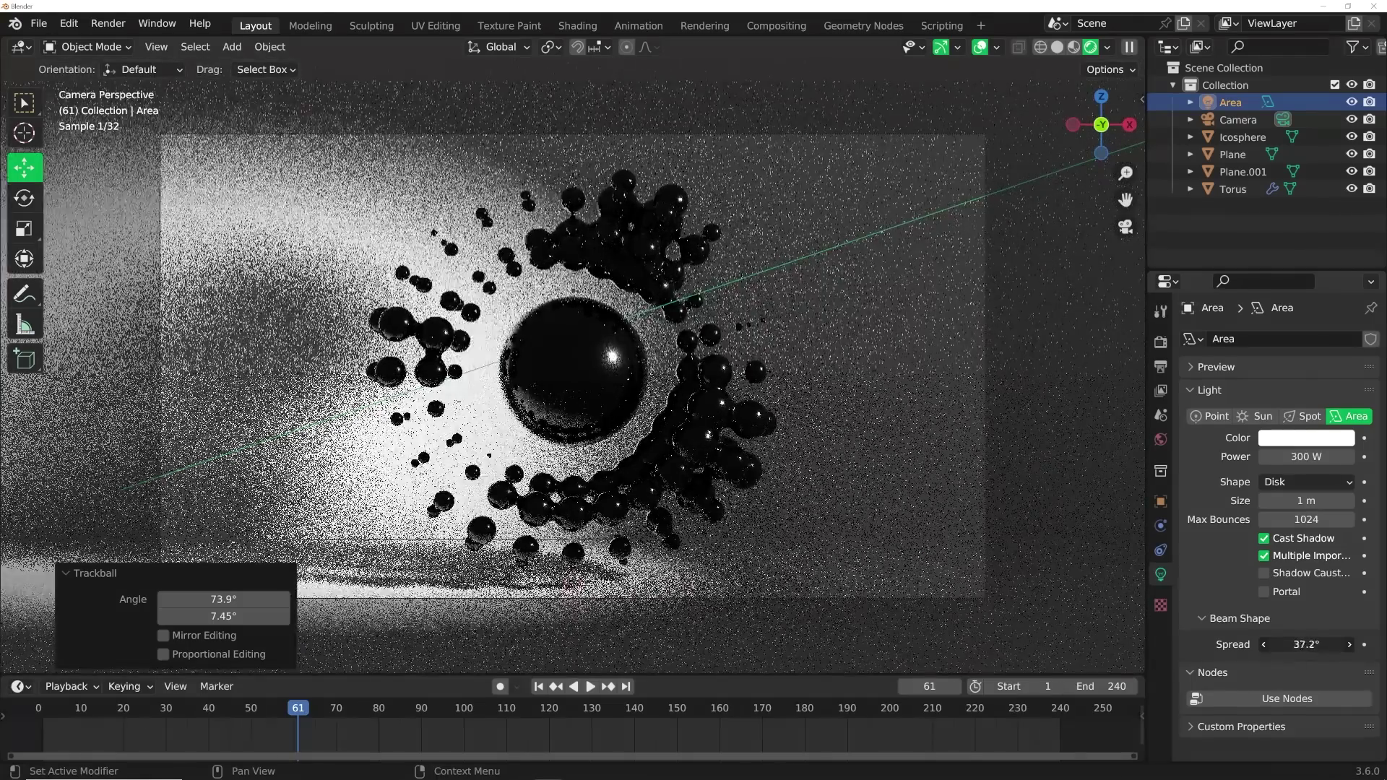
drag(1306, 645, 1322, 644)
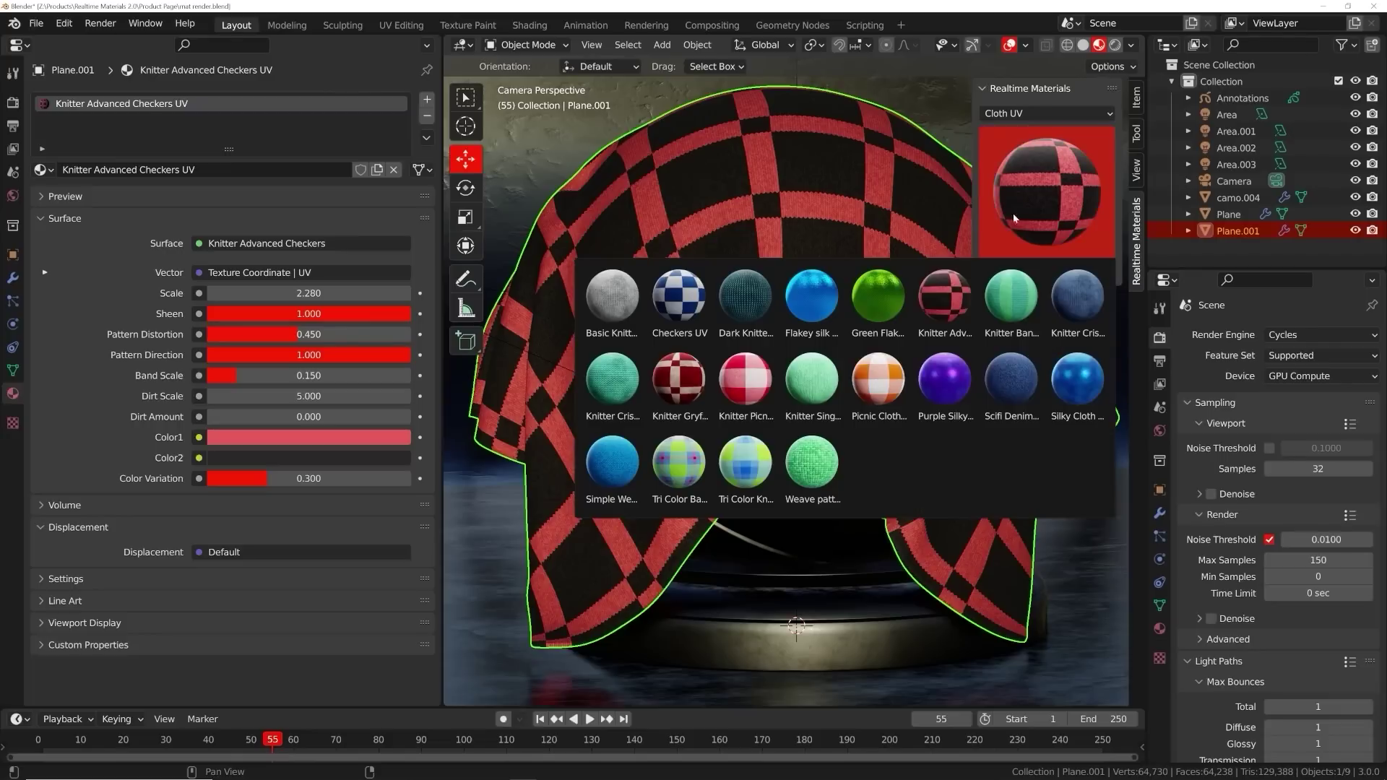
- Add the Knitter Picnic Cloth UV material to the draped cloth and change its Color1 to orange
click(774, 394)
click(1035, 277)
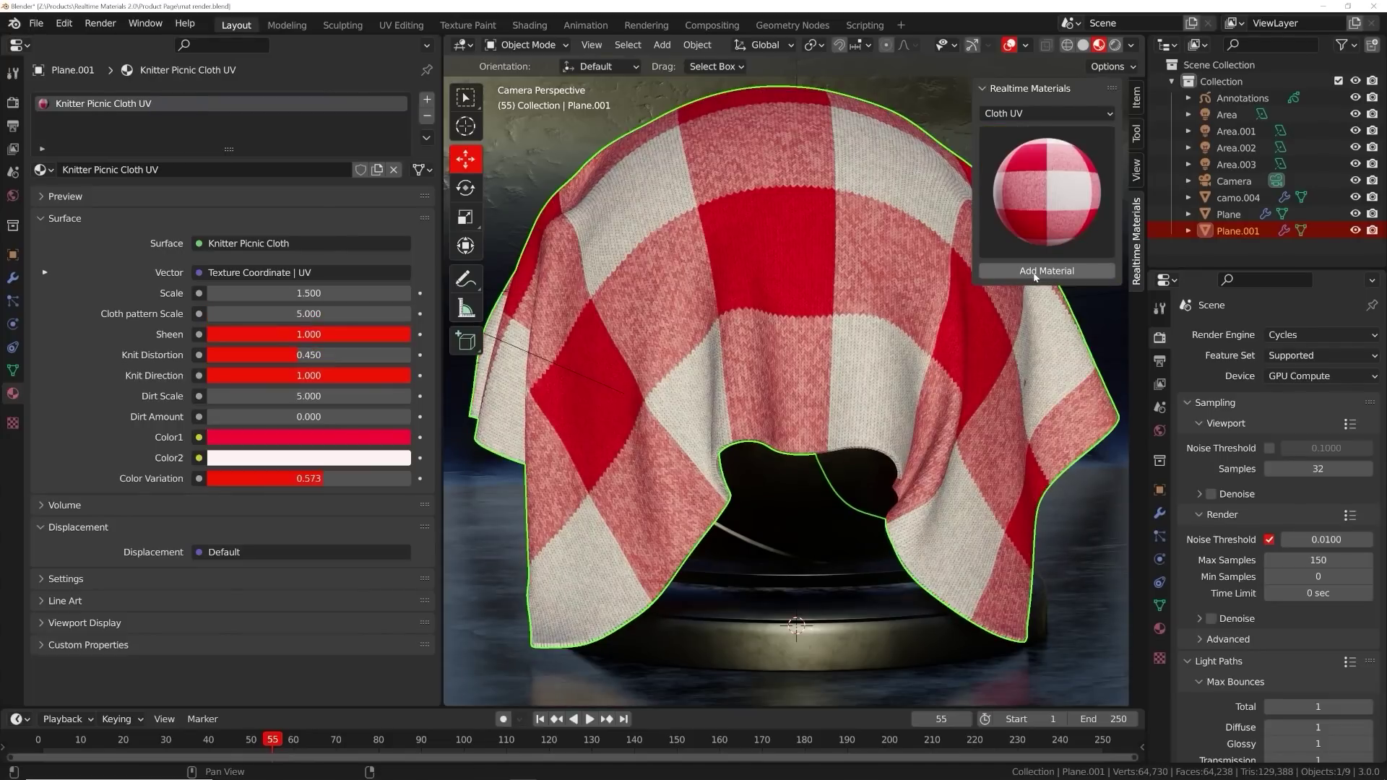
click(296, 437)
click(258, 318)
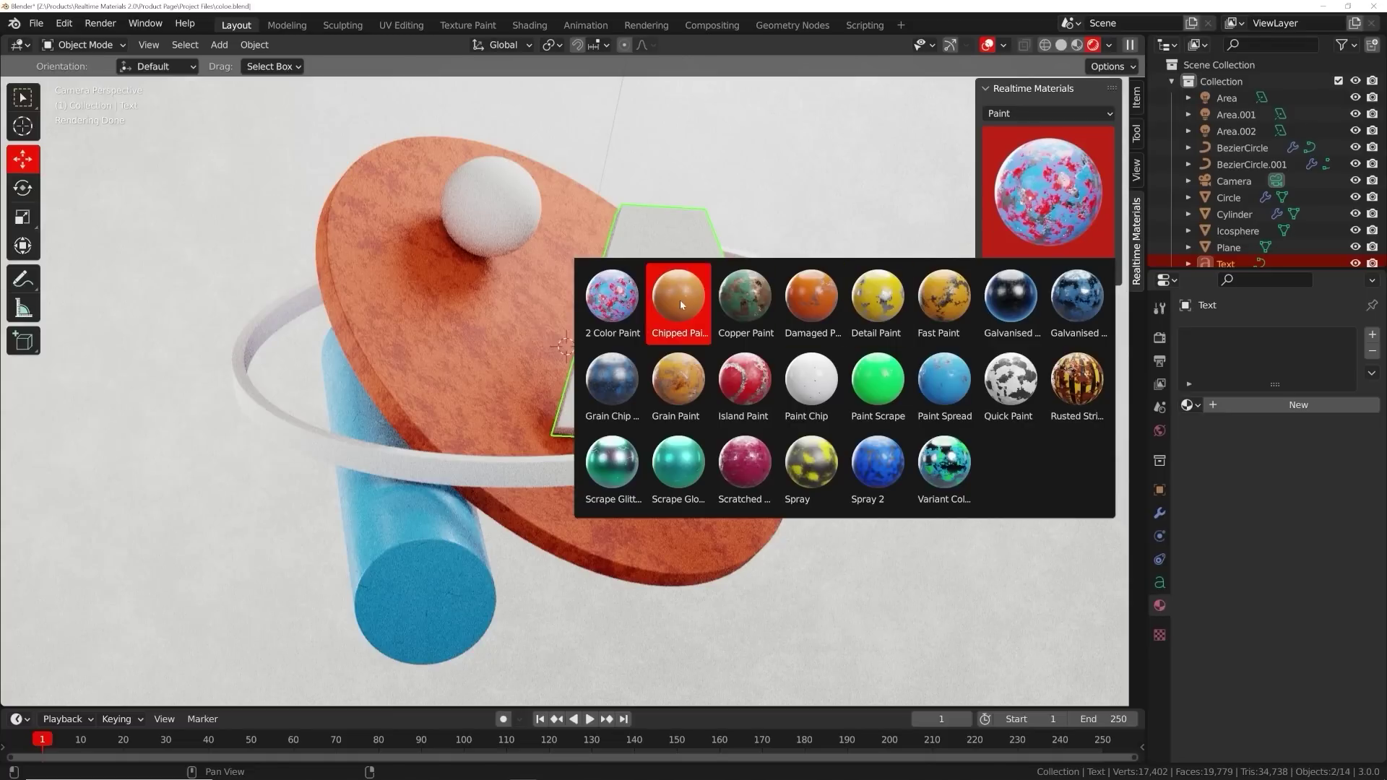
- Add the Chipped Paint material from the Paint category to the letter A
click(682, 305)
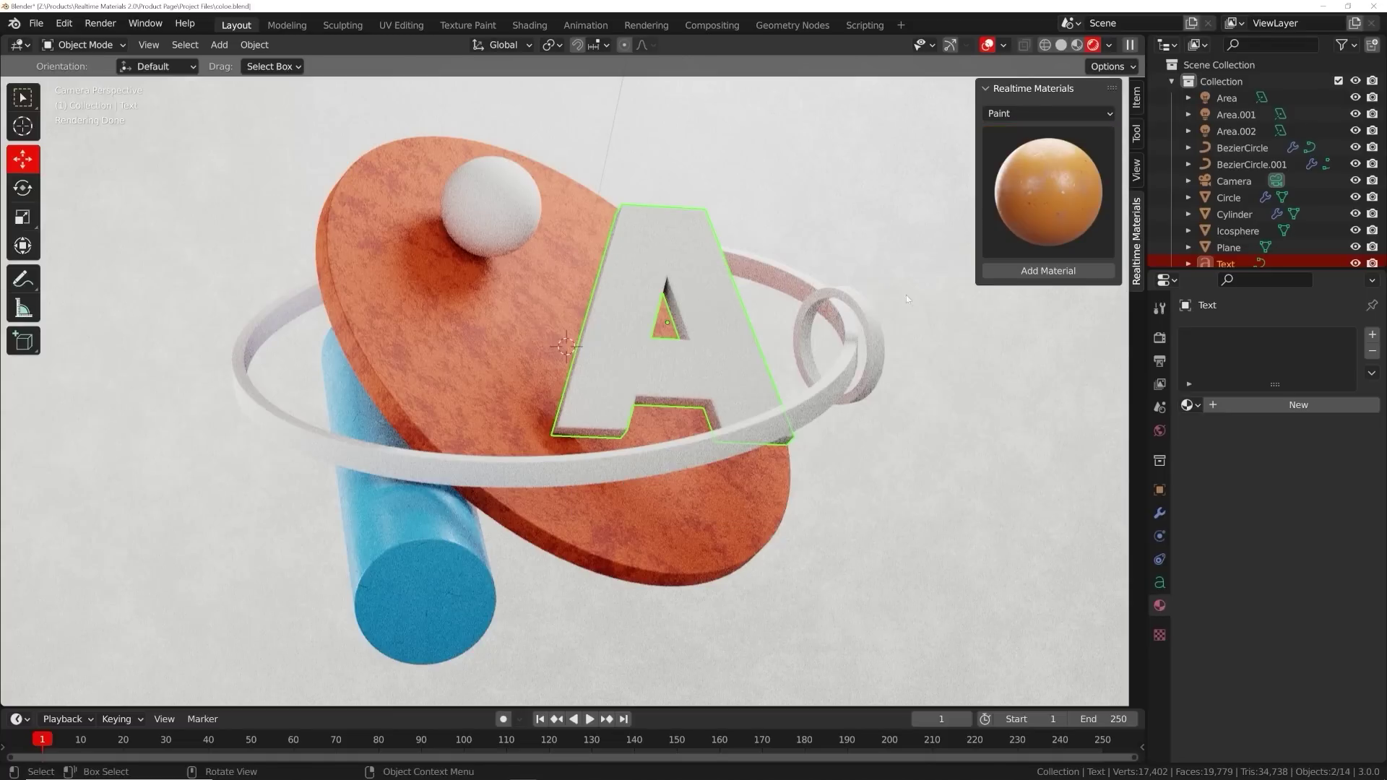
click(1048, 273)
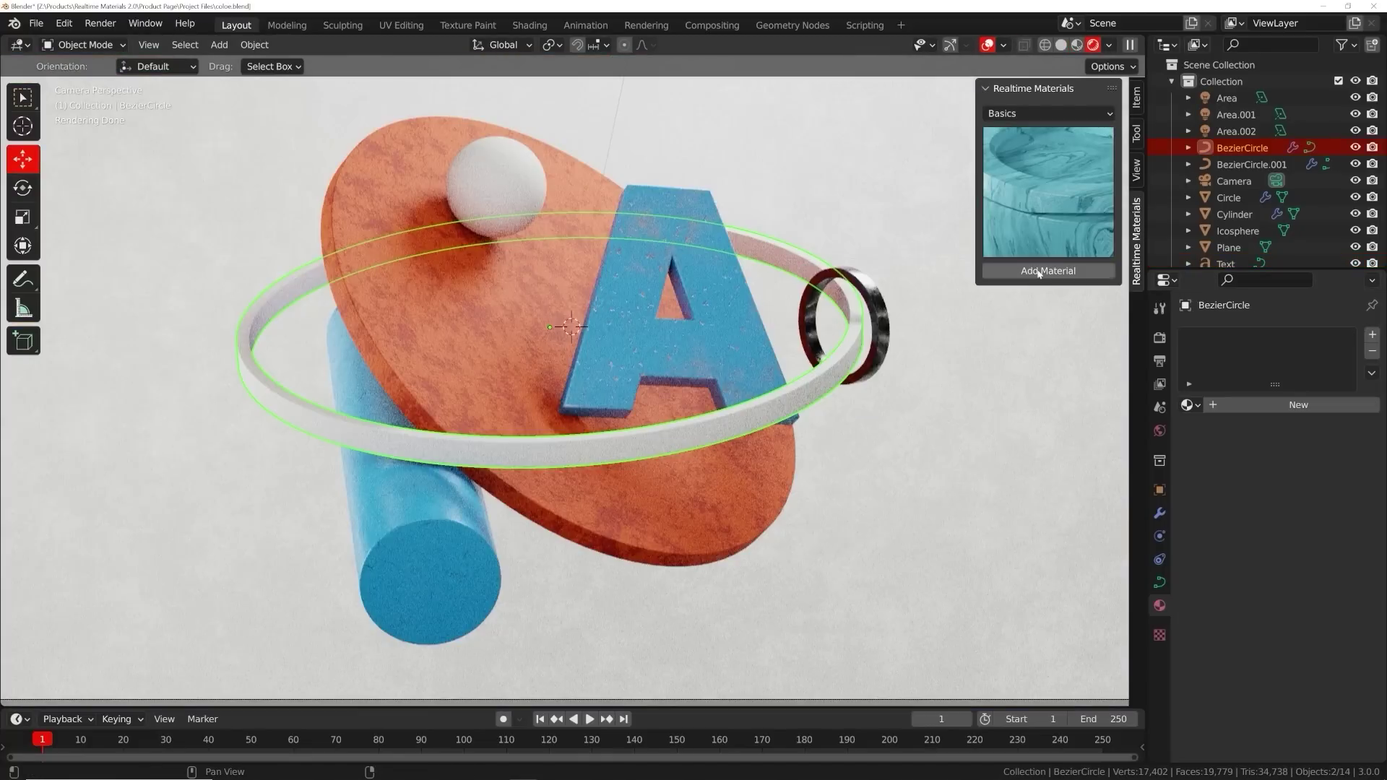
- Add the Basic Wood material to the large ring and adjust its brown wood color
click(1039, 271)
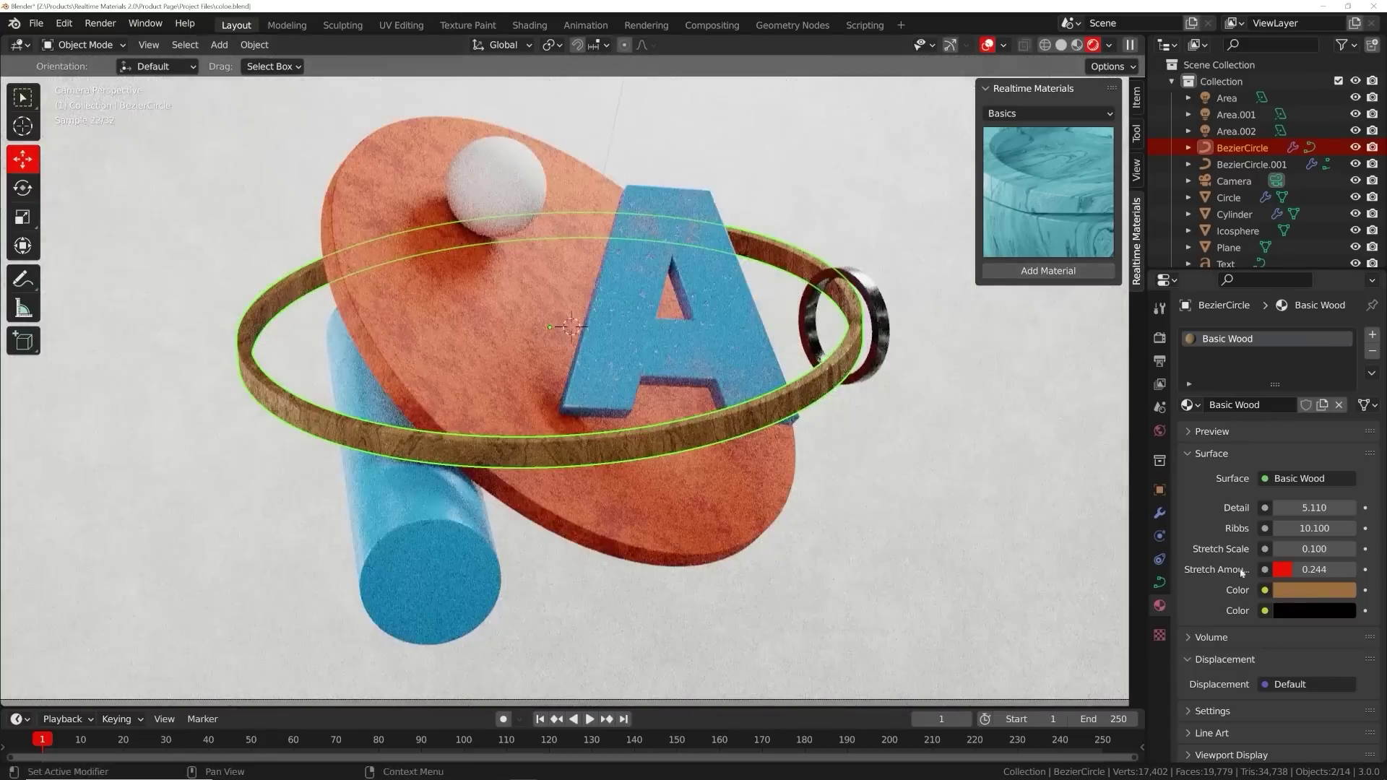
click(1306, 589)
click(1289, 363)
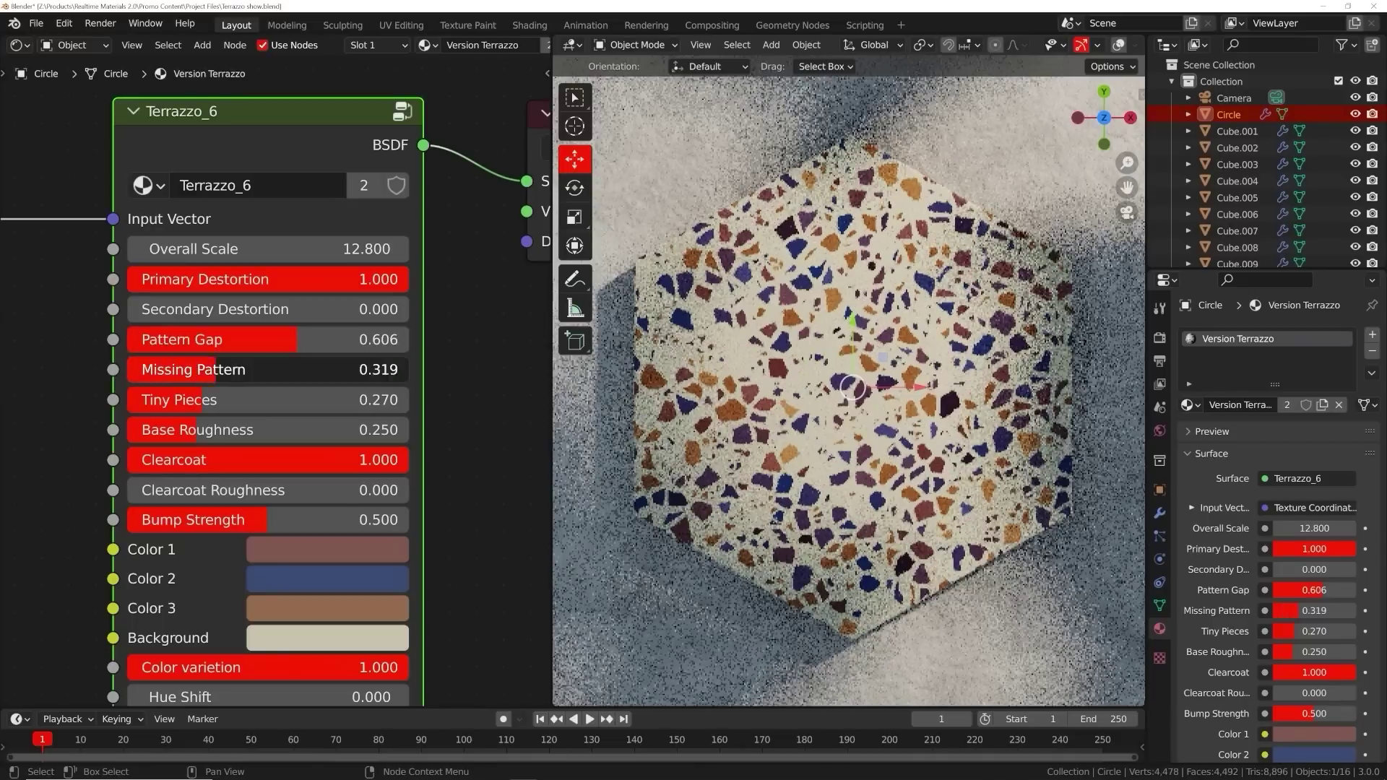
- Increase the Missing Pattern value of the Terrazzo_6 node on the hexagonal tile
drag(216, 371, 244, 372)
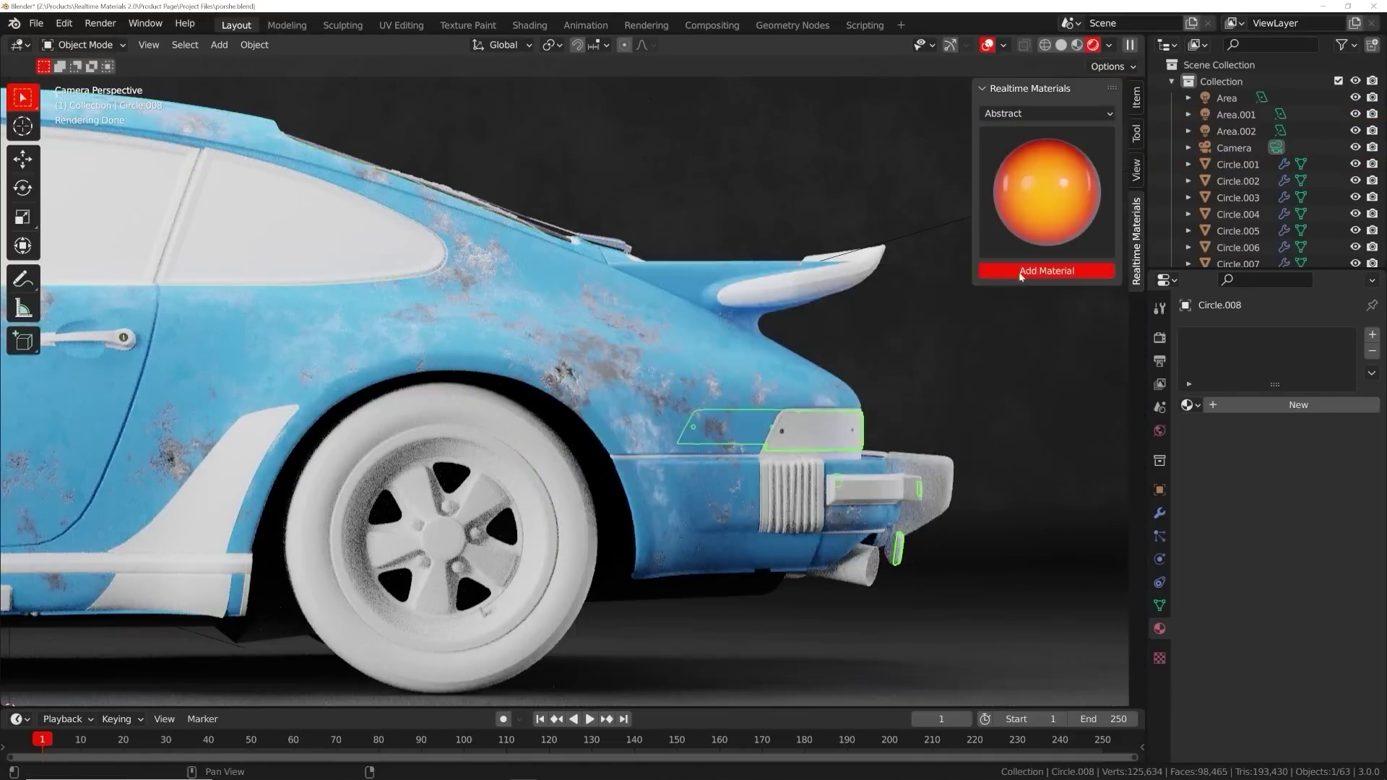
- Add the Surface 4 material from the Surfaces category to the car's selected trim parts
click(1033, 115)
click(1011, 332)
click(1047, 198)
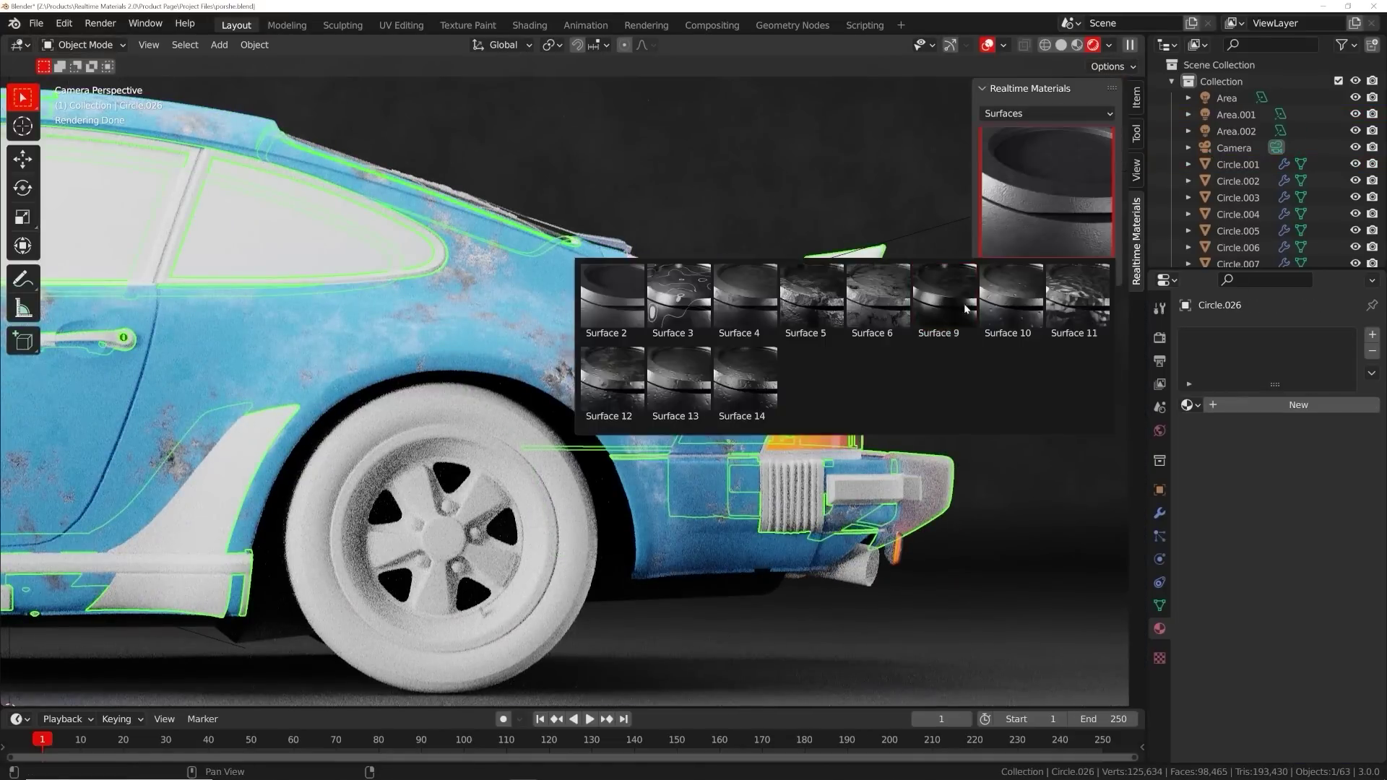
click(742, 293)
click(1045, 270)
- Select the car's rear wheel and add a library material to its second material slot
click(534, 462)
click(1268, 356)
click(1033, 114)
click(1011, 241)
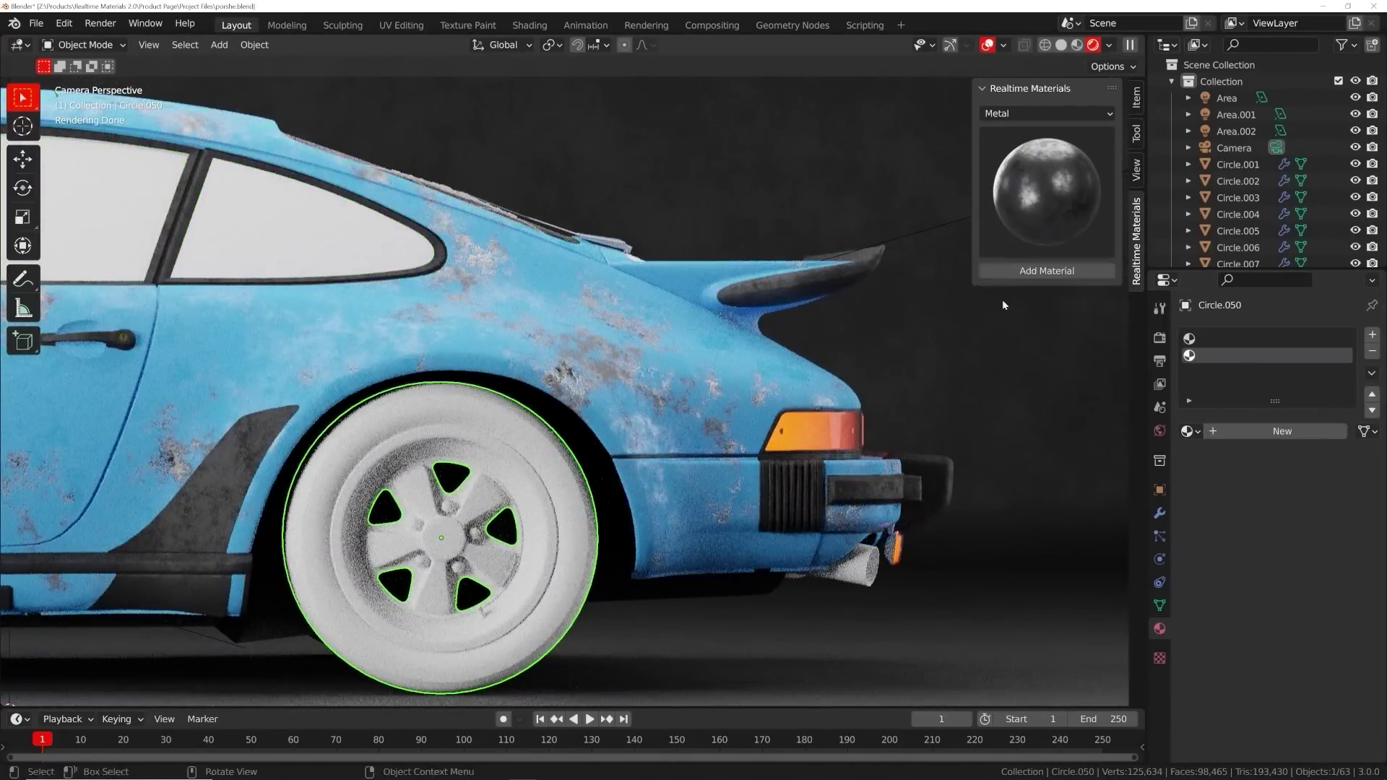
click(1036, 115)
click(1012, 133)
click(1047, 271)
- Add a material from the Metal category to the rear wheel's first material slot
click(1237, 339)
click(1040, 114)
click(1012, 241)
click(1055, 270)
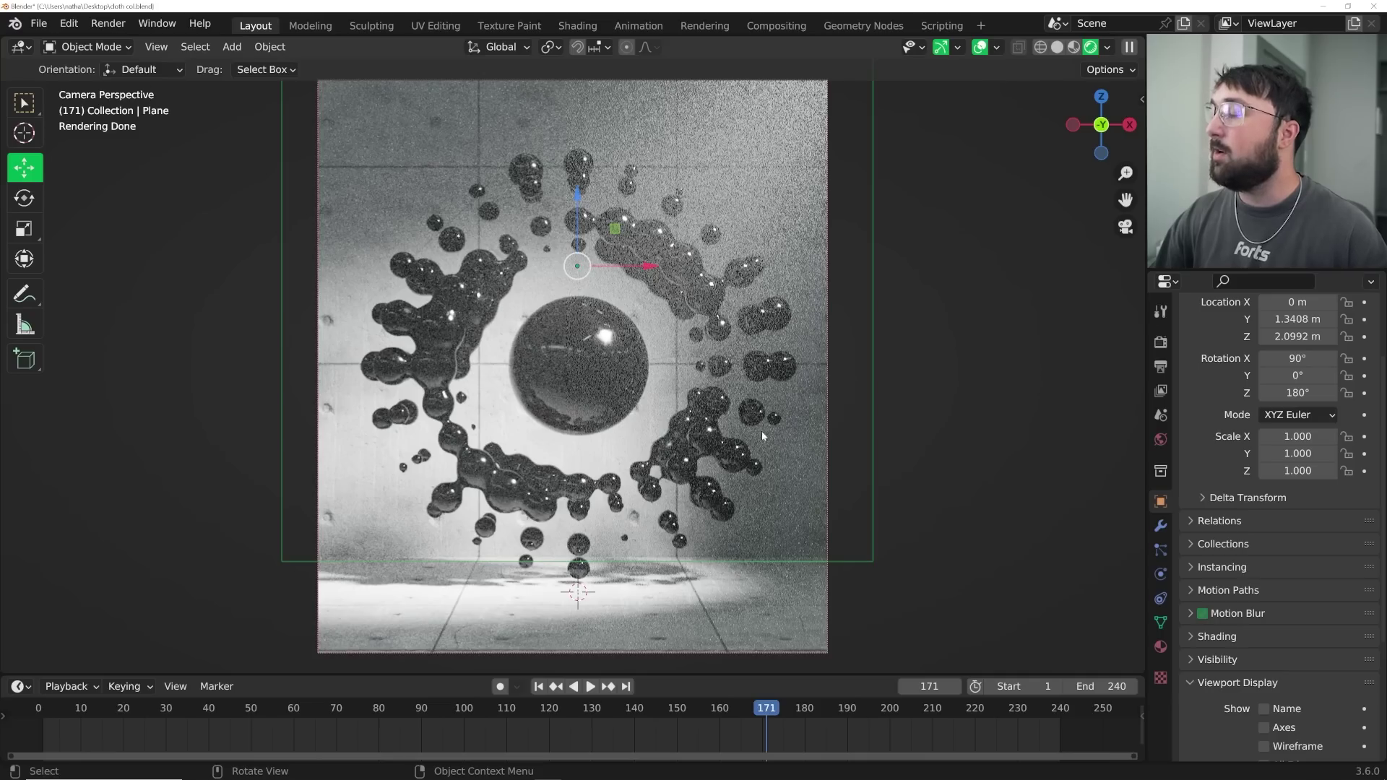
middle_drag(761, 430, 712, 463)
key(KP_0)
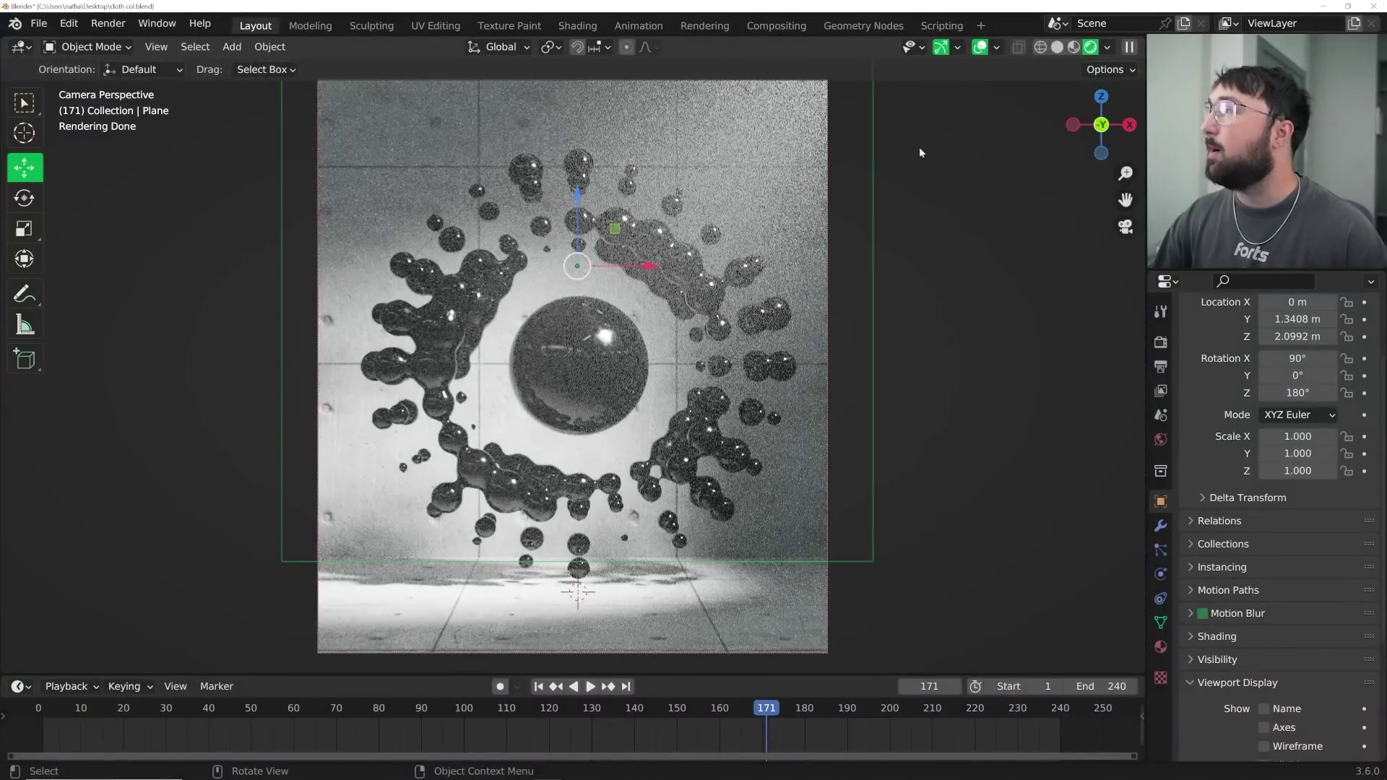
key(h)
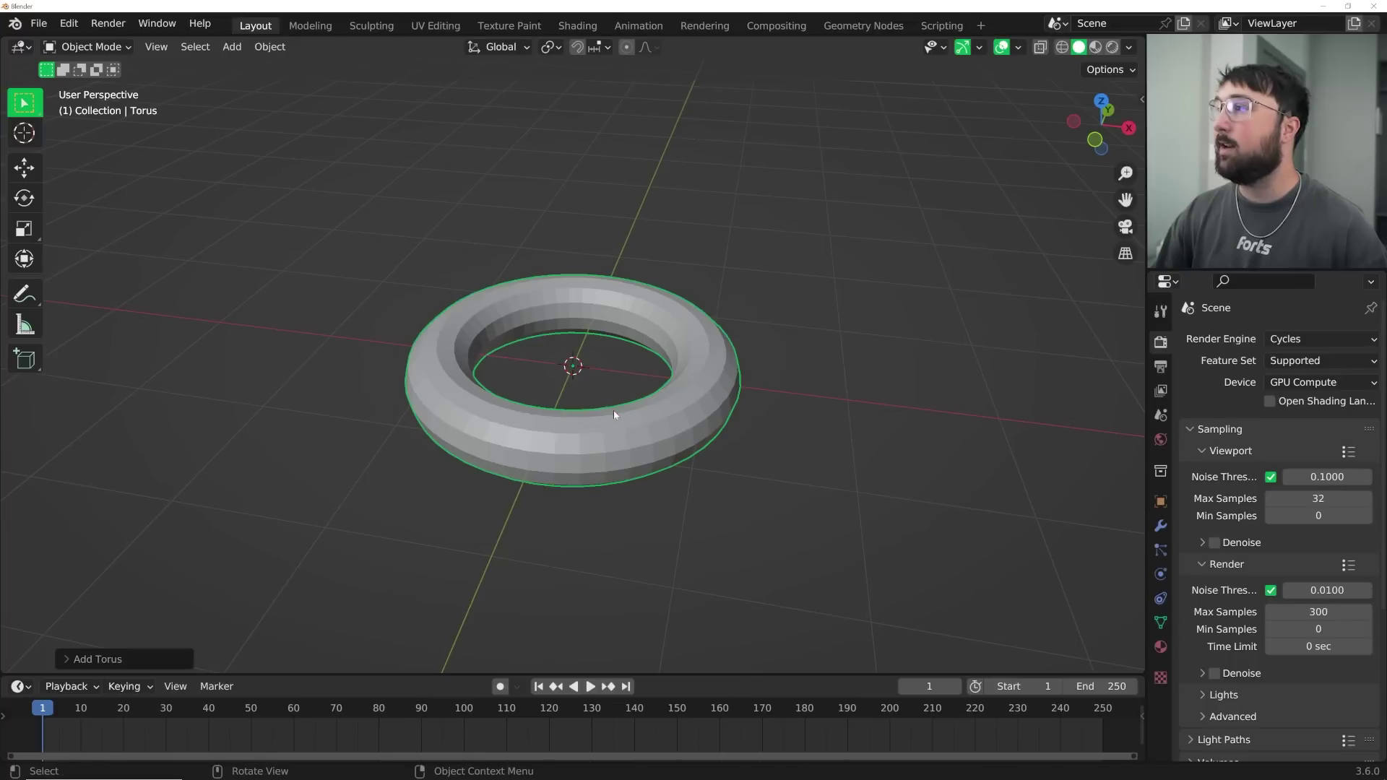
- Set the new torus to 24 major segments, 6 minor segments and an X rotation of 90°
click(102, 659)
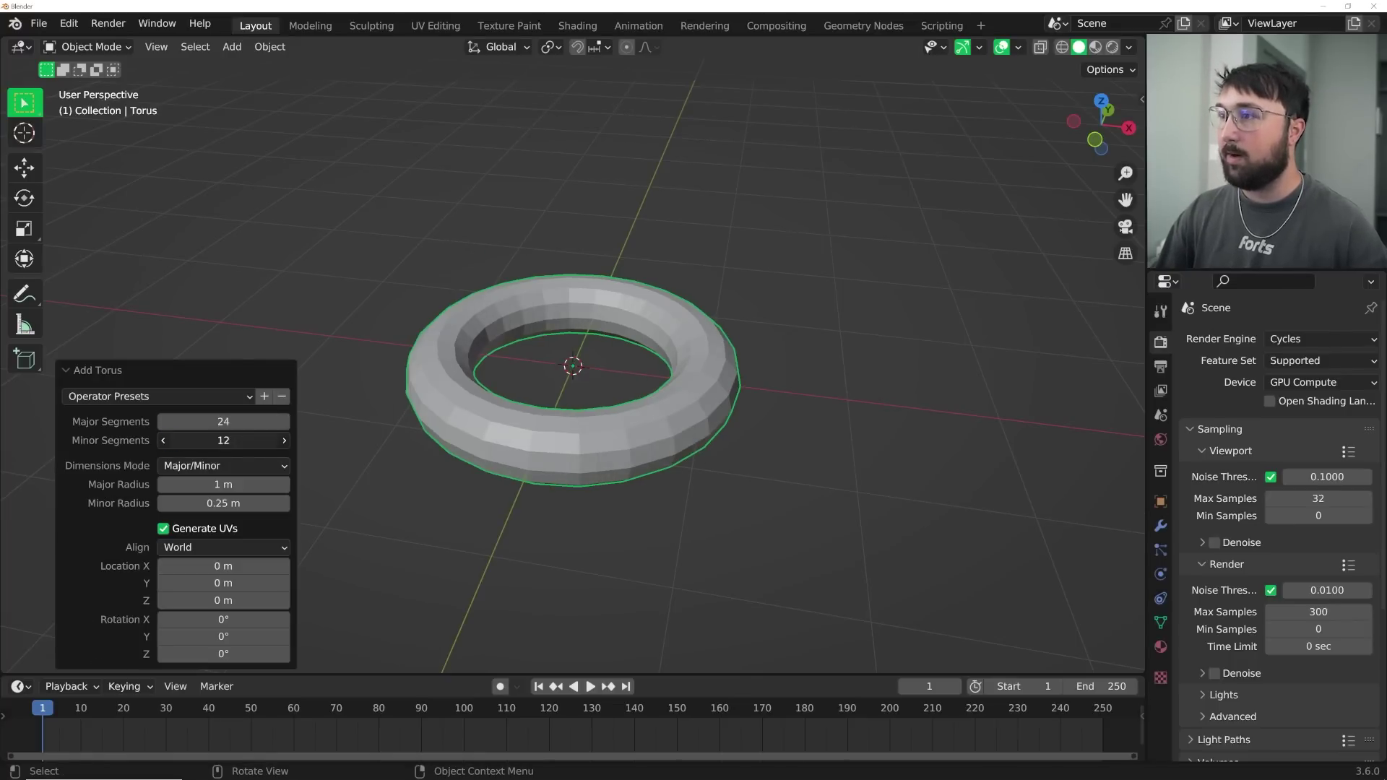
text(6)
key(Return)
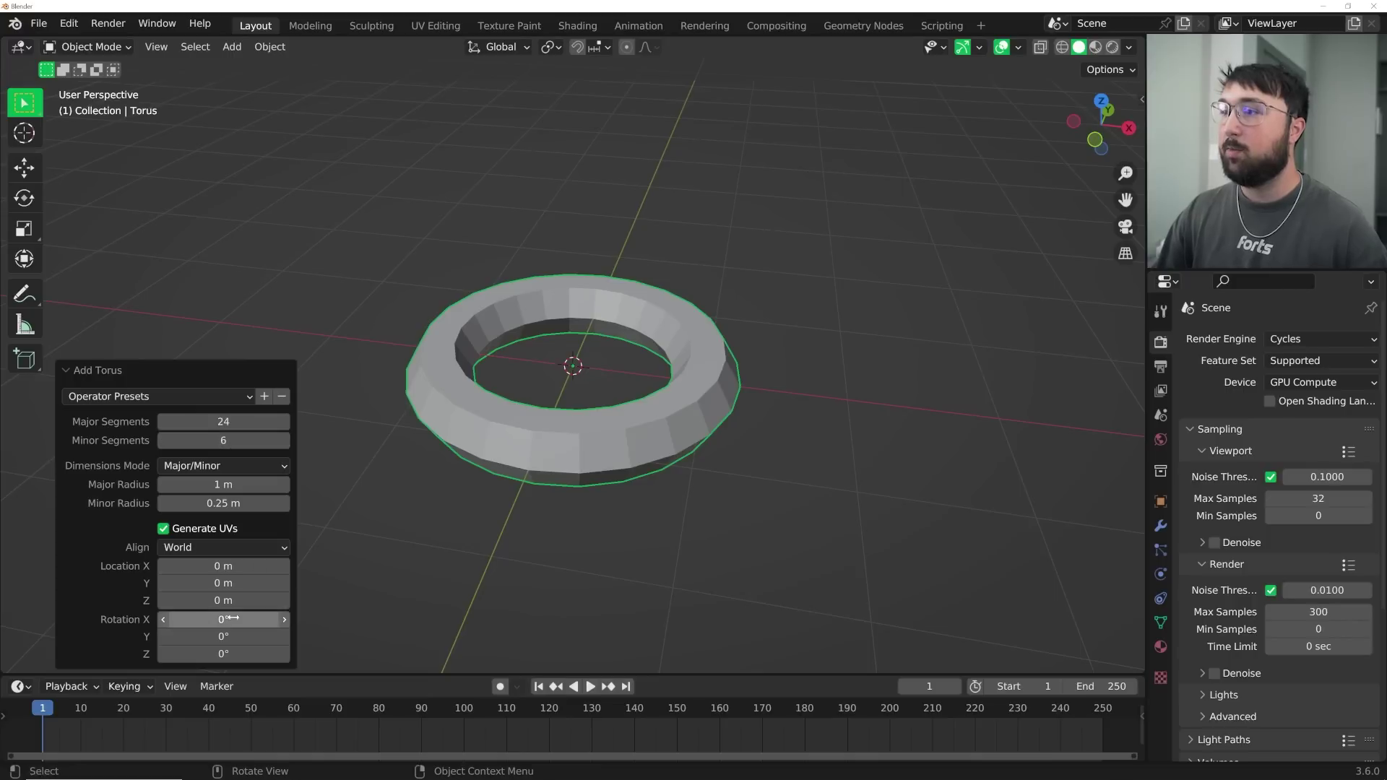
text(90)
key(Return)
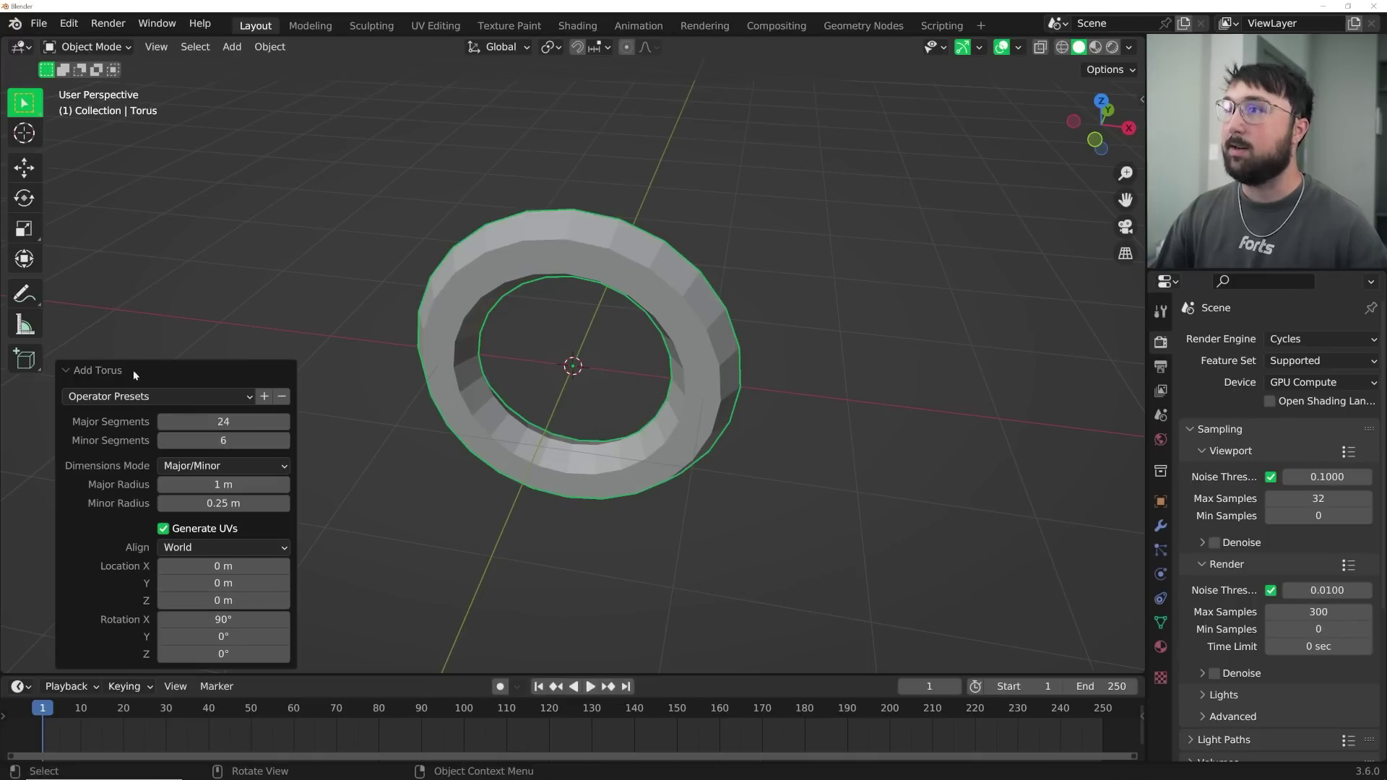
click(134, 375)
- Add an ico sphere with 5 subdivisions at the center of the torus
middle_drag(479, 396, 543, 389)
key(shift+a)
mouse_move(582, 374)
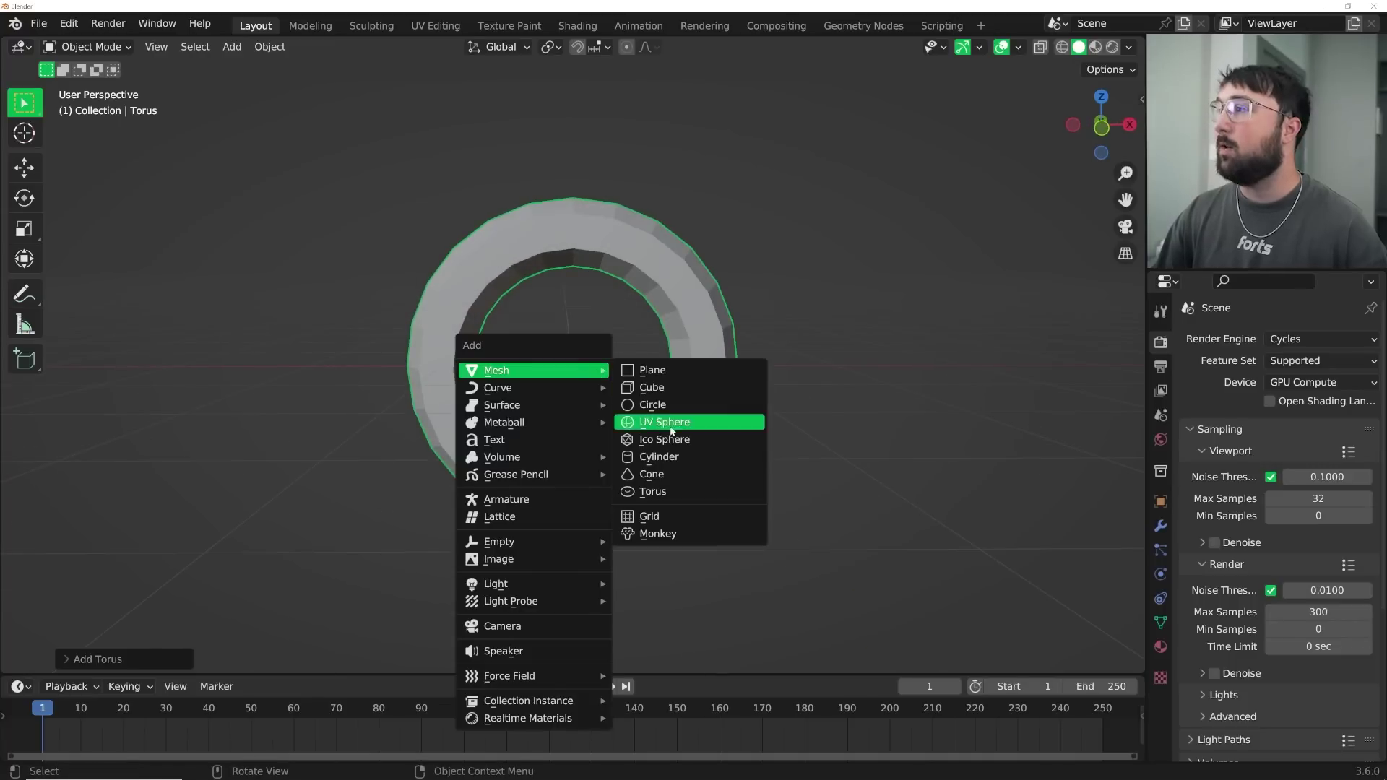
click(665, 440)
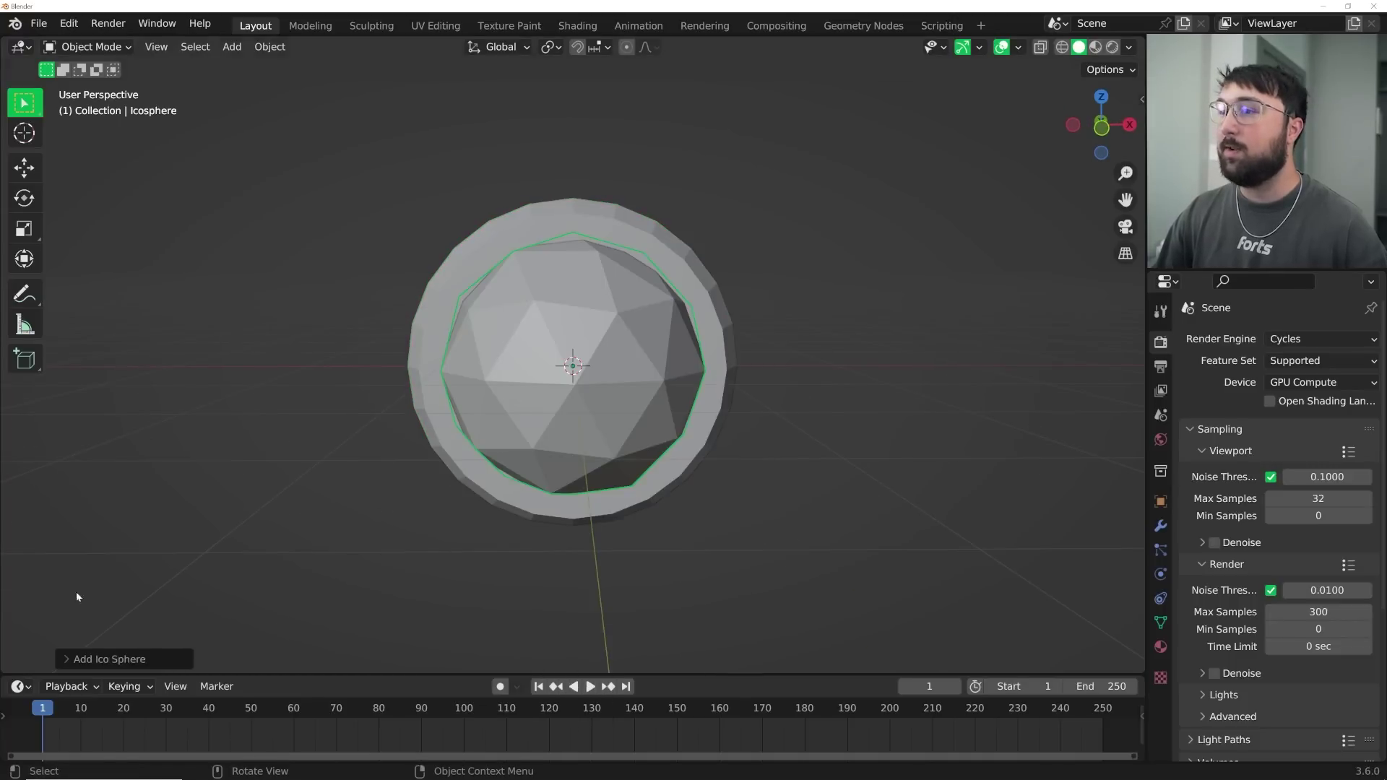
click(147, 660)
click(287, 494)
- Shade the ico sphere smooth and scale it down to about 0.393 so it sits inside the torus hole
right_click(492, 393)
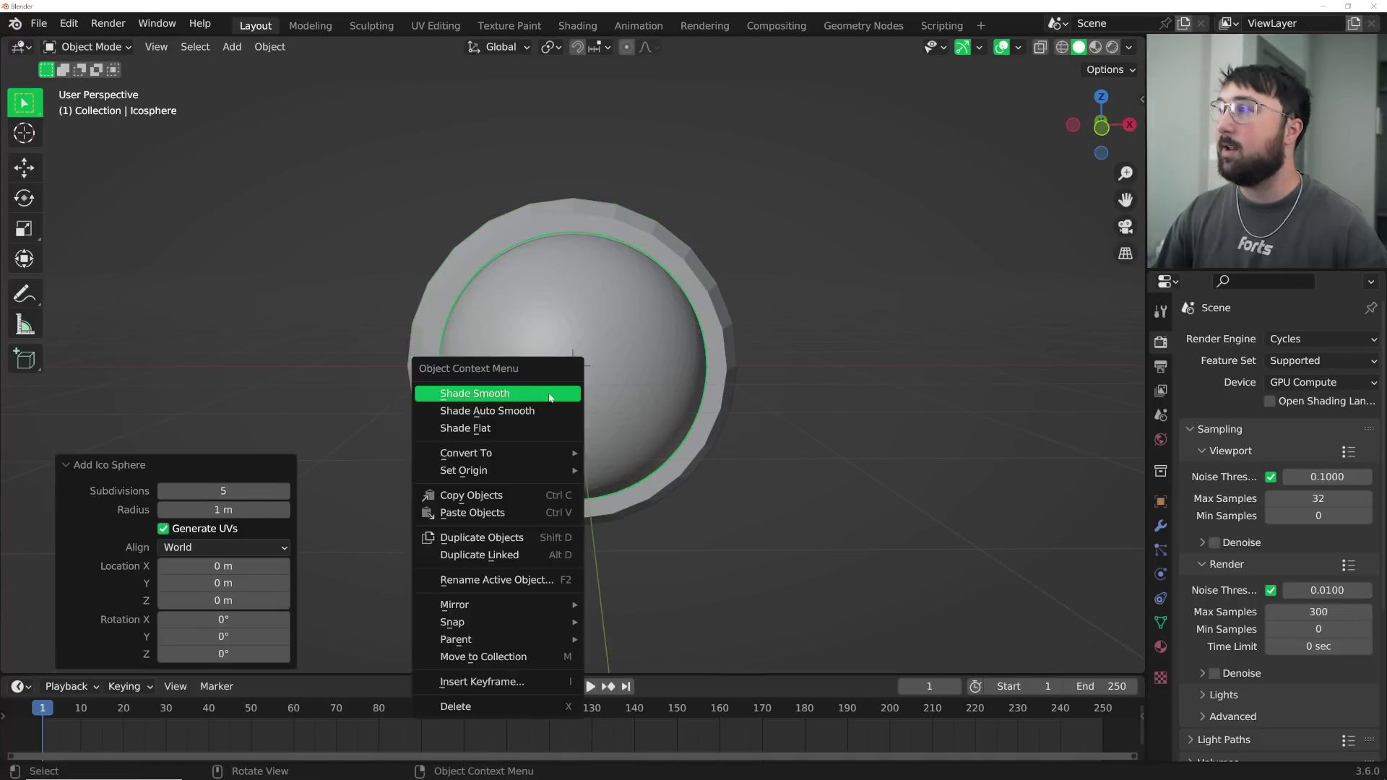
click(491, 394)
key(s)
click(678, 359)
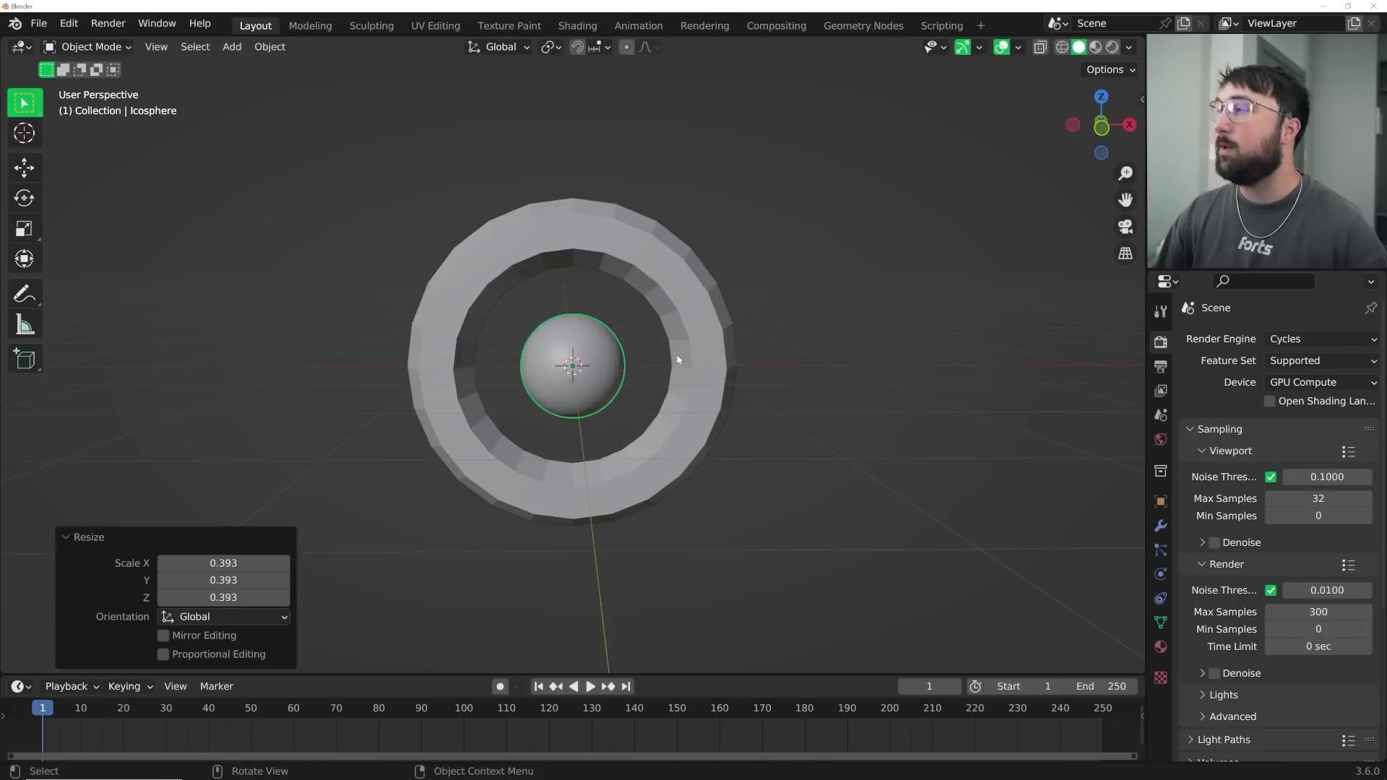
- Select the torus and arrange the Geometry Nodes workspace as a Geometry Node Editor beside a full-height 3D viewport
click(577, 225)
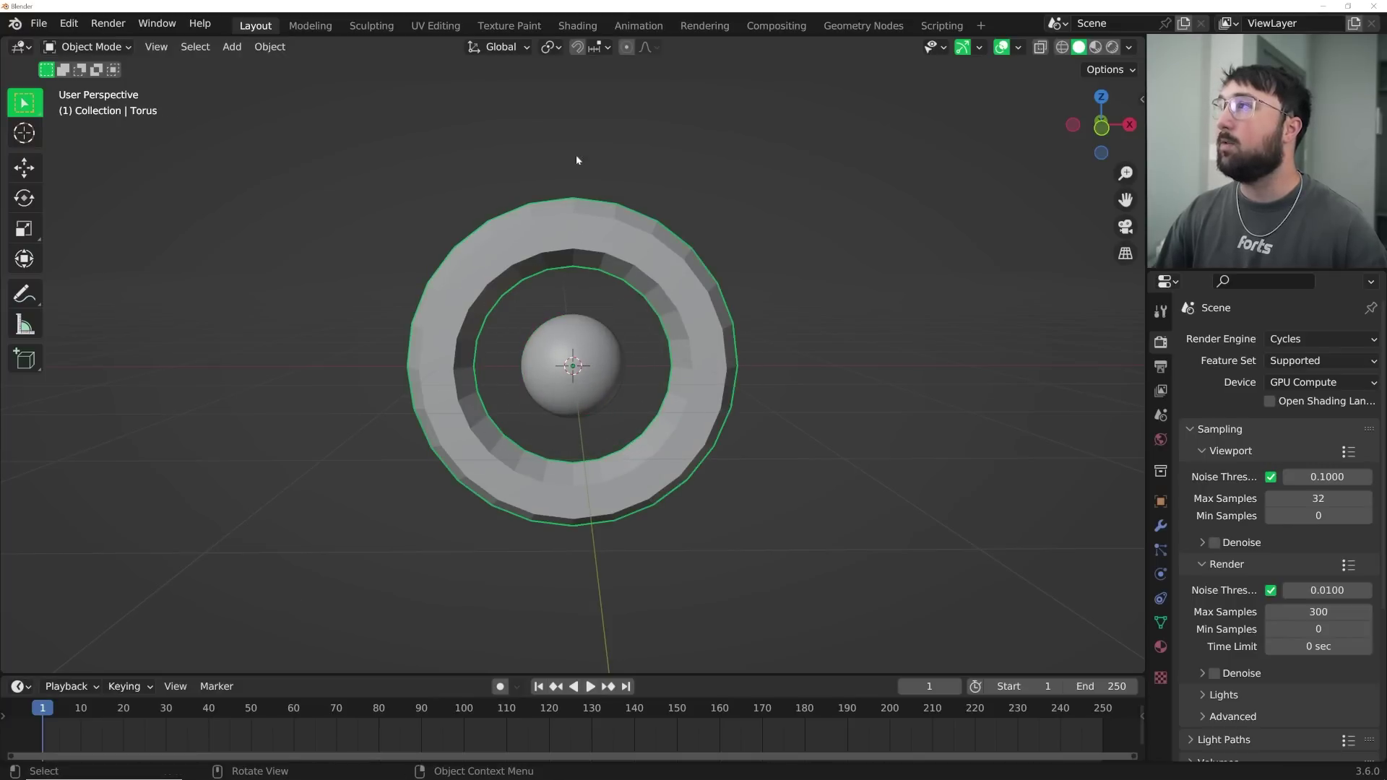
click(842, 28)
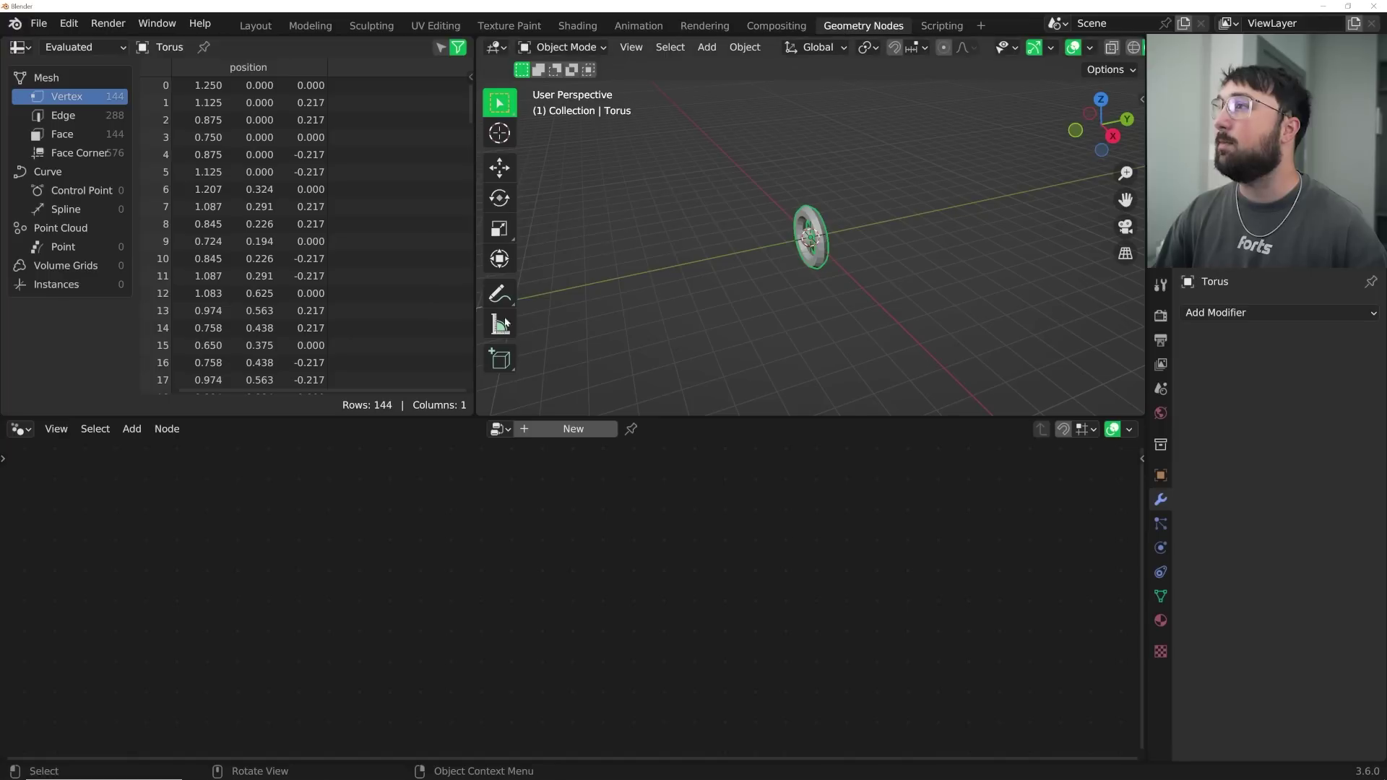
drag(478, 410, 2, 462)
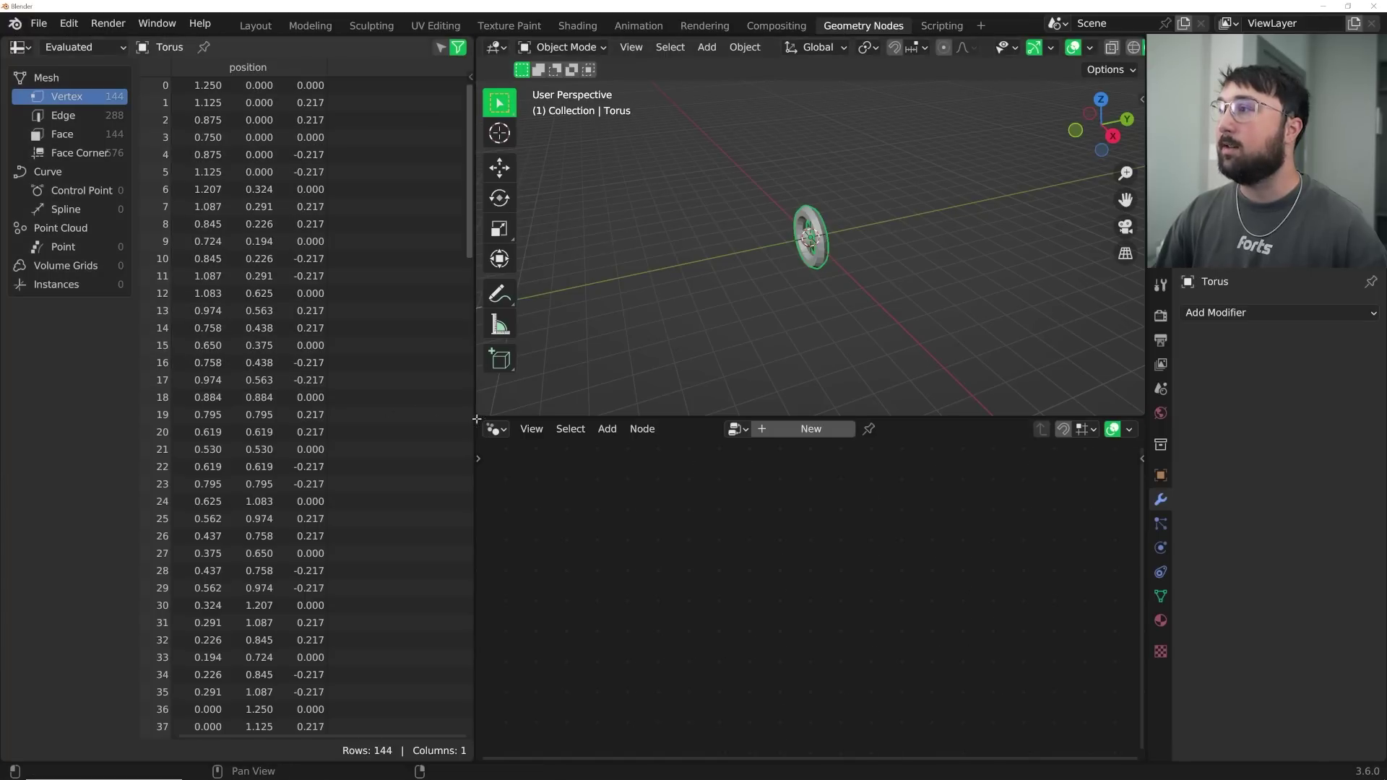
drag(484, 438, 488, 469)
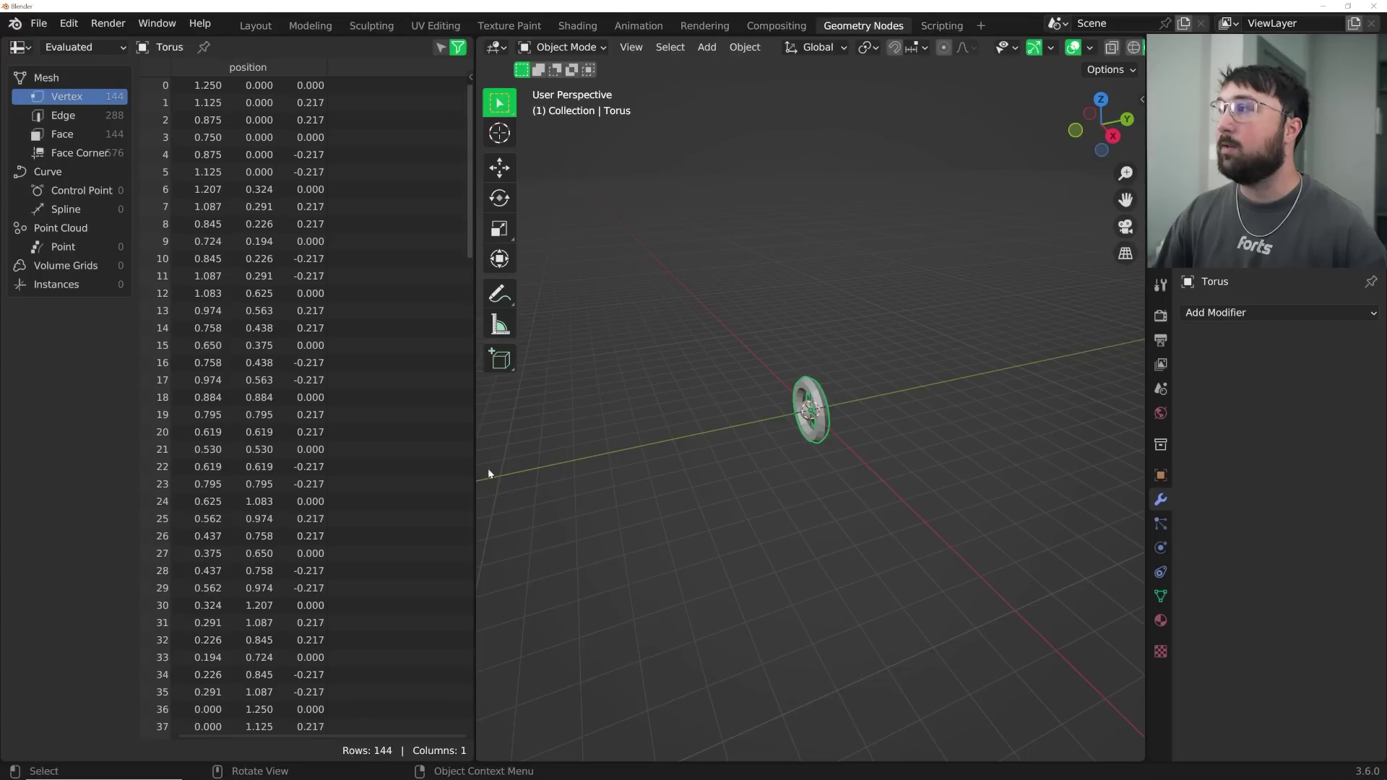
click(17, 48)
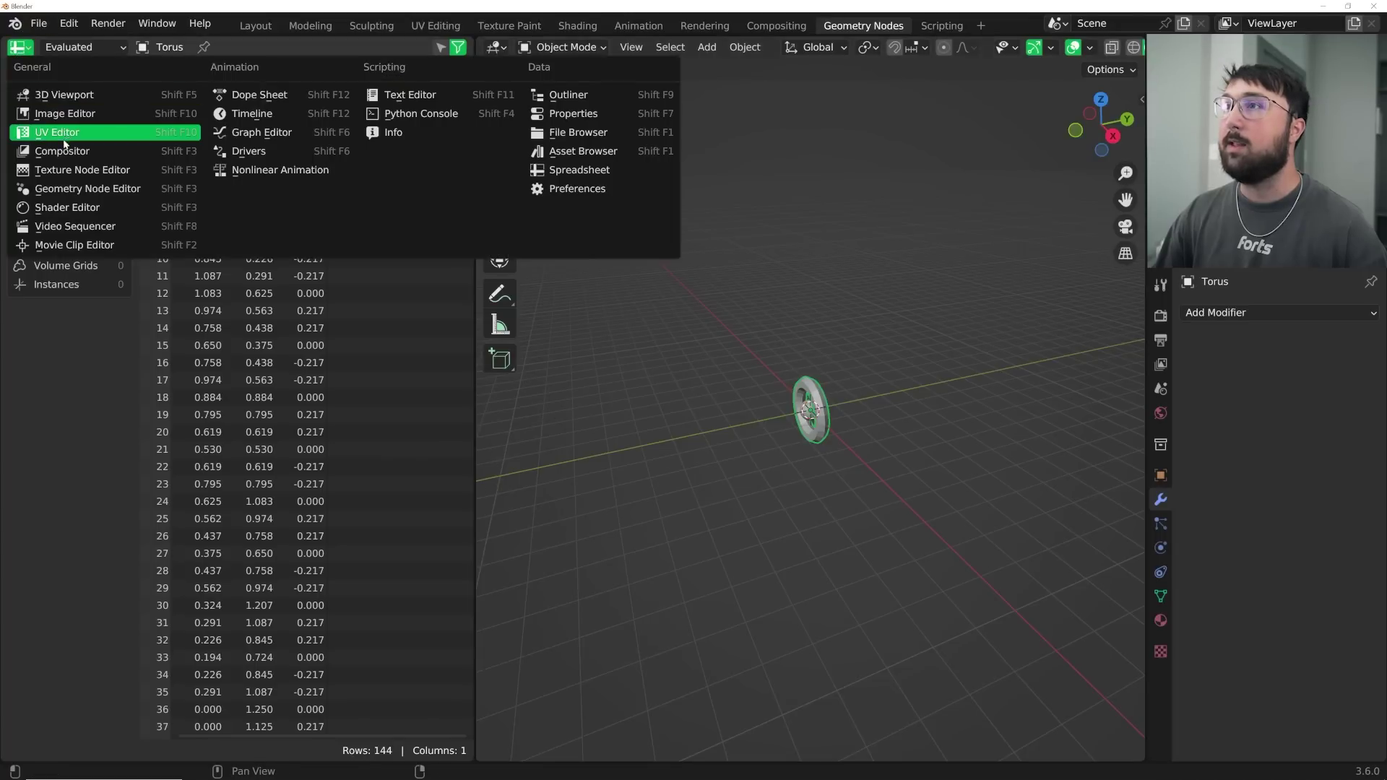
click(76, 190)
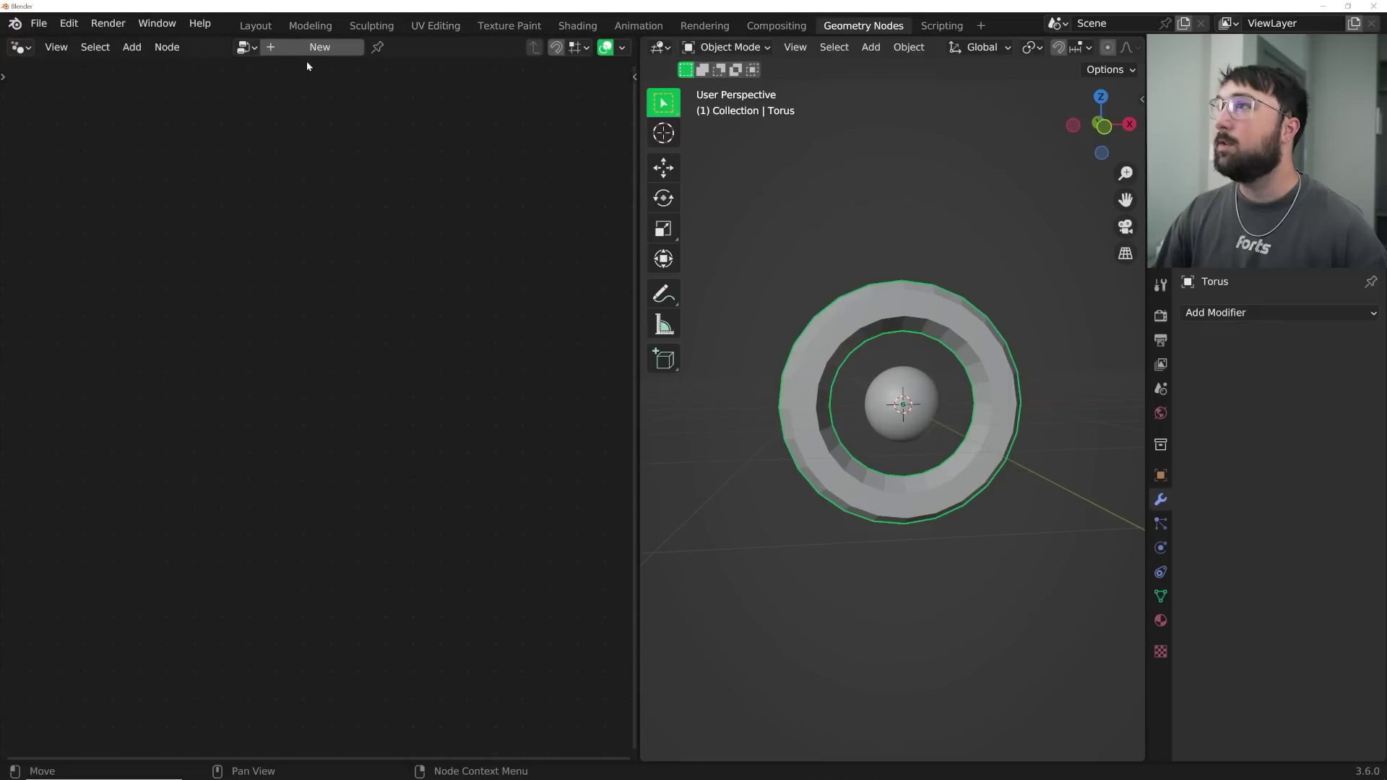
- Create a geometry node tree on the torus and insert an Instance on Points node between Group Input and Group Output
click(301, 55)
scroll(274, 484, up, 5)
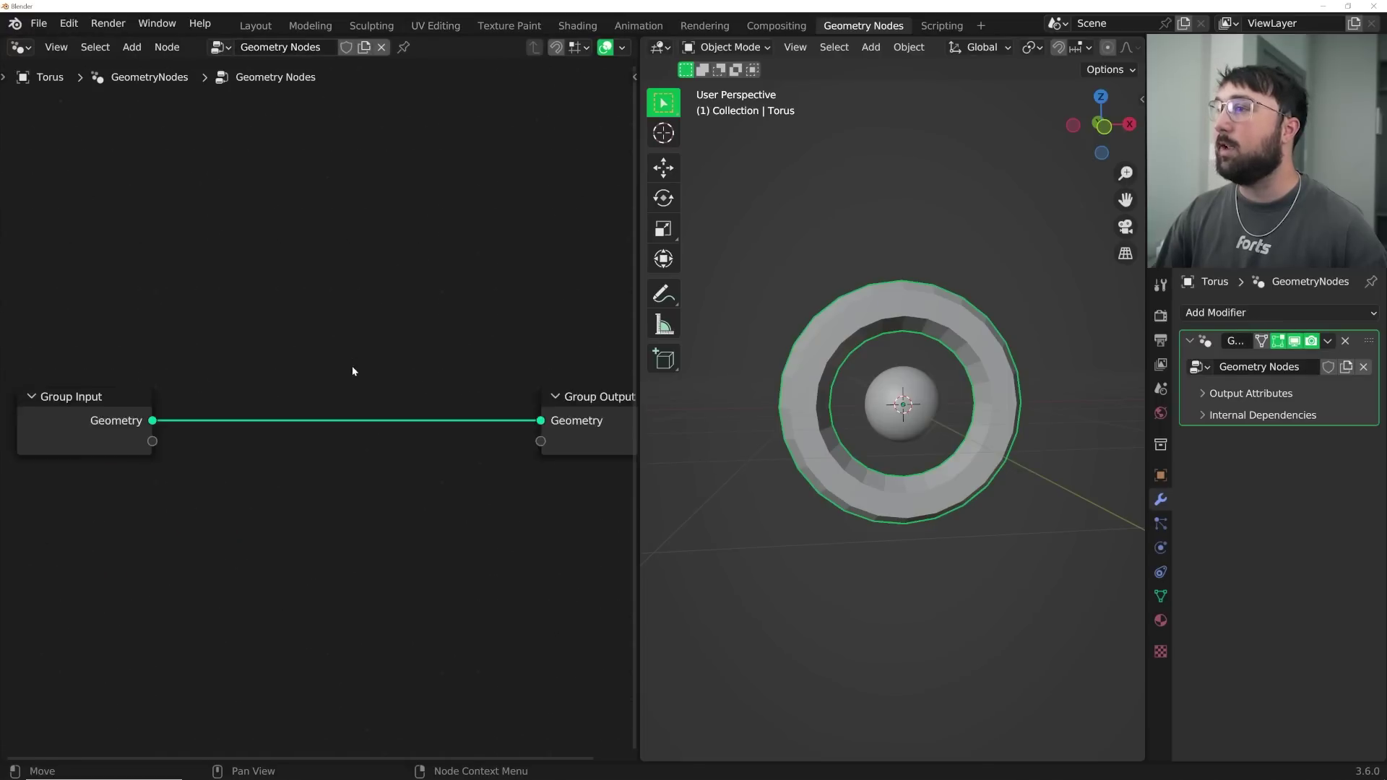
key(shift+a)
mouse_move(361, 316)
click(286, 170)
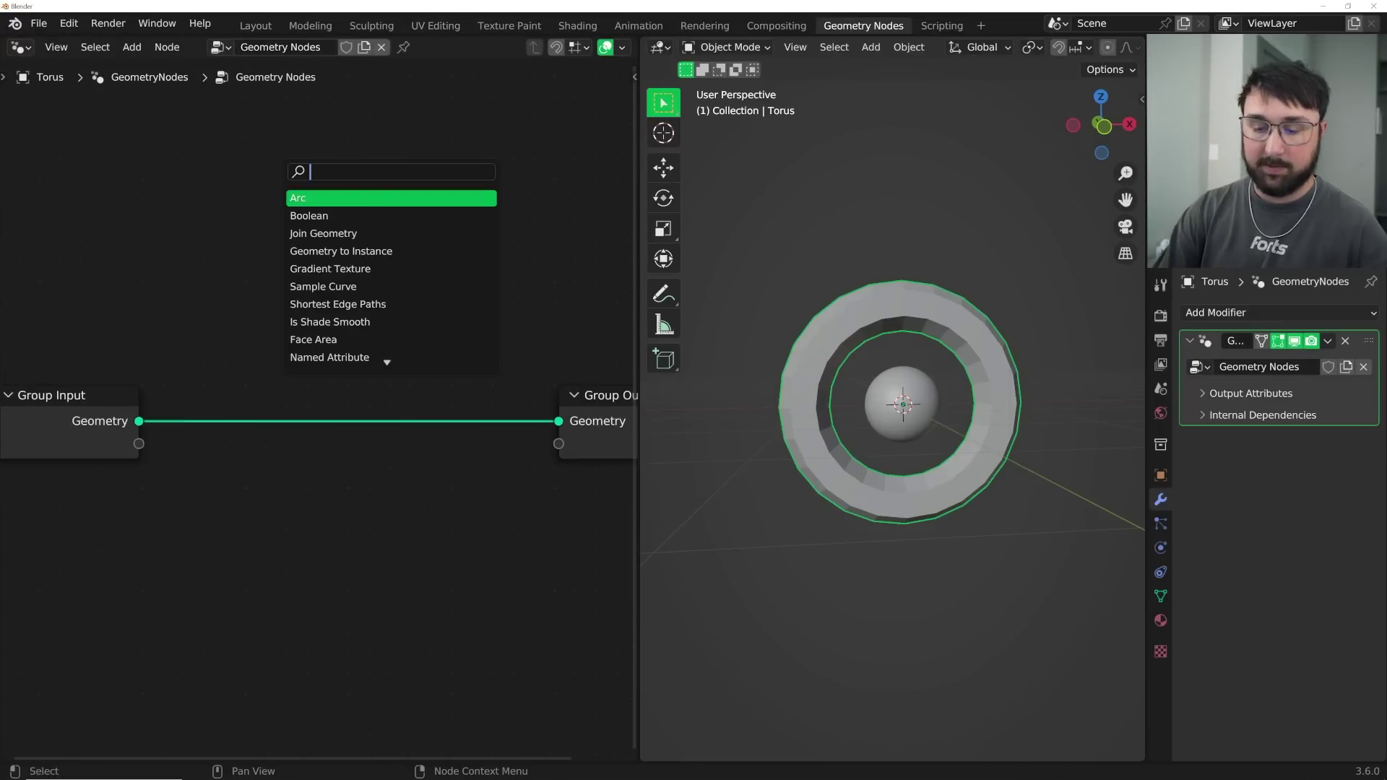
click(343, 287)
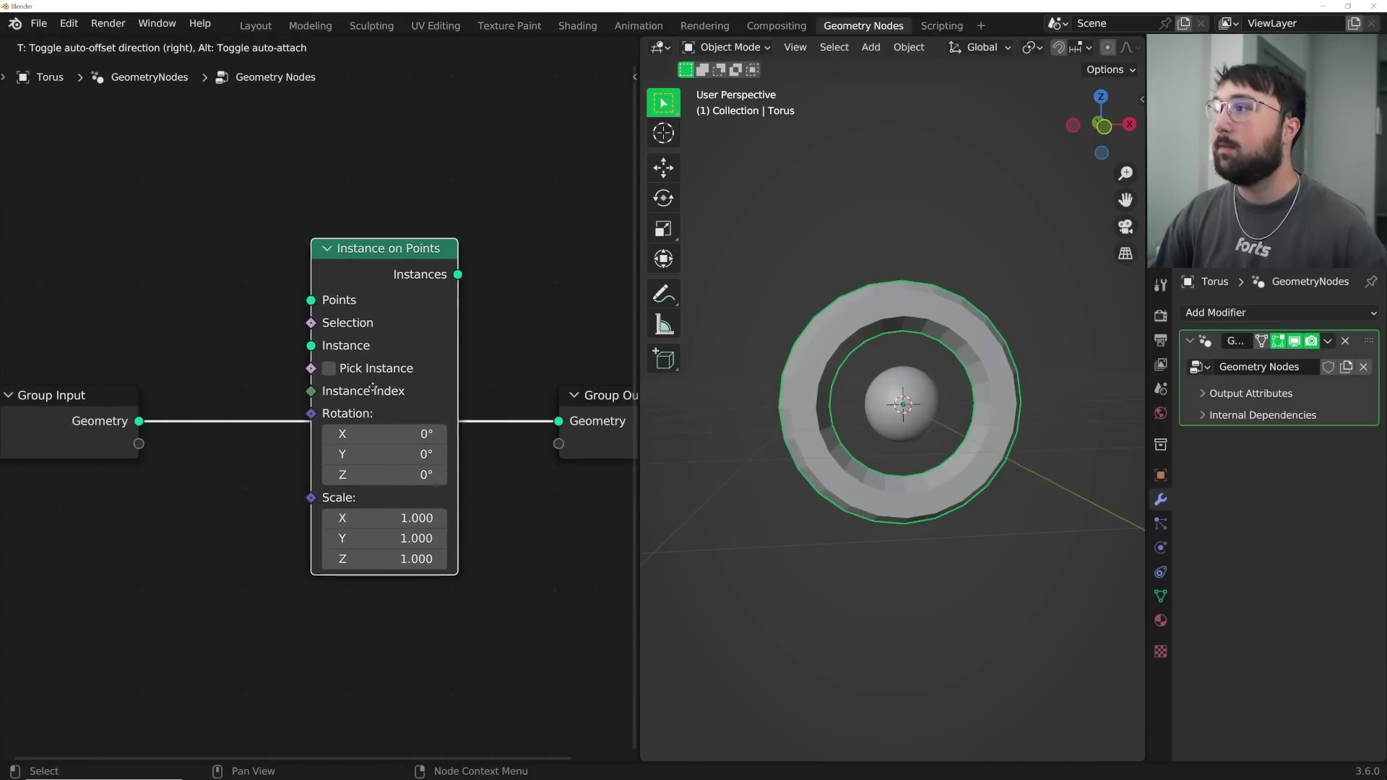
click(369, 375)
- Add an Ico Sphere node and connect its Mesh output to the Instance input of Instance on Points
key(shift+a)
click(292, 158)
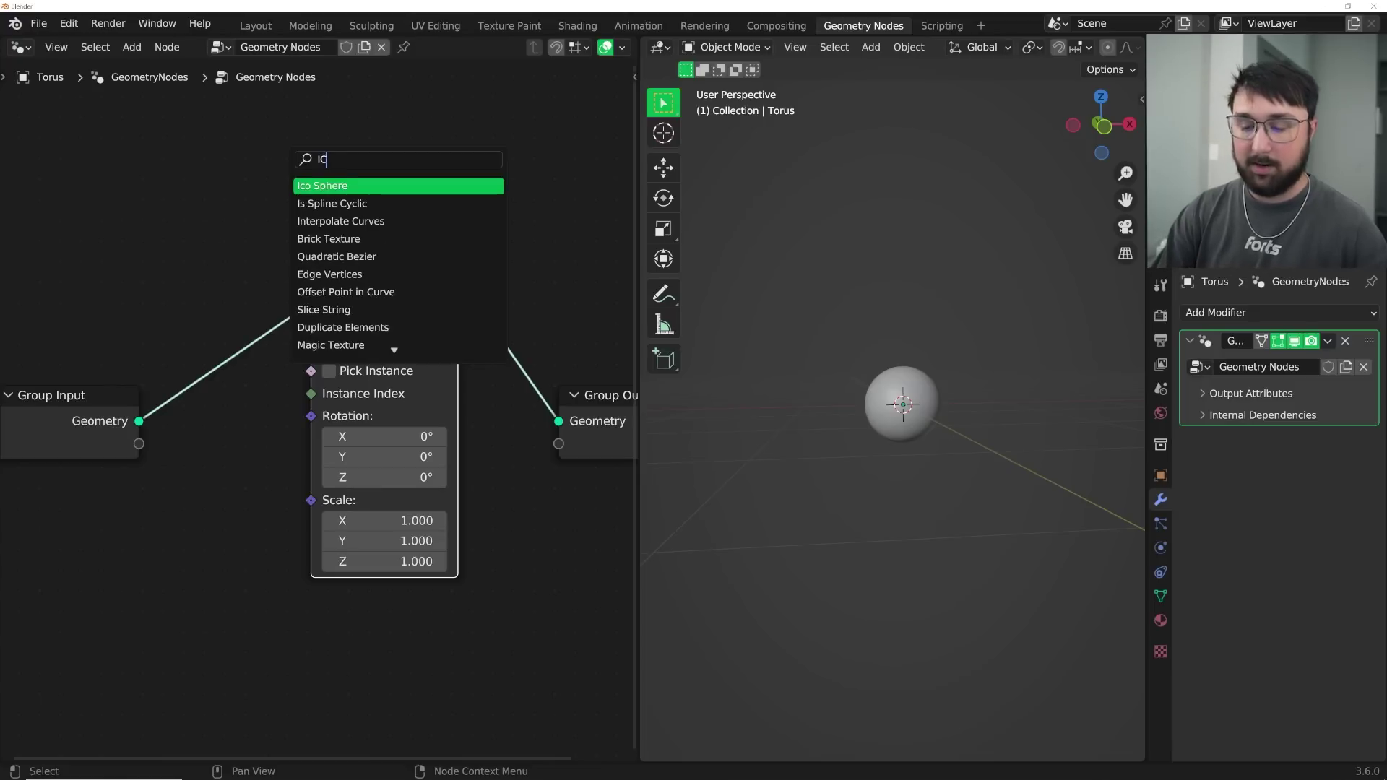
key(Return)
click(138, 537)
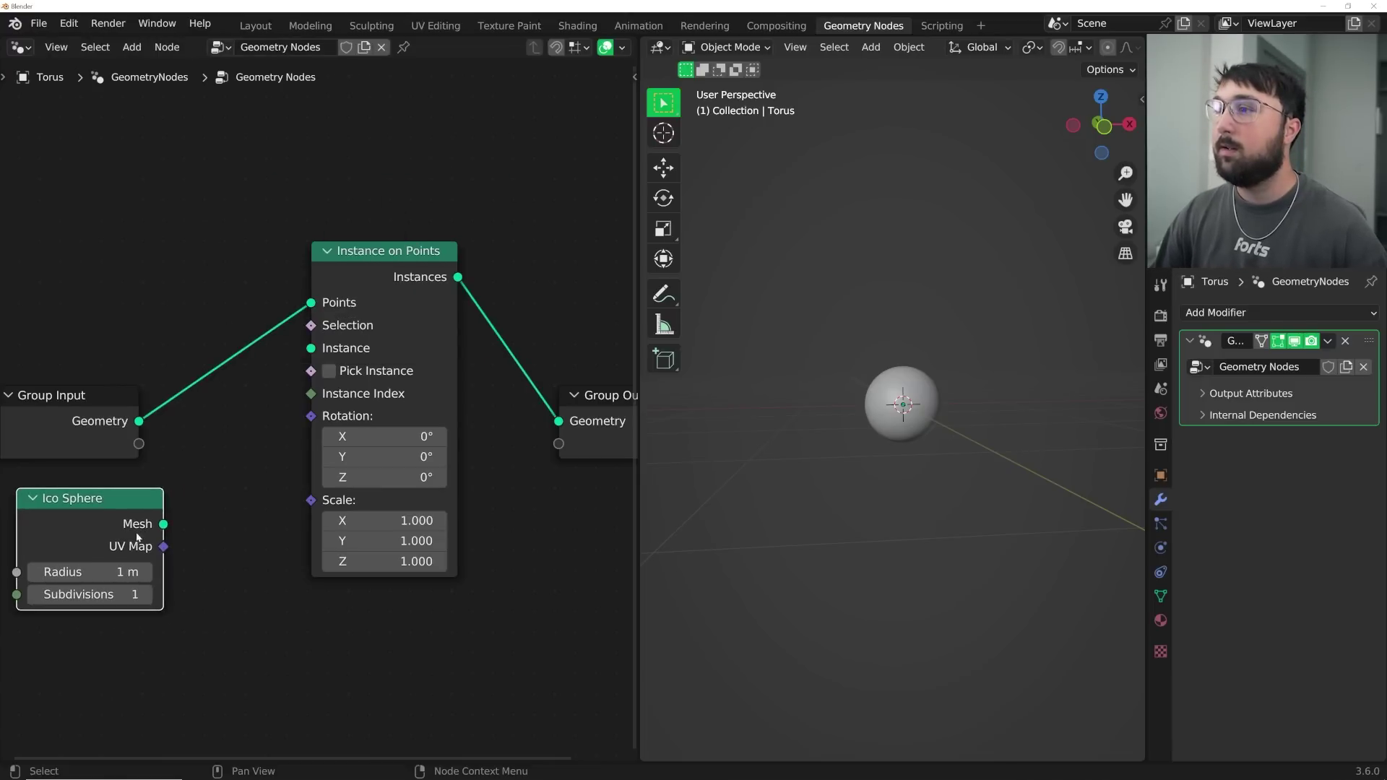
drag(315, 355, 312, 350)
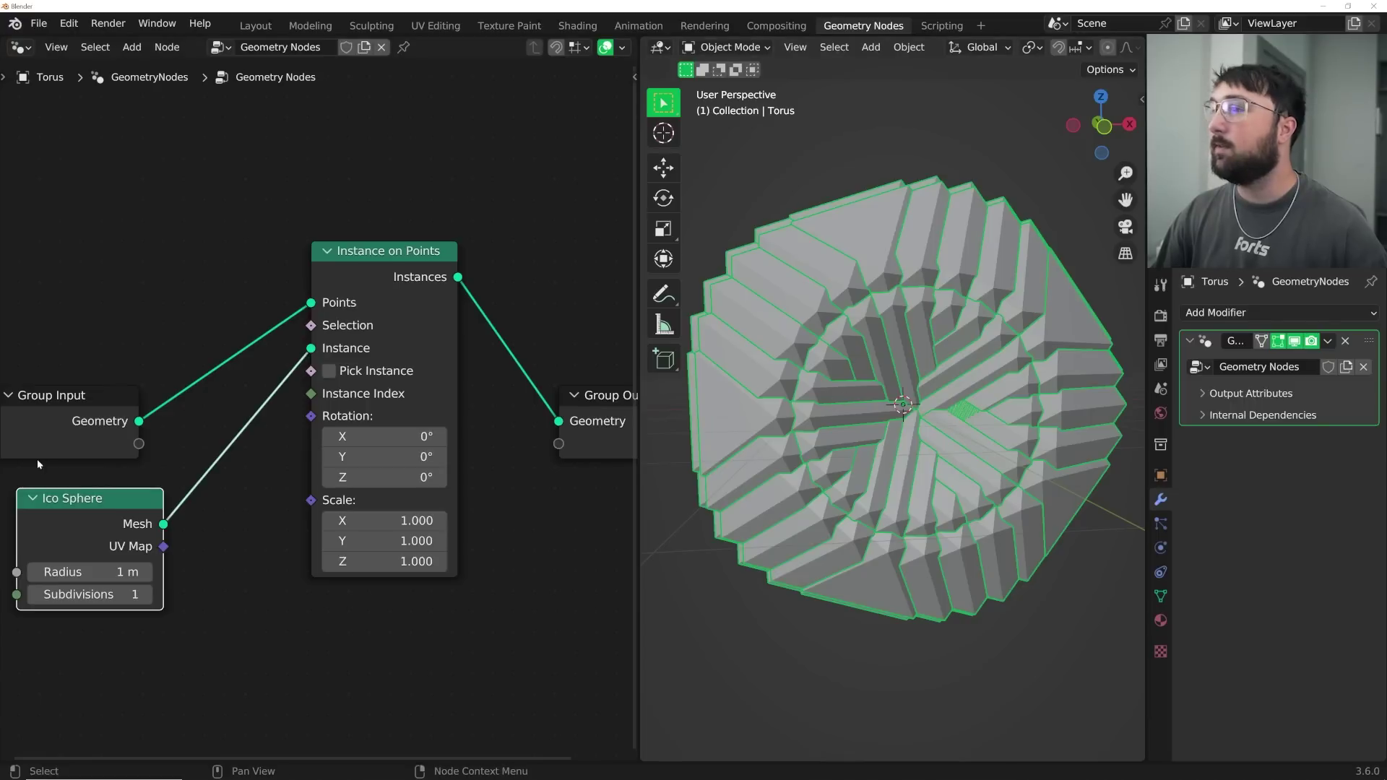
- Set the Ico Sphere node to 3 subdivisions and a radius of 0.08 m
click(145, 595)
click(145, 594)
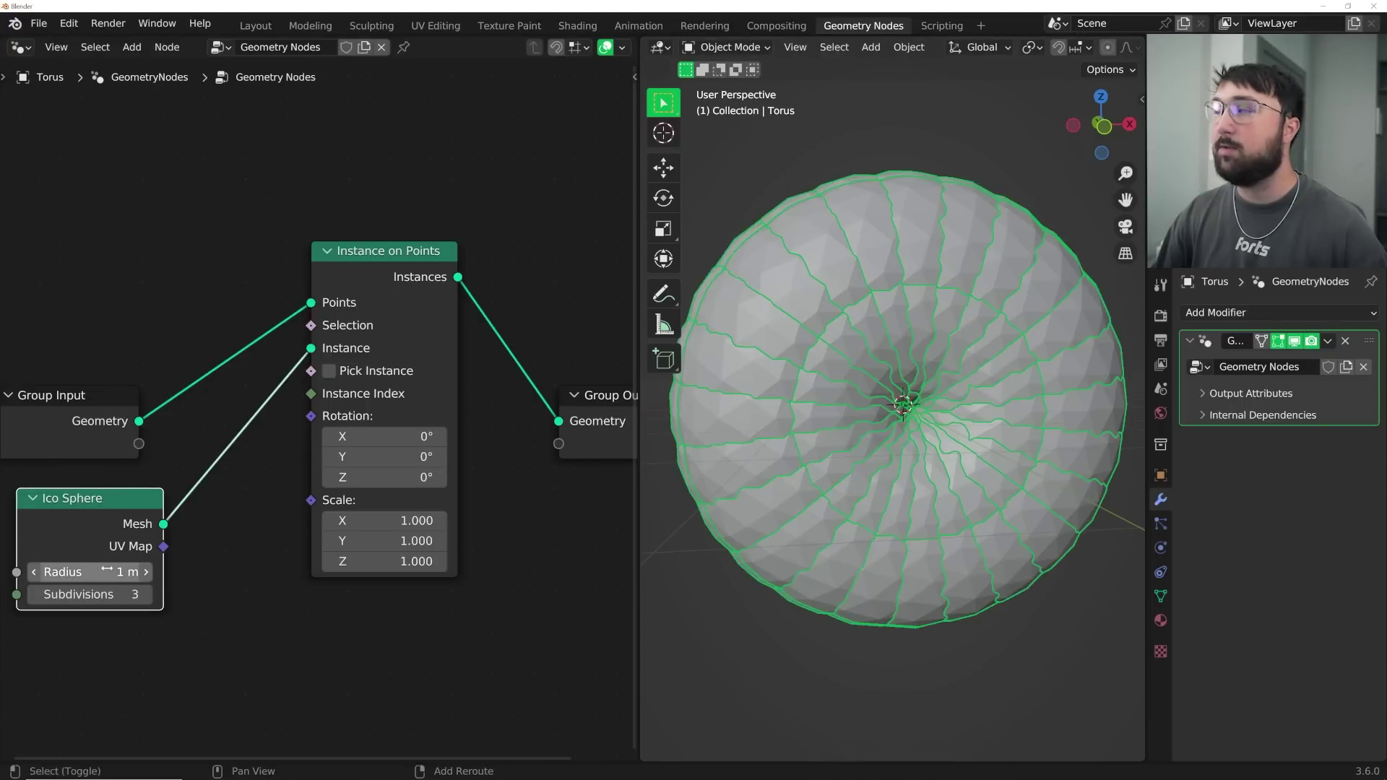
shift+drag(110, 572, 79, 571)
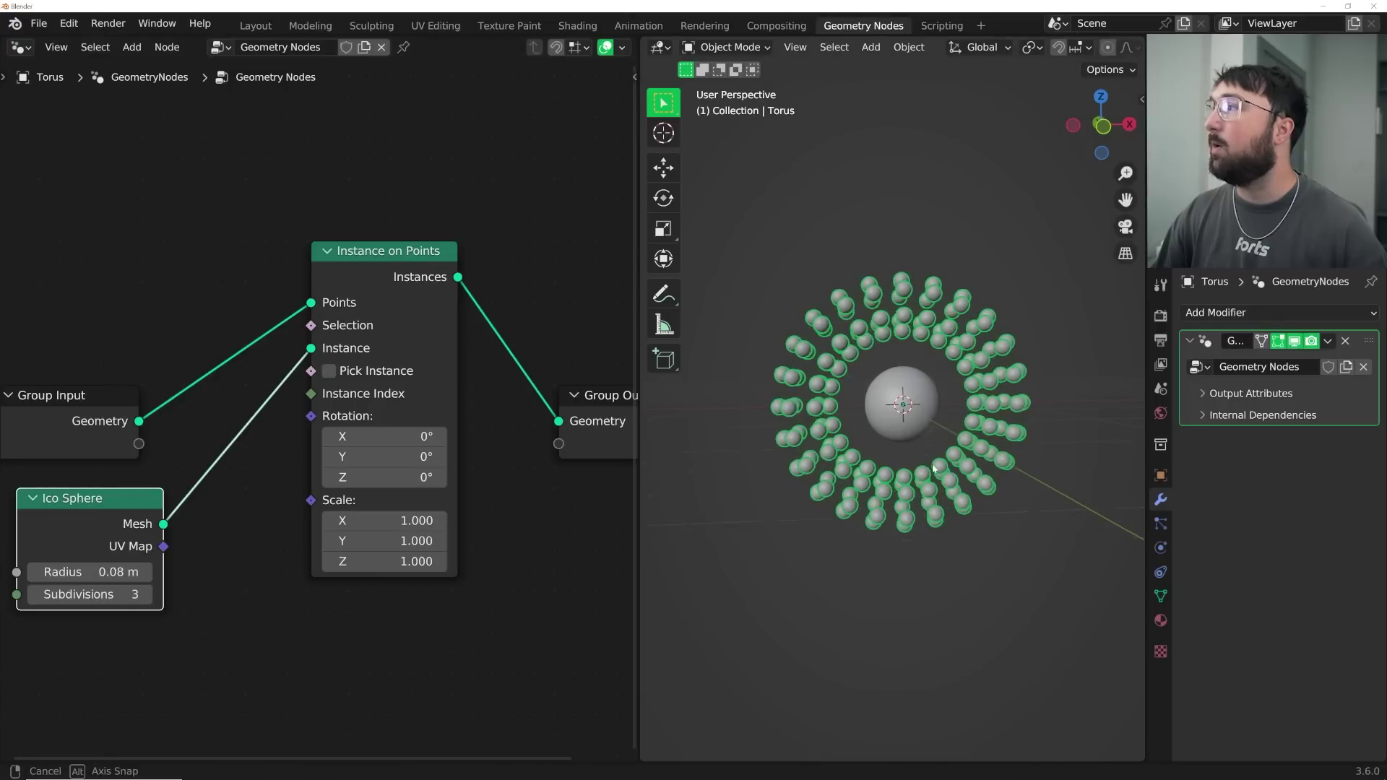
- Move the Instance on Points node down, lower than the Ico Sphere node, to make room around its inputs
middle_drag(932, 469, 945, 431)
drag(411, 310, 377, 569)
middle_drag(377, 569, 422, 333)
scroll(387, 462, up, 4)
middle_drag(387, 480, 394, 446)
scroll(302, 410, up, 1)
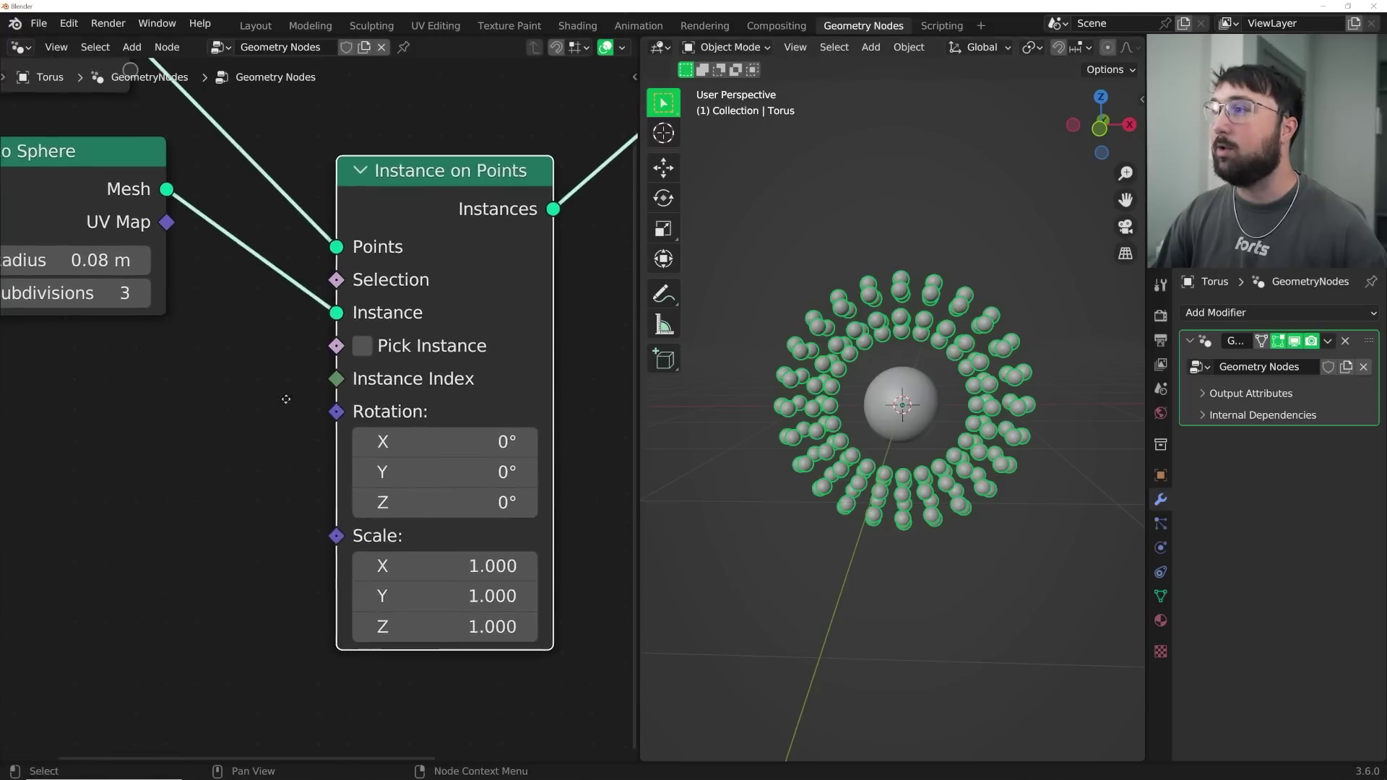
- Add a Map Range node beside Instance on Points and connect its Result to the Scale input
middle_drag(284, 397, 356, 382)
key(shift+a)
click(344, 358)
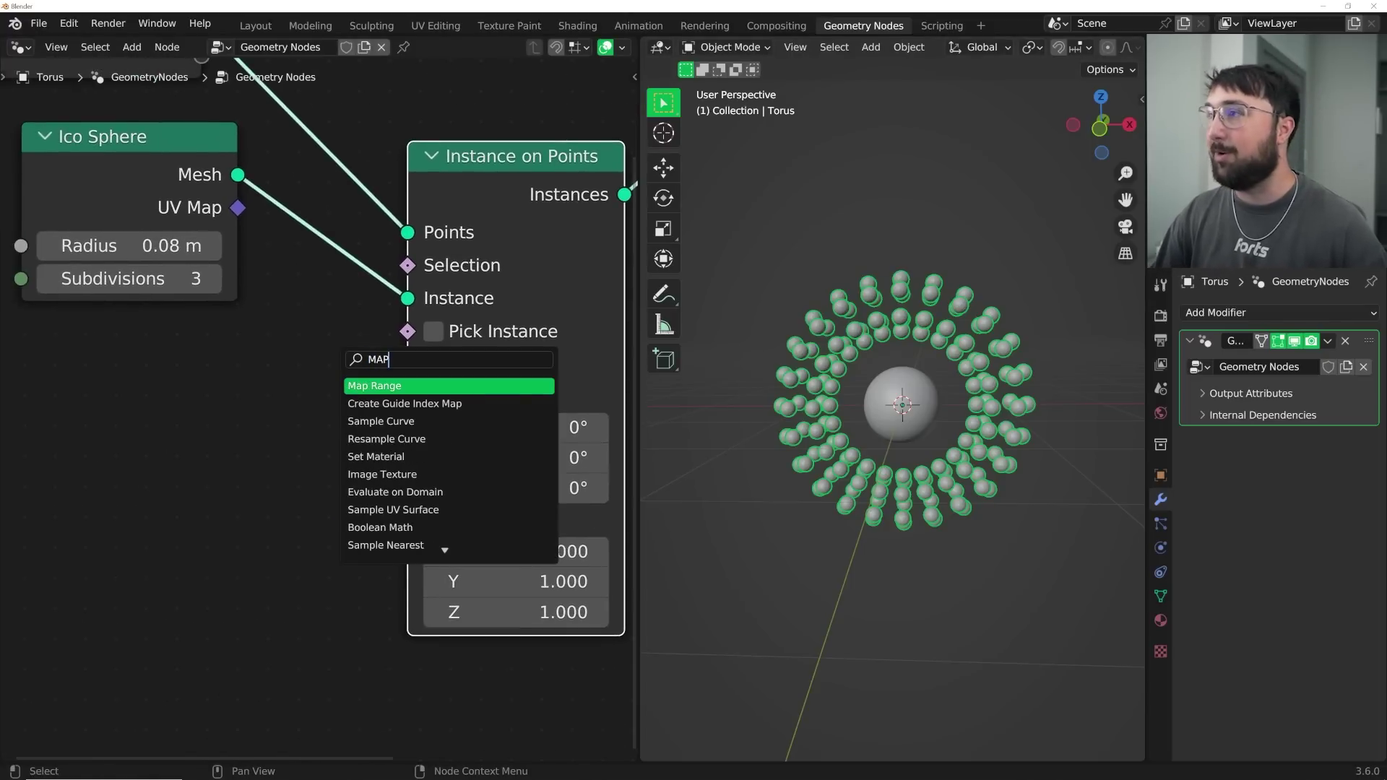
key(Return)
click(305, 497)
drag(423, 532, 424, 532)
- Add a Noise Texture node and connect its Fac output to the Value input of Map Range
middle_drag(78, 392, 315, 356)
key(shift+a)
click(316, 357)
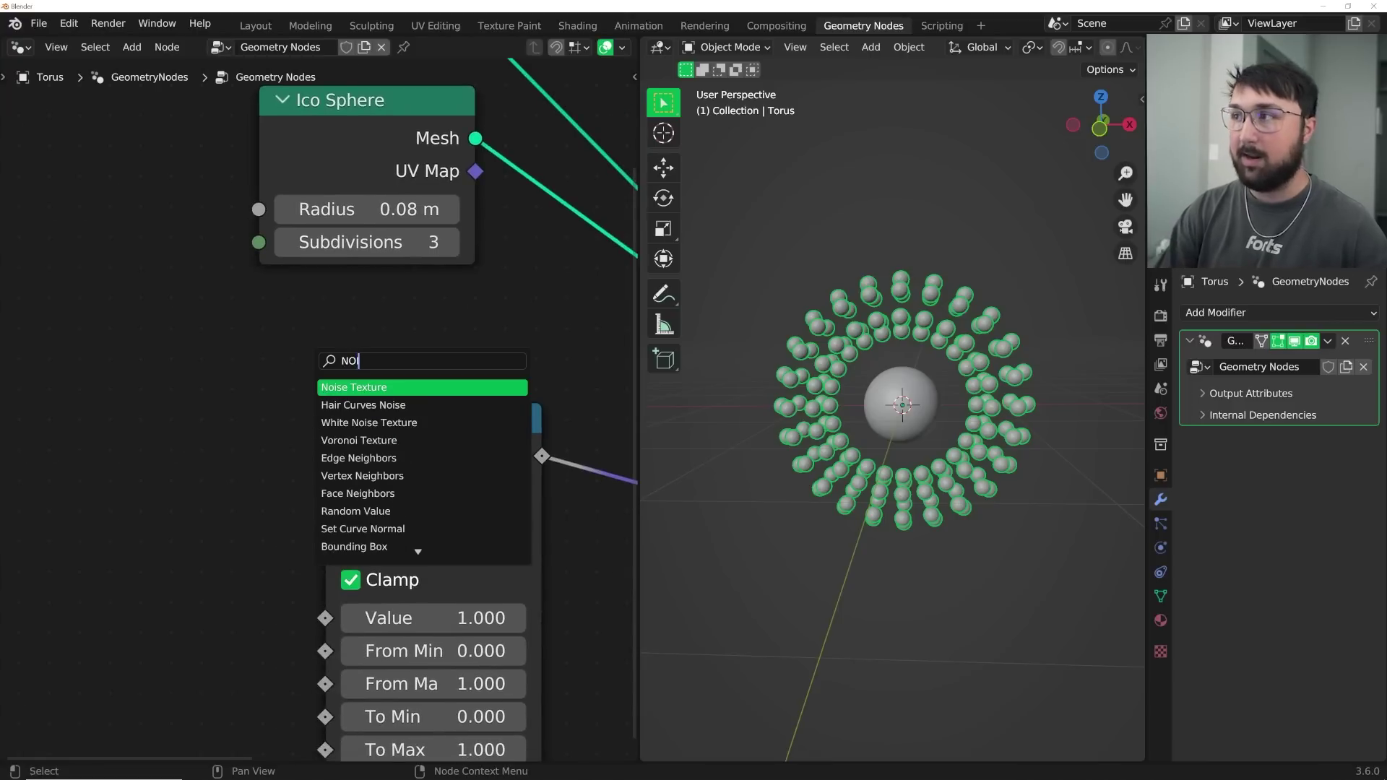
key(Return)
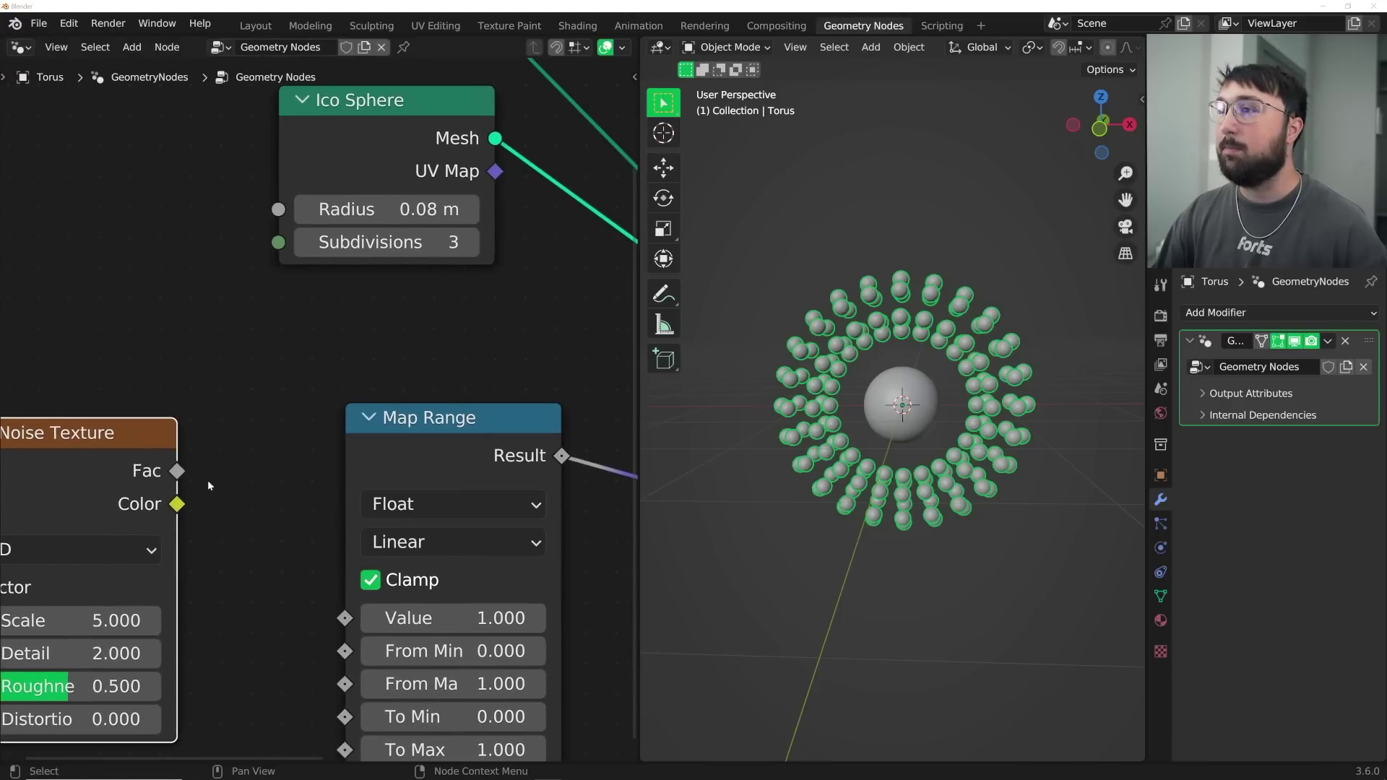
scroll(208, 466, down, 2)
drag(396, 534, 367, 523)
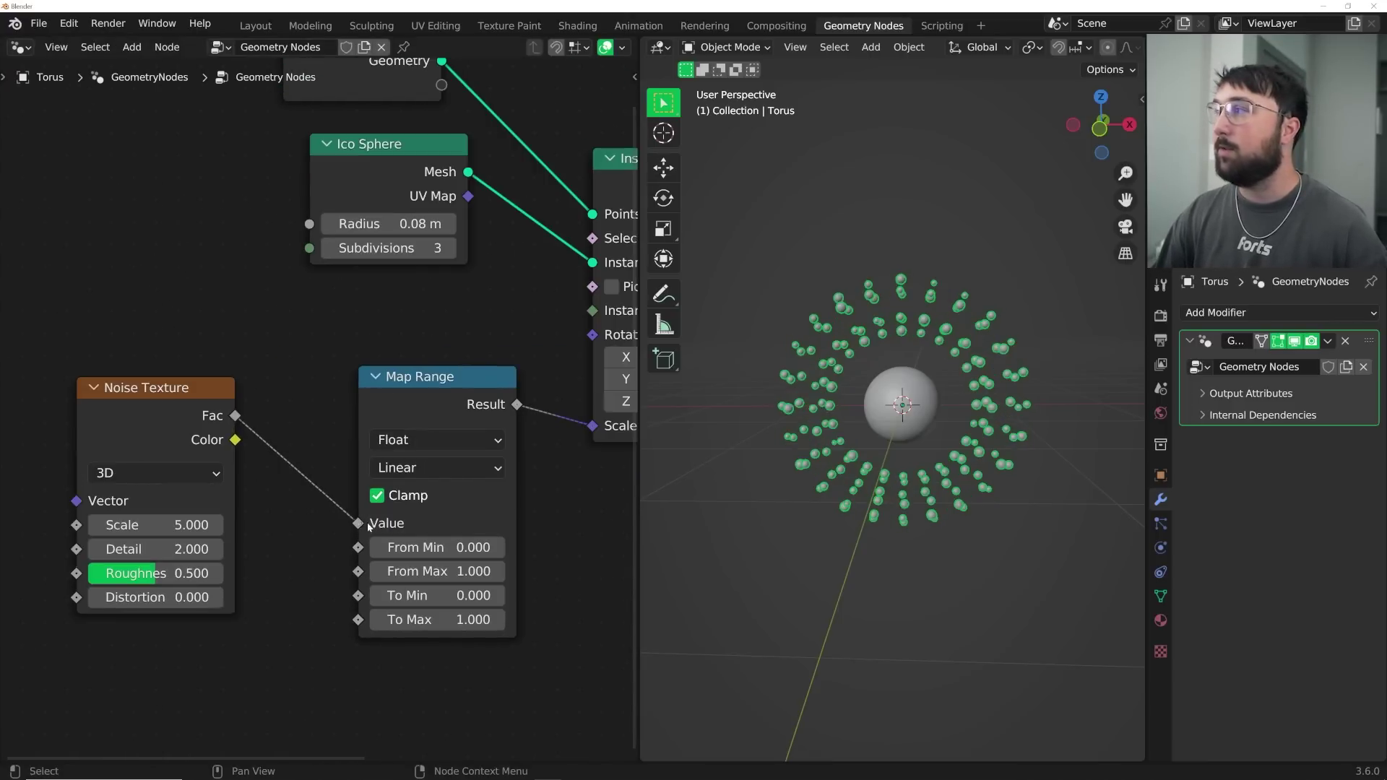
- Try a wider Map Range output, with To Min at about -3.76 and To Max at about 4.73
scroll(513, 502, up, 3)
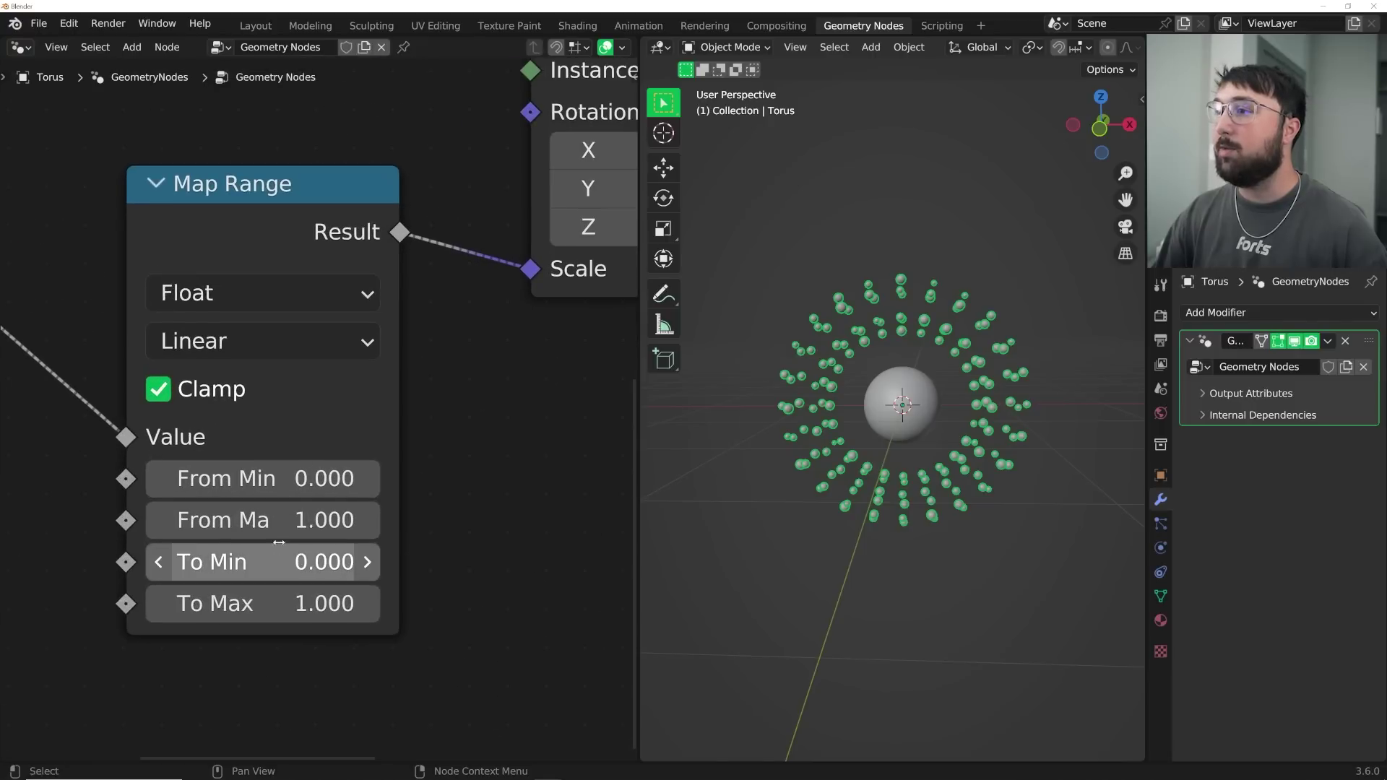
drag(279, 604, 383, 603)
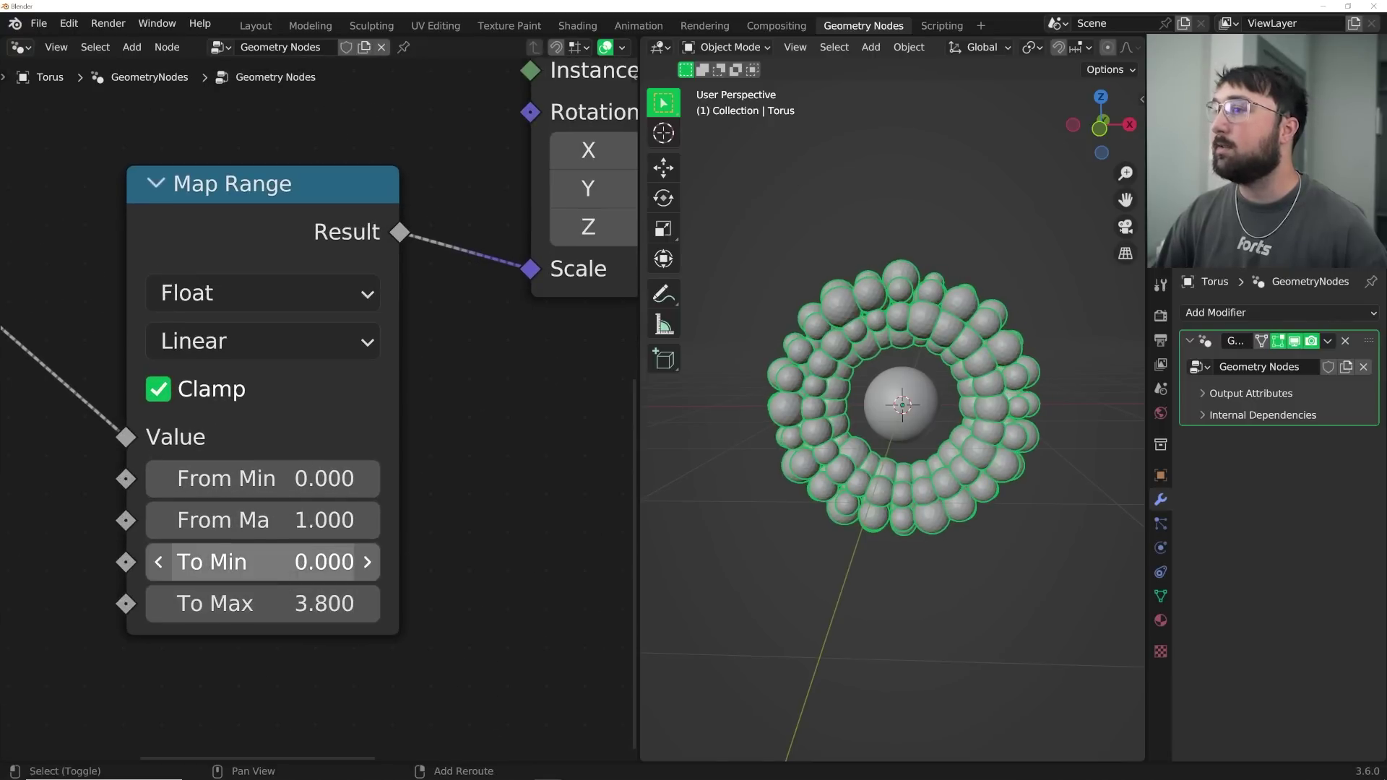
drag(260, 562, 155, 562)
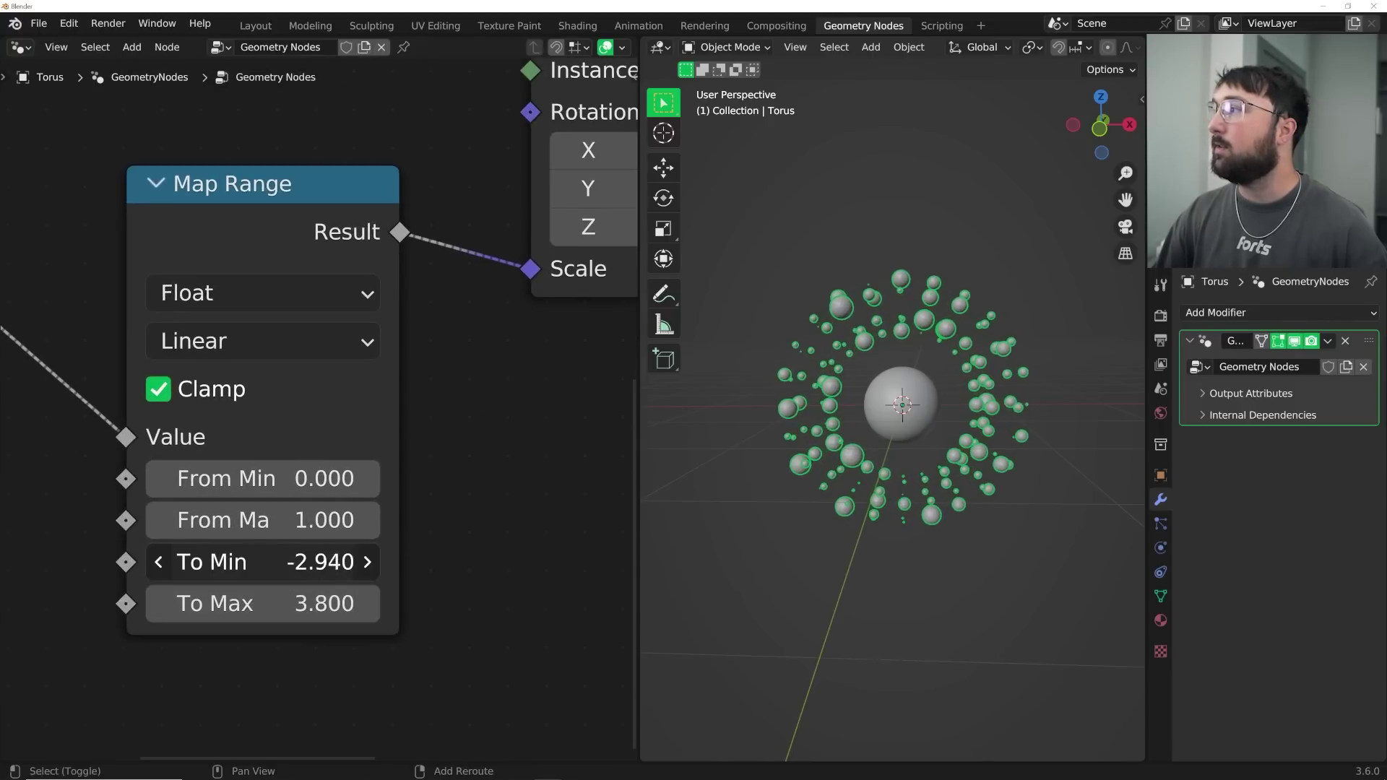
drag(323, 592, 292, 578)
- Set the Noise Texture's Detail to 0 and its Scale to 1
middle_drag(293, 473, 373, 483)
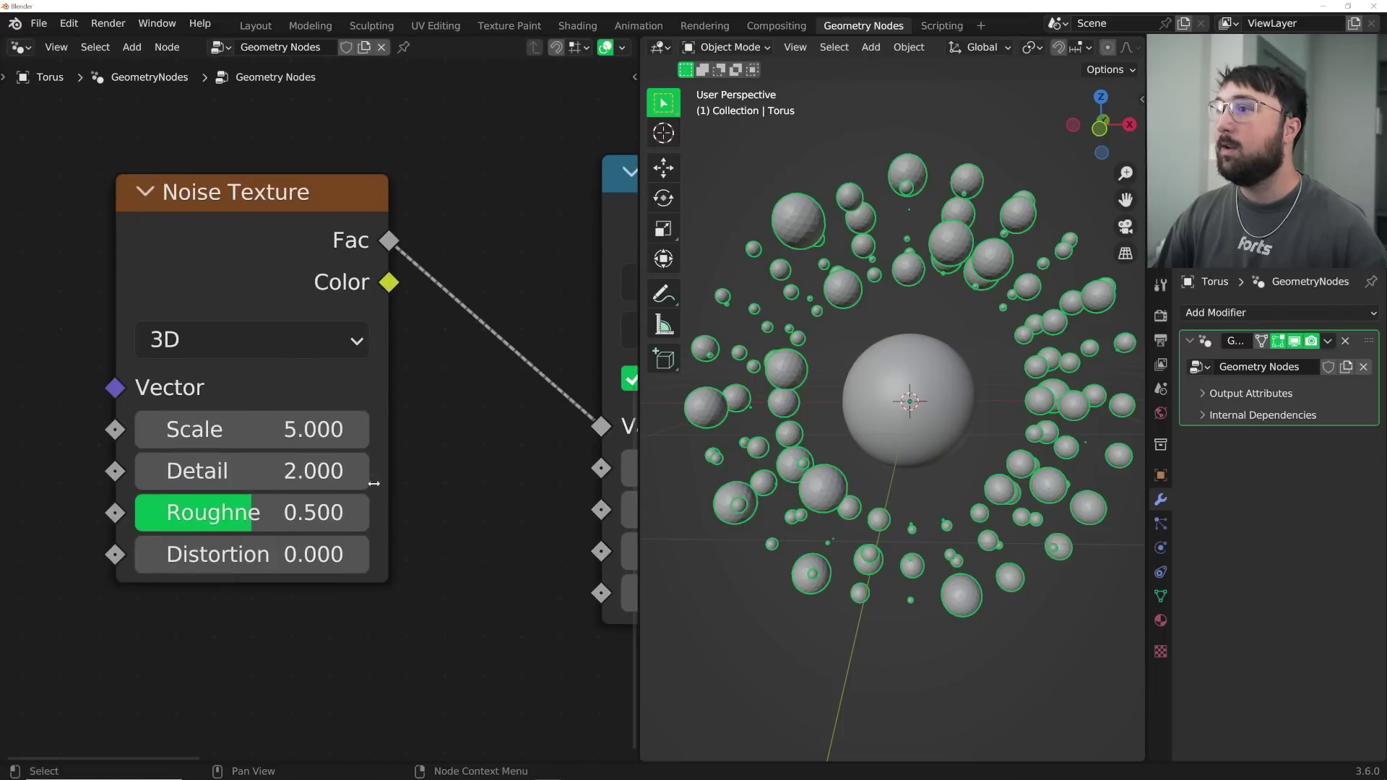
key(BackSpace)
double_click(365, 429)
text(1)
key(Return)
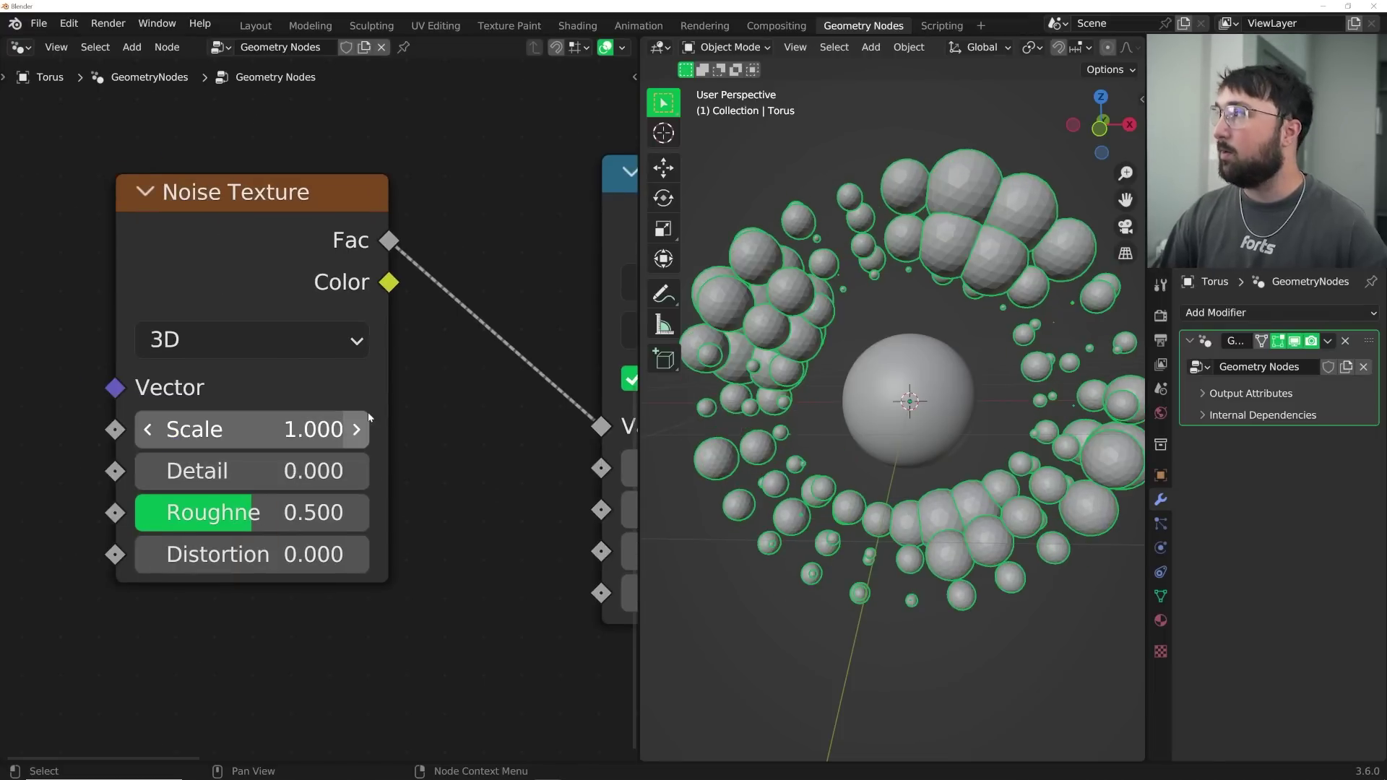
- Switch the Noise Texture to 4D and raise its W value to about 1.13
click(258, 341)
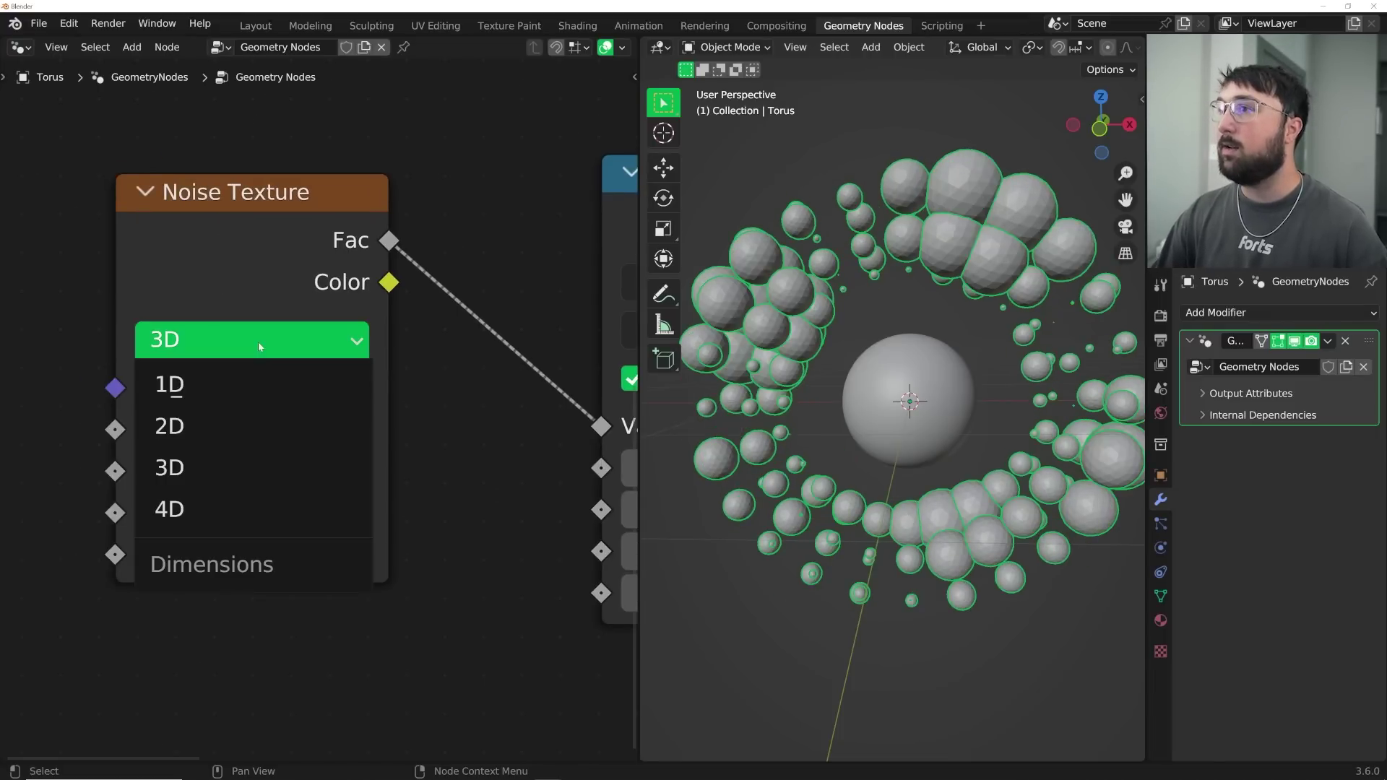
click(214, 506)
shift+drag(253, 429, 338, 429)
- Adjust the Map Range output to a To Min of -3.49 and a To Max of 2.85
middle_drag(465, 452, 116, 428)
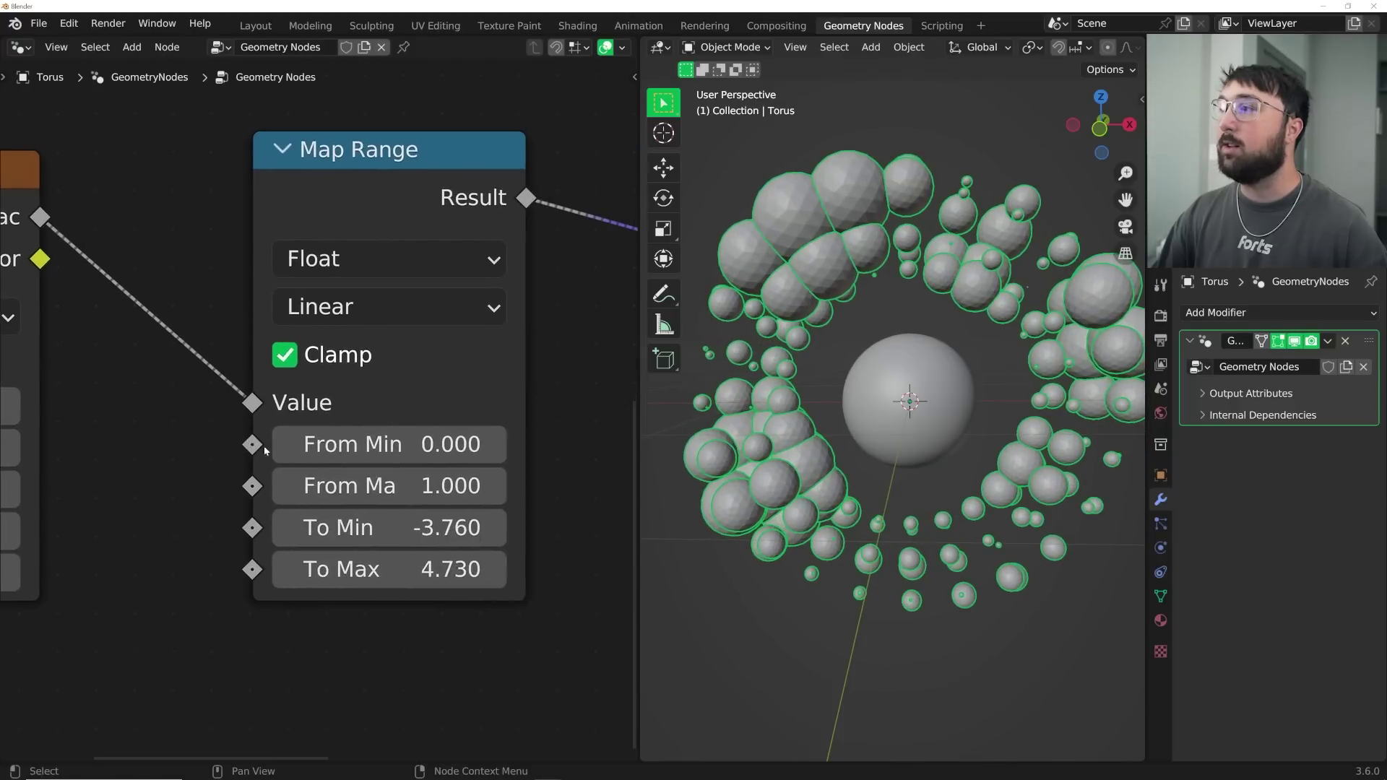
drag(414, 573, 303, 573)
drag(434, 541, 445, 541)
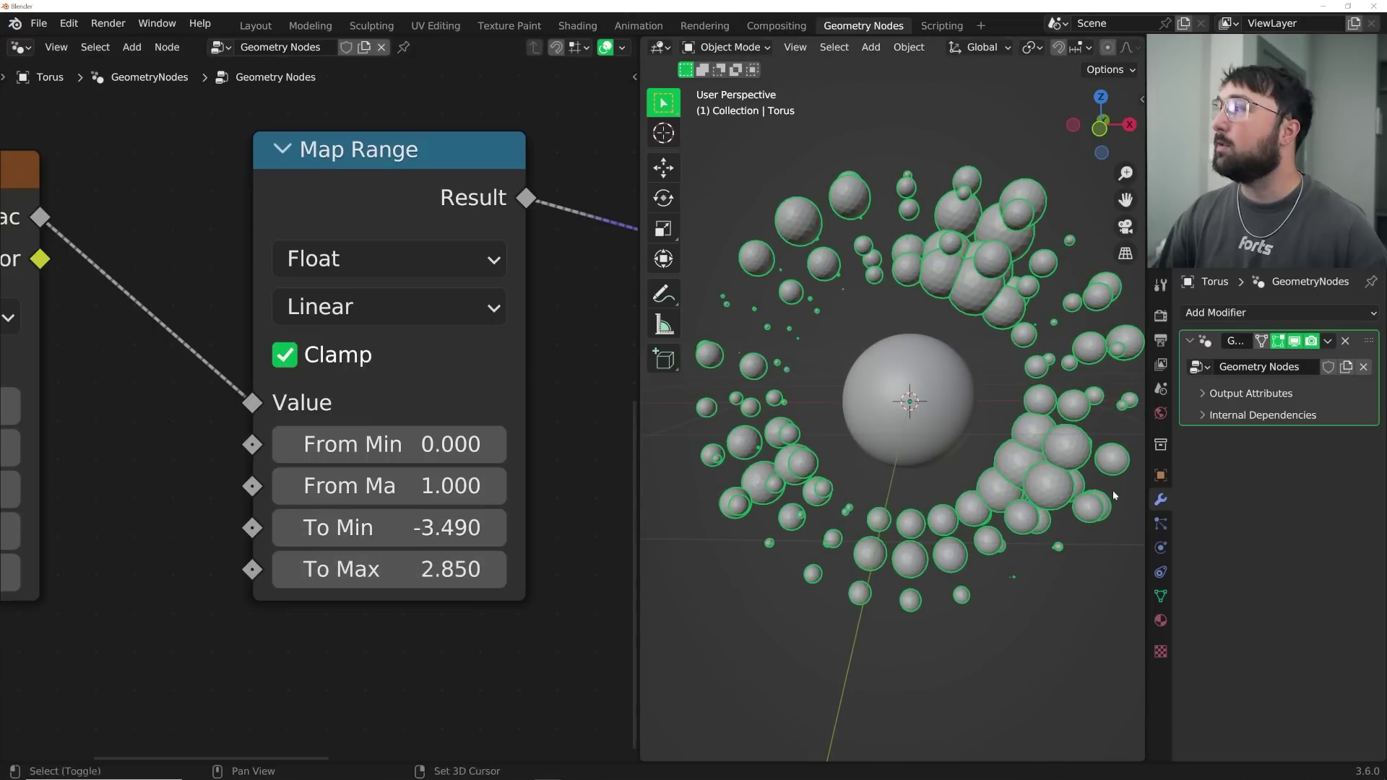
- Move Group Output farther away and insert a Realize Instances node between Instance on Points and Group Output
middle_drag(1112, 489, 923, 518)
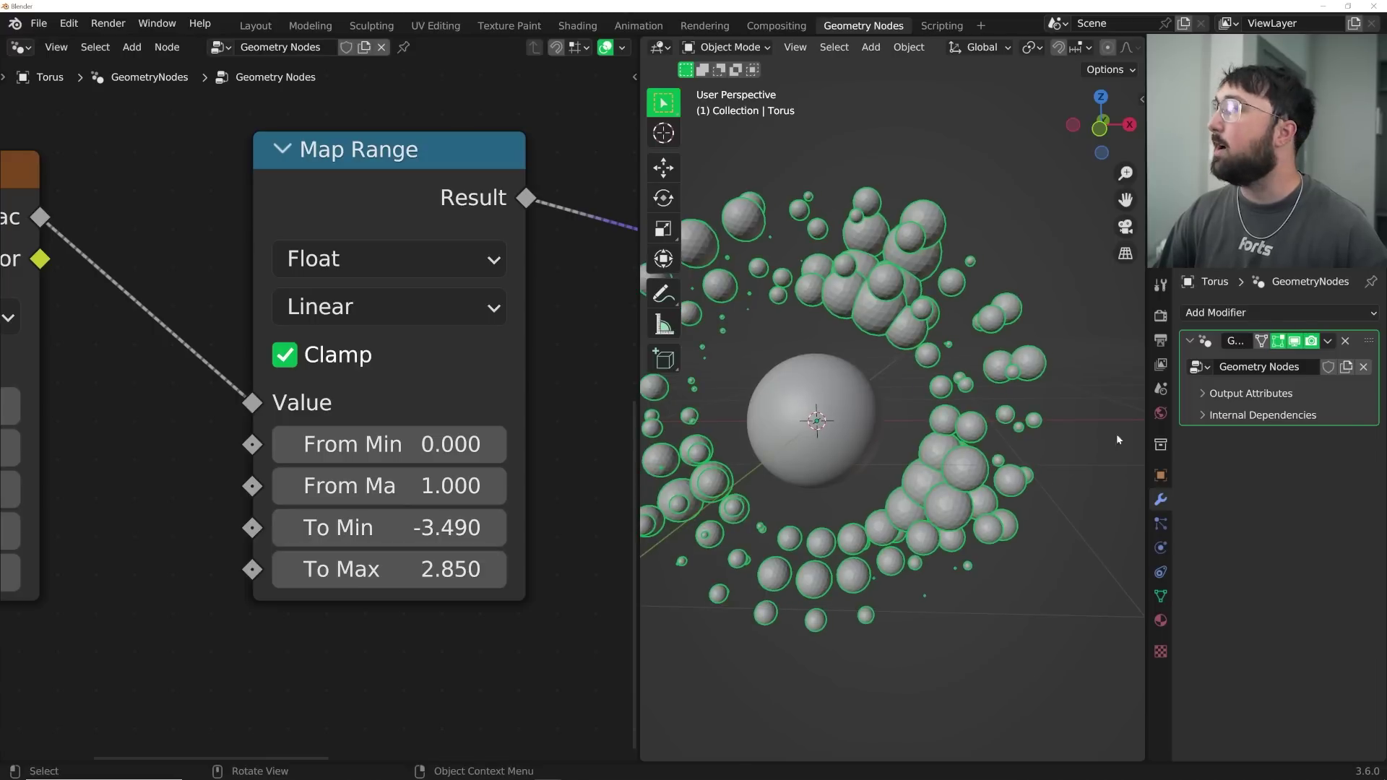
click(1231, 311)
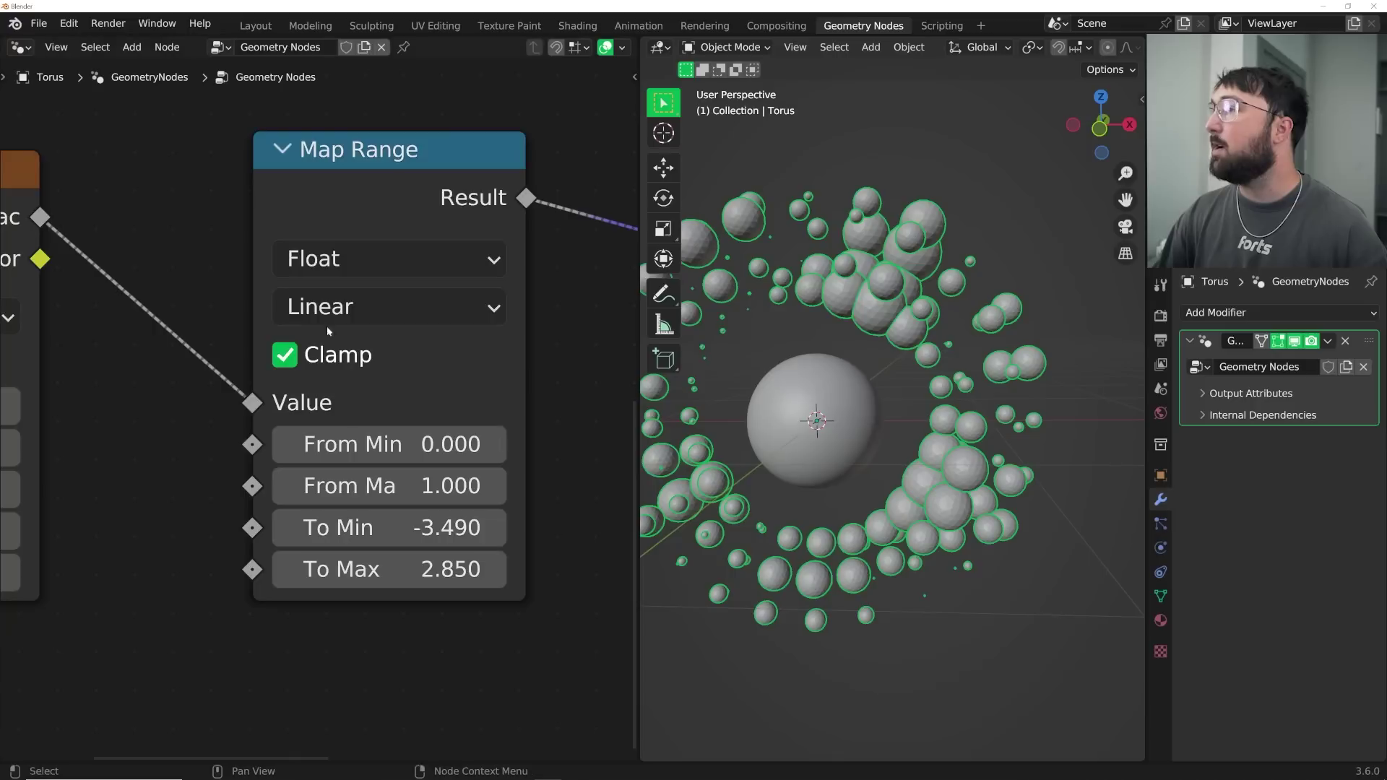
scroll(328, 331, down, 12)
middle_drag(534, 291, 305, 367)
scroll(305, 367, up, 5)
middle_drag(494, 234, 424, 434)
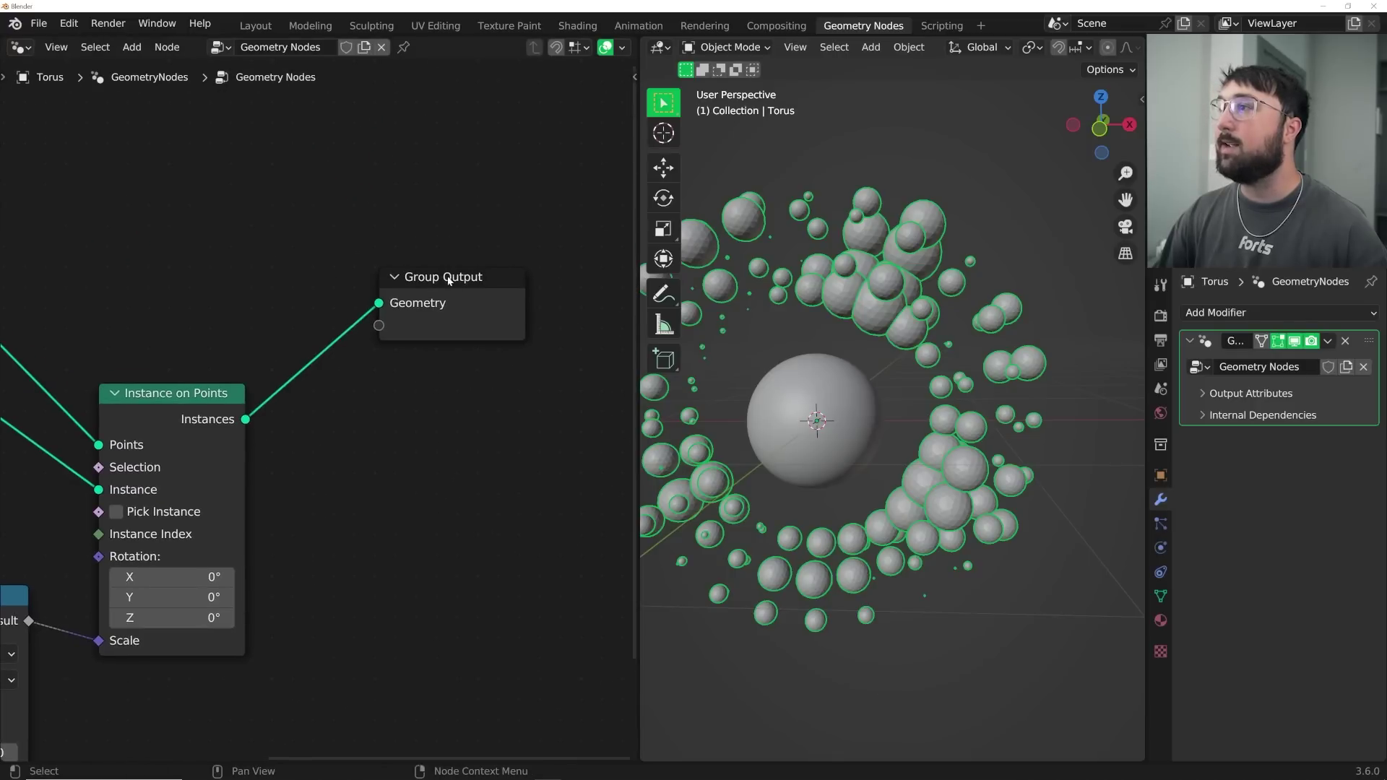
drag(449, 280, 497, 361)
text(REAL)
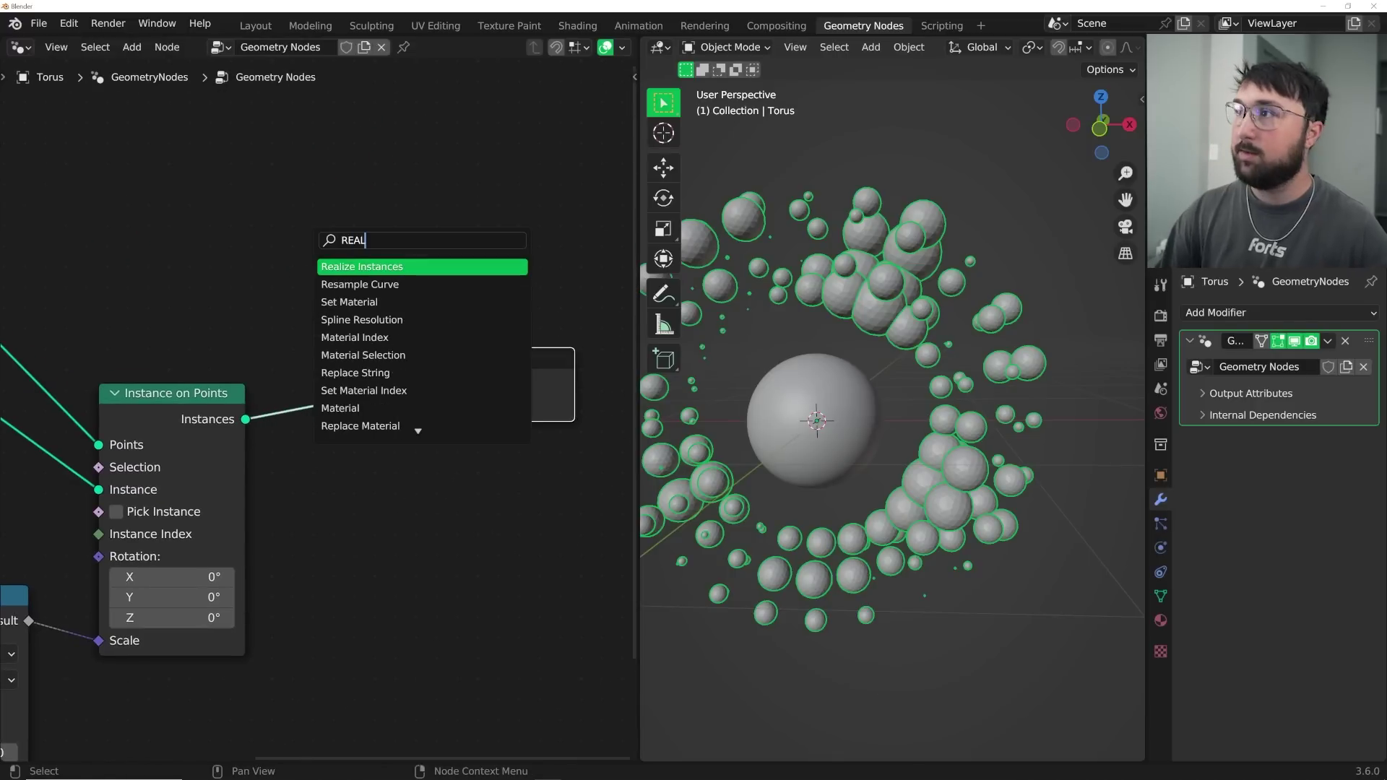
key(Return)
click(365, 398)
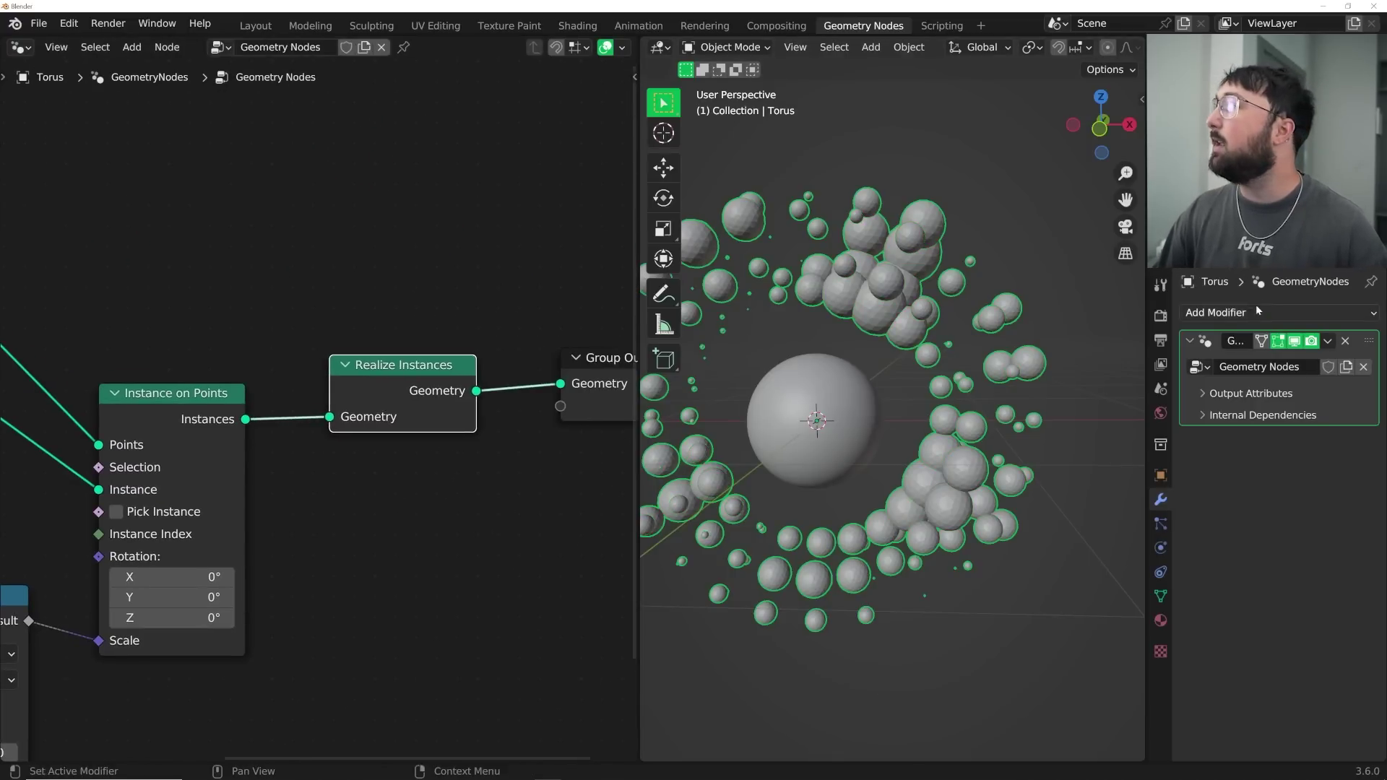
- Add a voxel Remesh modifier to the torus with a 0.021 m voxel size and smooth shading enabled
click(1257, 311)
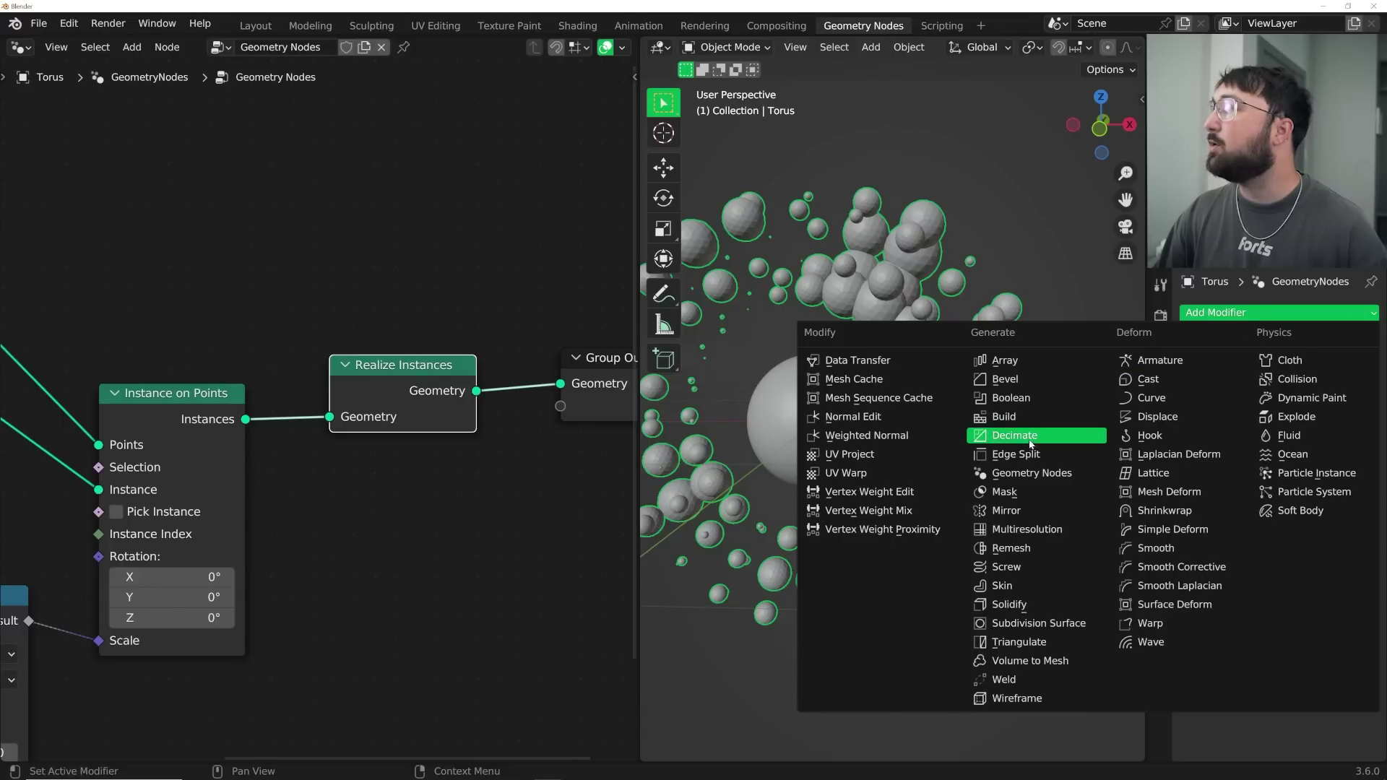
click(1011, 547)
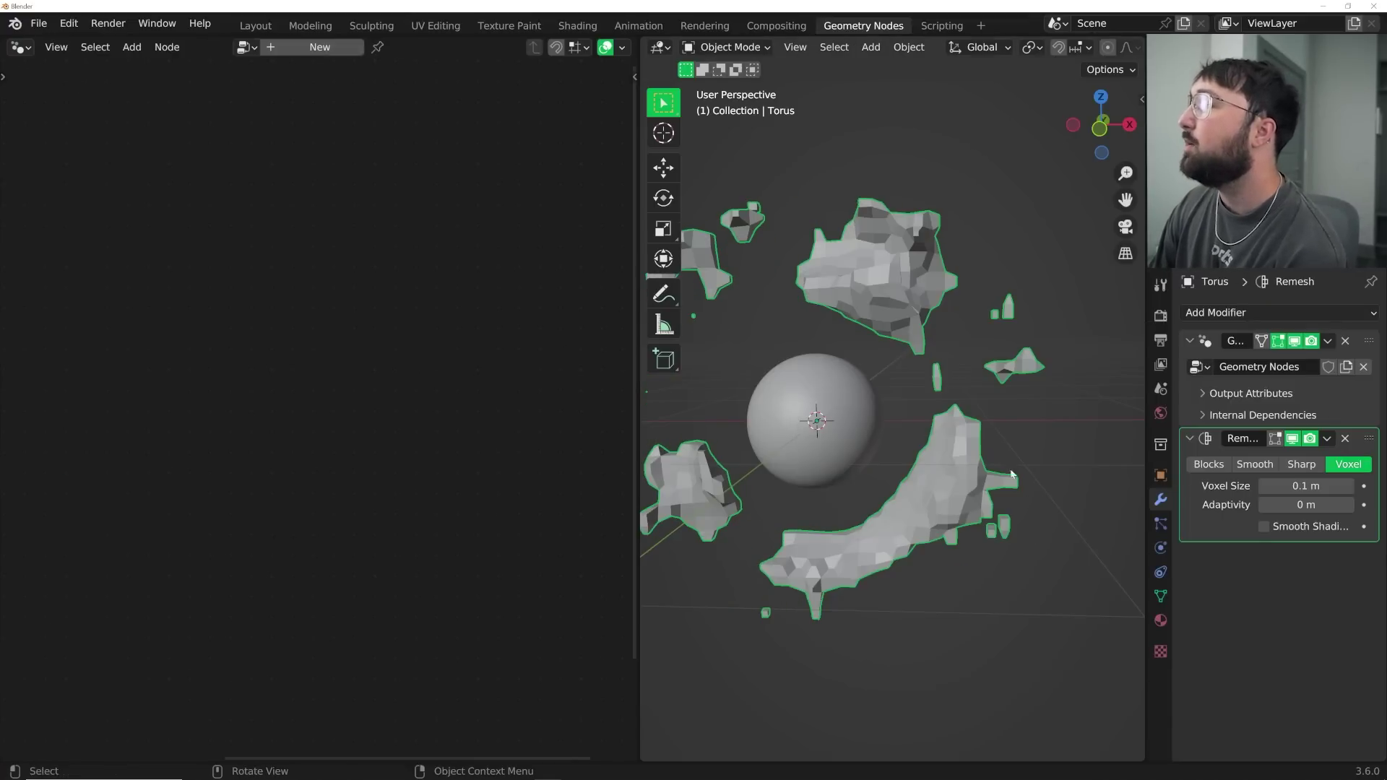
mouse_move(1304, 486)
mouse_down()
mouse_move(1322, 485)
mouse_move(1288, 485)
mouse_up()
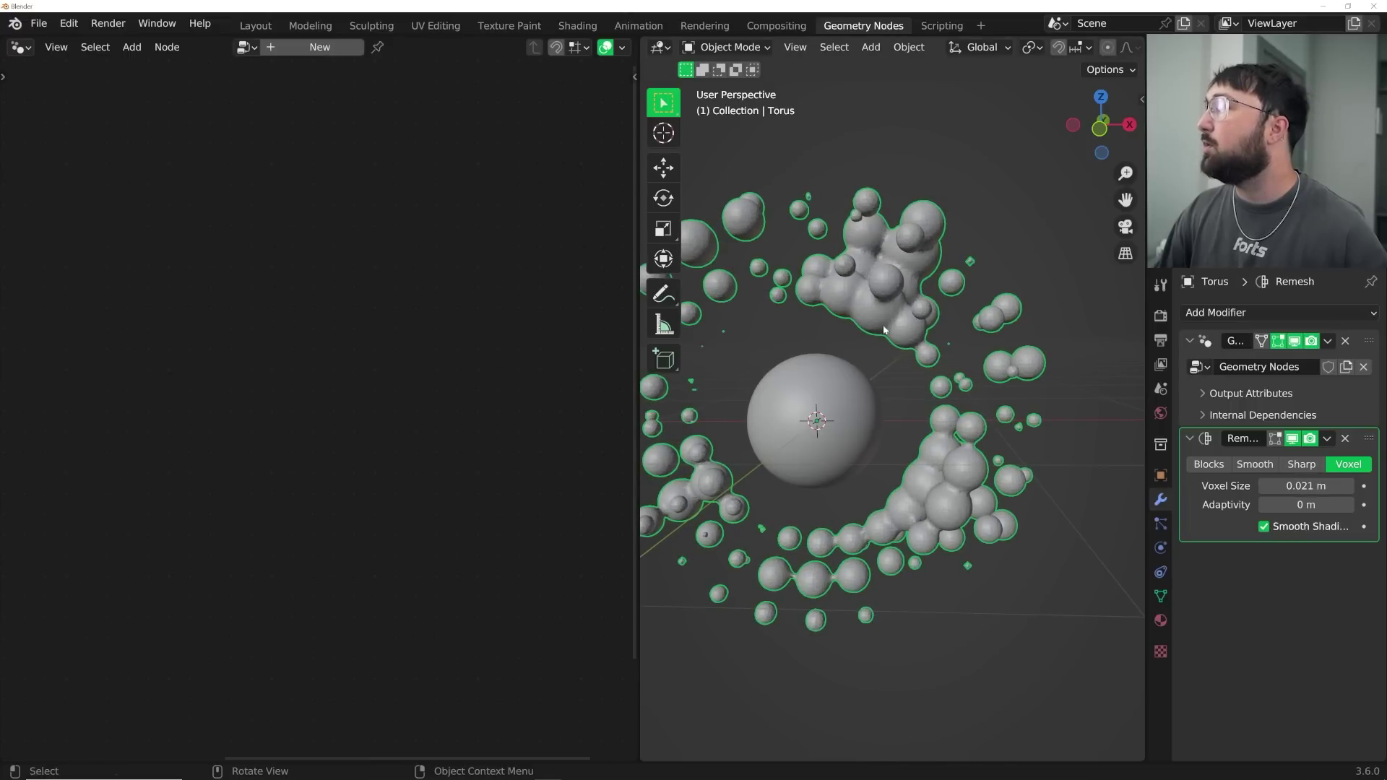
shift+middle_drag(884, 330, 936, 316)
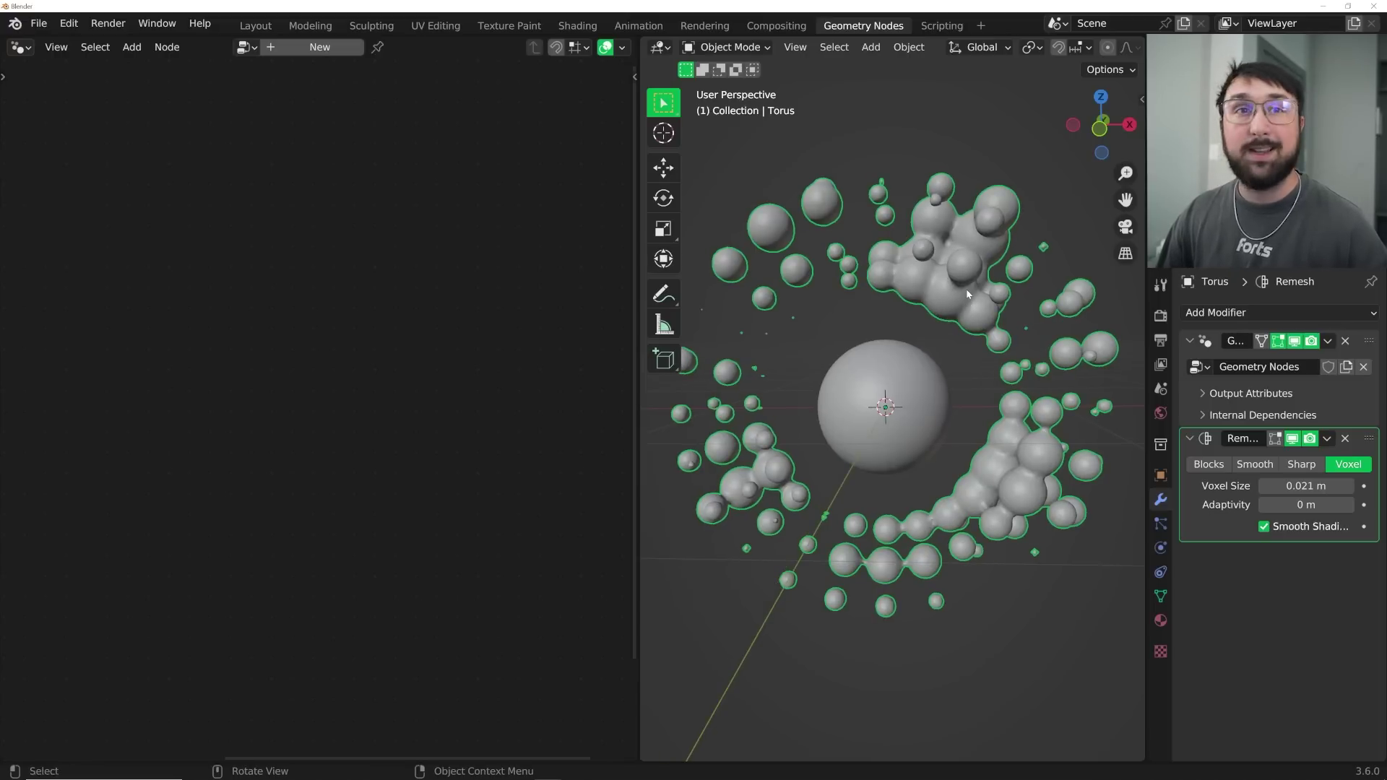
click(1364, 344)
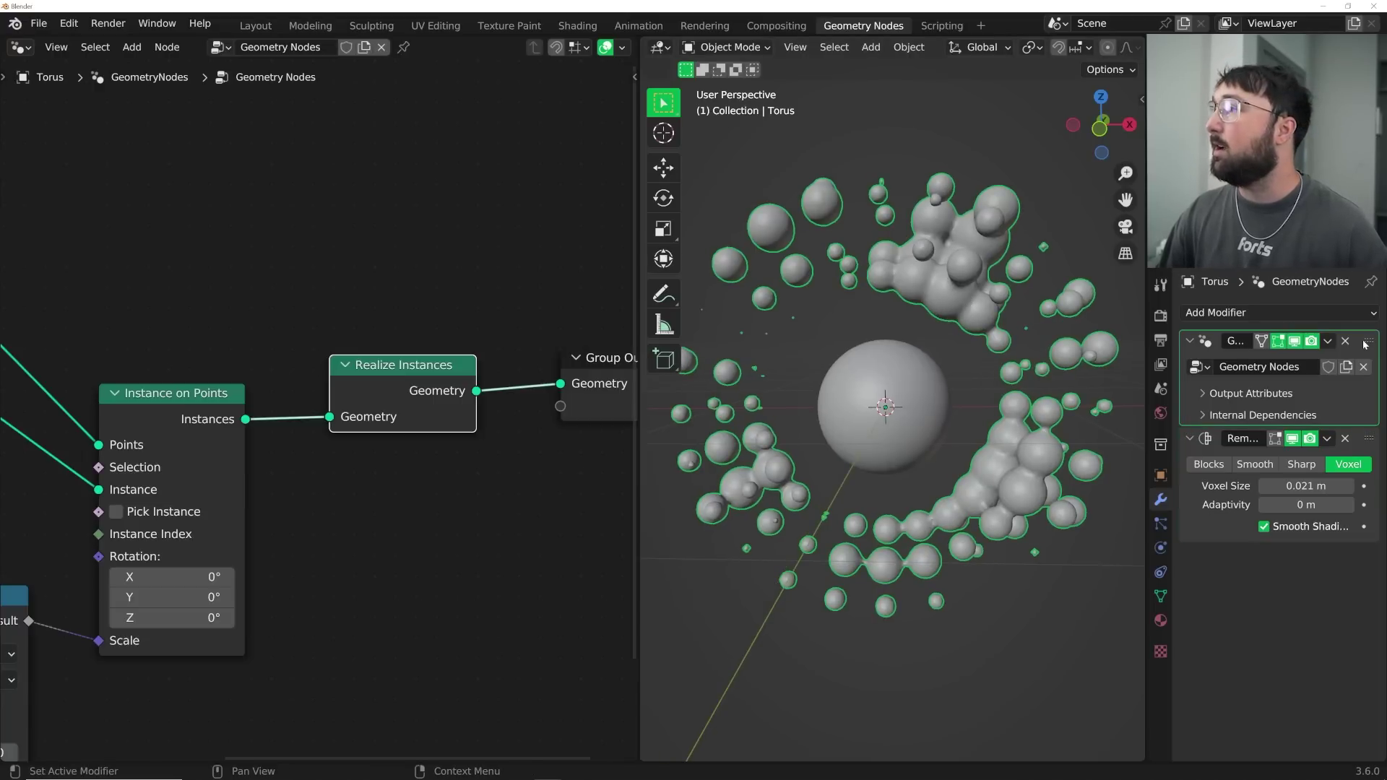
scroll(285, 439, down, 3)
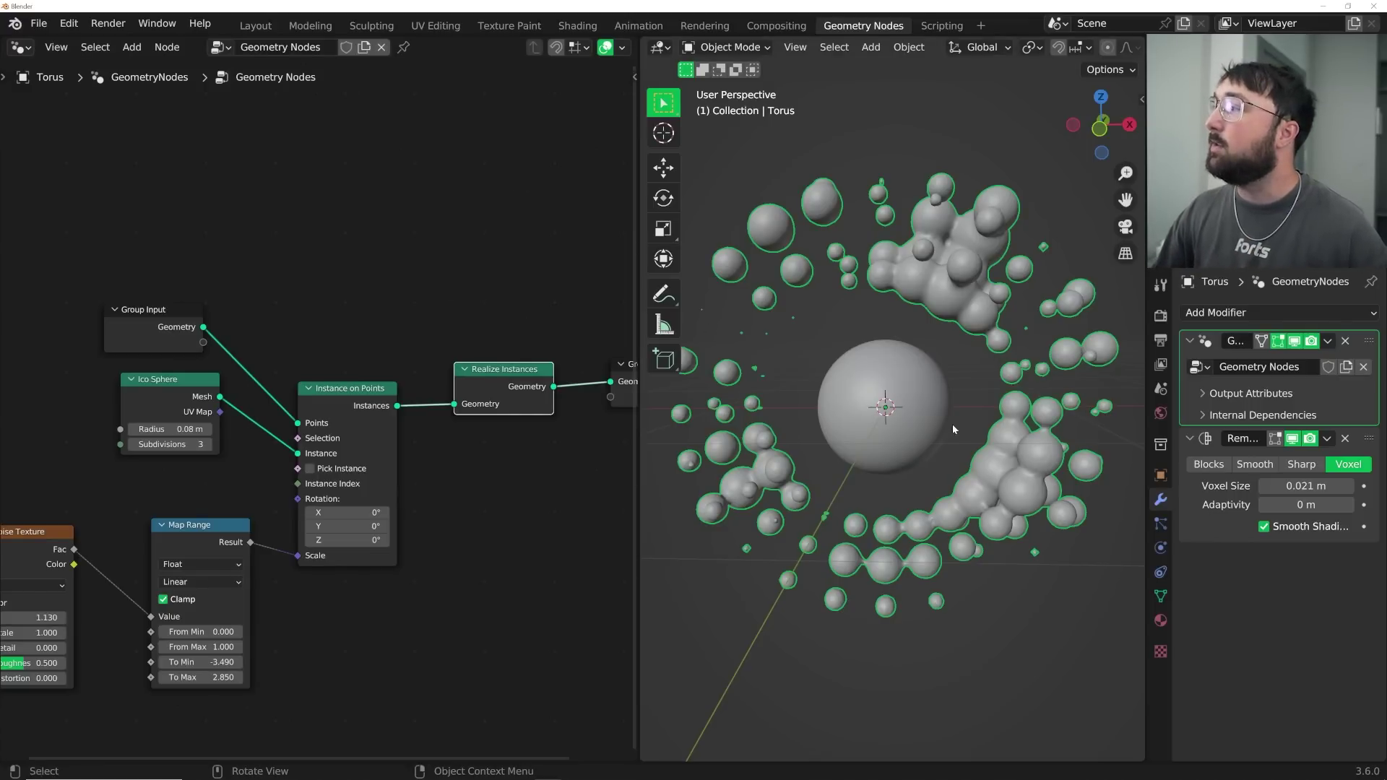
drag(1303, 486, 1303, 486)
key(ctrl+z)
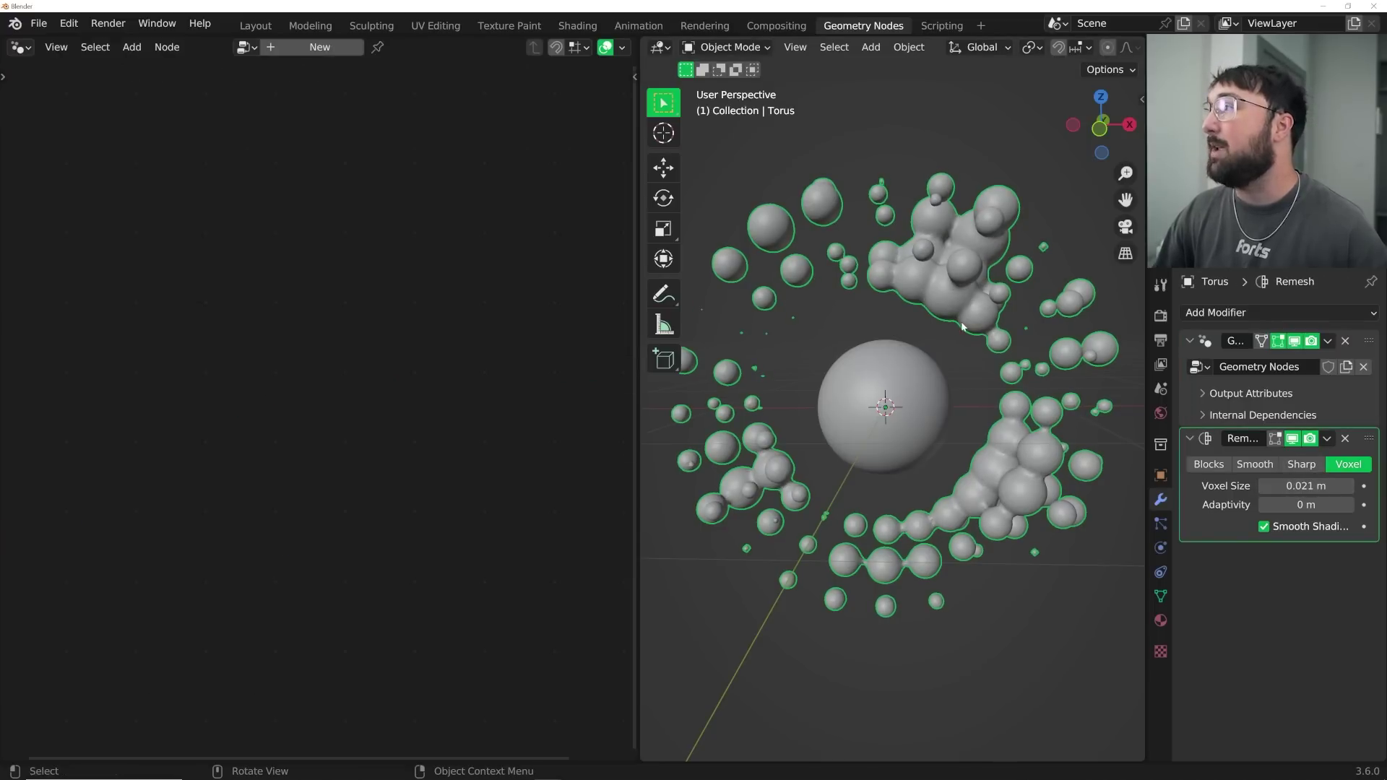
- Return to the torus's geometry node tree and insert a Set Shade Smooth node between Instance on Points and Realize Instances
click(1376, 421)
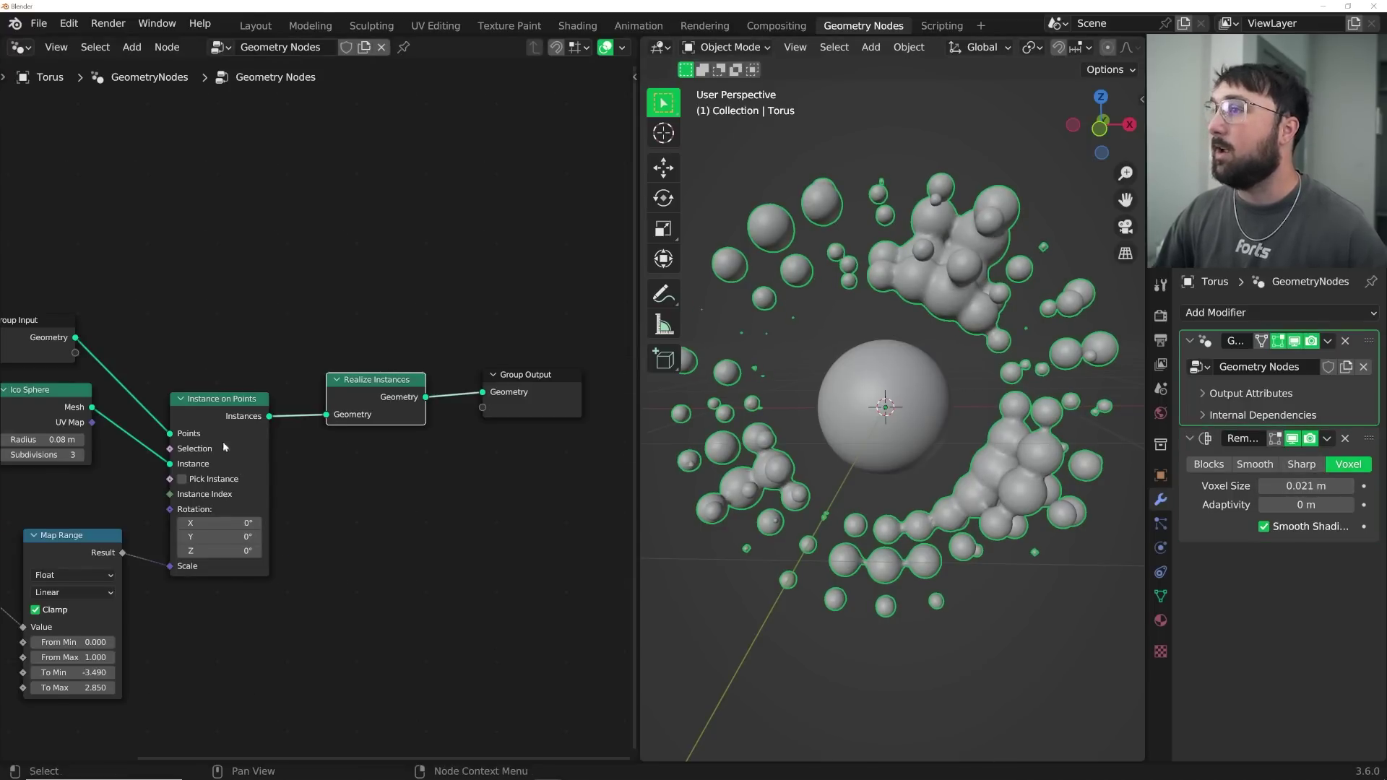
key(shift+a)
click(325, 341)
text(SET S)
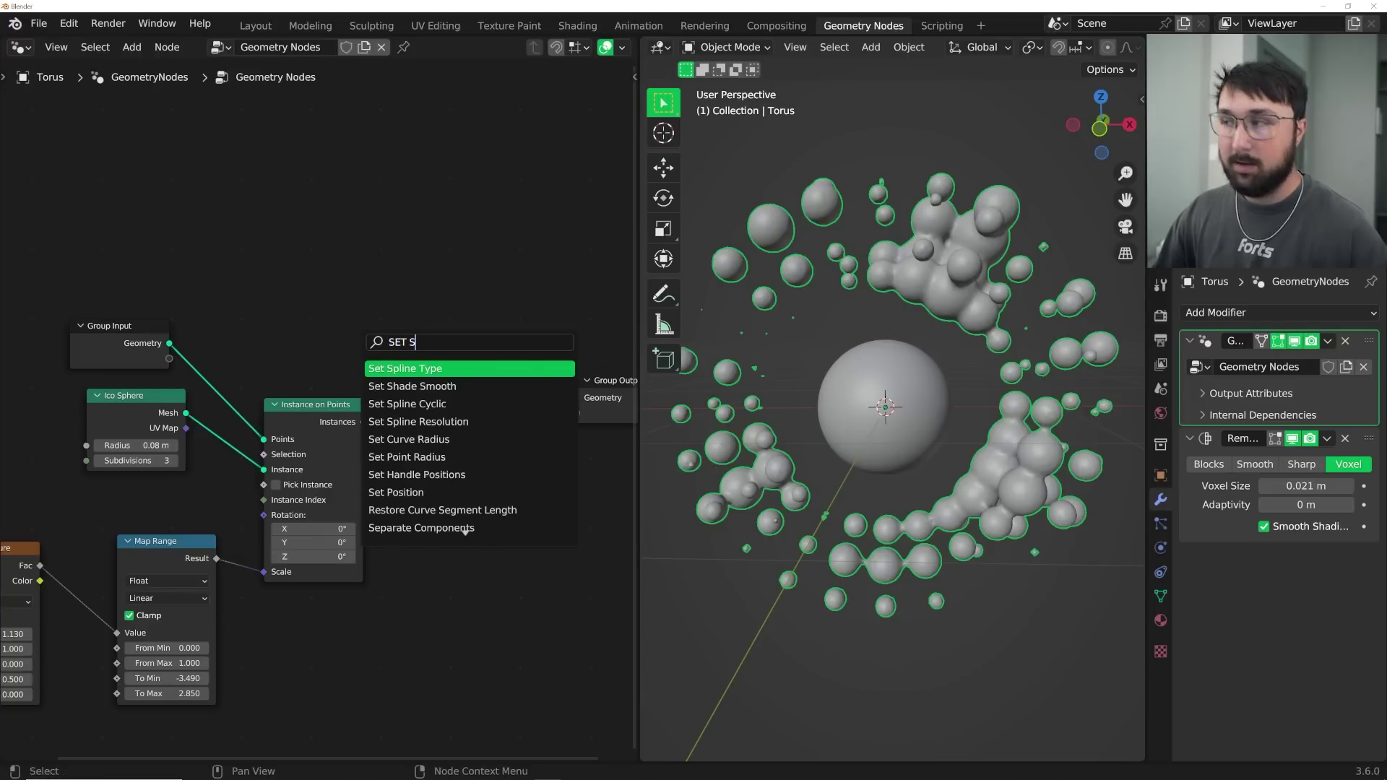
key(Down)
key(Down)
key(Up)
key(Up)
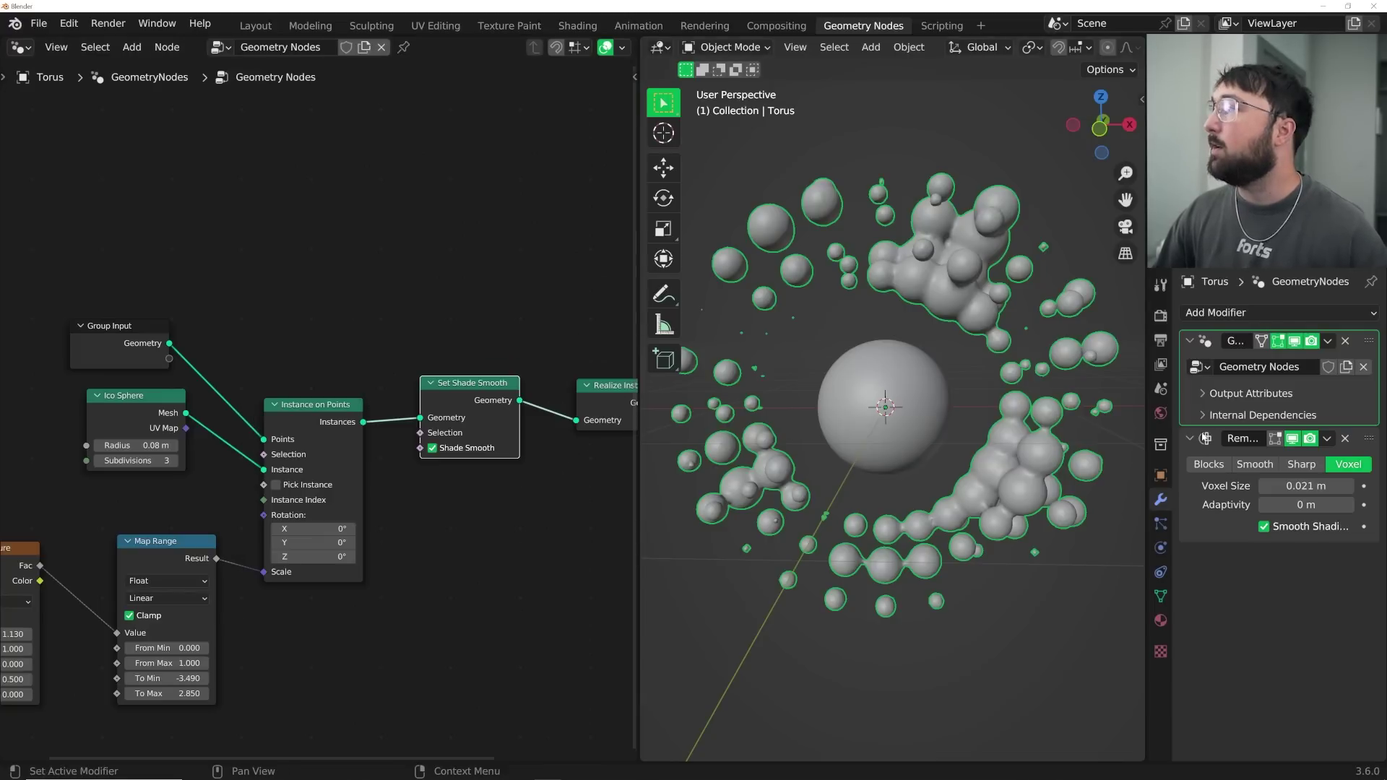
scroll(967, 383, up, 4)
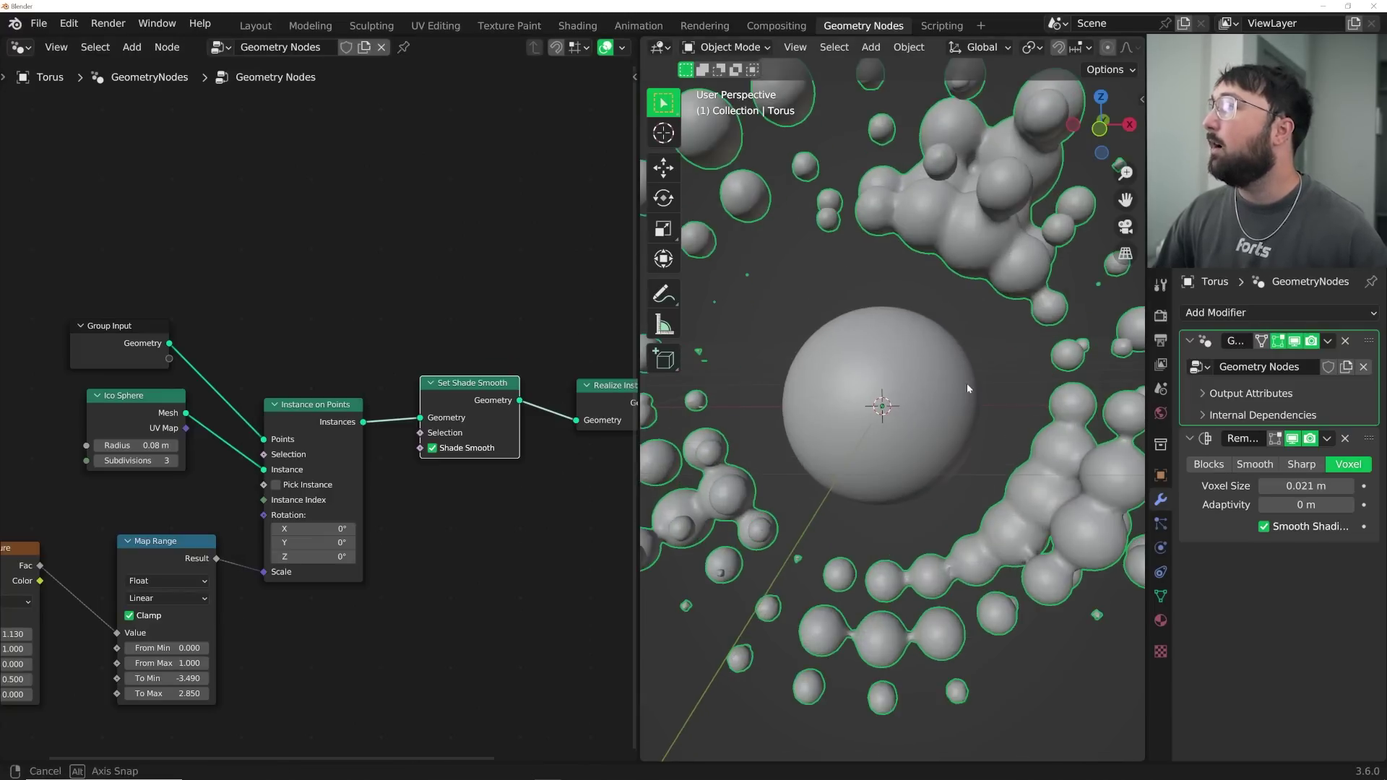
mouse_move(966, 383)
middle_down()
mouse_move(934, 373)
mouse_move(975, 379)
middle_up()
- Preview the noise movement by raising the Noise Texture's W value to about 4.86
middle_drag(268, 476, 465, 438)
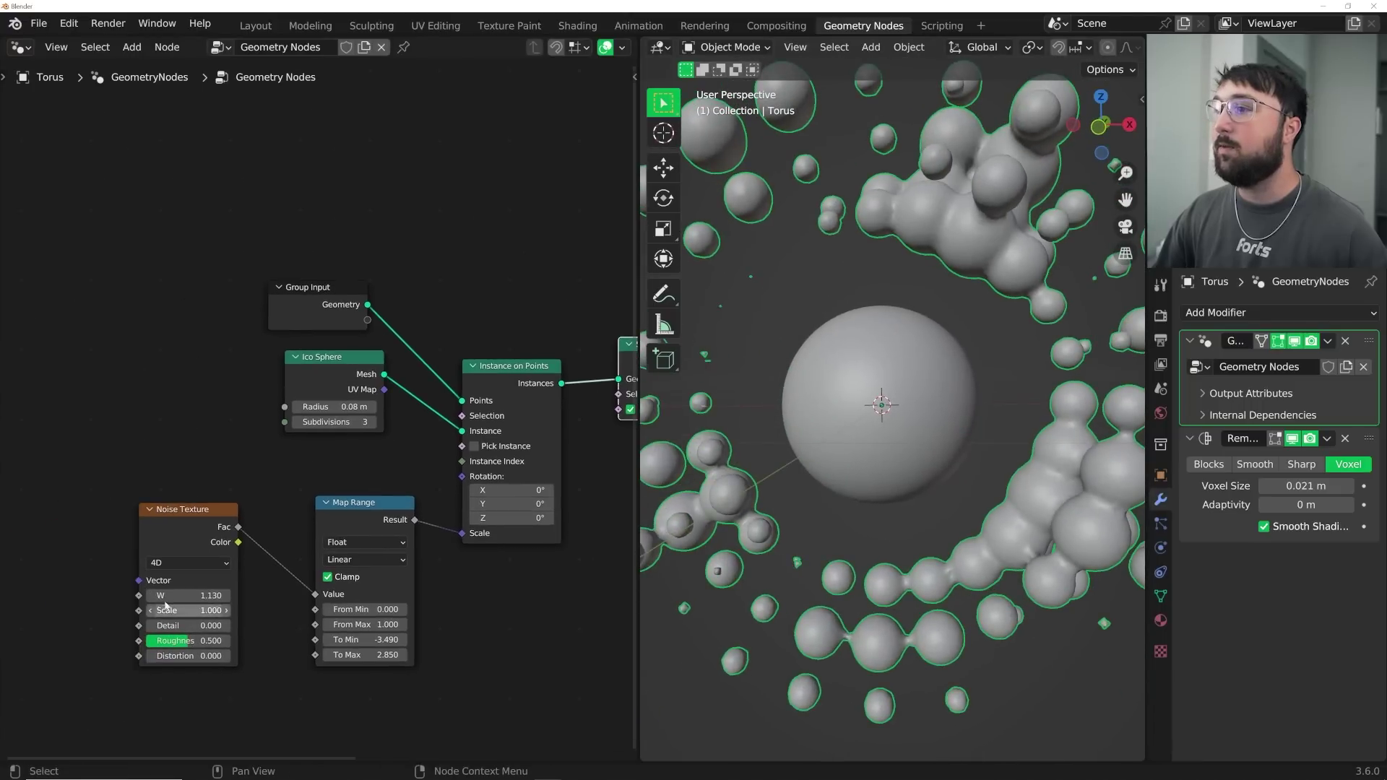
drag(166, 597, 293, 595)
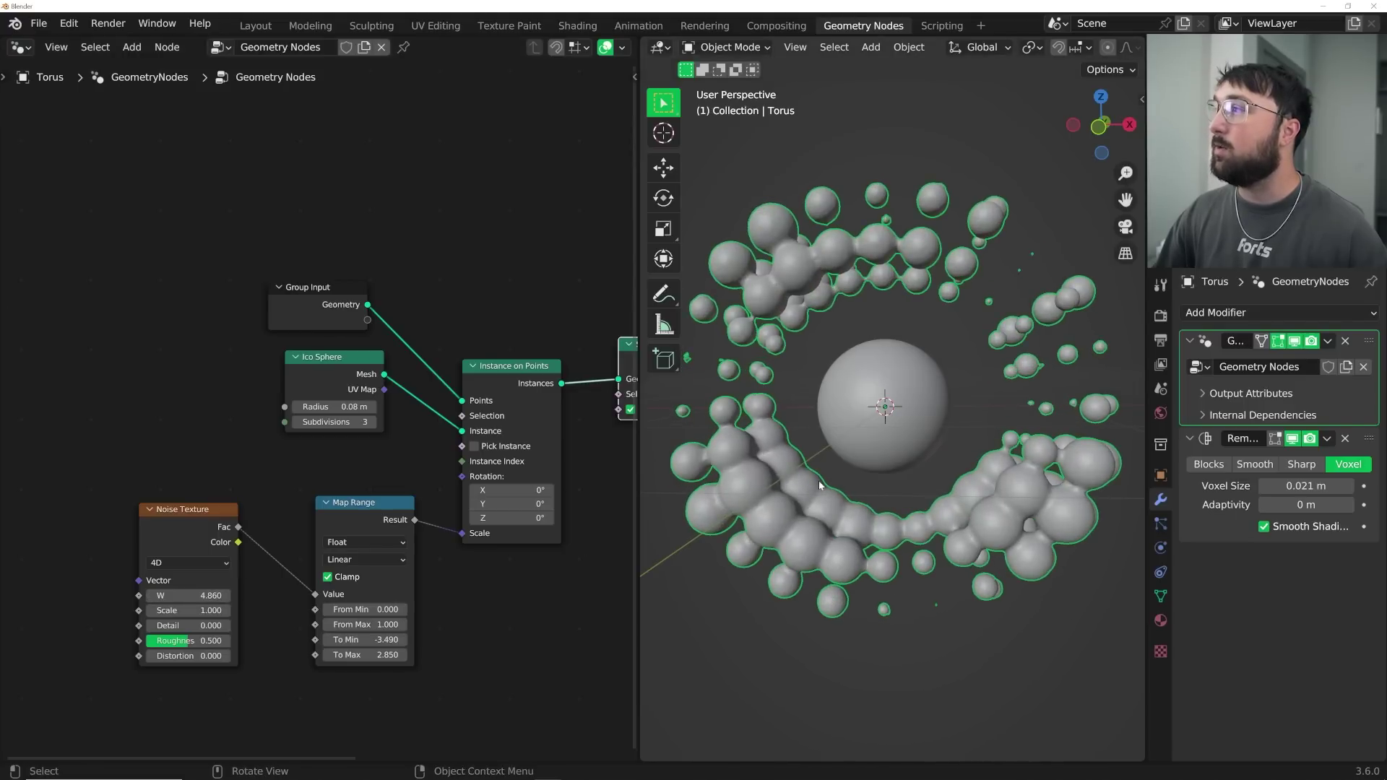
middle_drag(809, 534, 832, 497)
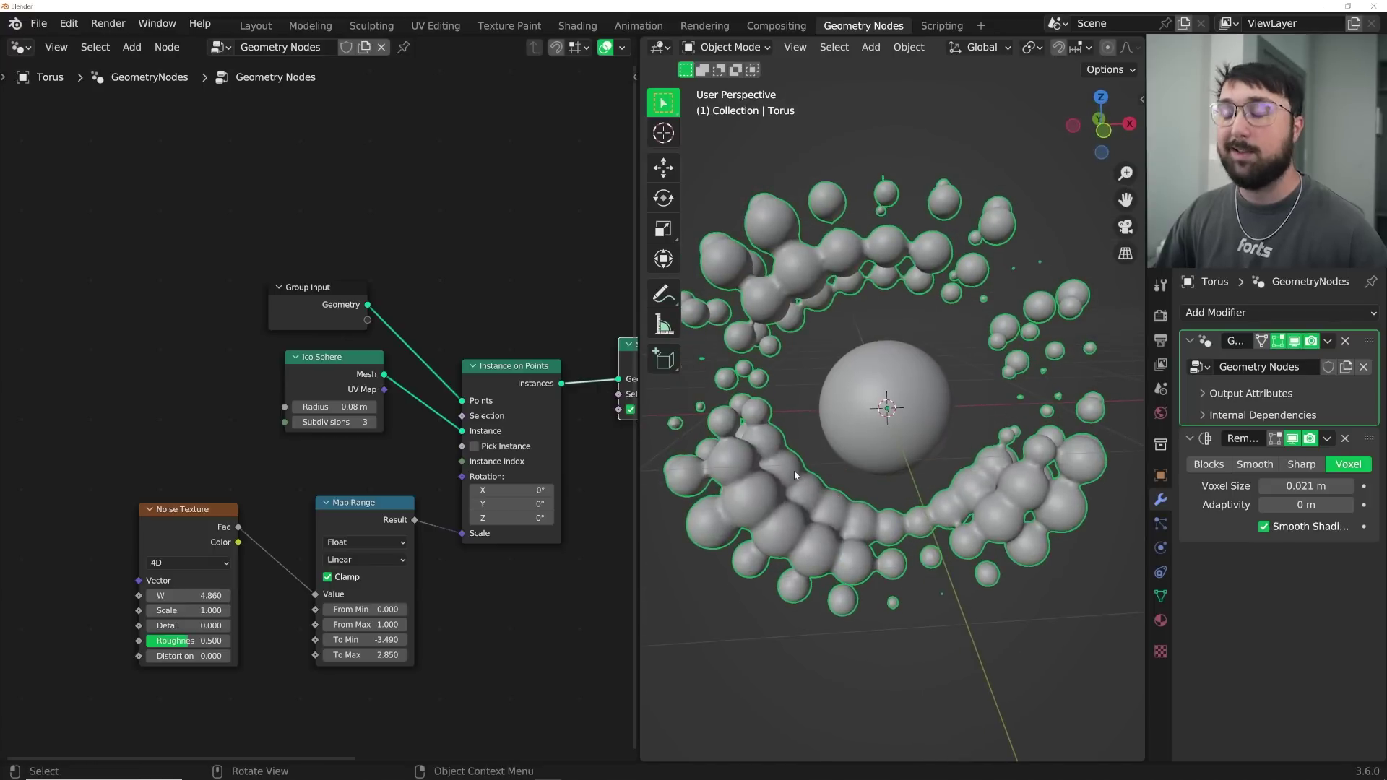
- Set the Noise Texture's W to 0 and move the node farther away from Map Range
click(206, 597)
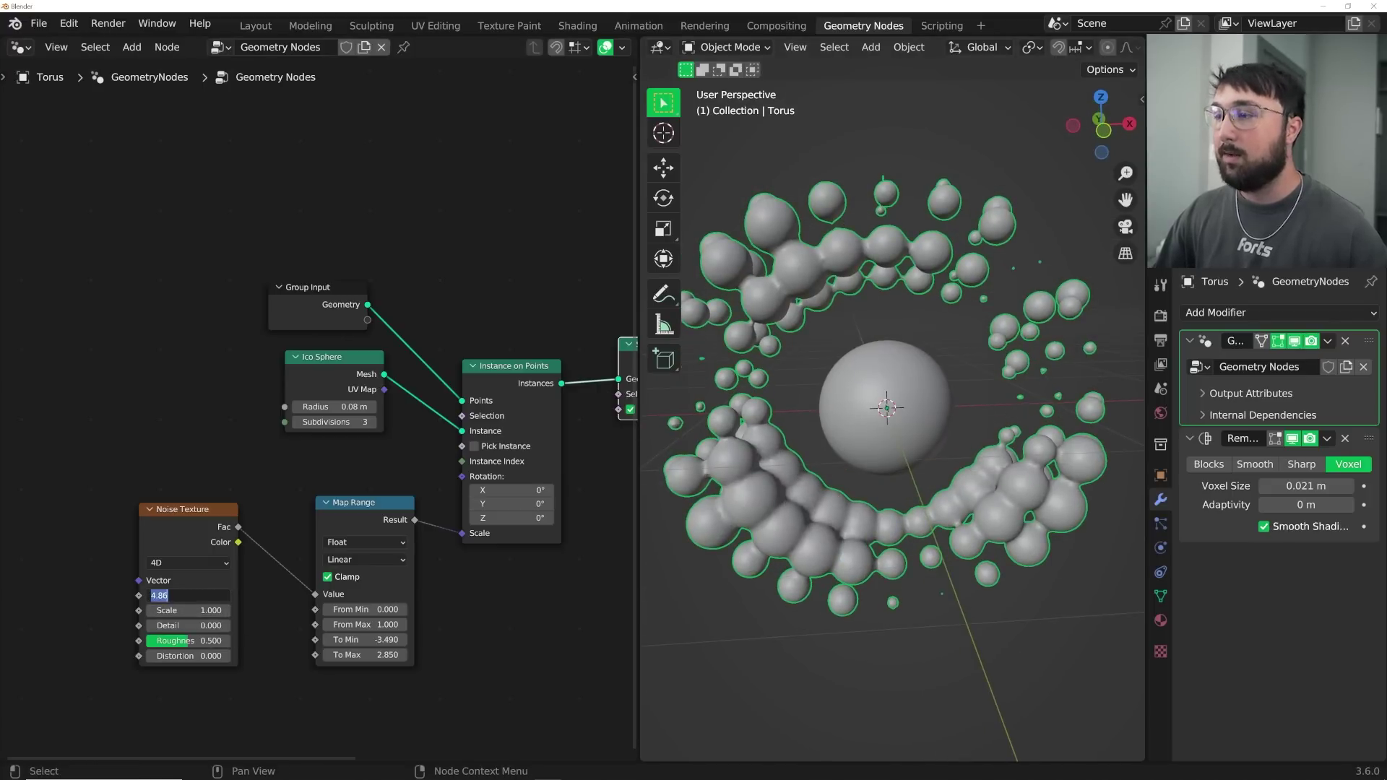
key(Return)
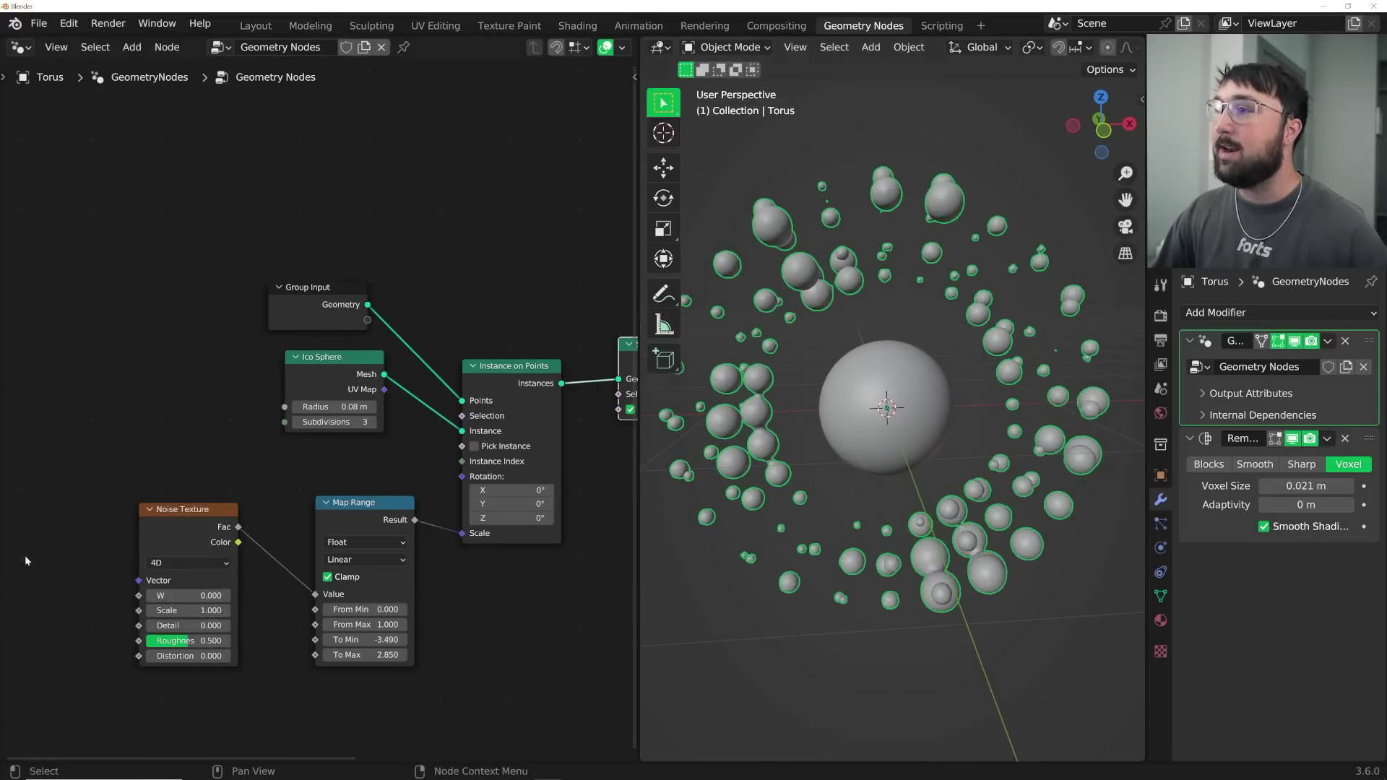
middle_drag(25, 555, 338, 495)
scroll(339, 496, down, 1)
drag(437, 473, 292, 391)
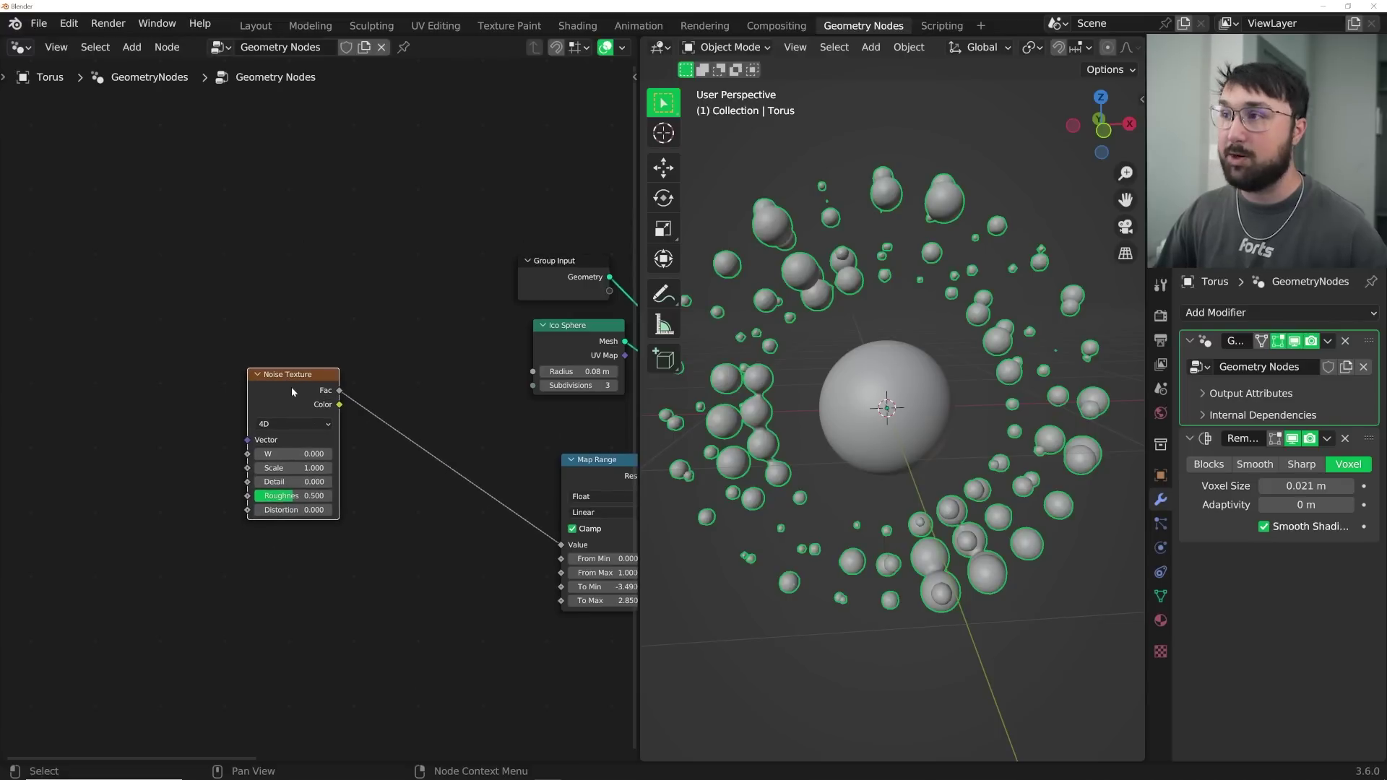
- Move the Noise Texture node farther up and place a duplicate of it directly below the original
scroll(294, 456, up, 5)
click(294, 475)
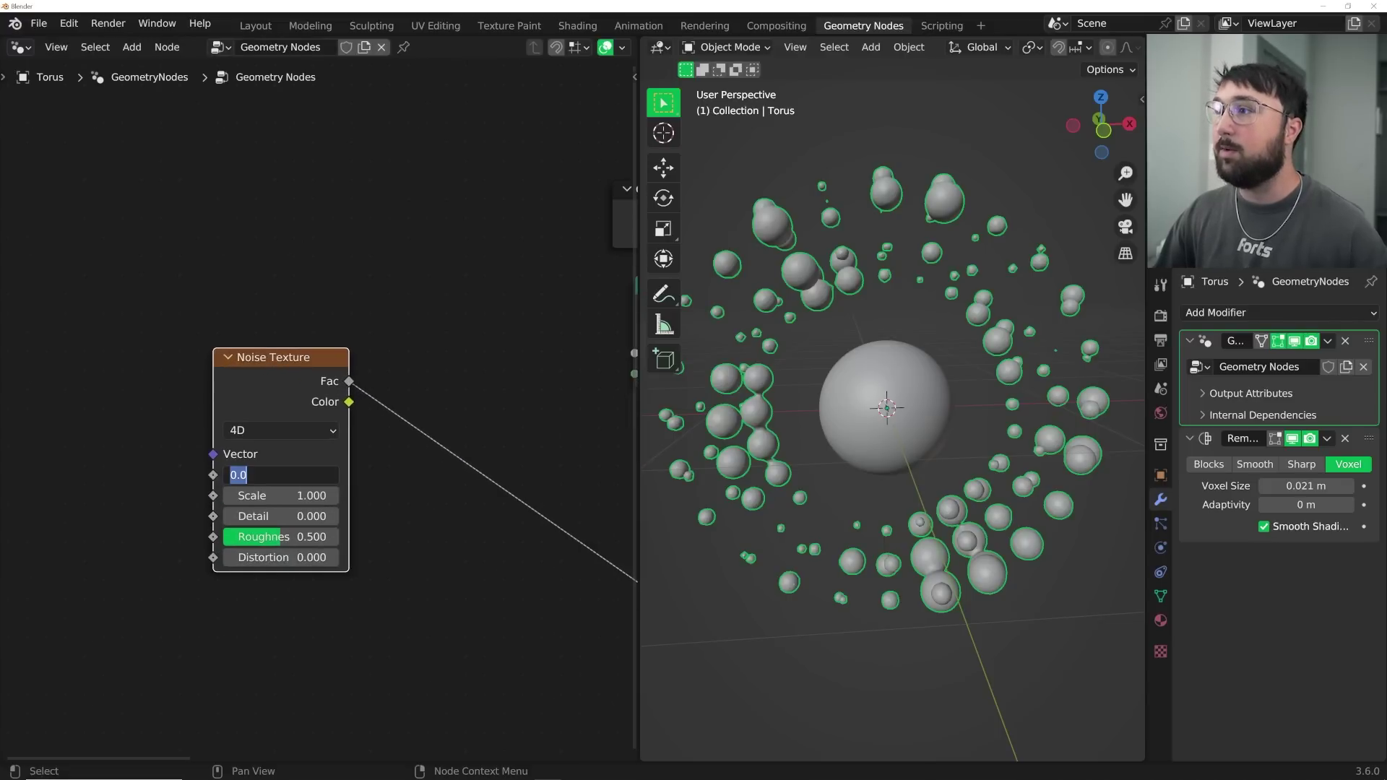
click(337, 396)
drag(275, 401, 224, 353)
key(shift+d)
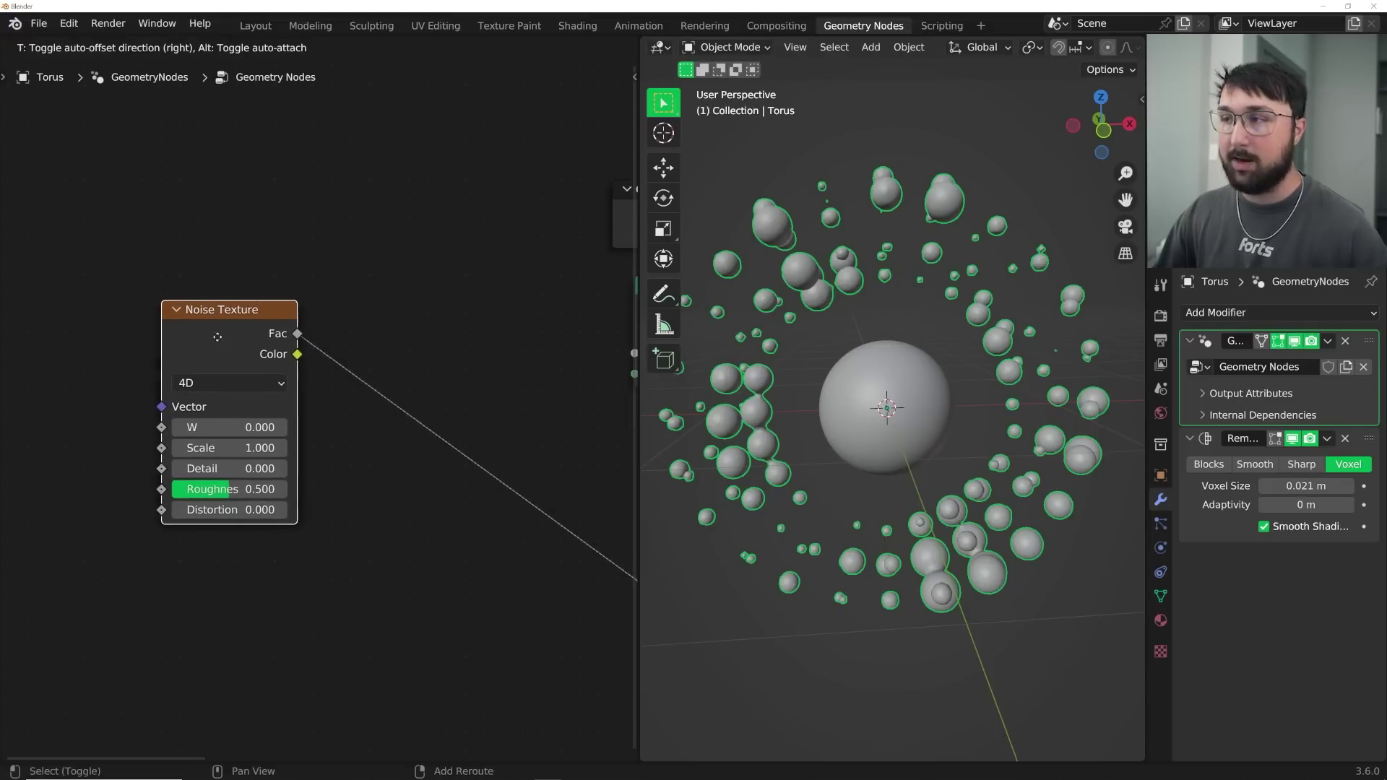
click(206, 572)
- Insert a Mix Color node after the original Noise Texture and connect the duplicate's Fac output to its B input
key(shift+a)
click(415, 321)
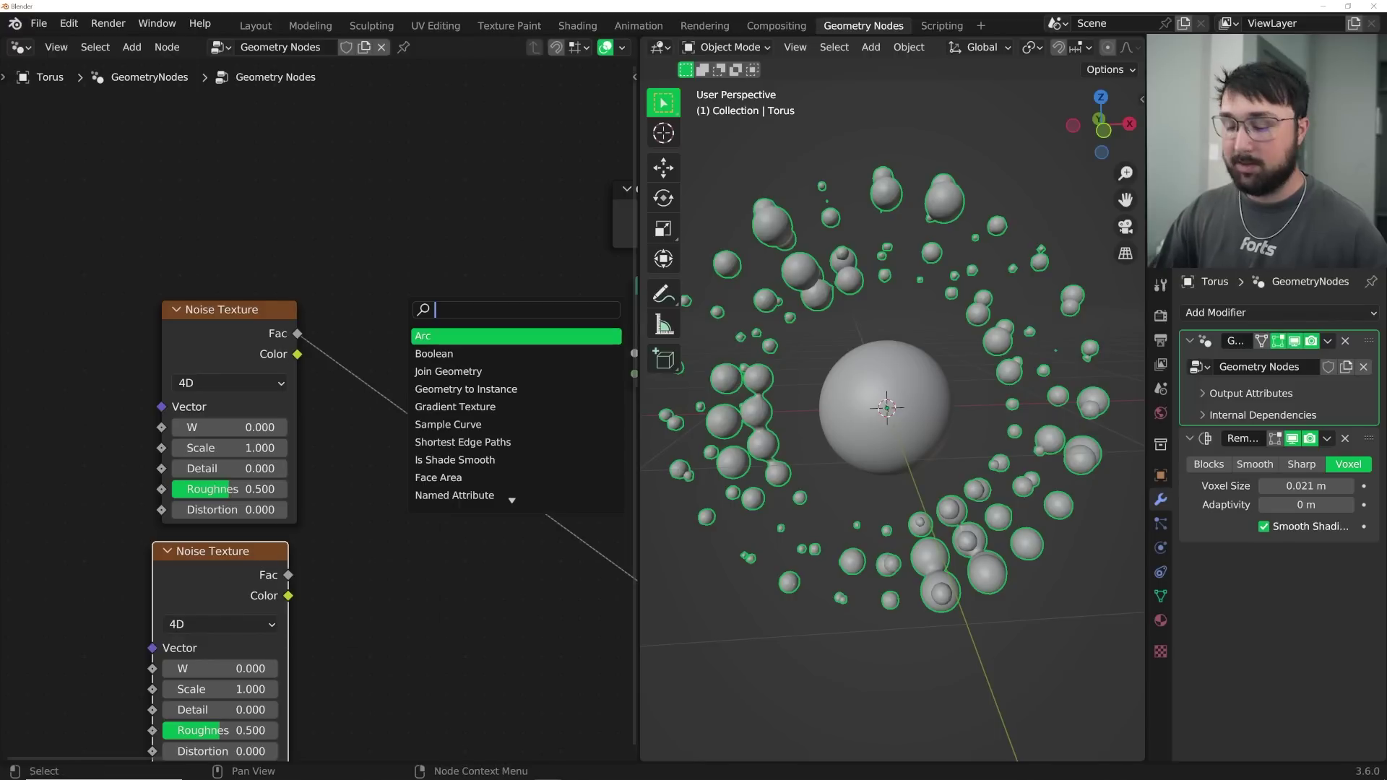
text(mix)
key(Down)
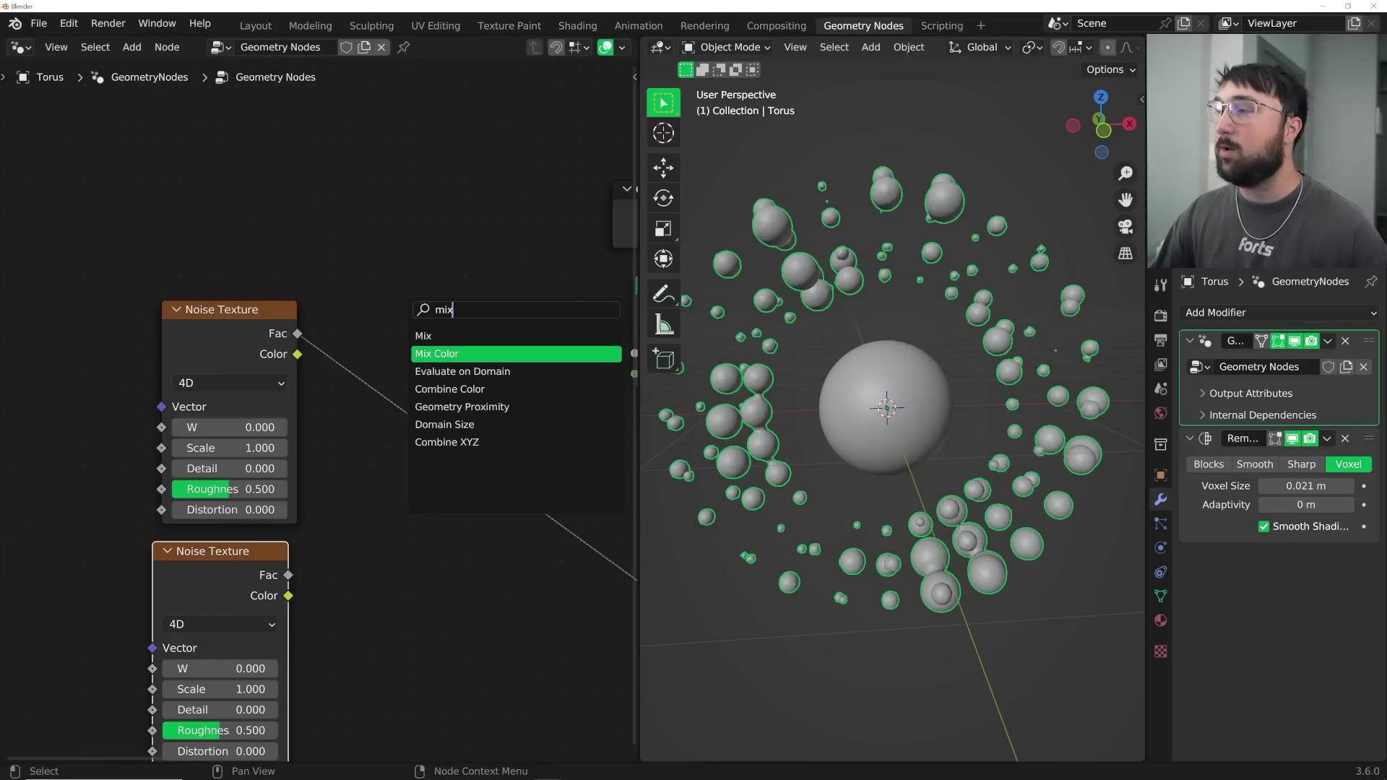
key(Return)
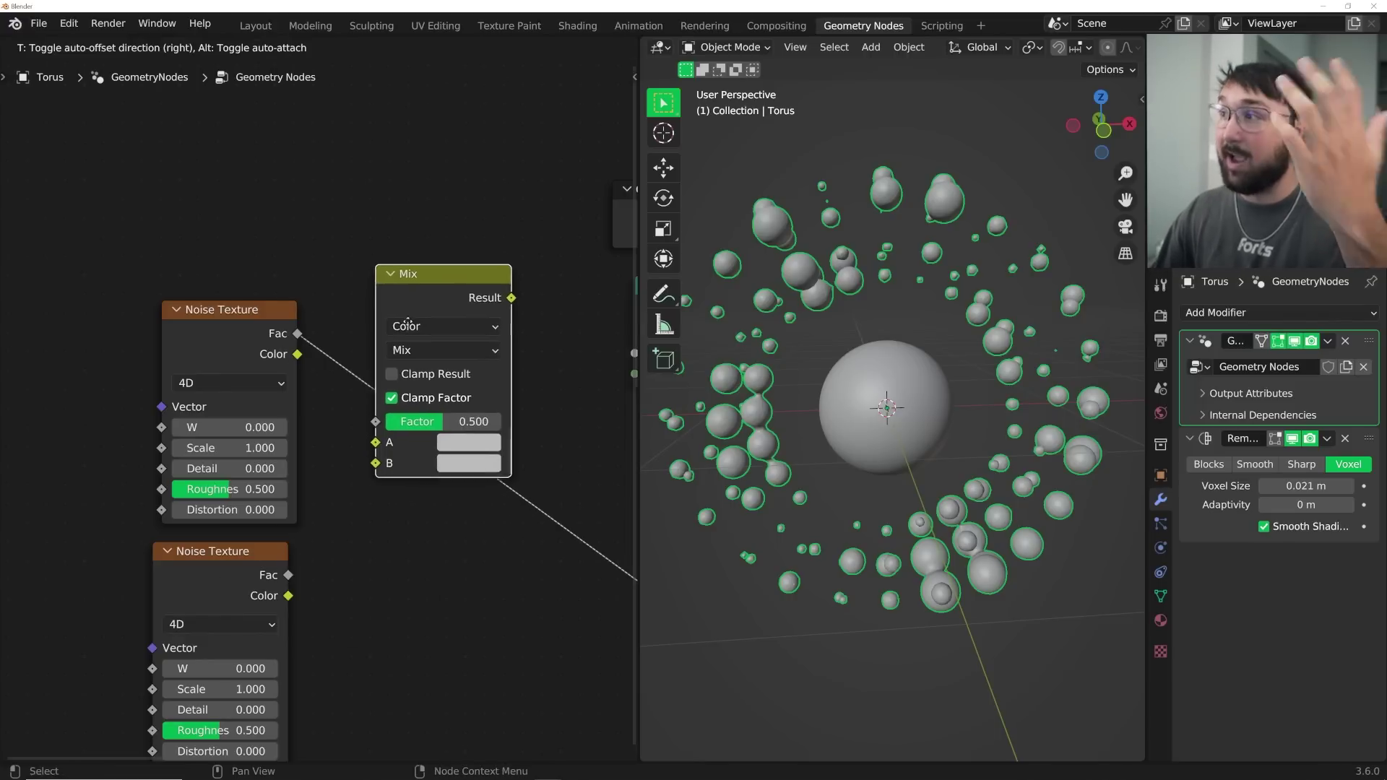
click(406, 383)
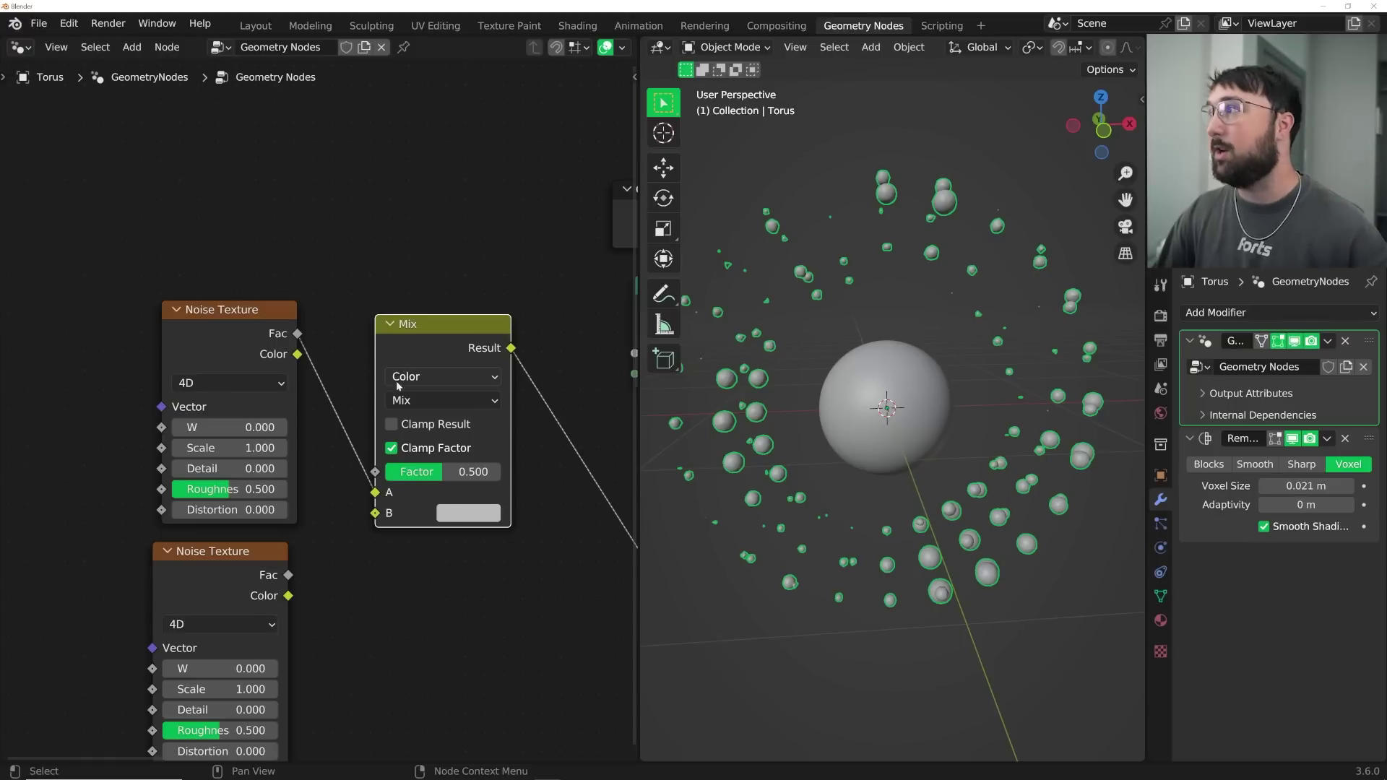
drag(288, 576, 375, 513)
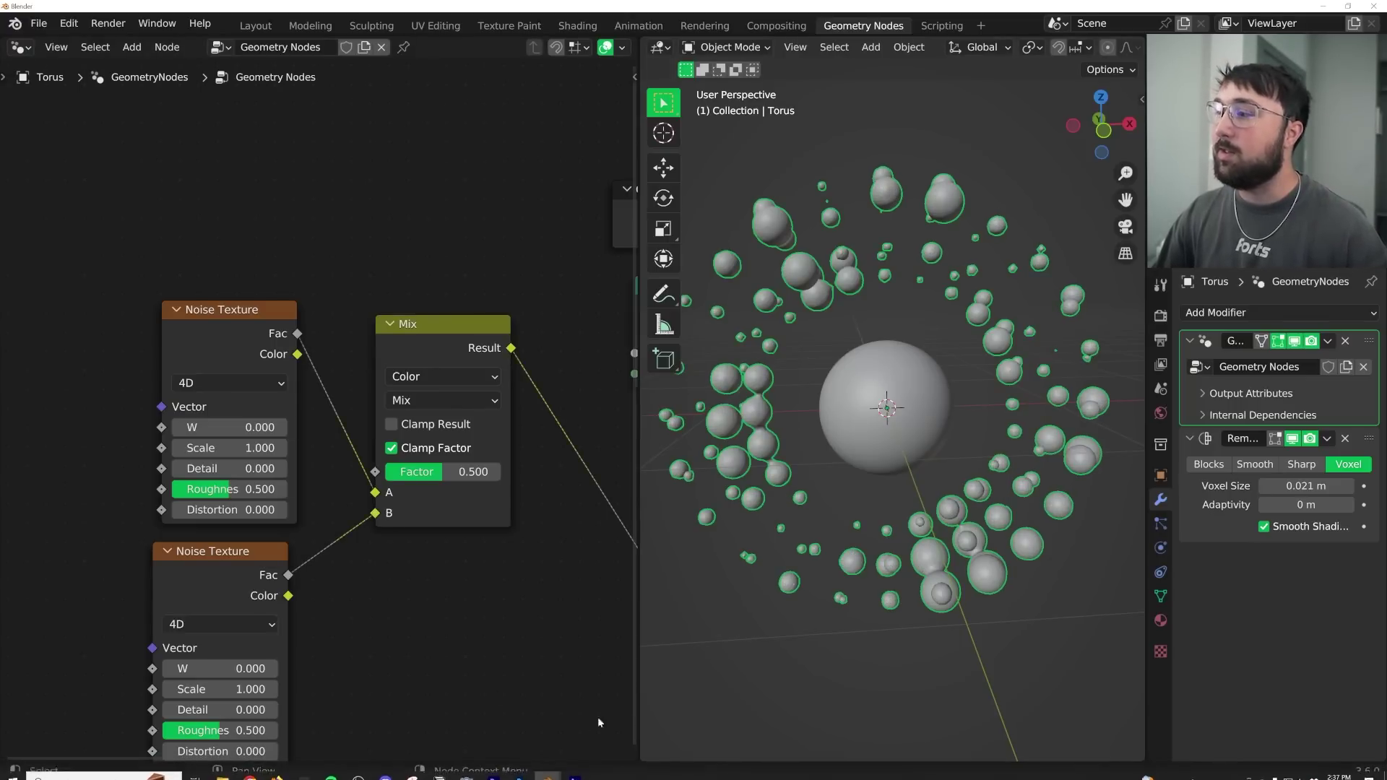
- Split off a short area beneath the 3D viewport and turn it into a Timeline
drag(649, 752, 666, 637)
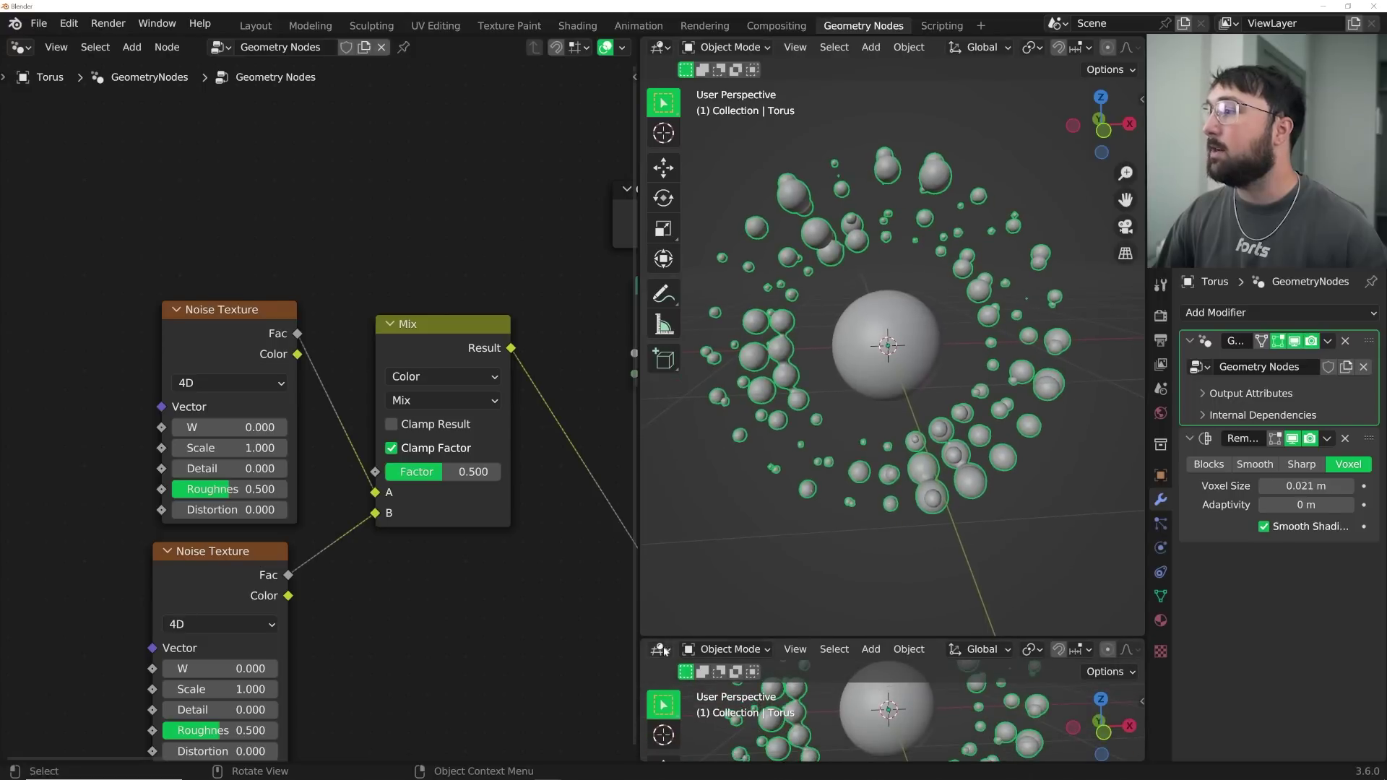
click(660, 649)
key(Escape)
click(660, 649)
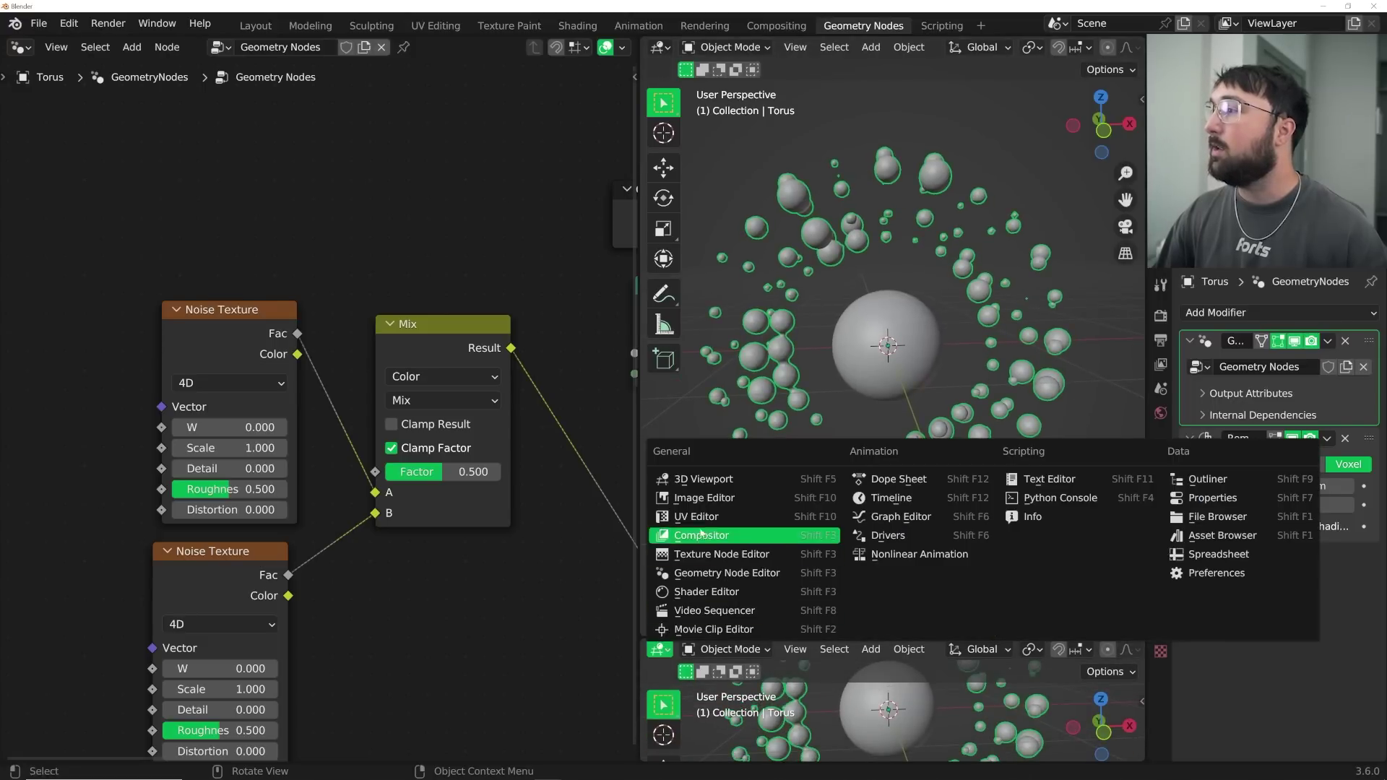
click(904, 516)
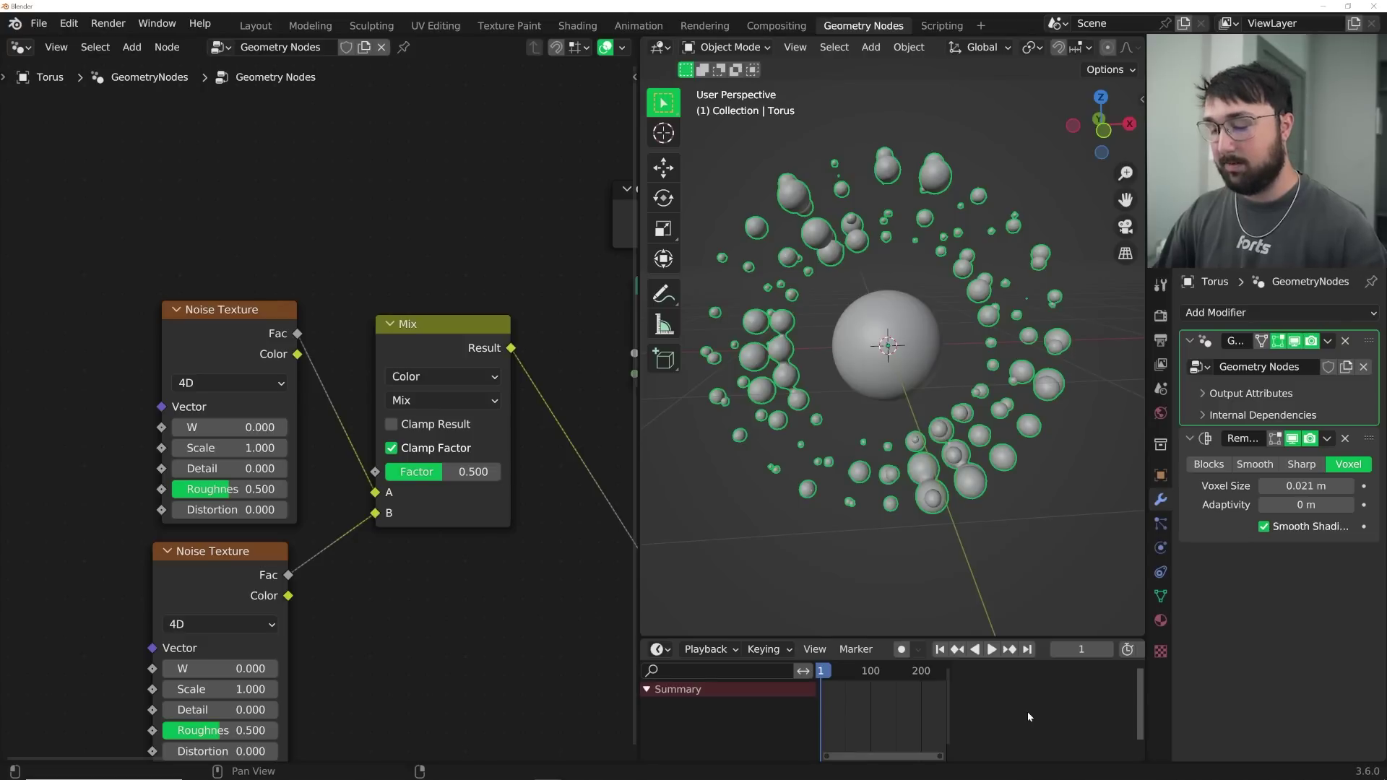
- Fit the frame range in the Timeline and set the animation's end frame to 240
key(n)
scroll(930, 704, down, 4)
mouse_move(923, 703)
middle_down()
mouse_move(891, 703)
mouse_move(927, 705)
middle_up()
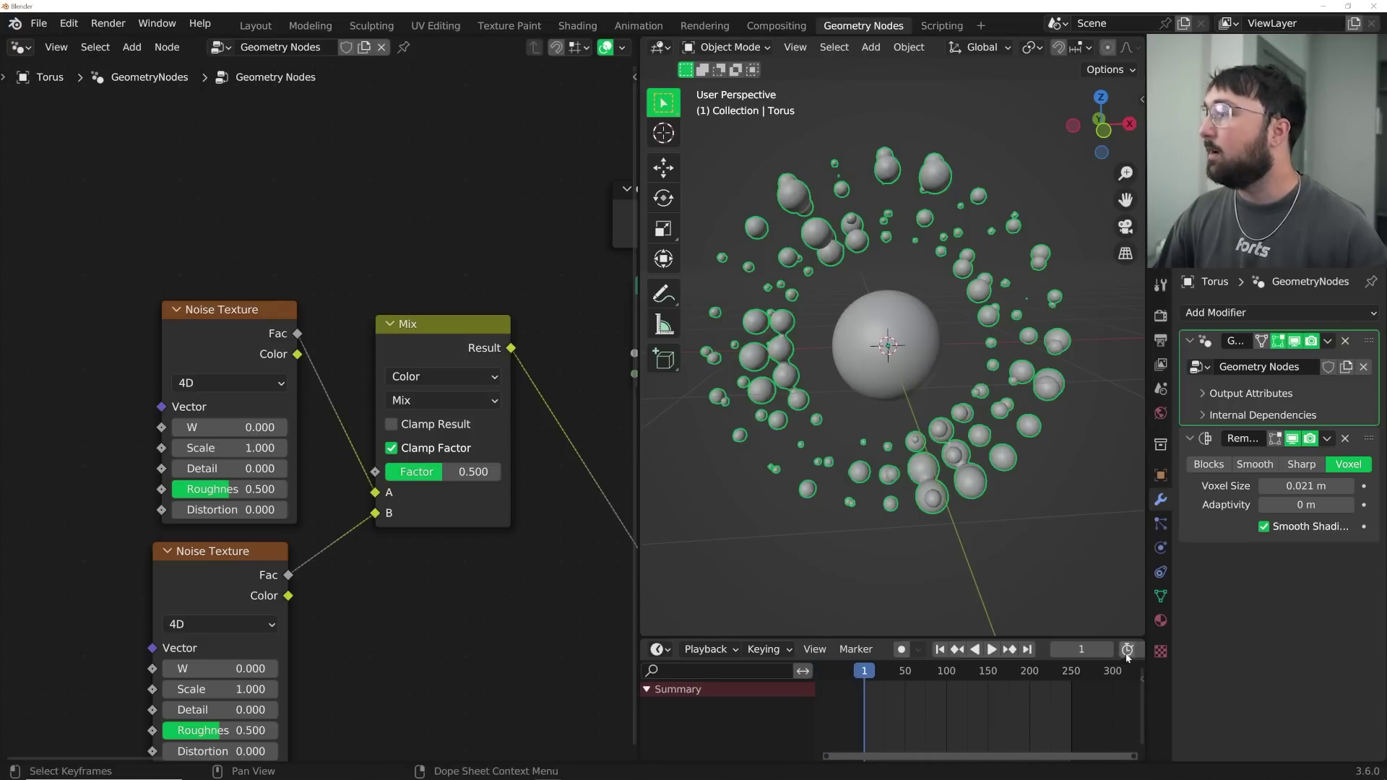
scroll(1127, 650, down, 5)
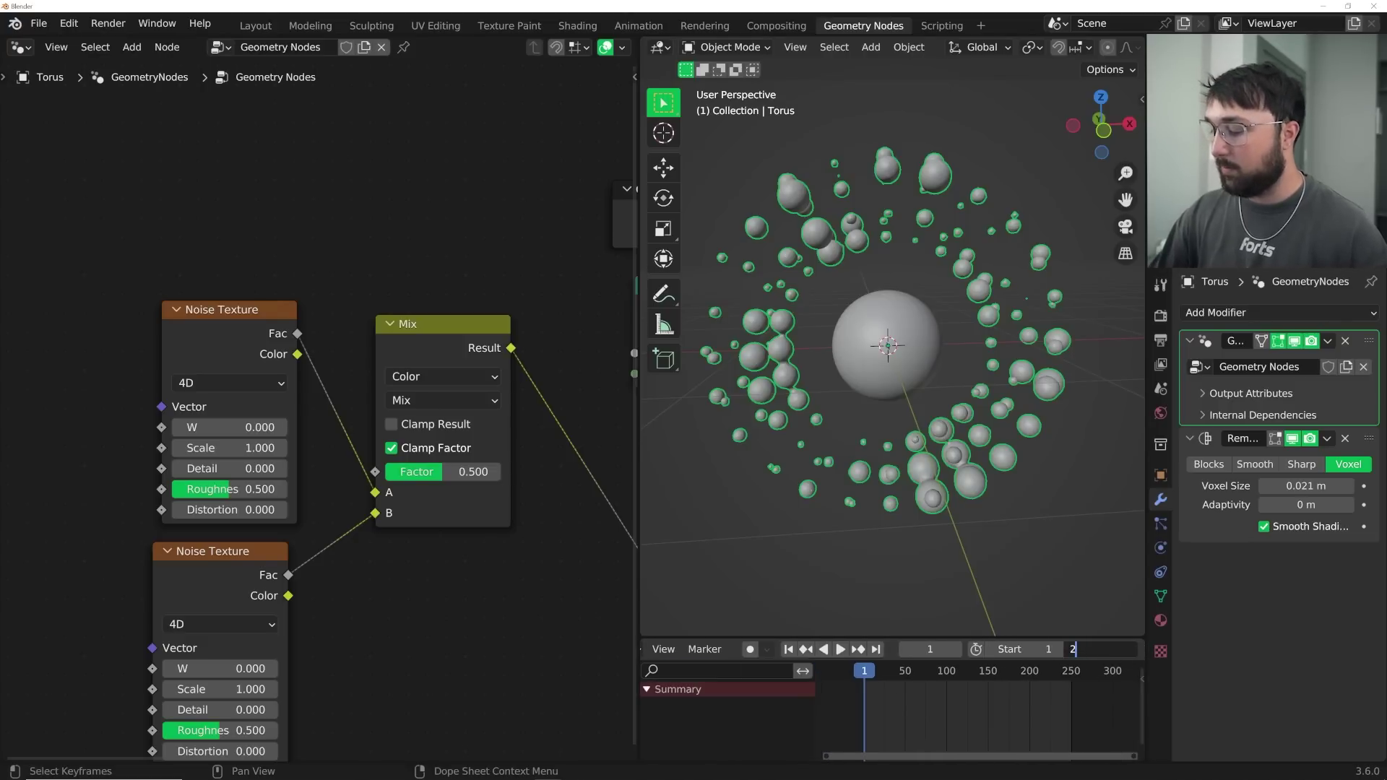
text(40)
key(Return)
scroll(966, 711, up, 2)
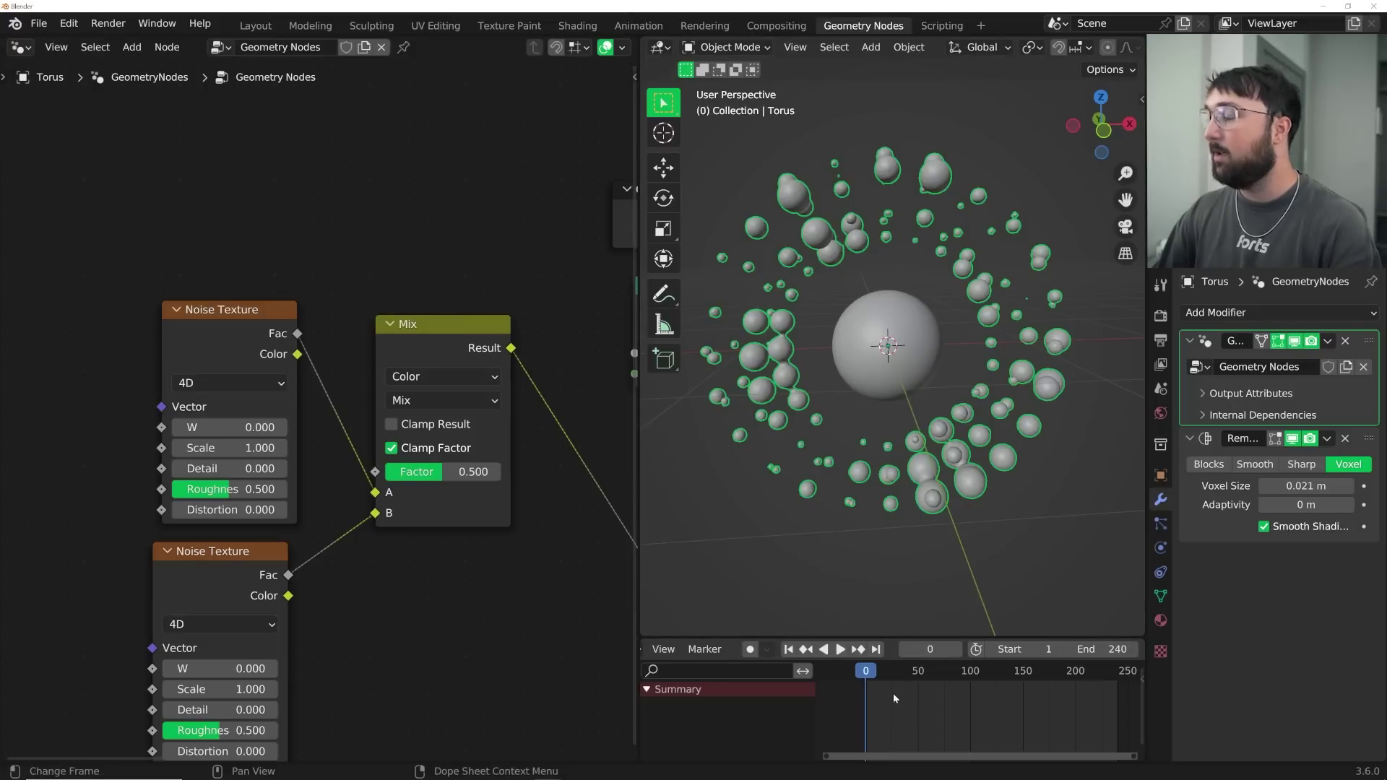
- At frame 0, keyframe the upper Noise Texture's W at 0 and the Mix node's Factor at 0
click(867, 674)
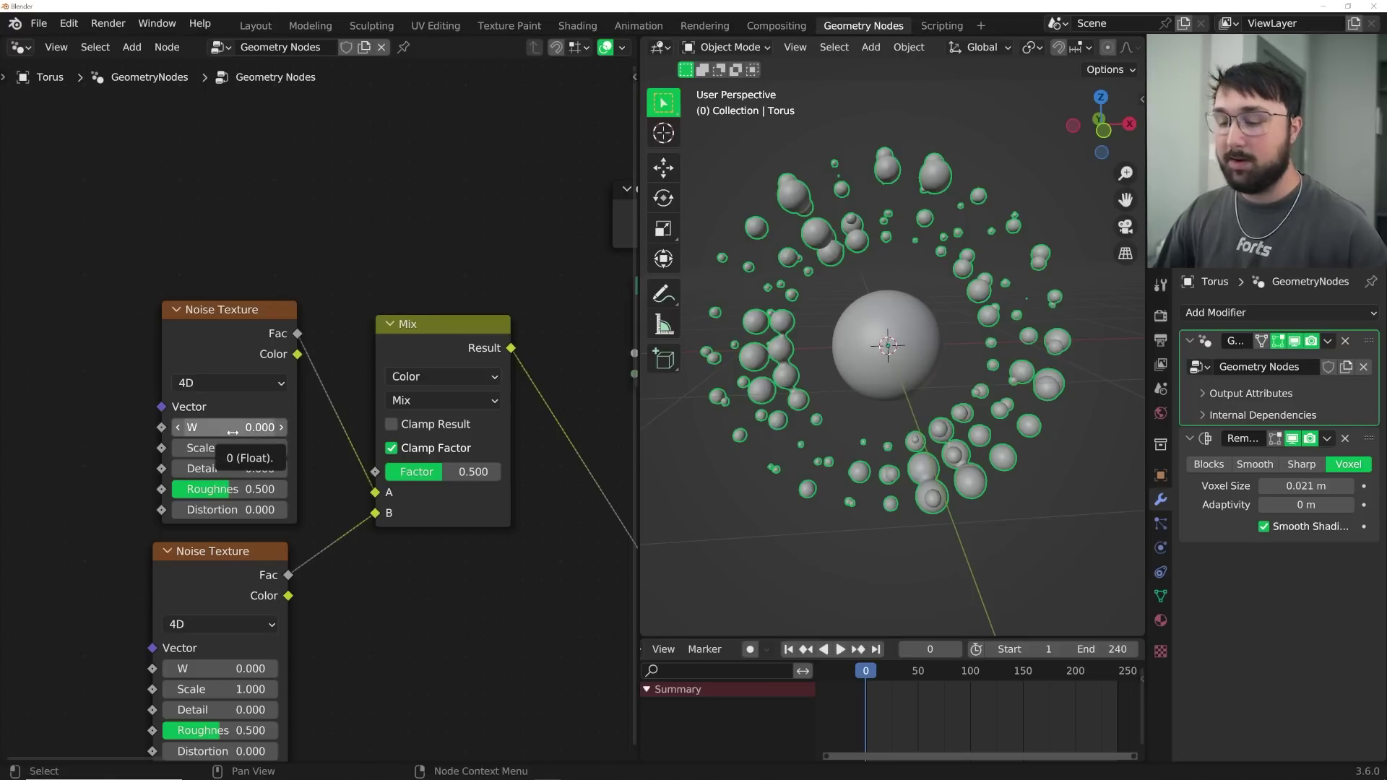
key(i)
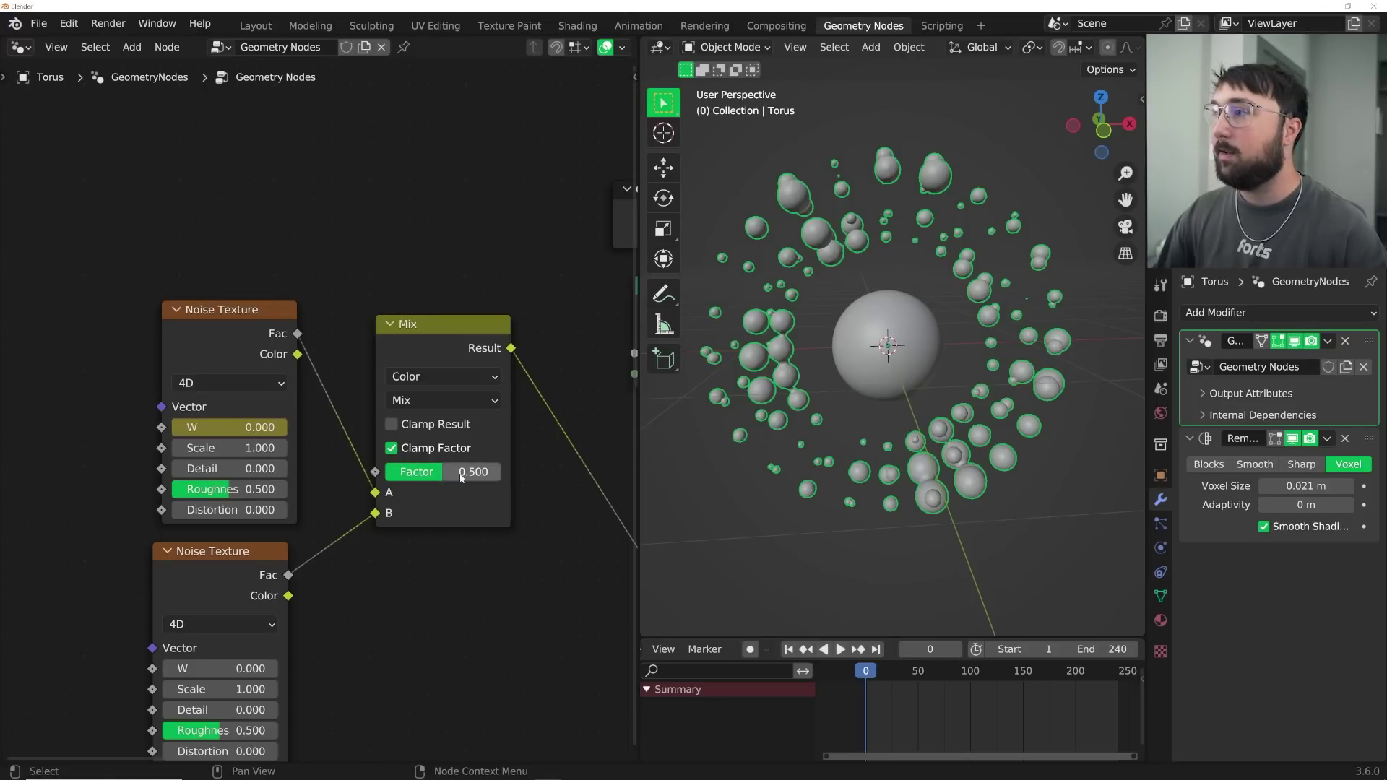
key(BackSpace)
key(i)
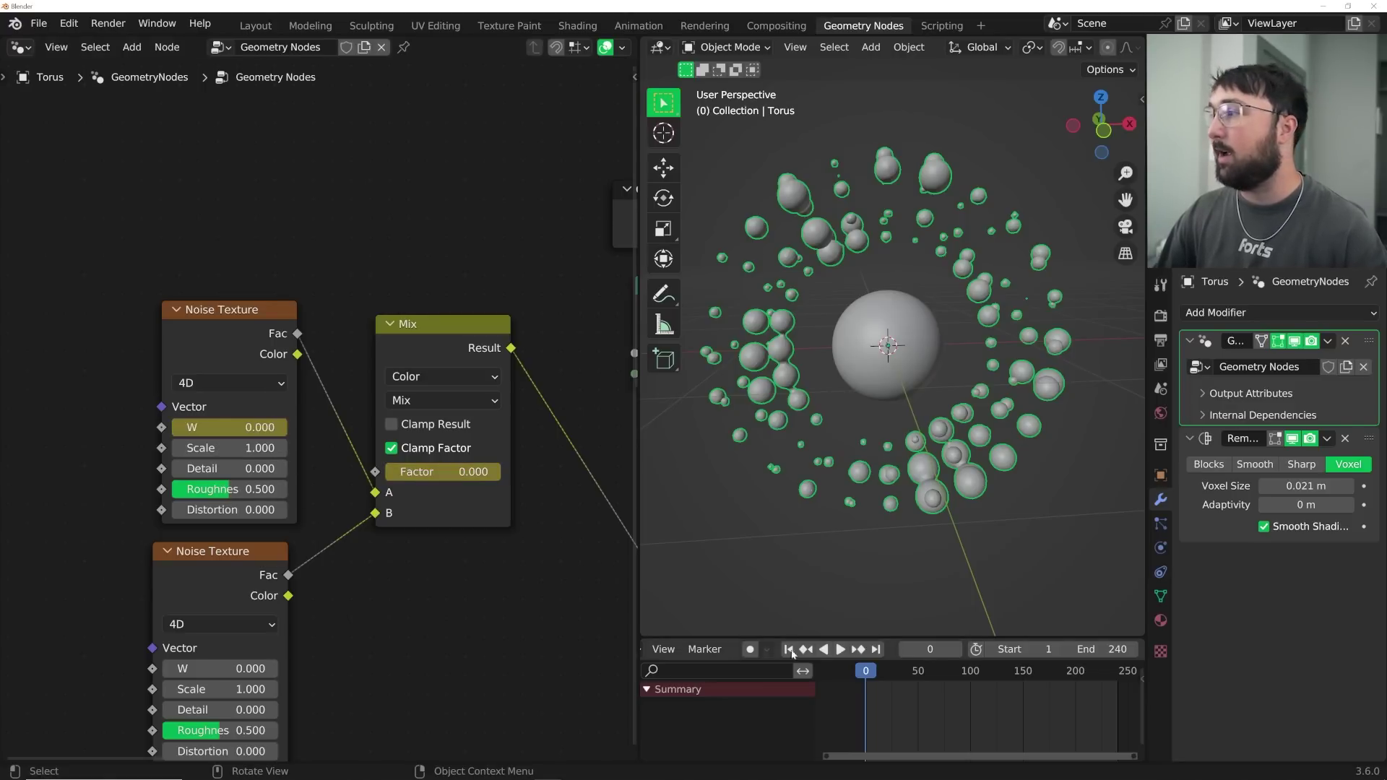
- At frame 240, keyframe the Mix node's Factor at 1 and the upper Noise Texture's W at 4
click(876, 649)
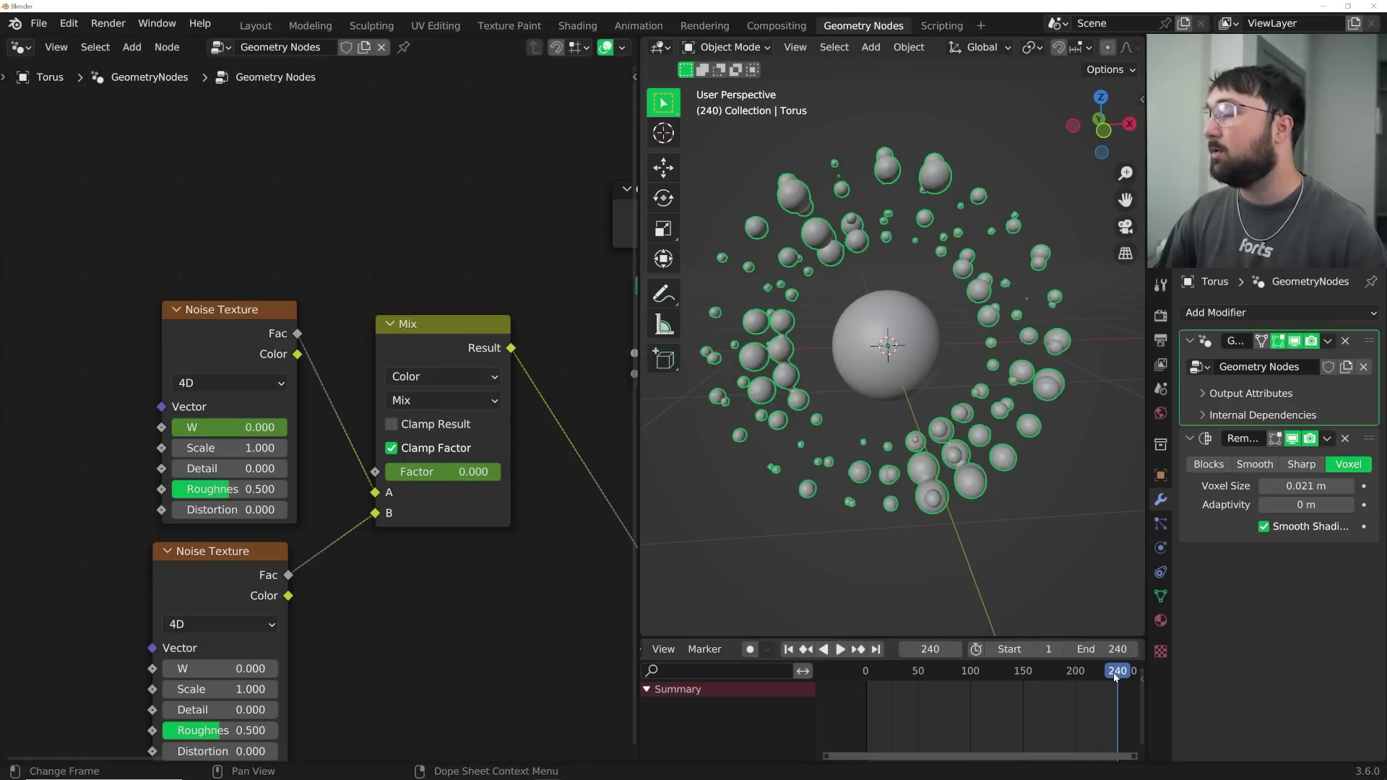
drag(452, 471, 478, 477)
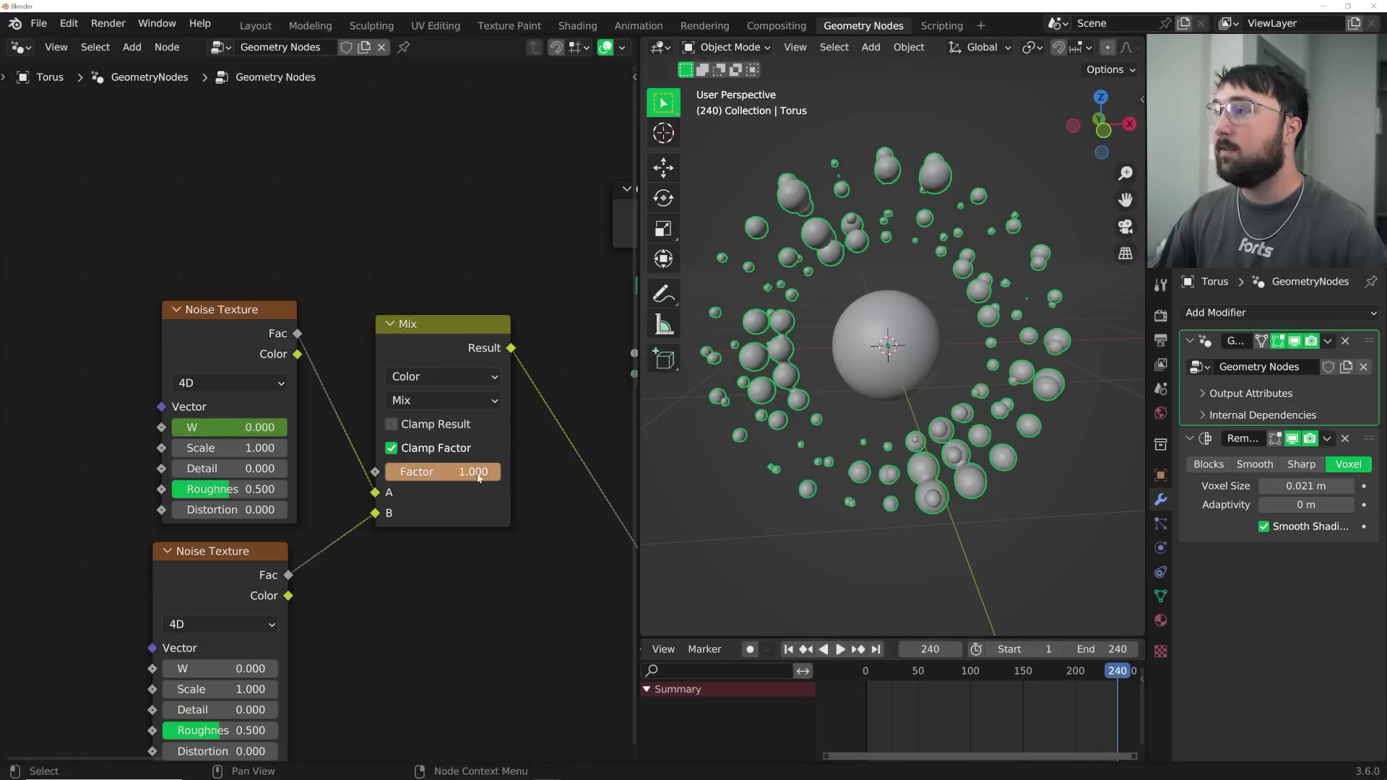
key(i)
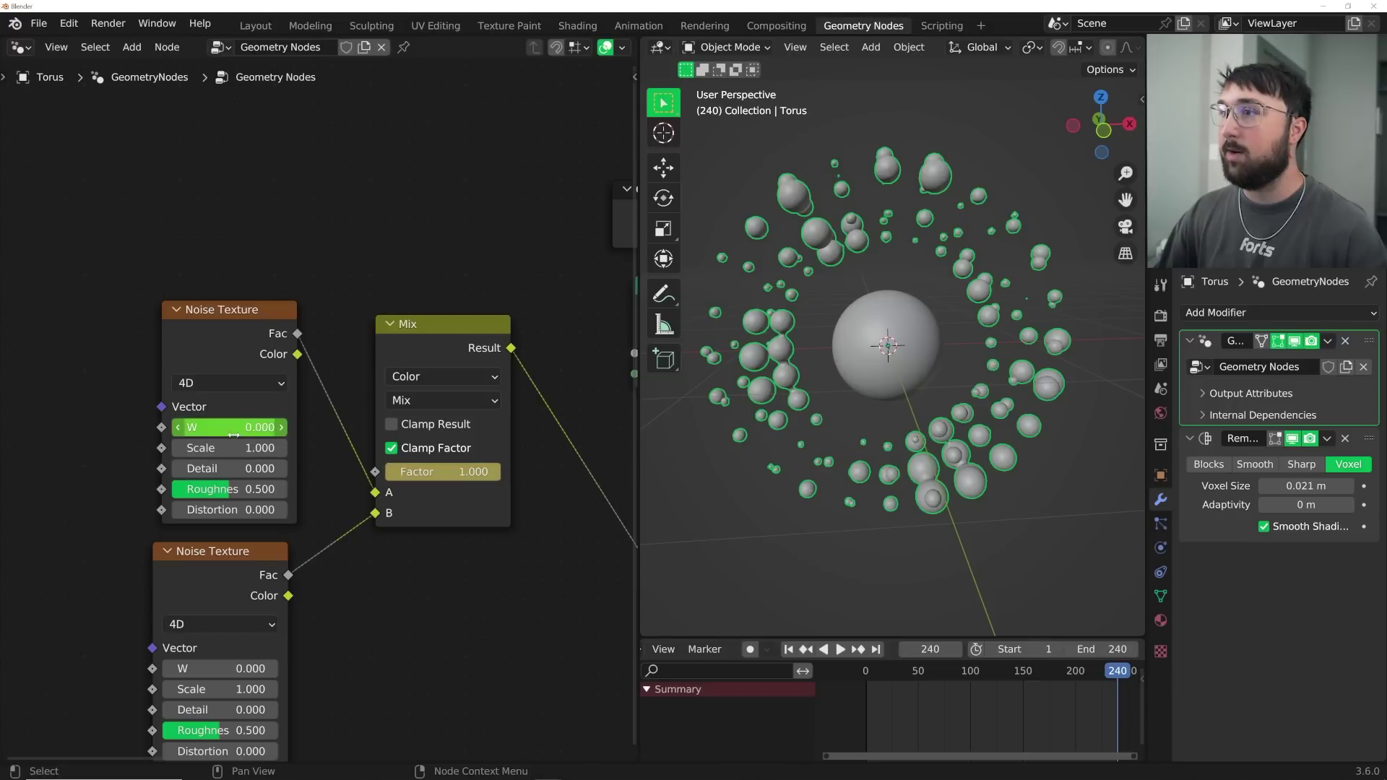
double_click(217, 427)
key(Return)
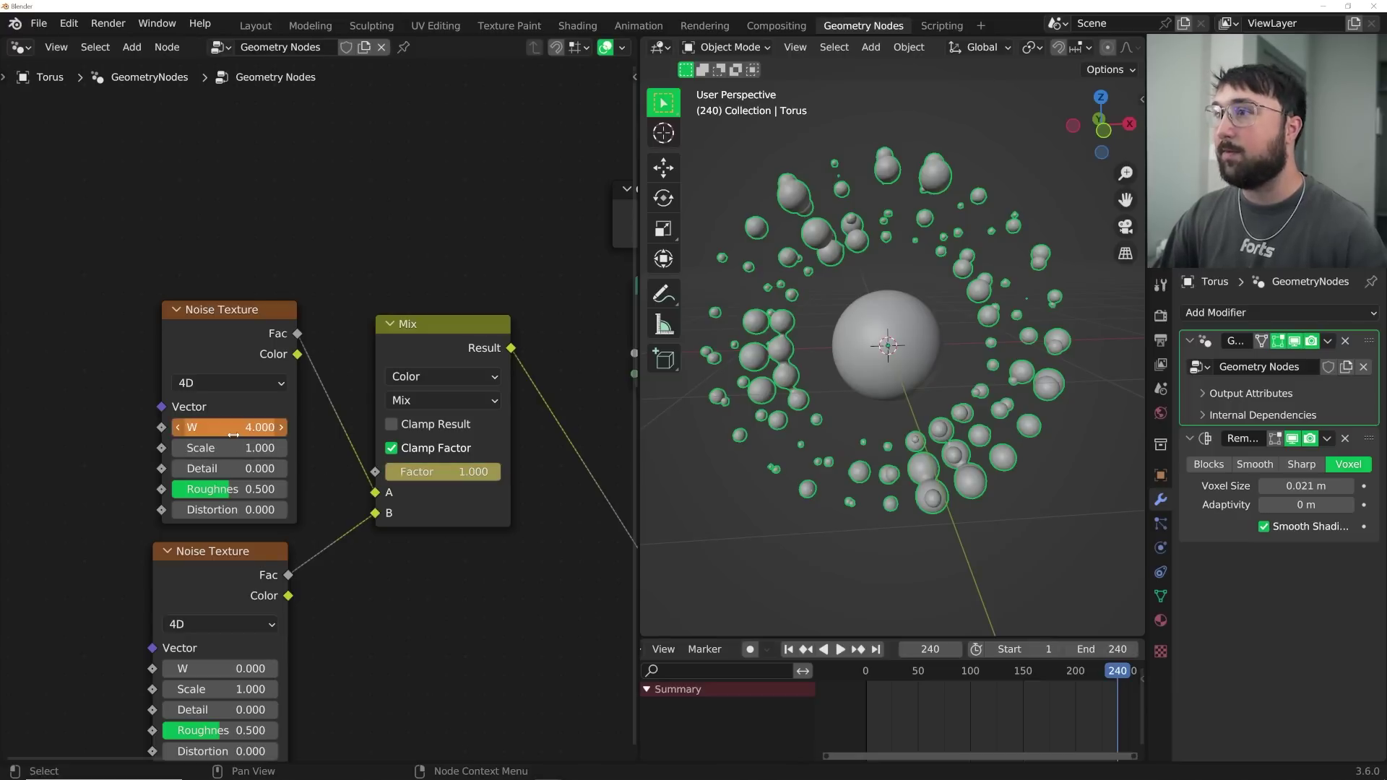
key(i)
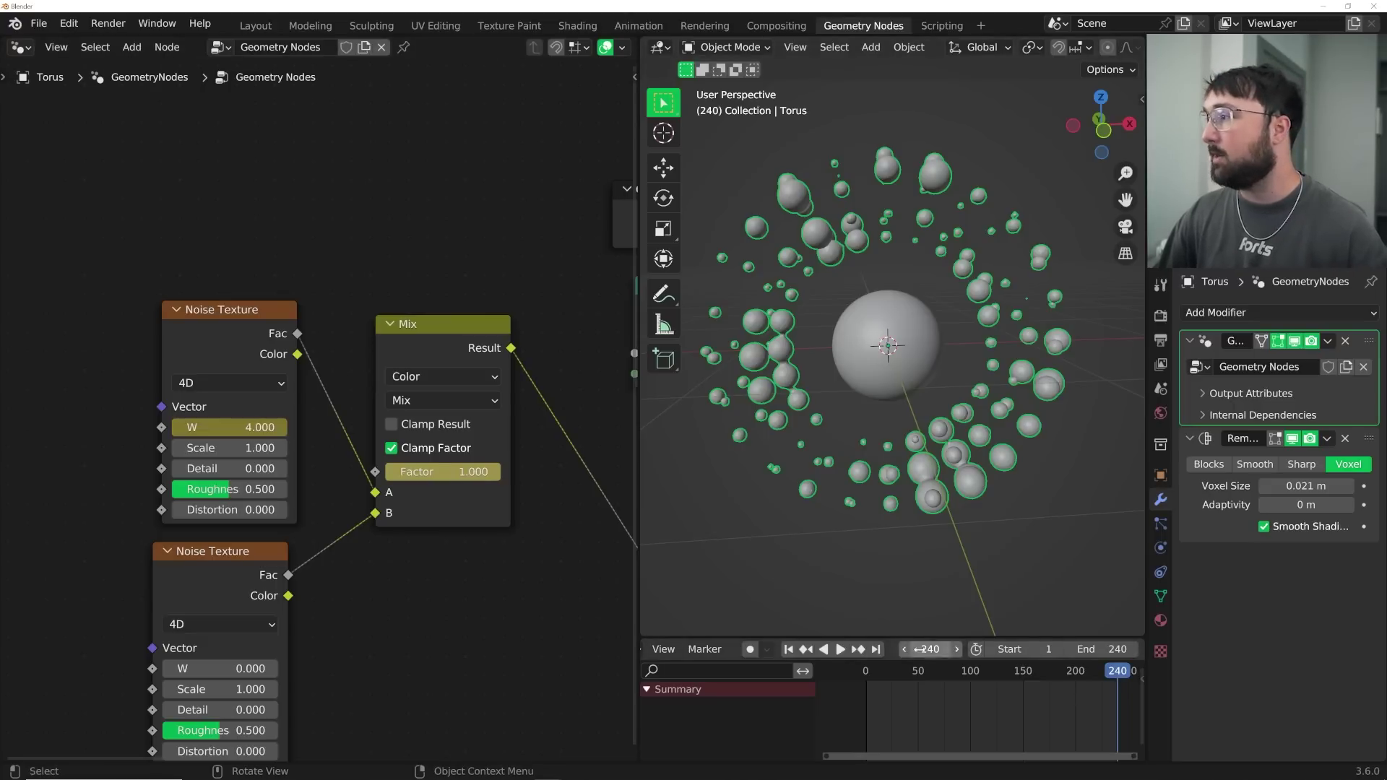
- Keyframe the lower Noise Texture's W at 0 on frame 240
click(788, 649)
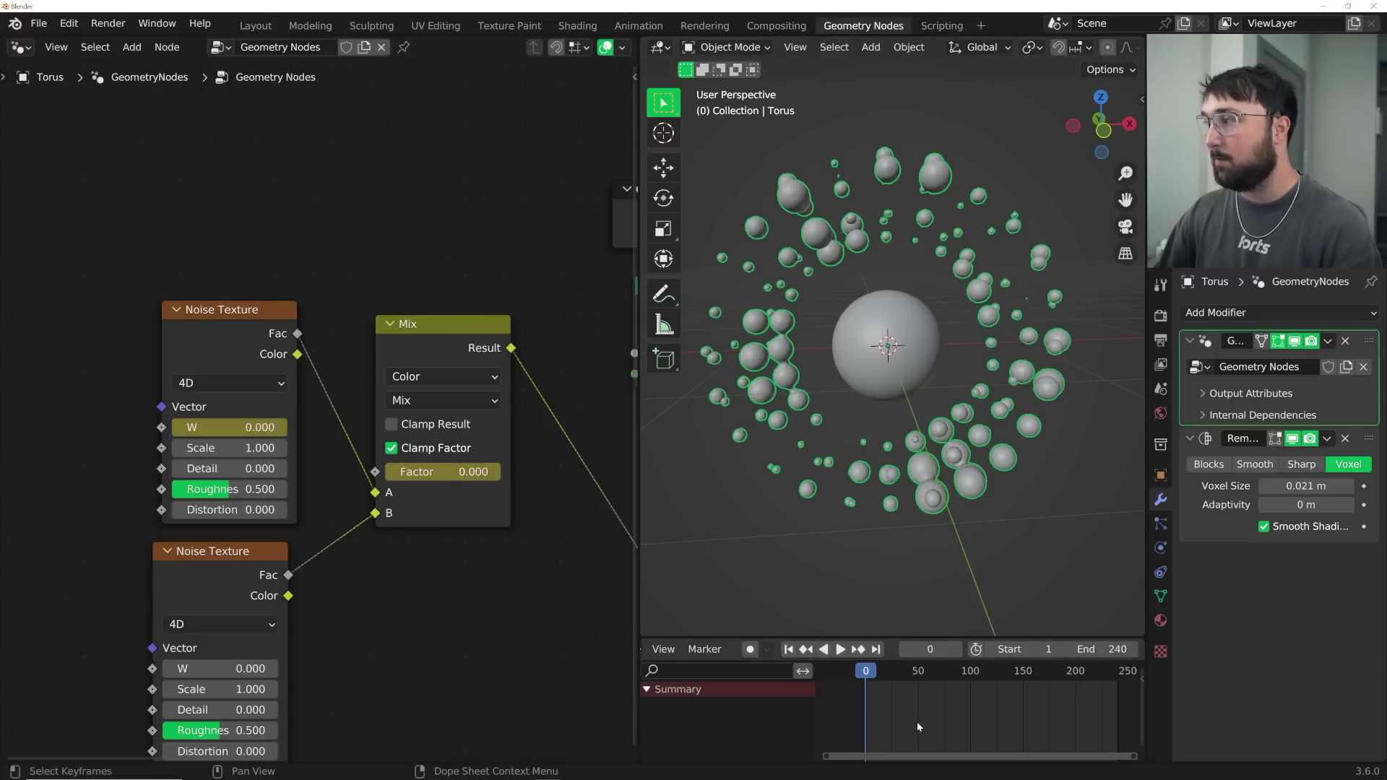
middle_drag(279, 630, 328, 588)
click(270, 627)
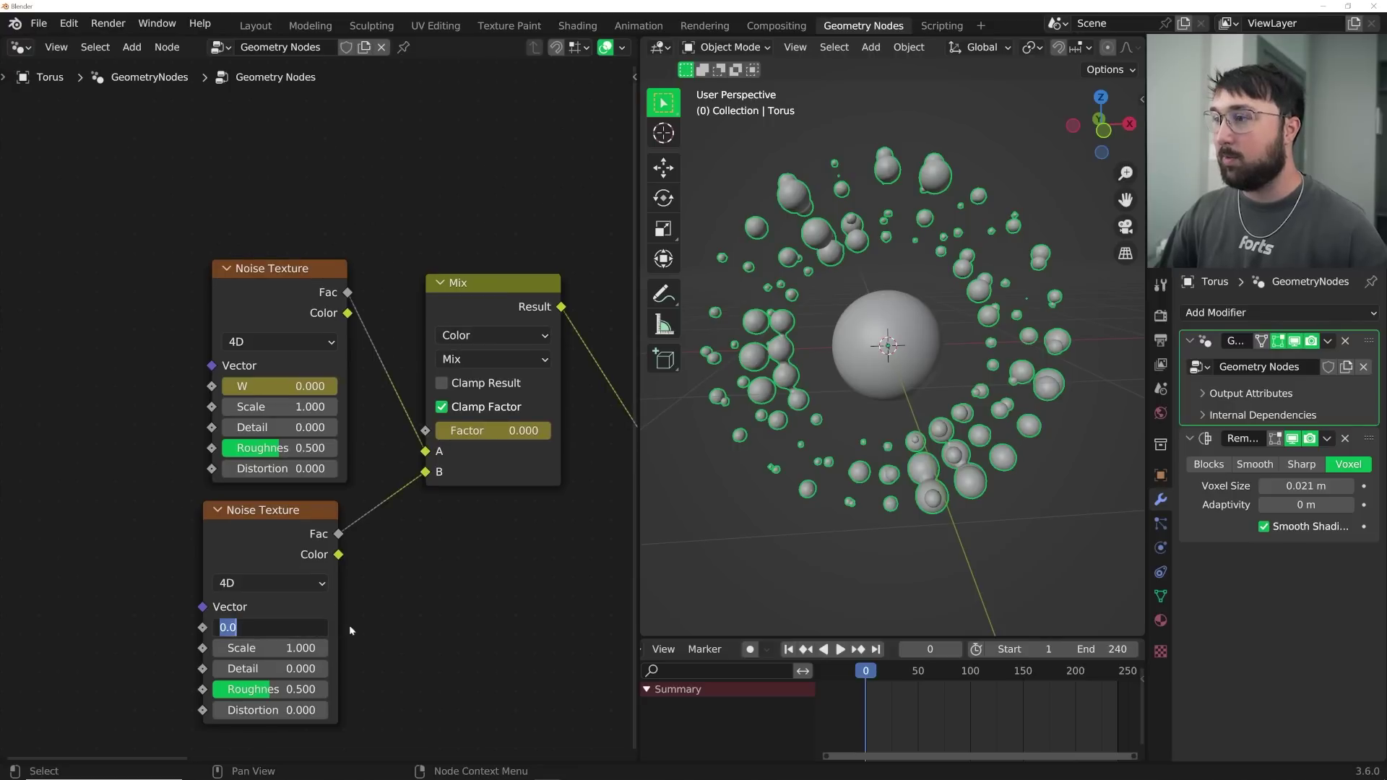
click(349, 626)
click(315, 627)
click(359, 623)
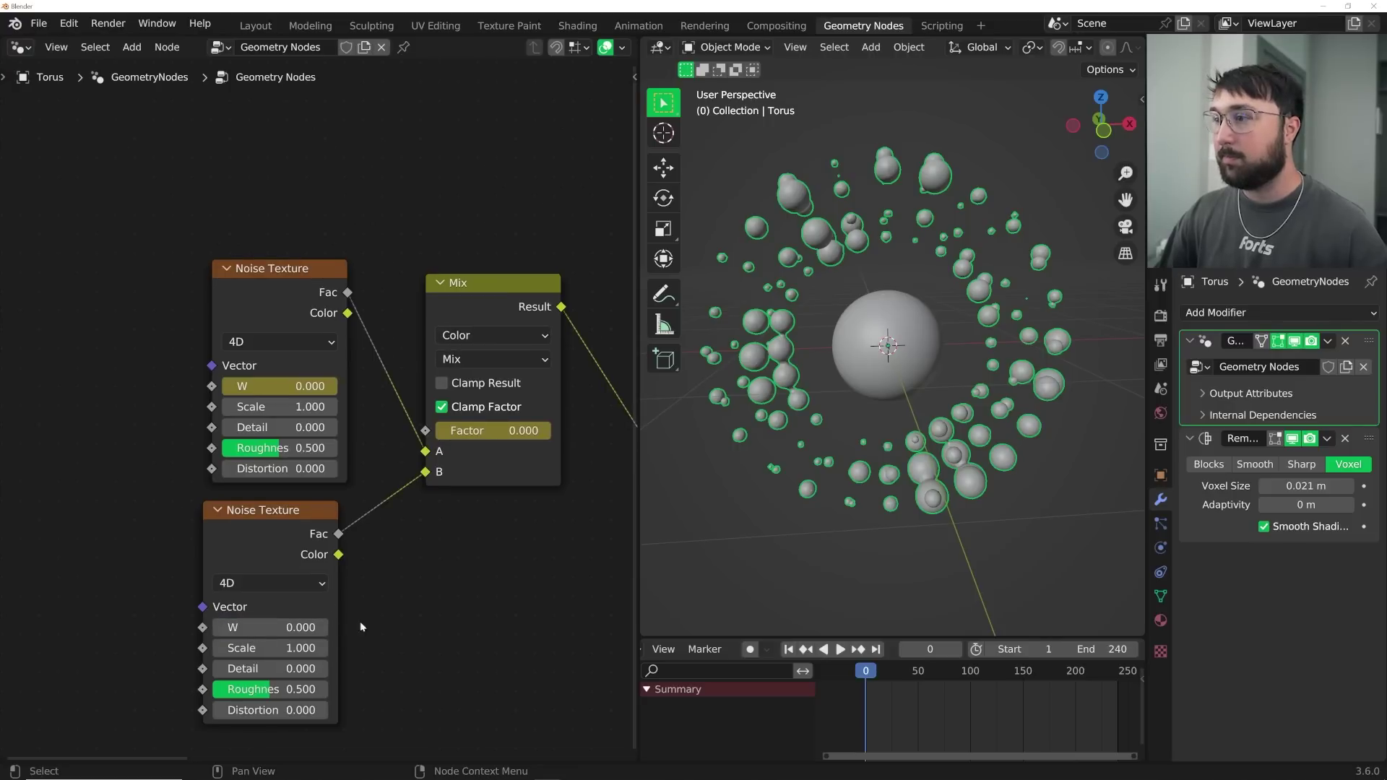
click(875, 650)
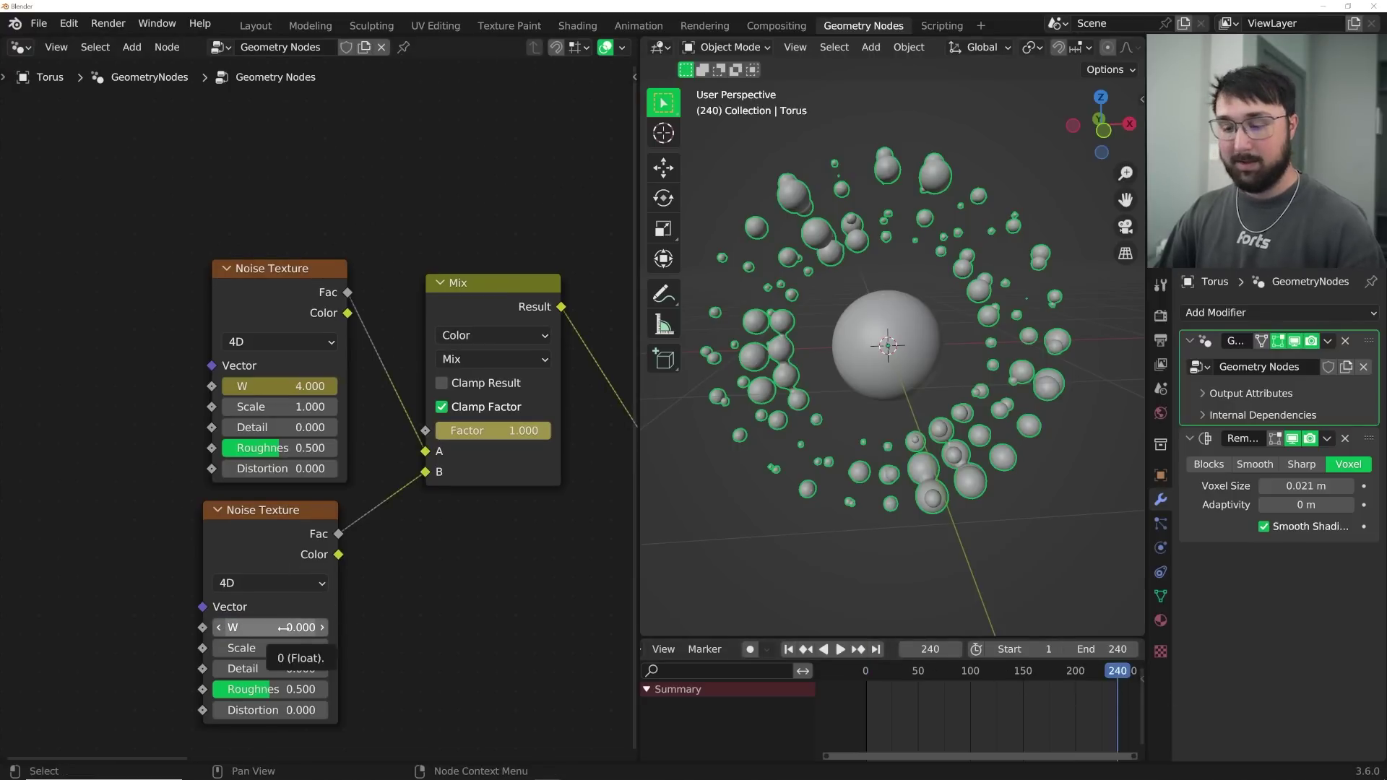
key(i)
- Set the lower Noise Texture's W to -4 at frame 0 and keyframe it
click(806, 650)
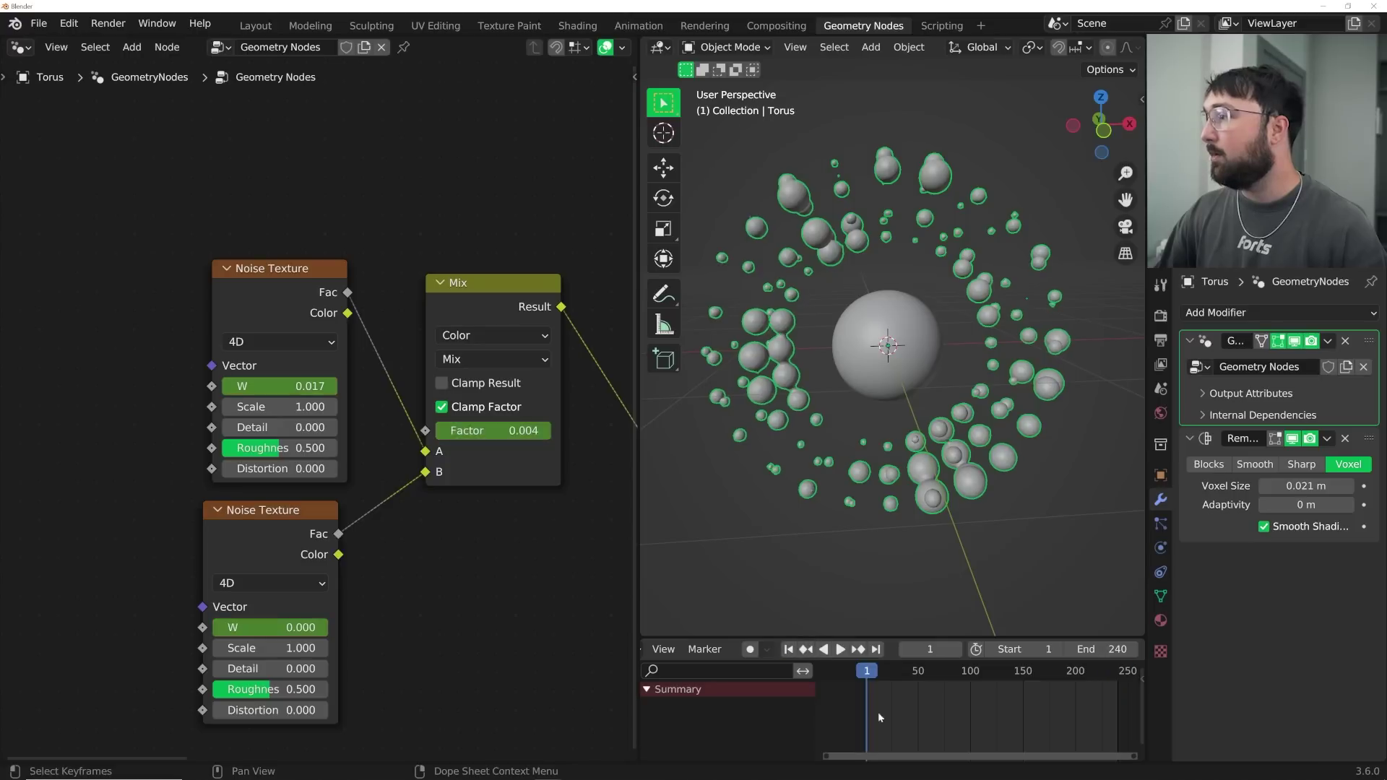
key(Left)
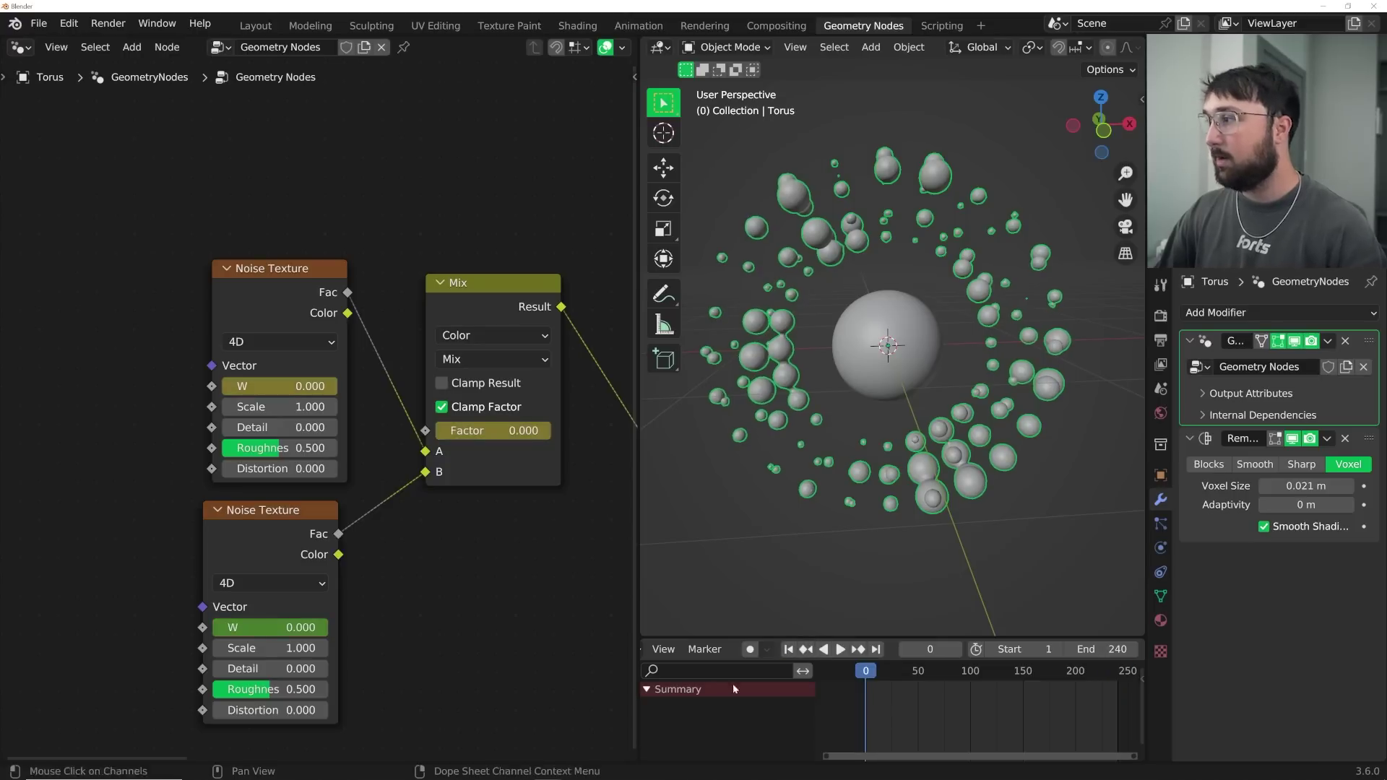
click(289, 626)
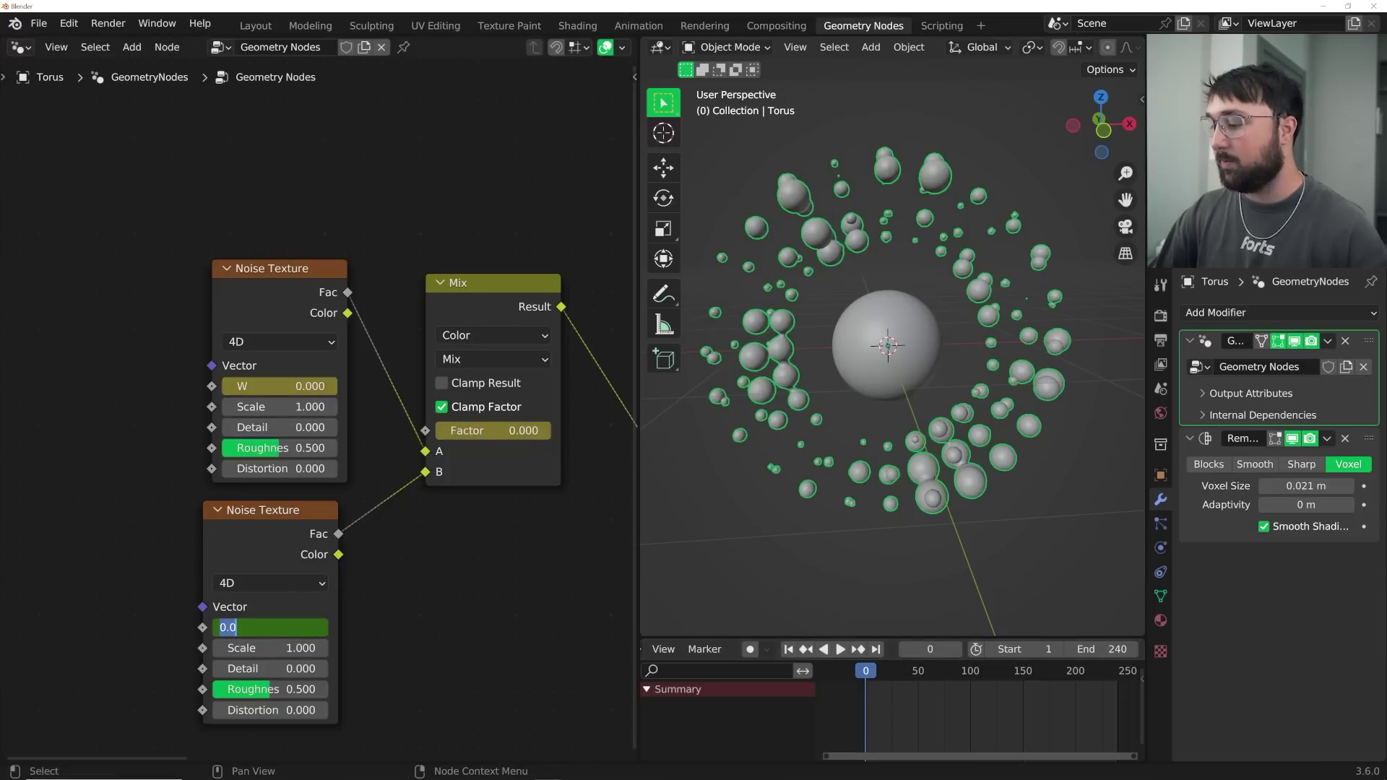
text(-4)
key(Return)
key(i)
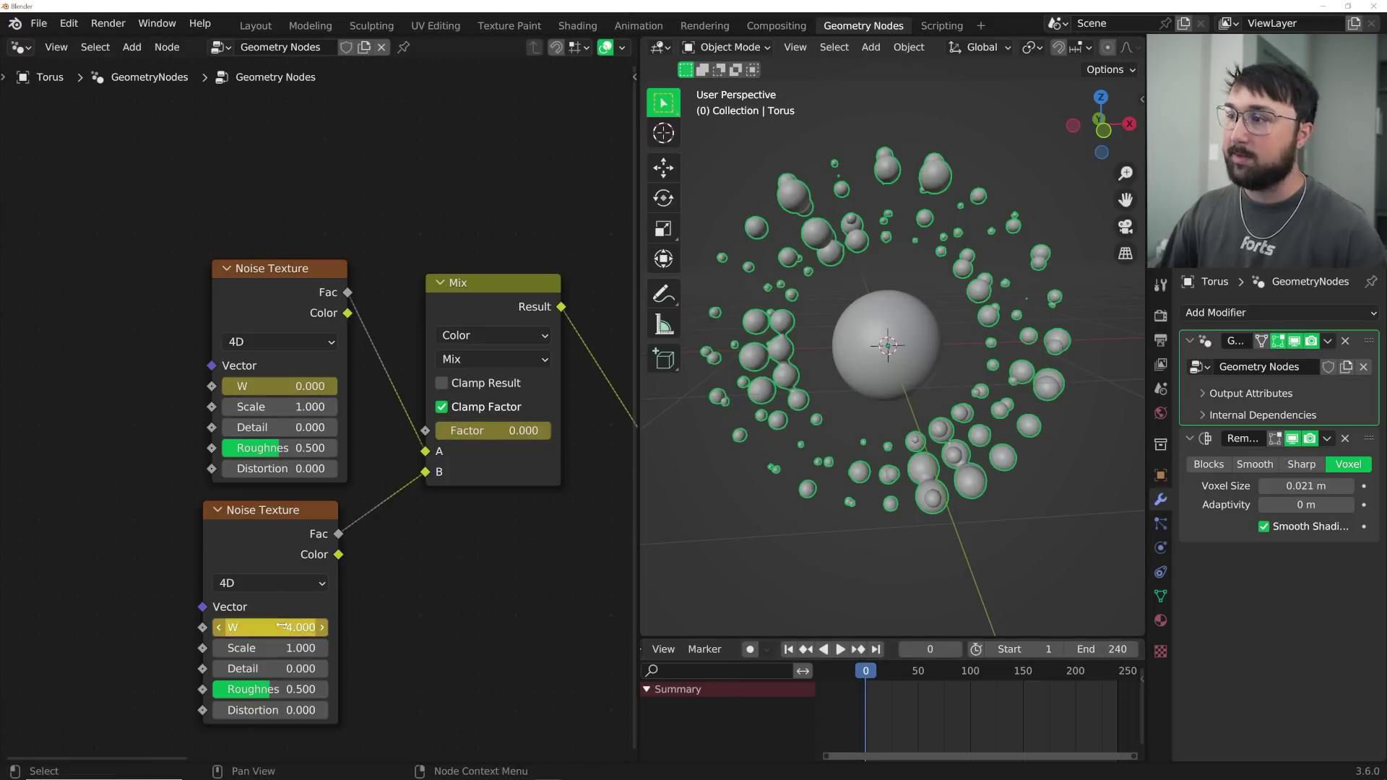
- Play back the noise animation to check how the spheres move around the ring, then stop it
click(1082, 678)
key(space)
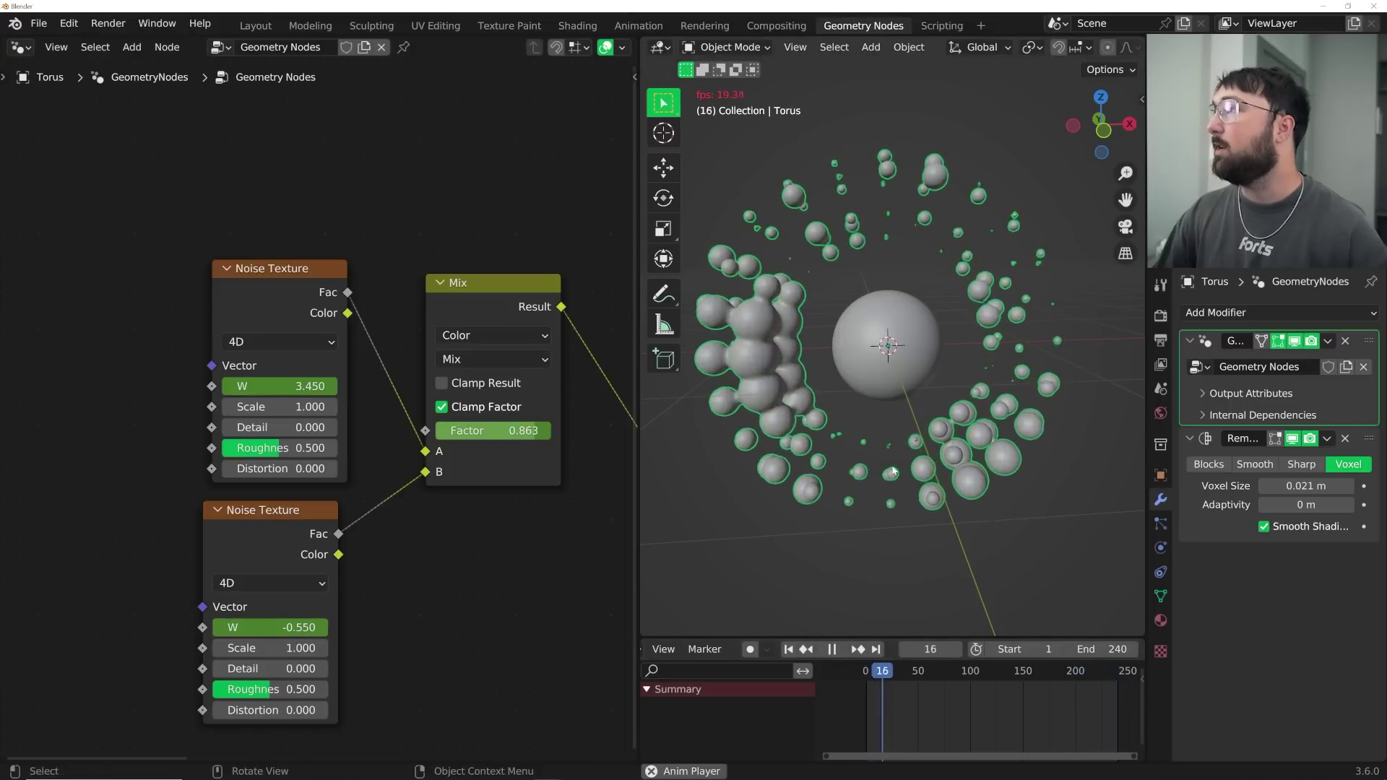
middle_drag(887, 438, 893, 440)
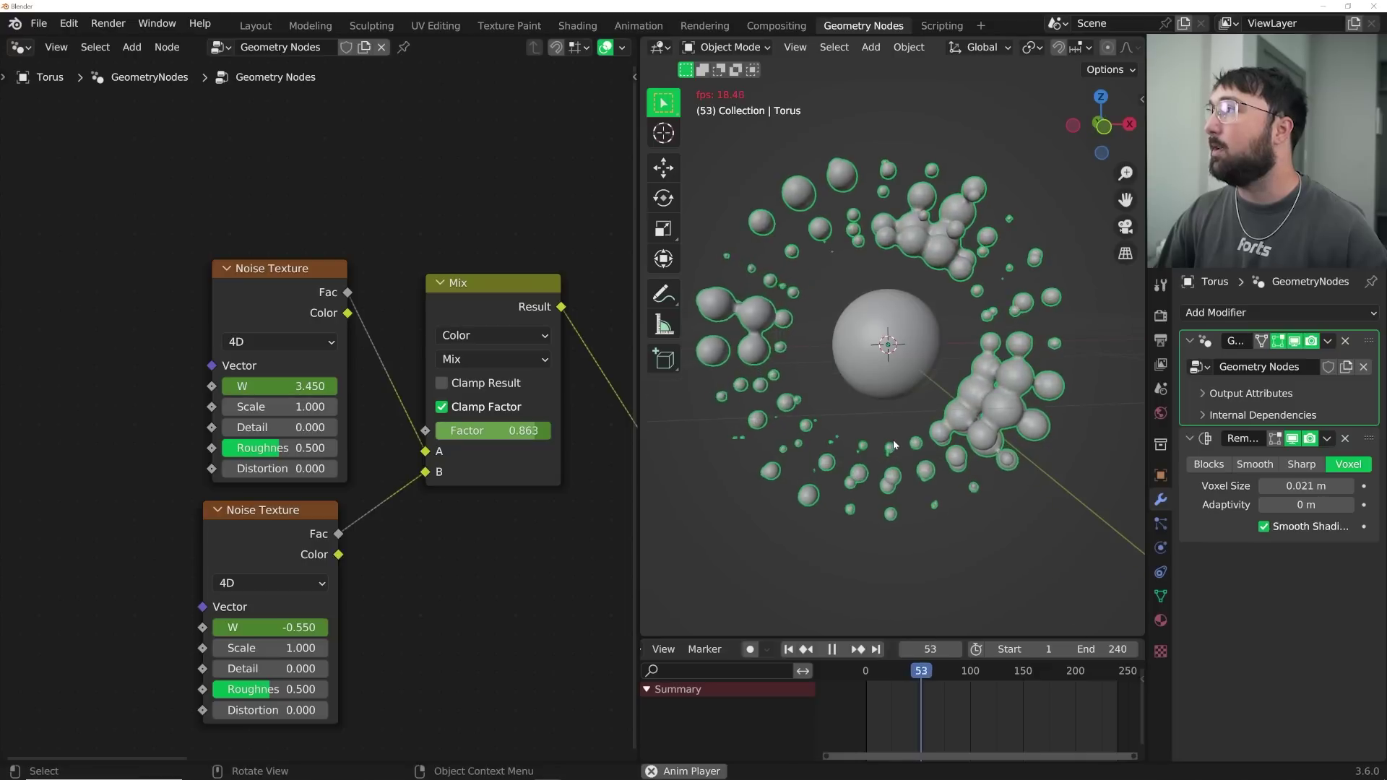
key(space)
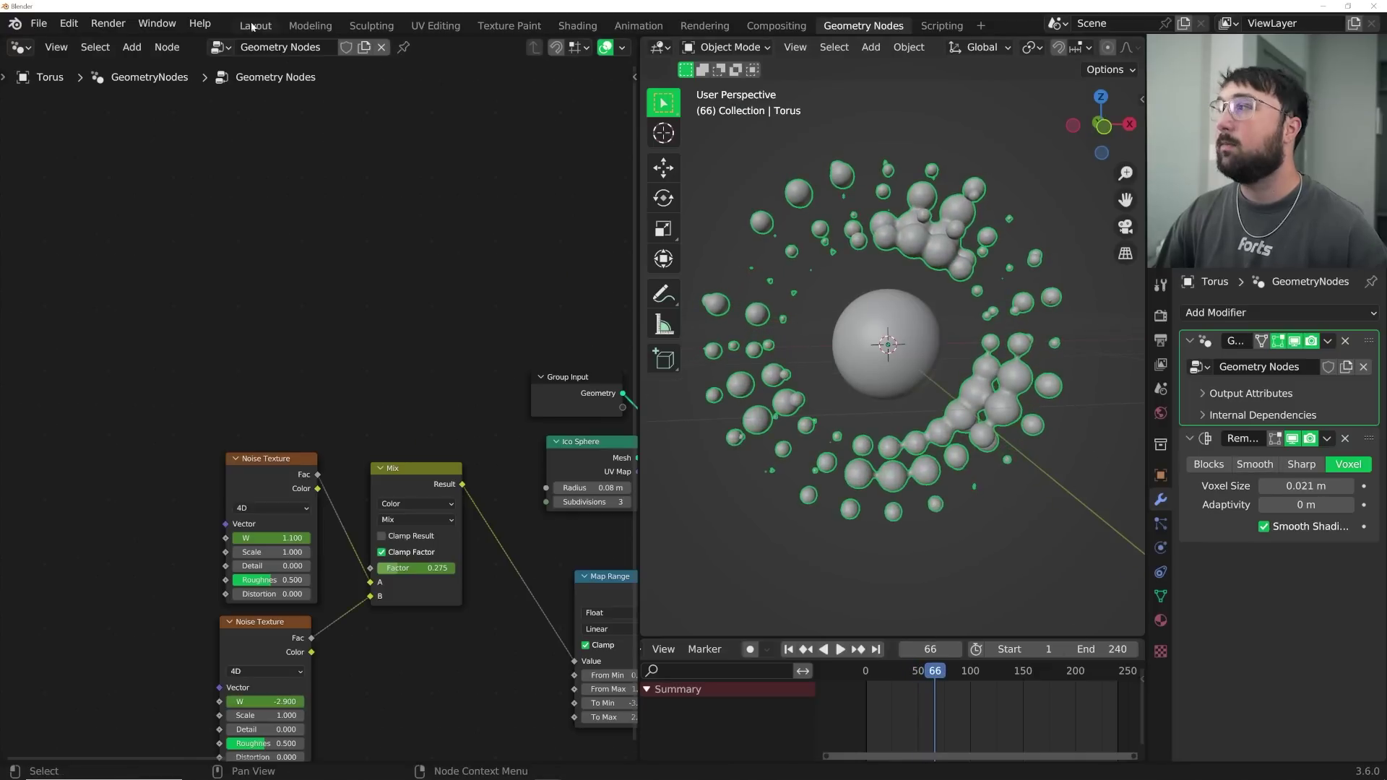
- In the Layout workspace, add a plane at the origin, scale it up about 4.9 times and apply its scale
click(256, 25)
middle_drag(650, 426, 666, 420)
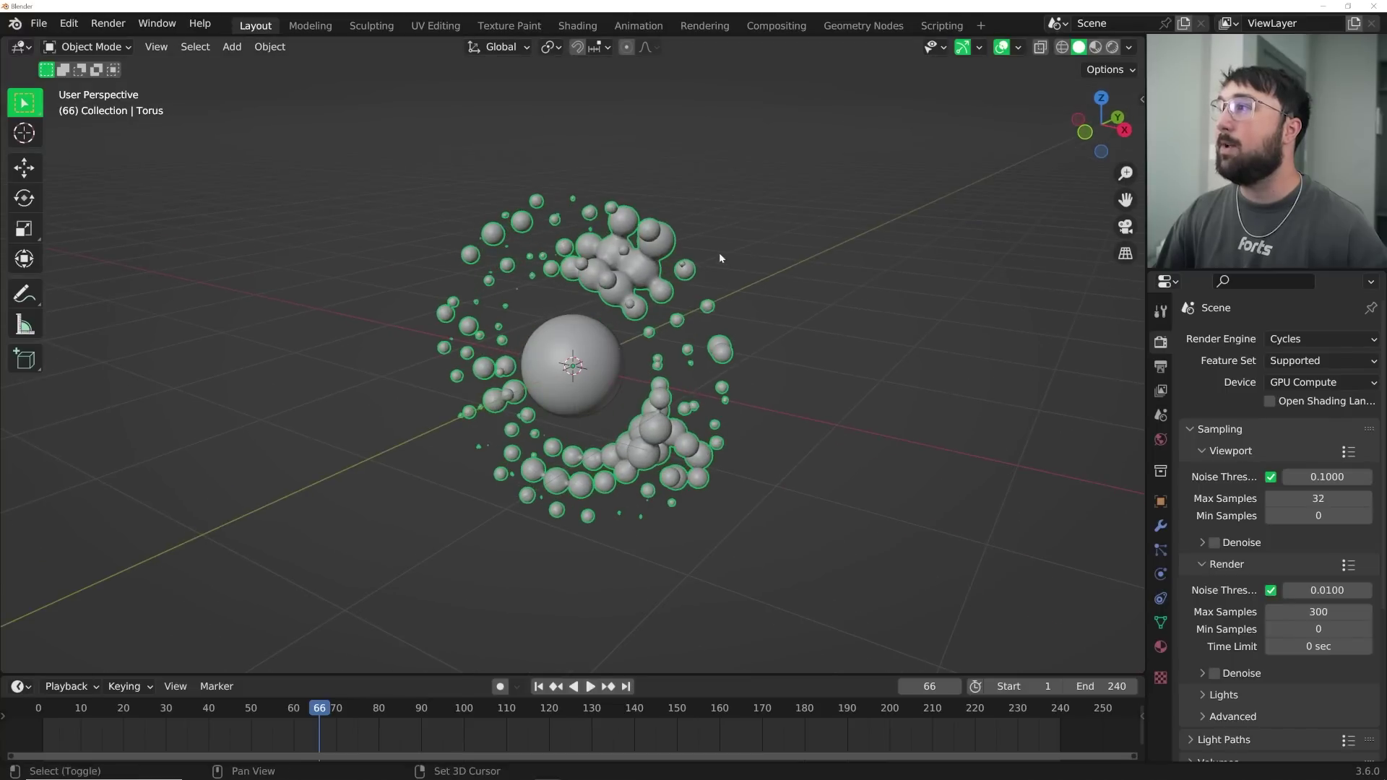
key(shift+a)
click(788, 251)
key(s)
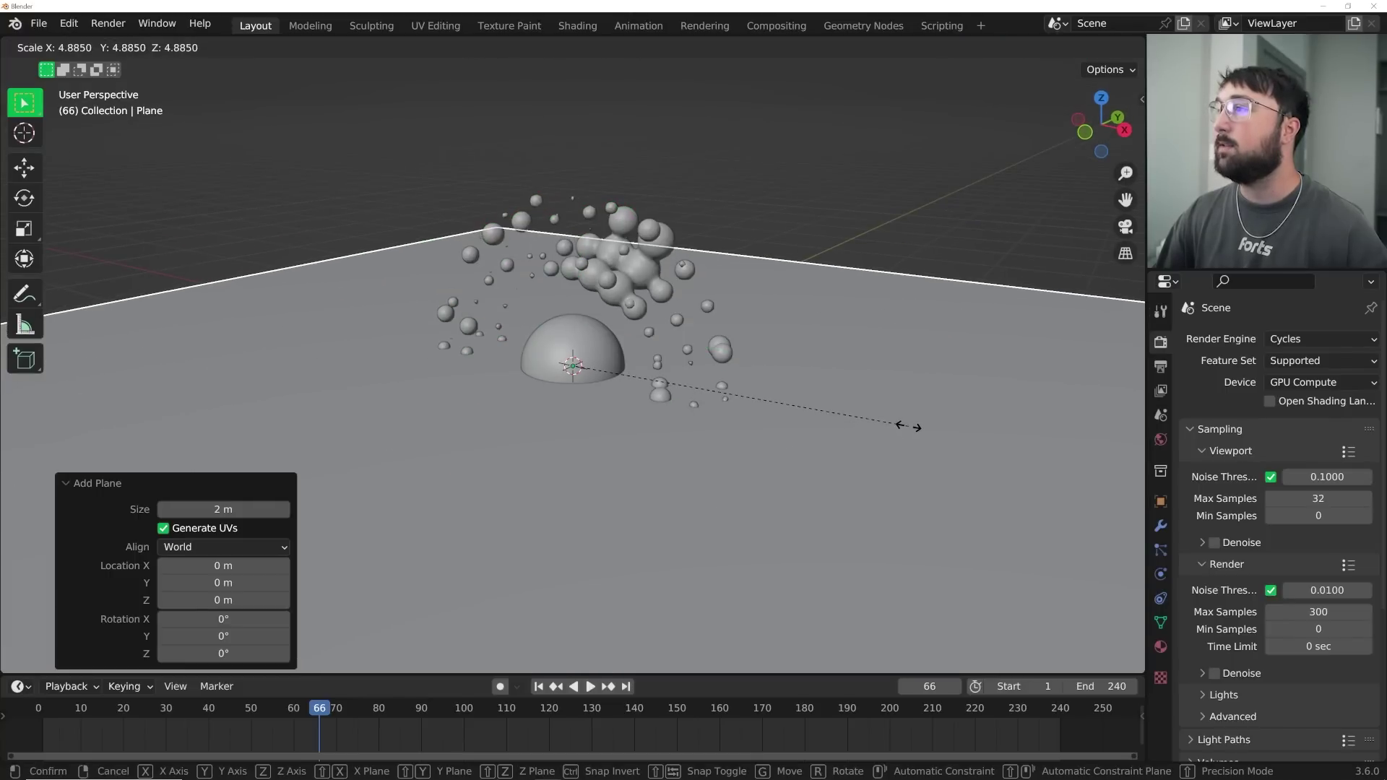
click(903, 428)
key(ctrl+a)
click(708, 342)
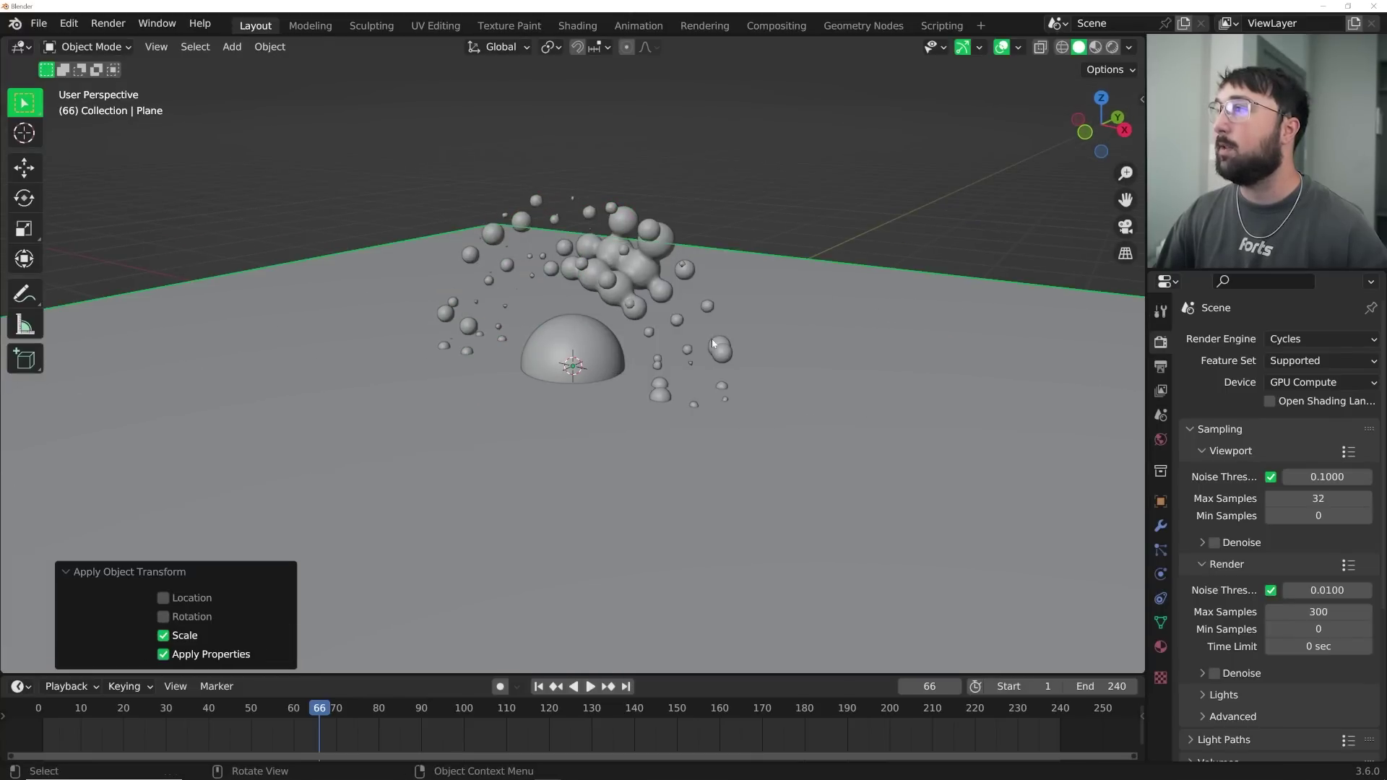
- Select the central sphere together with the ring and raise both along Z until the ring's lowest spheres clear the floor plane
click(595, 342)
shift+click(614, 284)
click(24, 170)
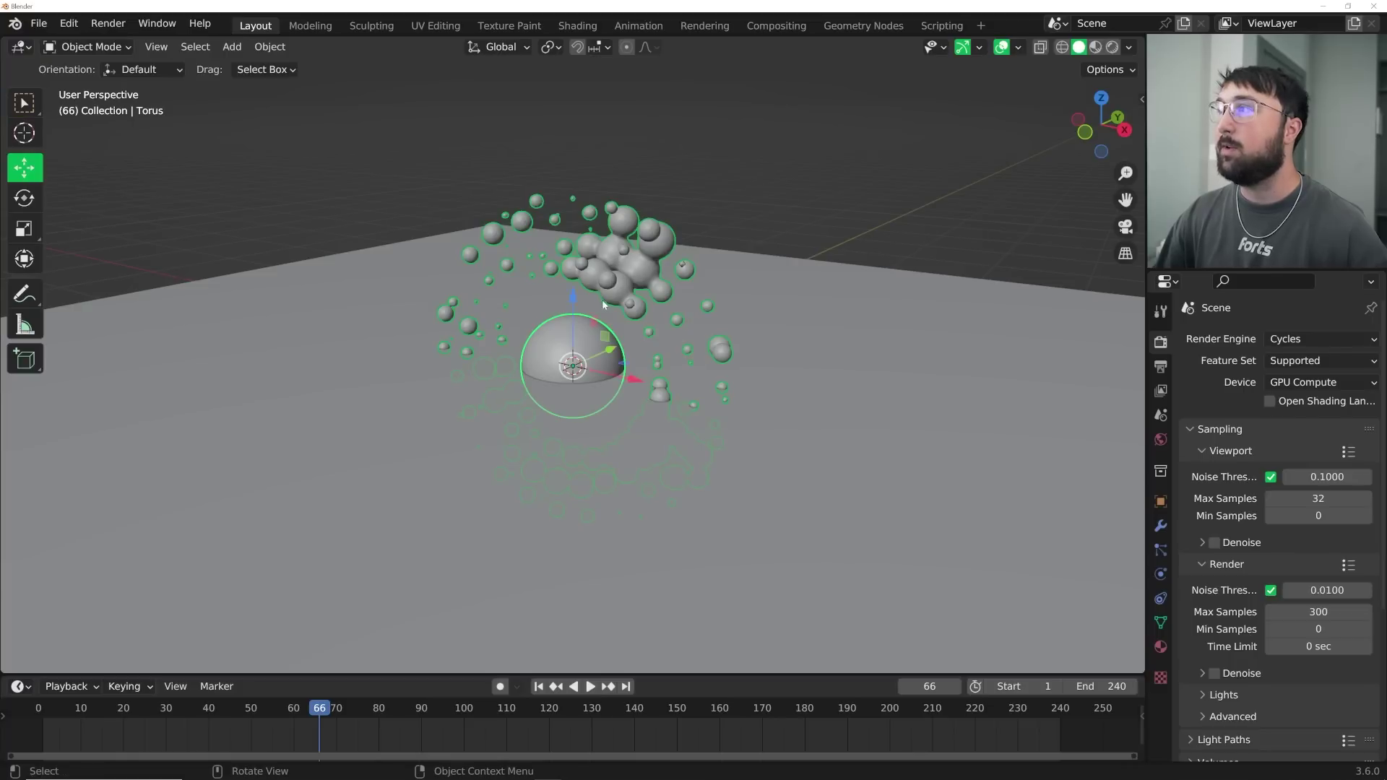
drag(575, 300, 575, 127)
middle_drag(577, 181, 665, 195)
drag(361, 705, 460, 705)
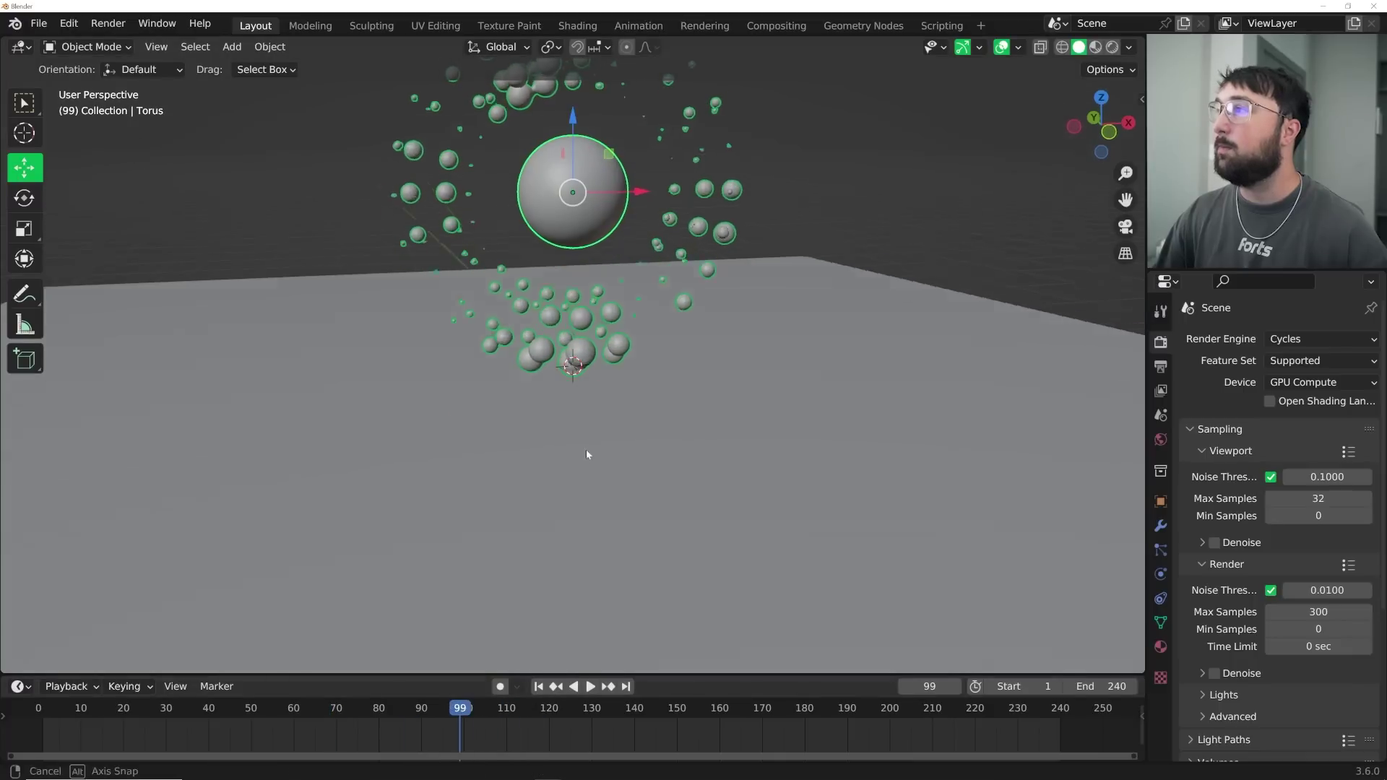
middle_drag(587, 449, 594, 104)
drag(593, 104, 654, 131)
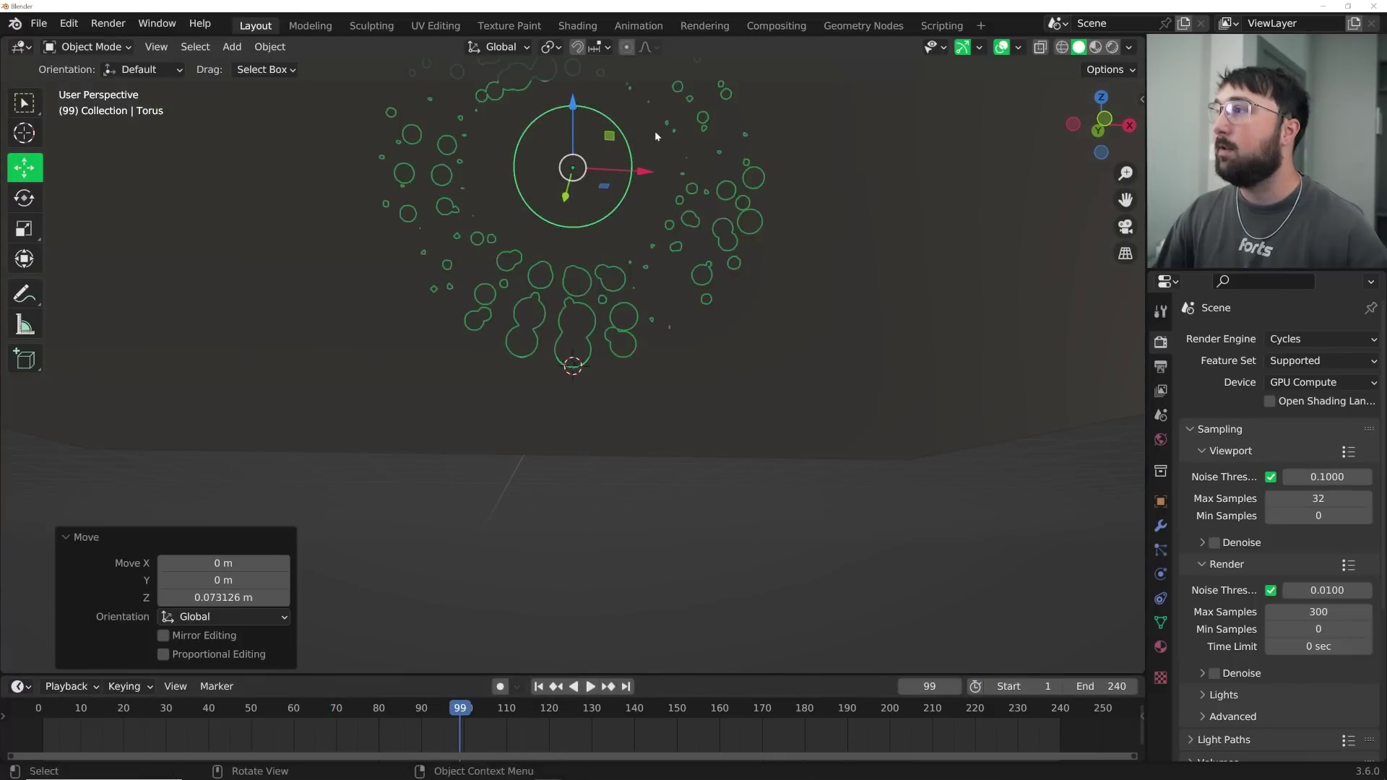
middle_drag(654, 131, 695, 408)
- Duplicate the floor plane in place and rotate the copy 90° around the X axis
click(684, 349)
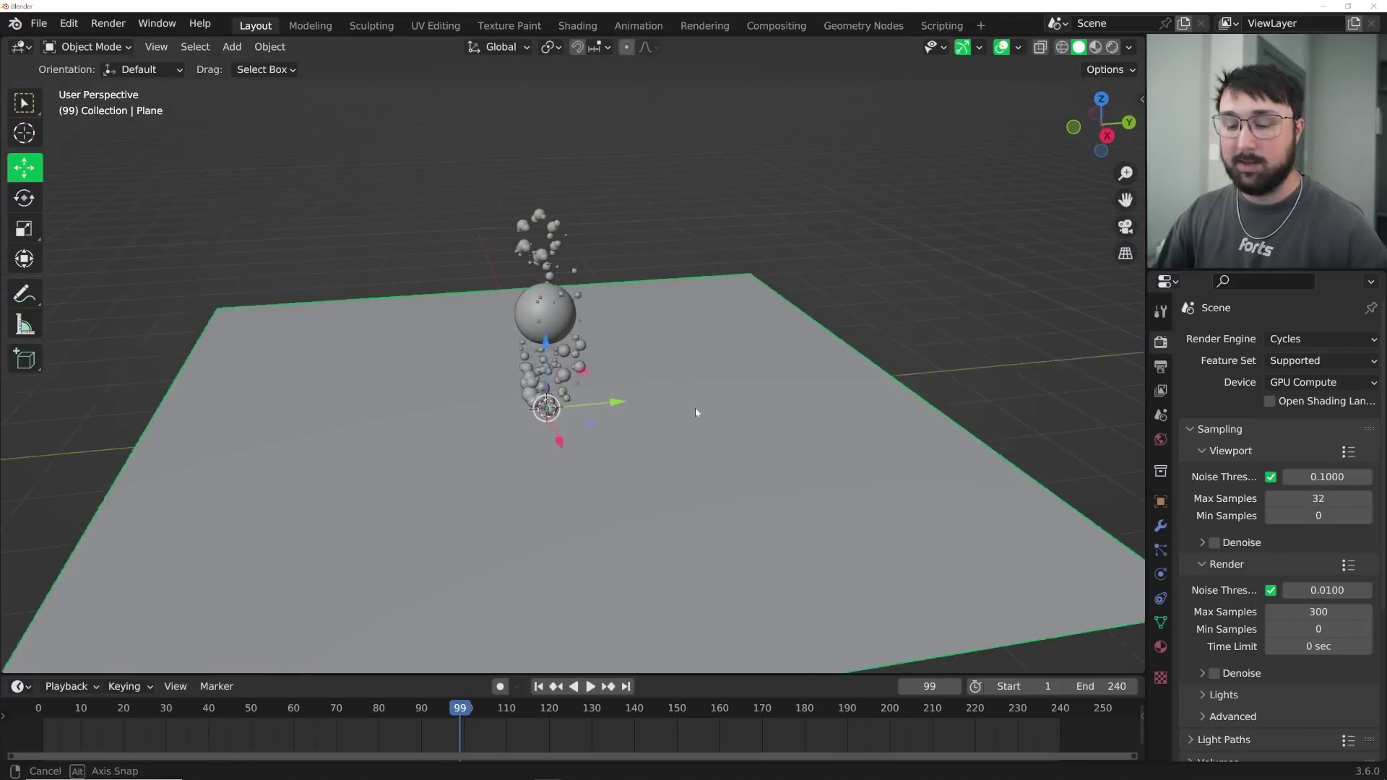
key(shift+d)
right_click(745, 337)
key(r)
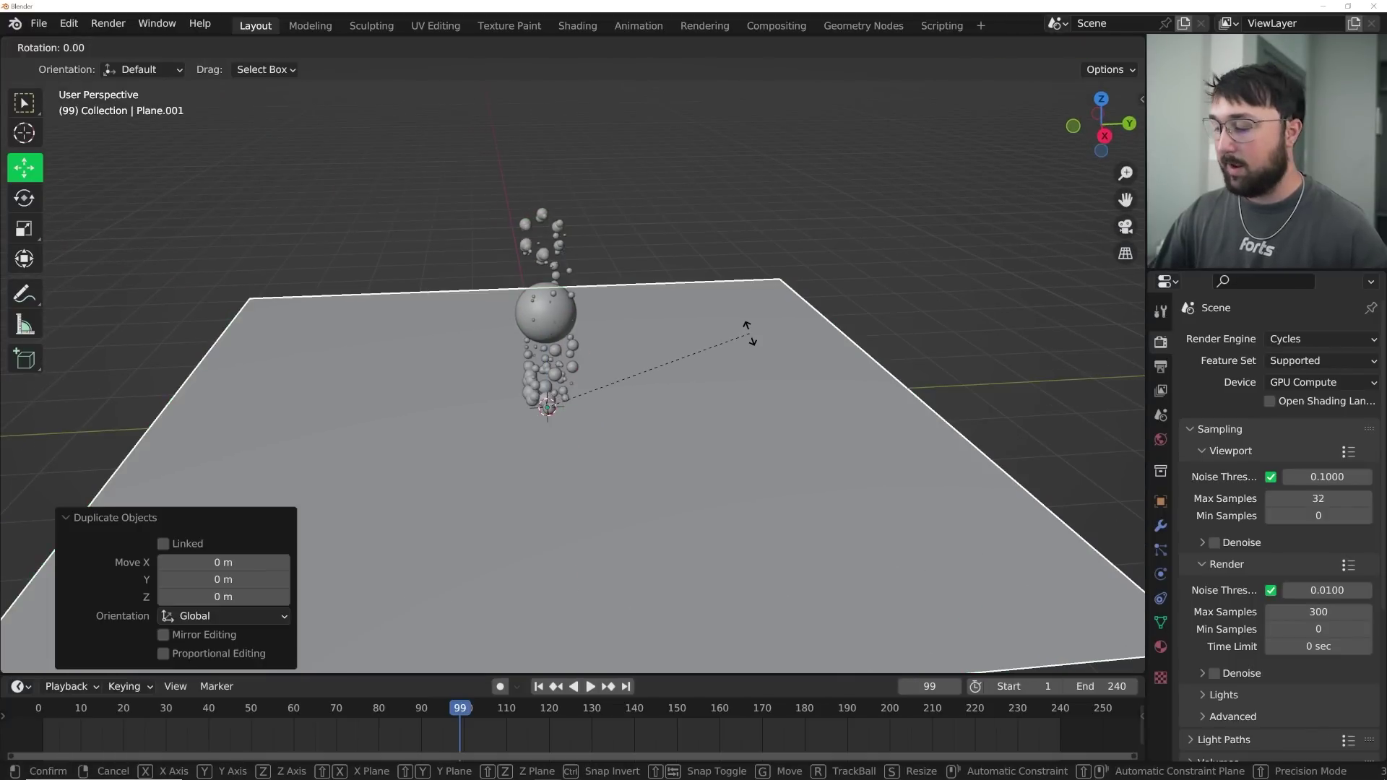
key(x)
key(9)
key(0)
key(Return)
- Raise the upright plane along Z until its lower edge meets the floor plane
middle_drag(761, 323, 548, 304)
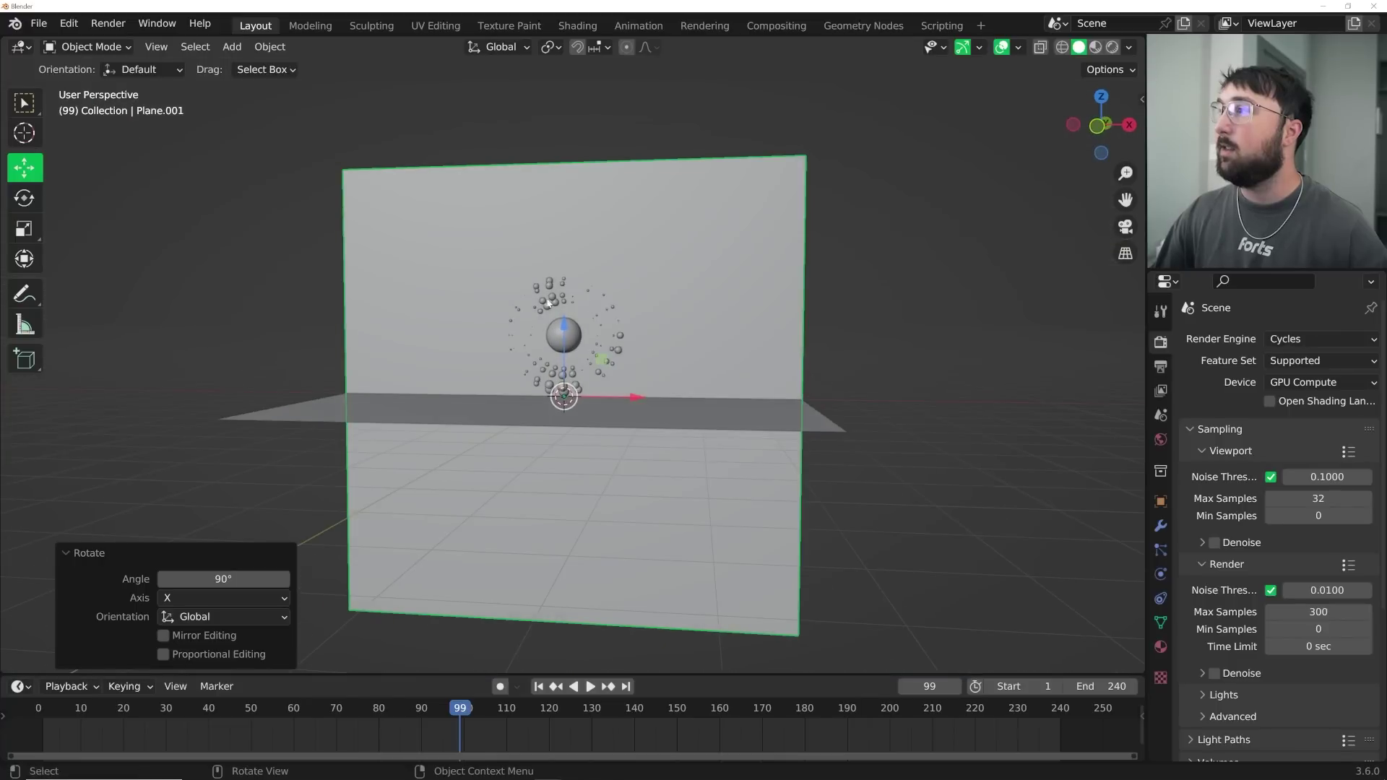
key(g)
key(z)
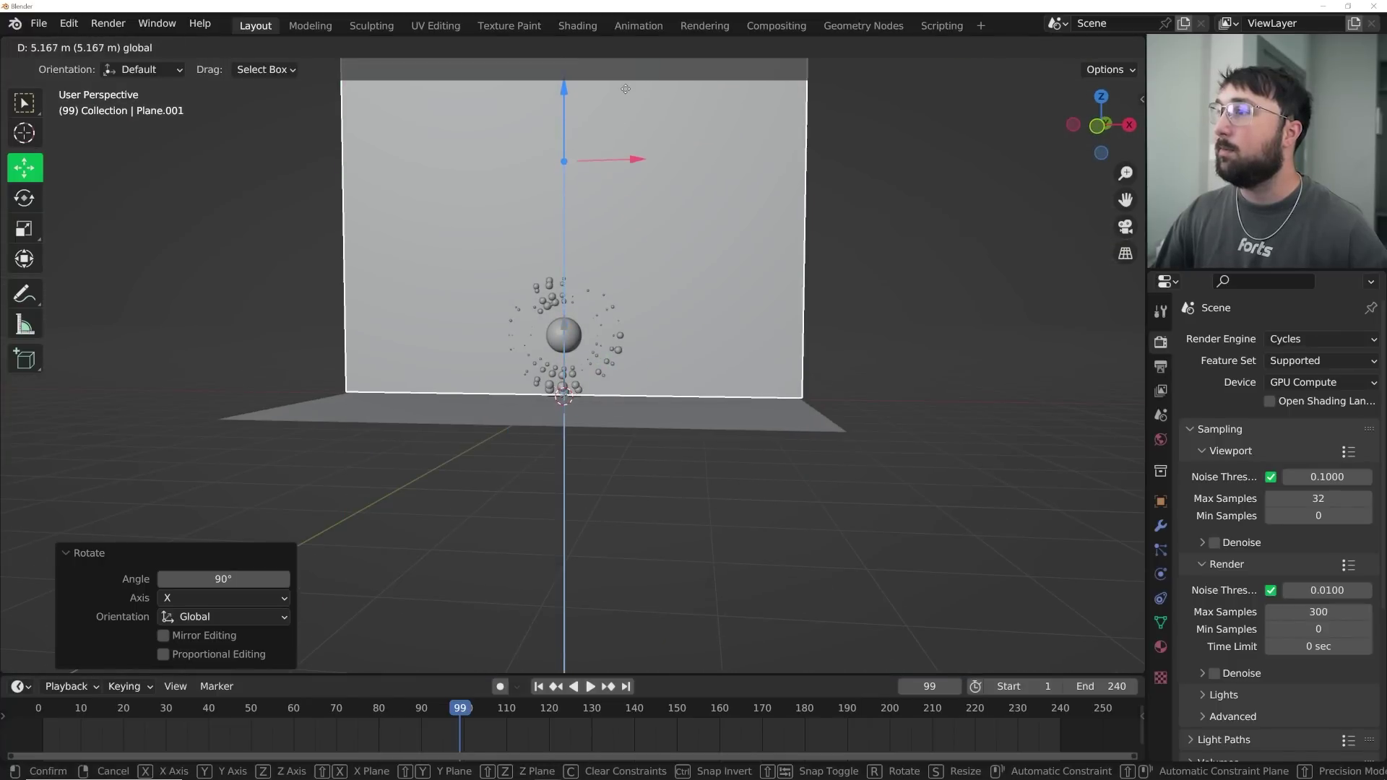
click(747, 205)
- Move the floor plane about -3.17 m along Y so its rear edge meets the wall plane
middle_drag(747, 204, 644, 348)
drag(622, 254, 647, 316)
click(607, 390)
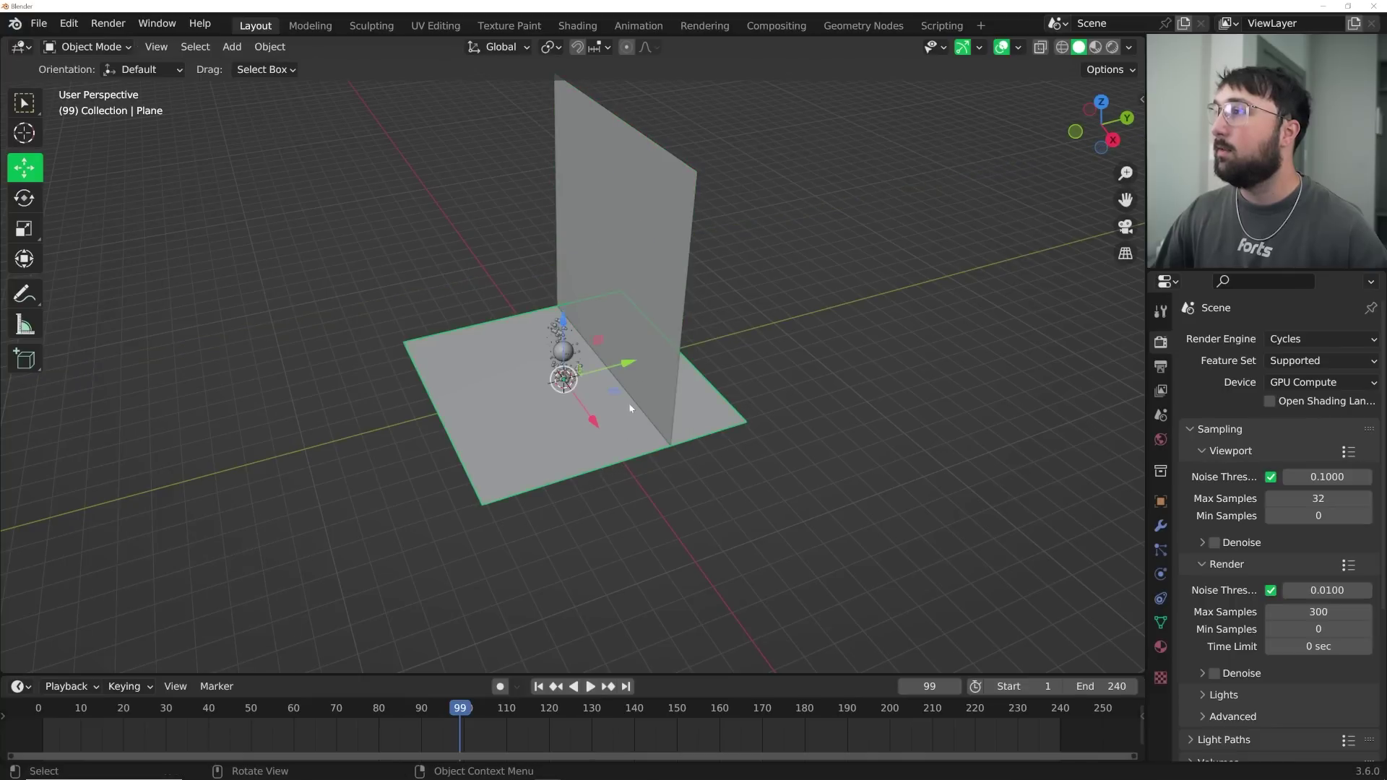
drag(624, 364, 547, 381)
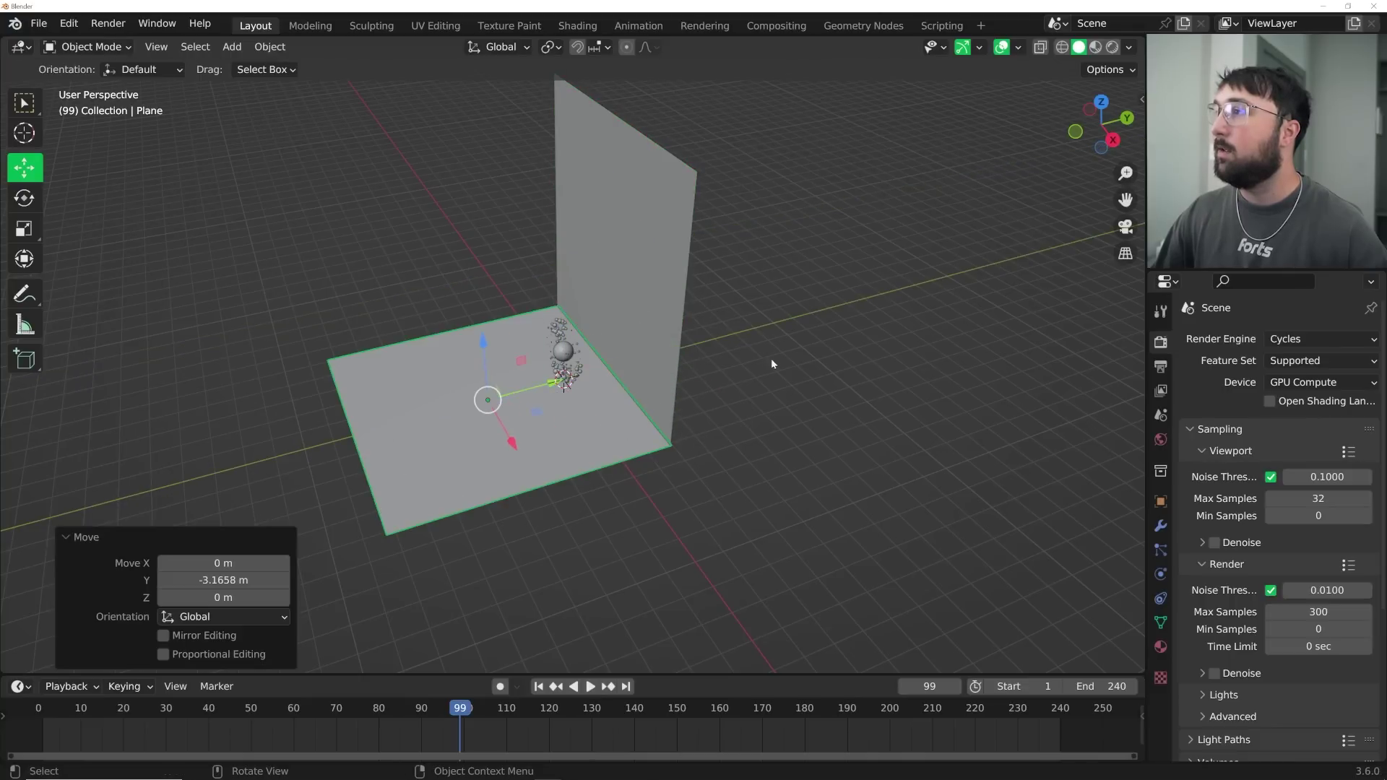
click(771, 360)
middle_drag(771, 360, 664, 396)
scroll(739, 376, up, 5)
scroll(682, 395, down, 1)
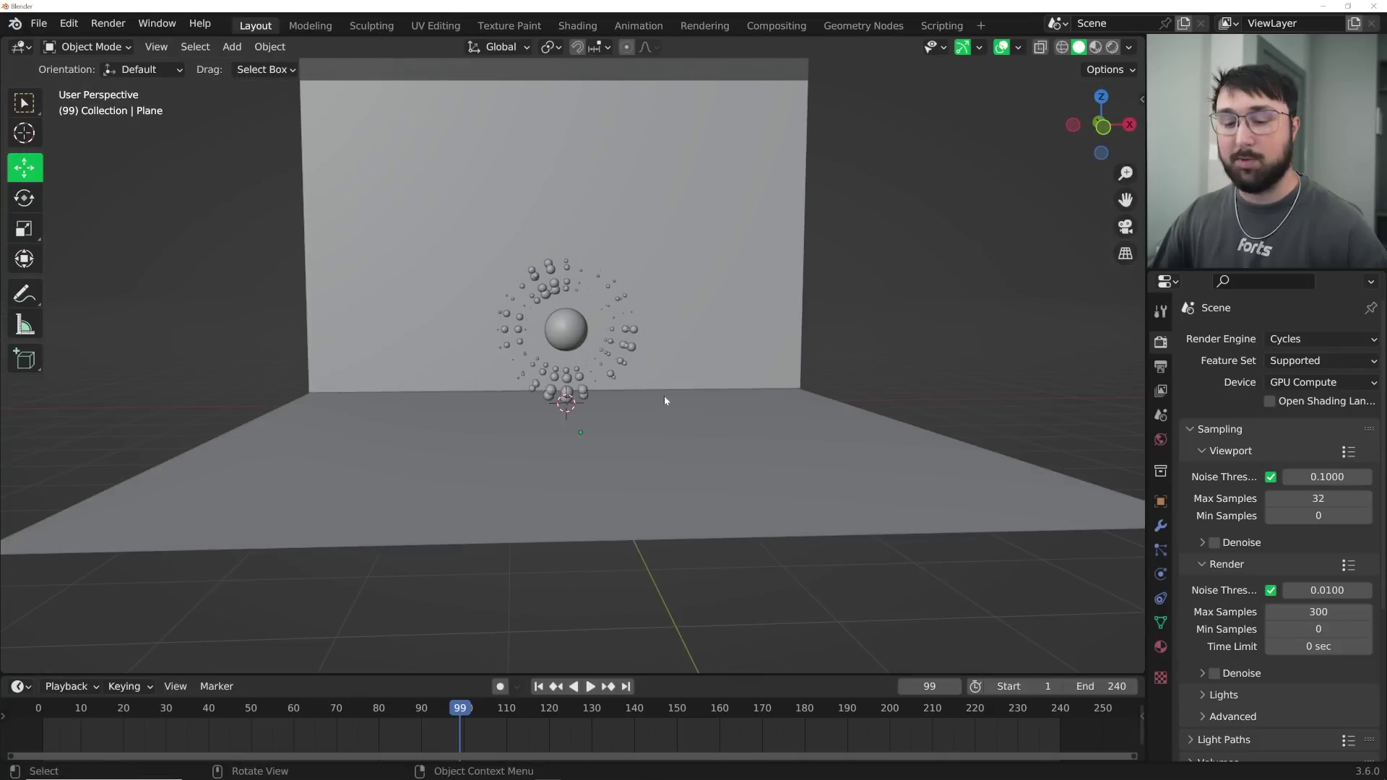
- Add a camera aligned to the front view at the origin and raise it about 1.4 m along Z
key(grave)
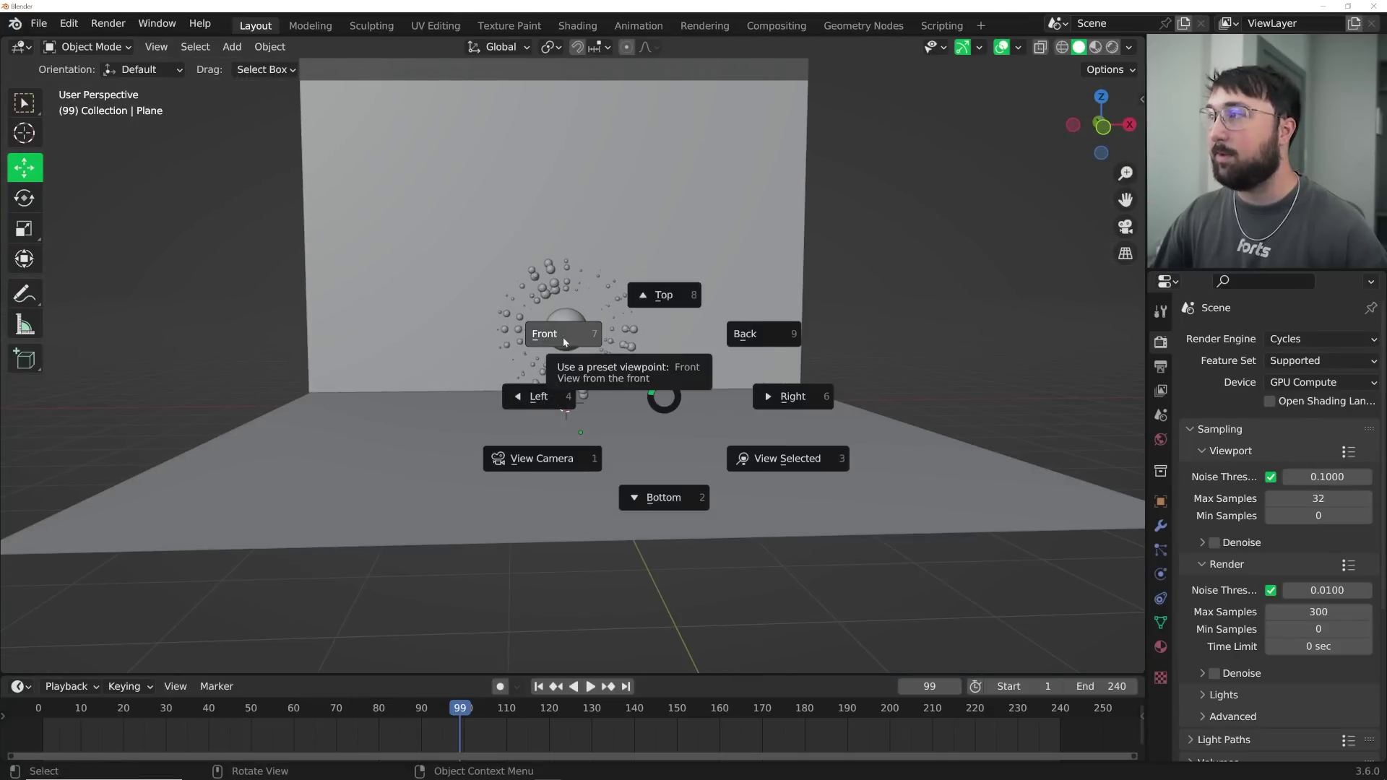
click(562, 337)
key(shift+a)
click(509, 593)
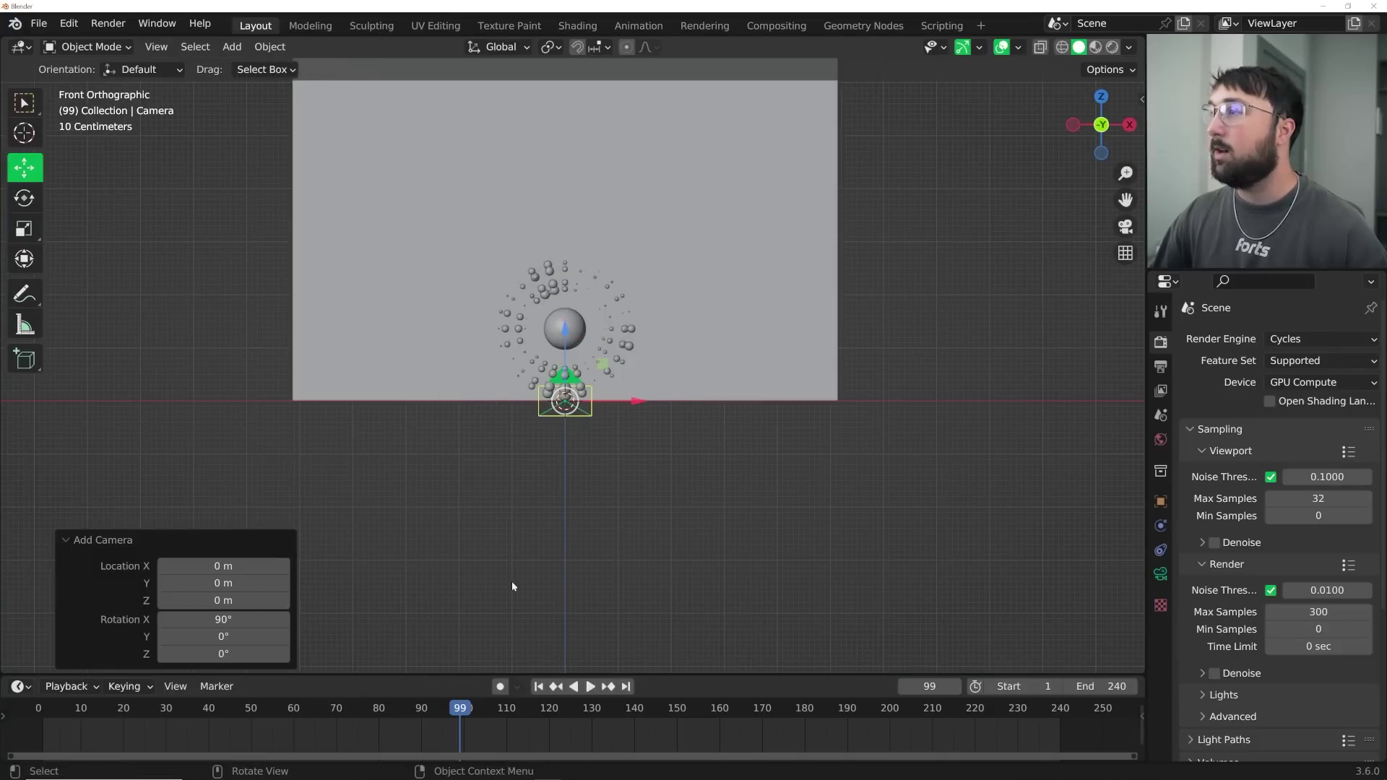
middle_drag(510, 586, 650, 405)
key(g)
key(z)
click(578, 253)
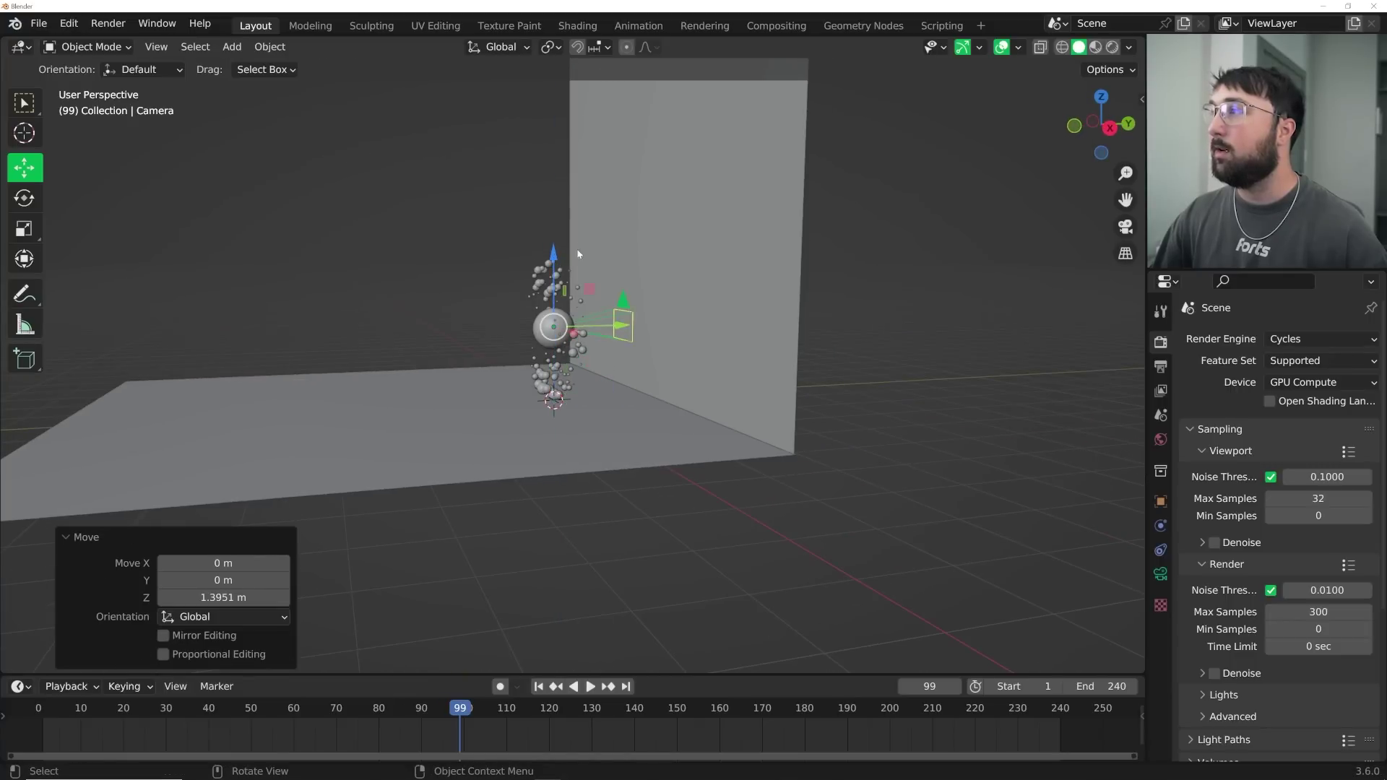
- Move the camera about -8.78 m along Y, look through it, and shift it about -1.49 m along its local Z to frame the ring
key(g)
key(y)
click(68, 379)
key(KP_0)
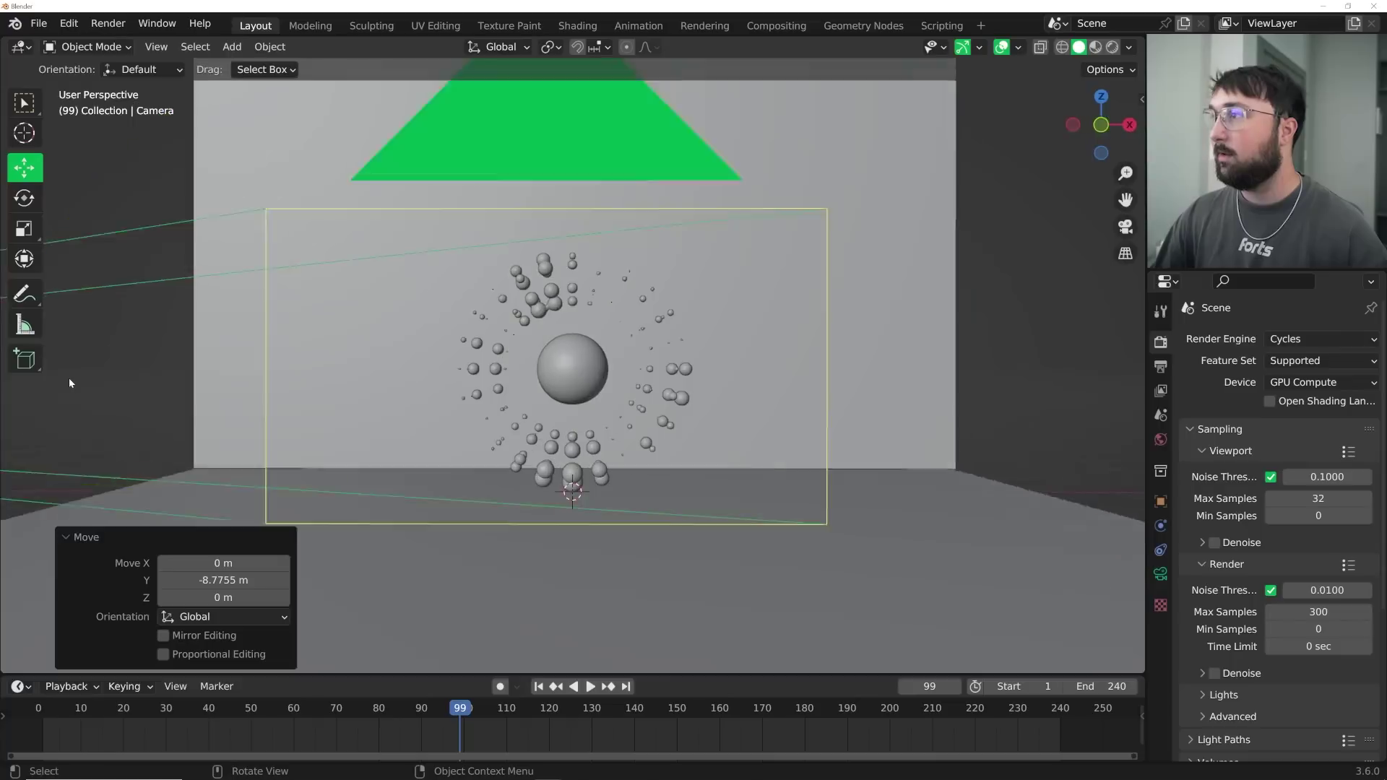
key(g)
key(z)
key(z)
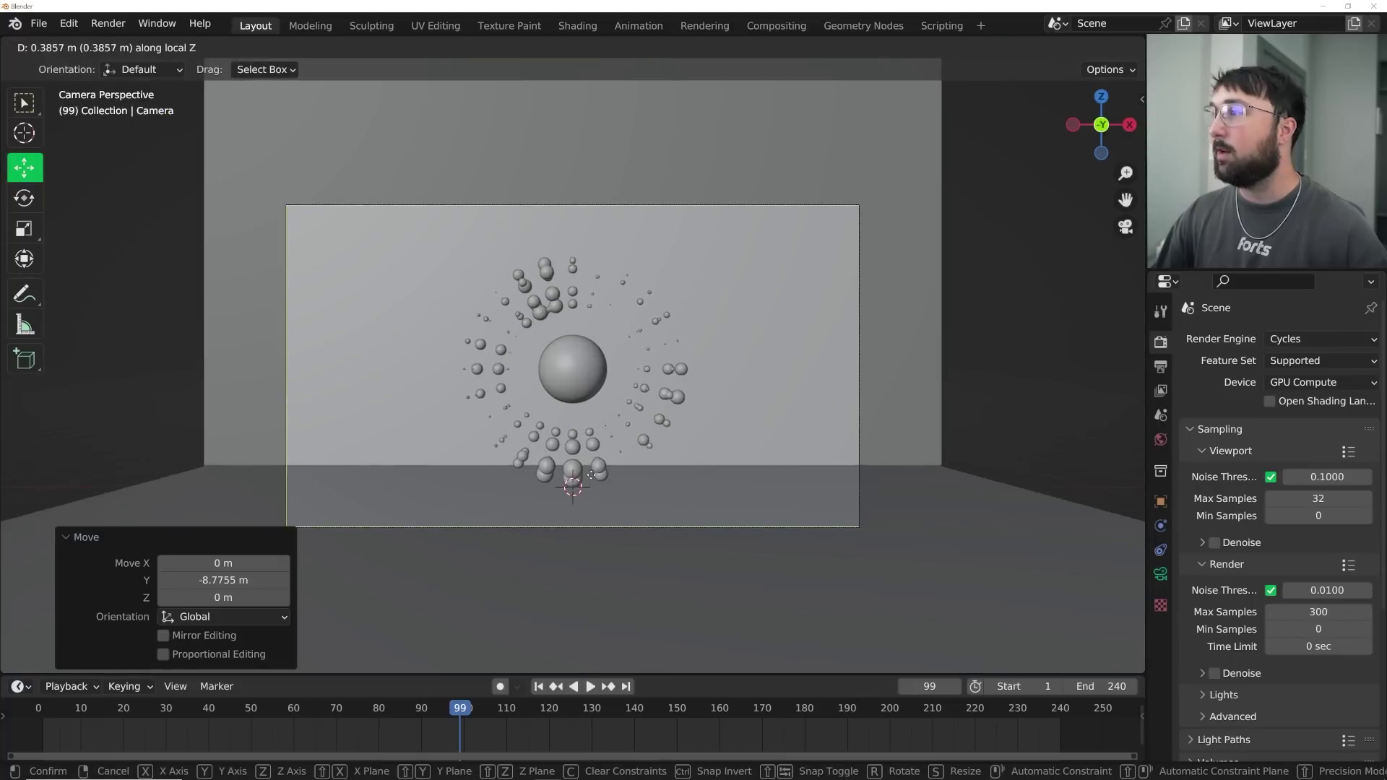
click(565, 466)
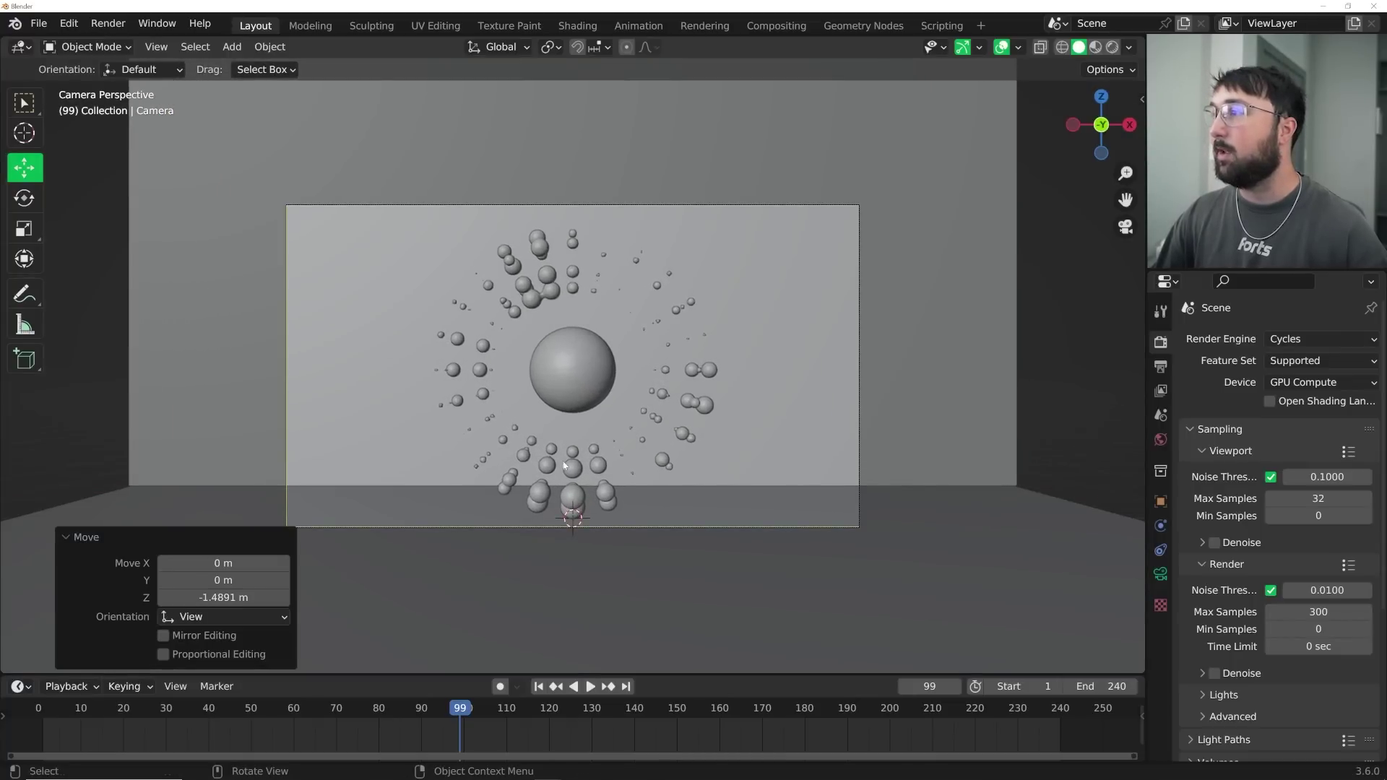
- Select the ring, play the animation through the camera and scrub to frame 166 to examine the sphere clusters
click(572, 475)
key(space)
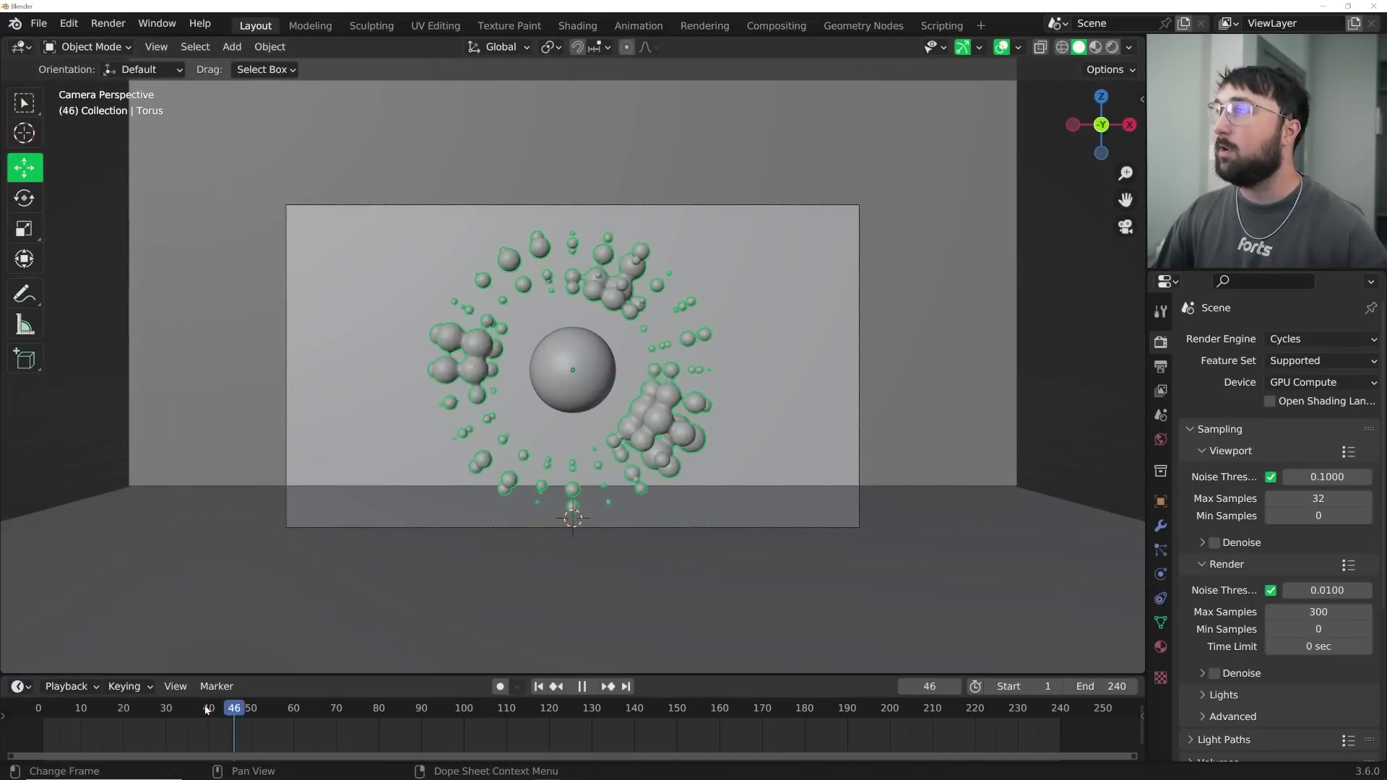
drag(602, 712, 747, 712)
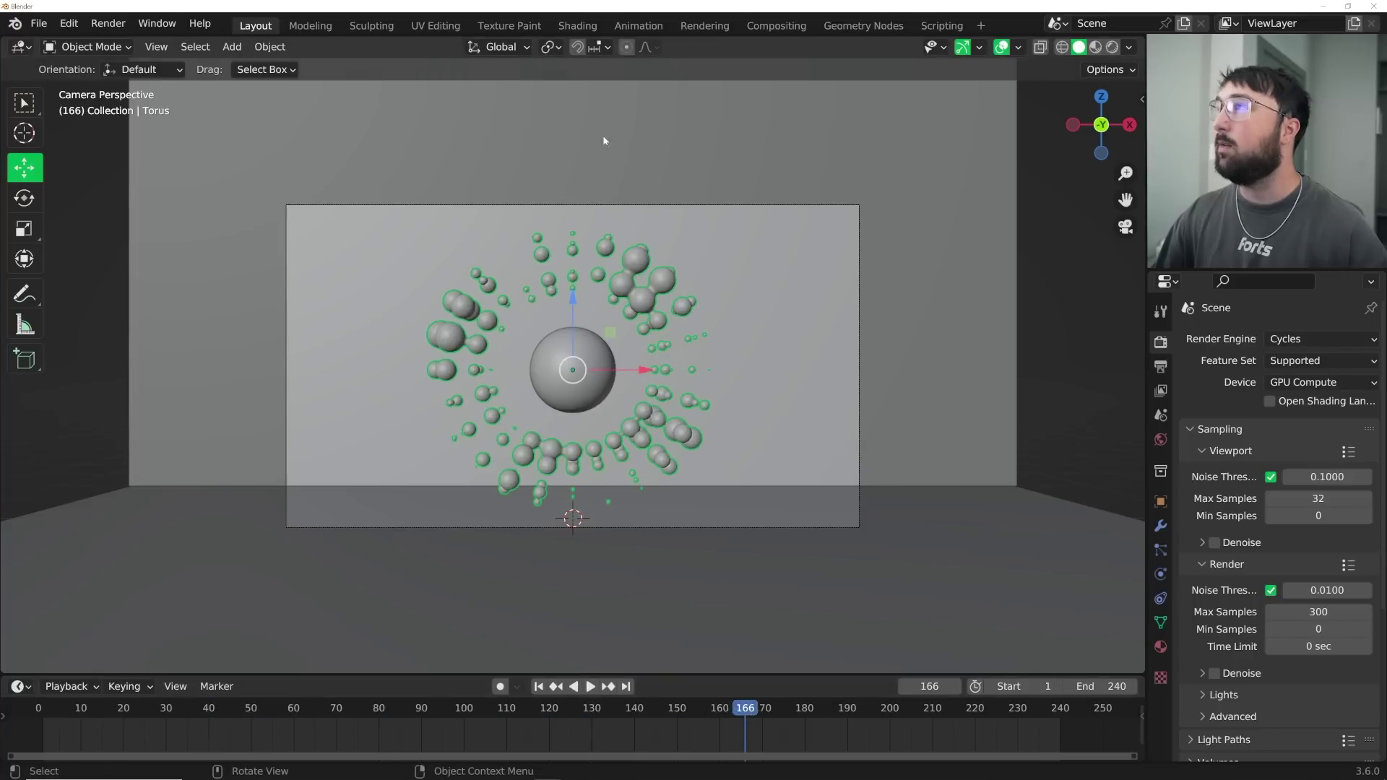
- In the Geometry Nodes workspace, adjust the Map Range node's To Min and To Max so the ring's spheres form larger clusters
click(864, 26)
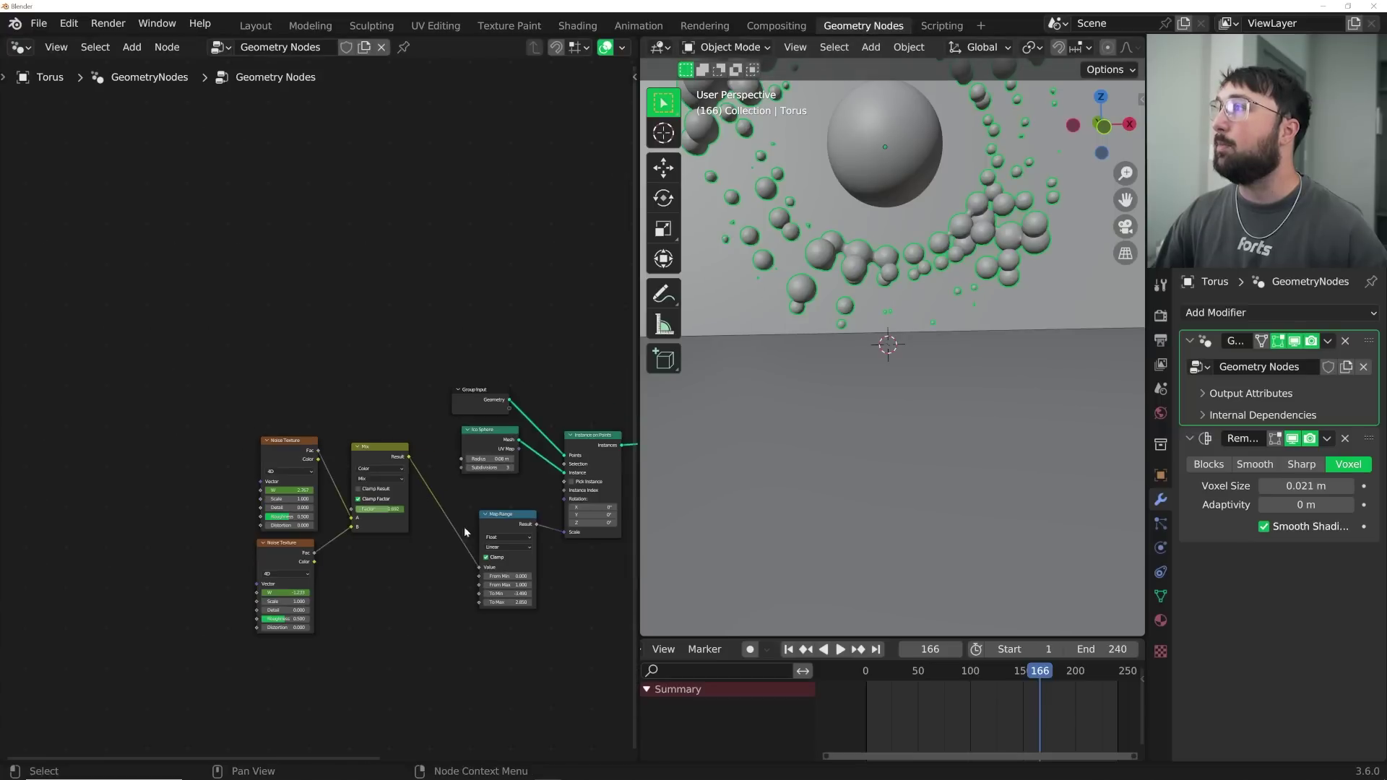
shift+middle_drag(886, 260, 878, 421)
scroll(878, 416, down, 4)
key(KP_0)
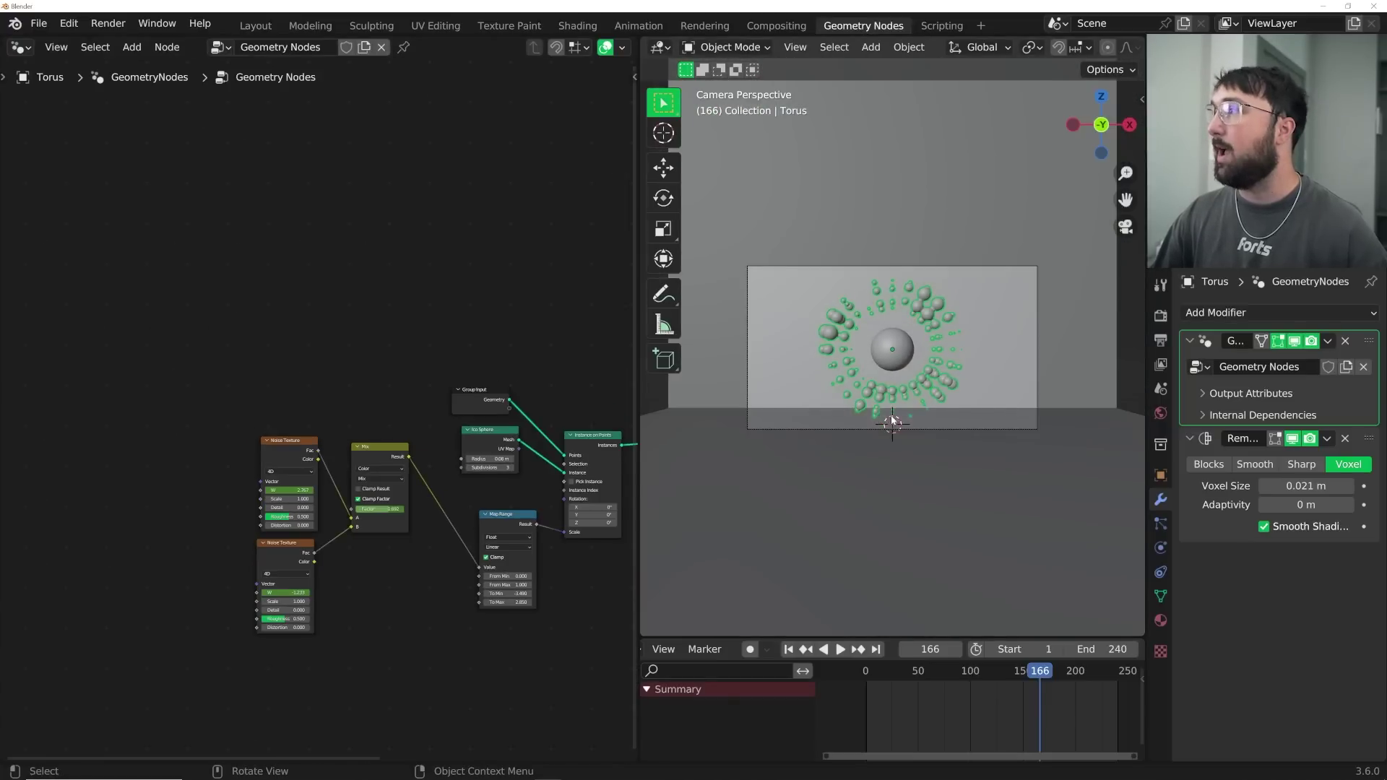
key(Home)
scroll(427, 566, up, 5)
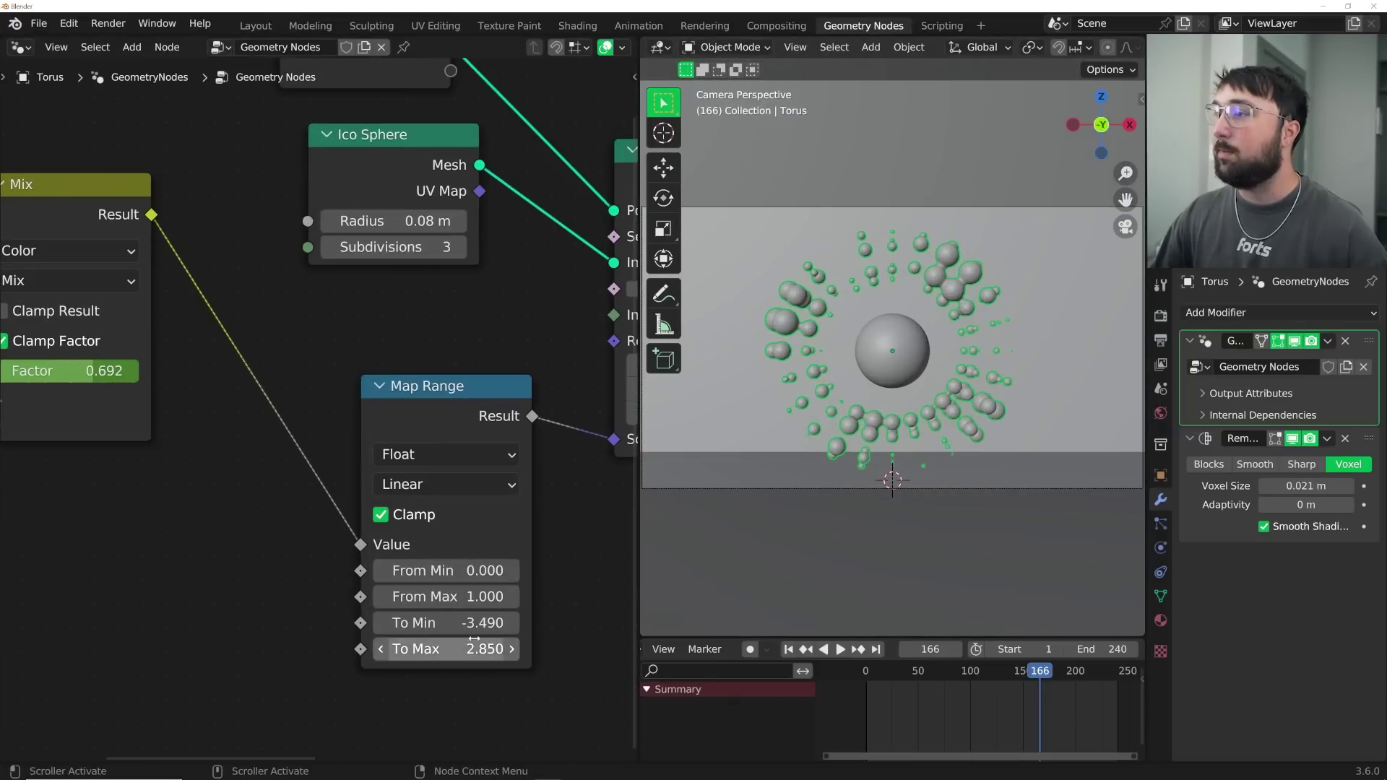
drag(448, 649, 371, 649)
mouse_move(473, 649)
mouse_down()
mouse_move(529, 623)
mouse_move(469, 623)
mouse_move(565, 623)
mouse_move(466, 622)
mouse_up()
- Return to the Layout workspace, play the animation and scrub back to frame 61 to check the adjusted sphere sizes
click(256, 25)
key(space)
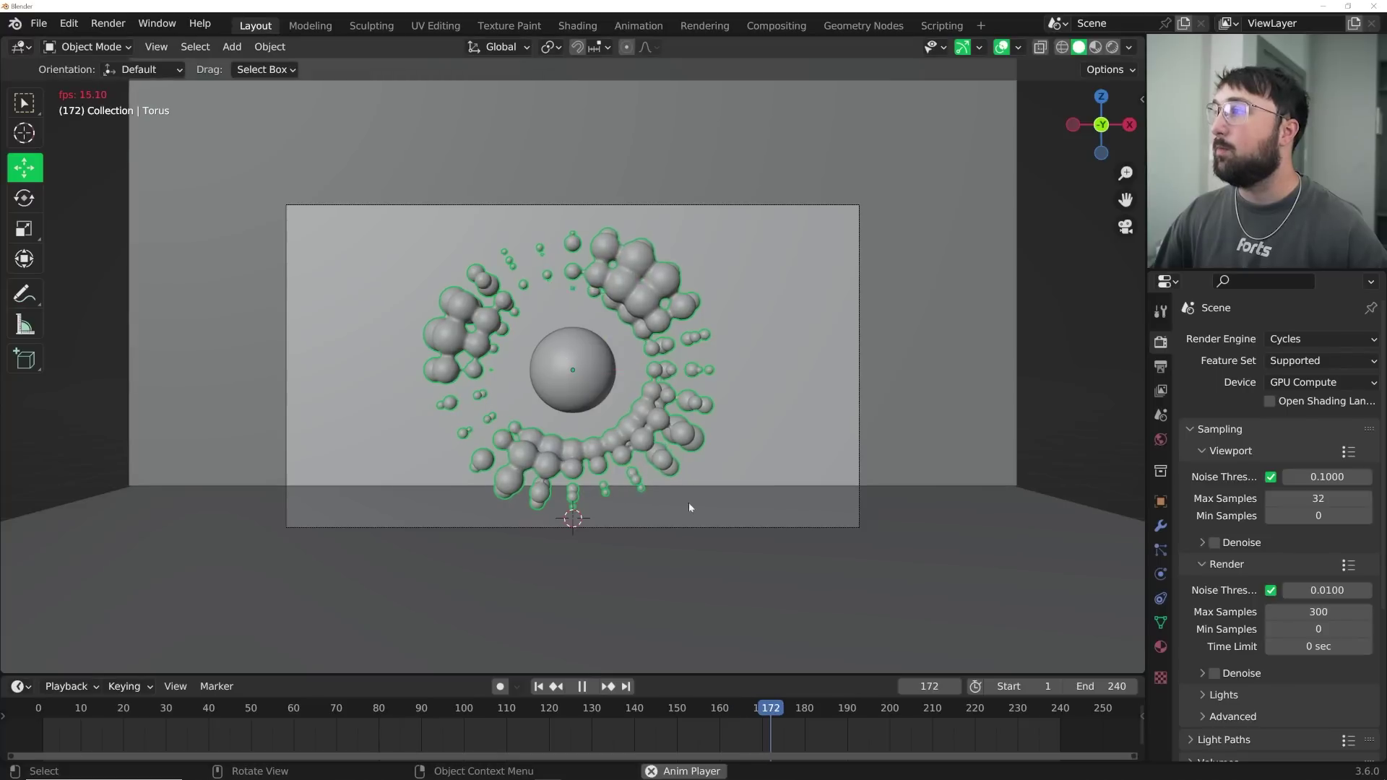
key(space)
drag(686, 710, 297, 684)
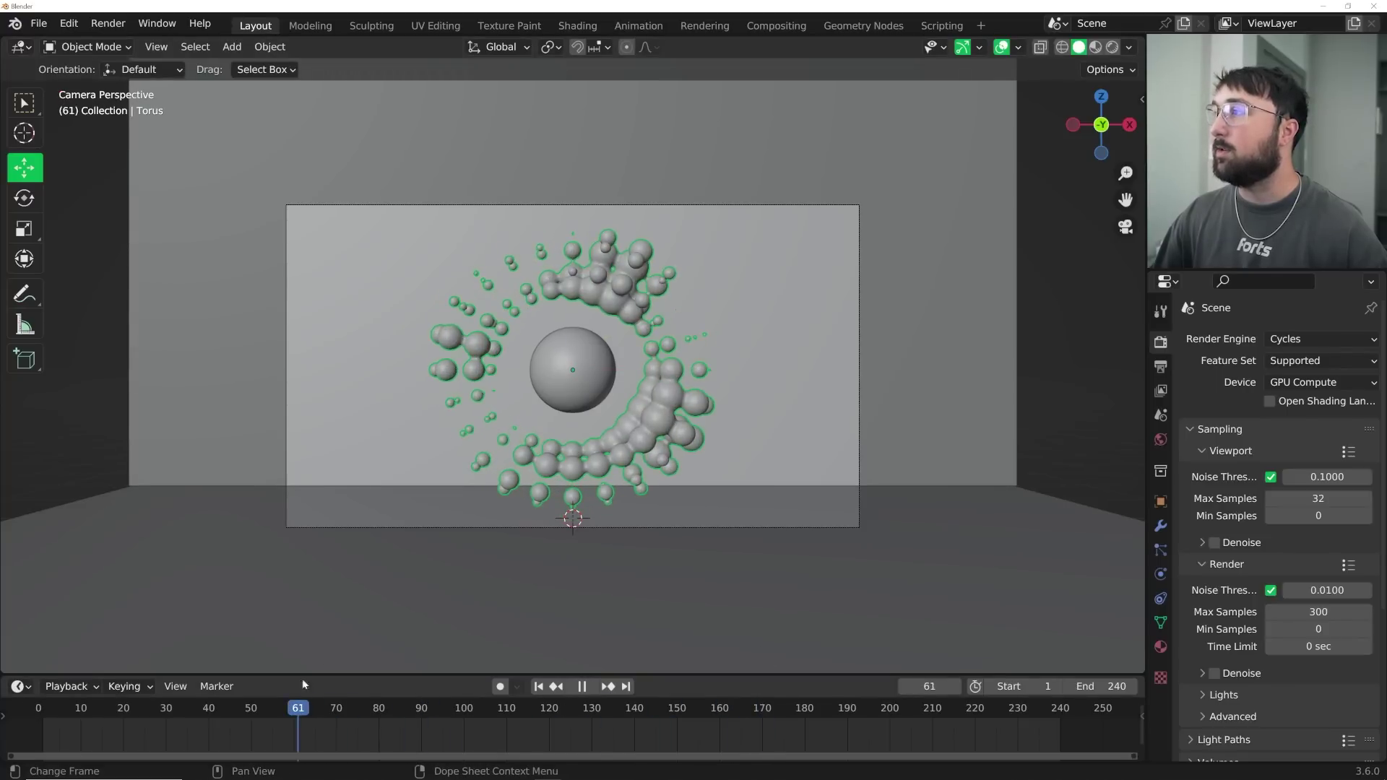
key(space)
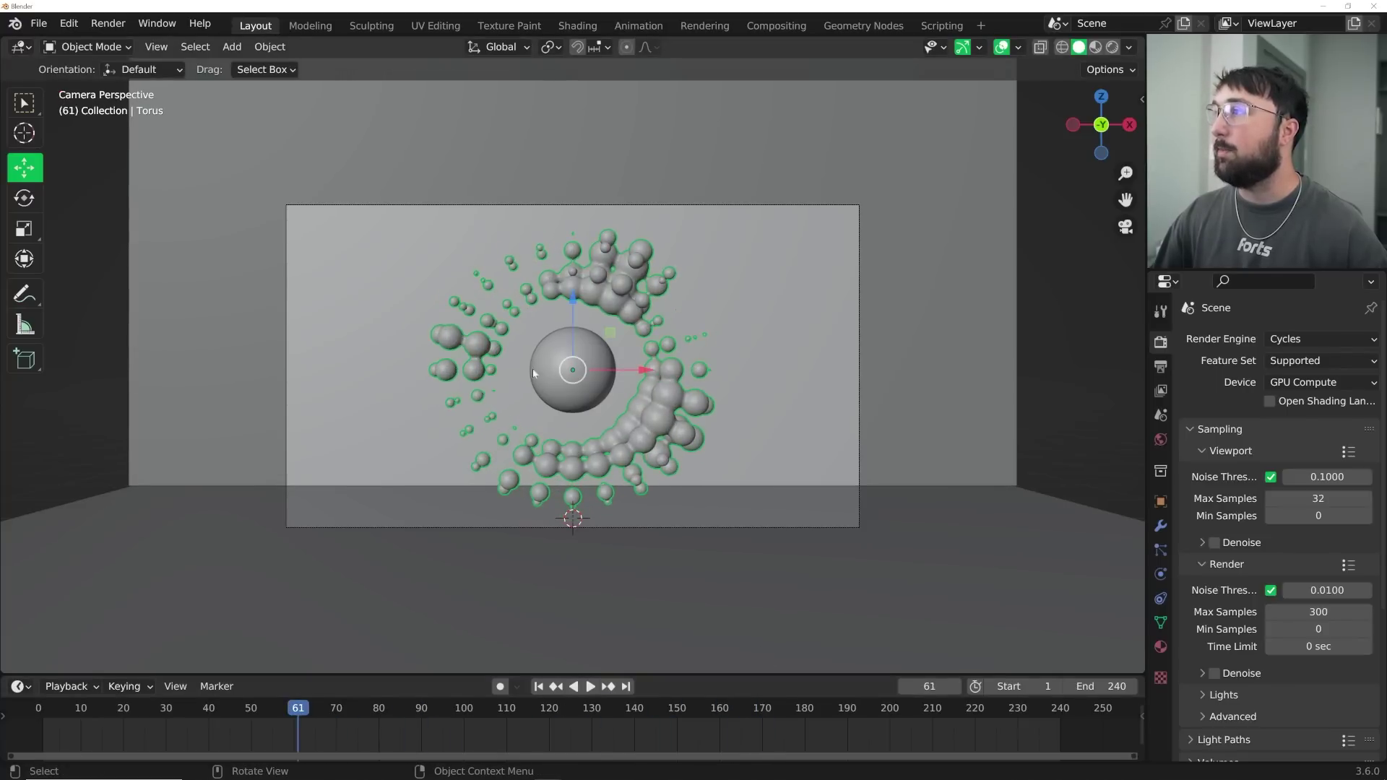
- Select the central sphere and scale it up uniformly by about 1.215
key(s)
right_click(595, 355)
click(601, 358)
key(s)
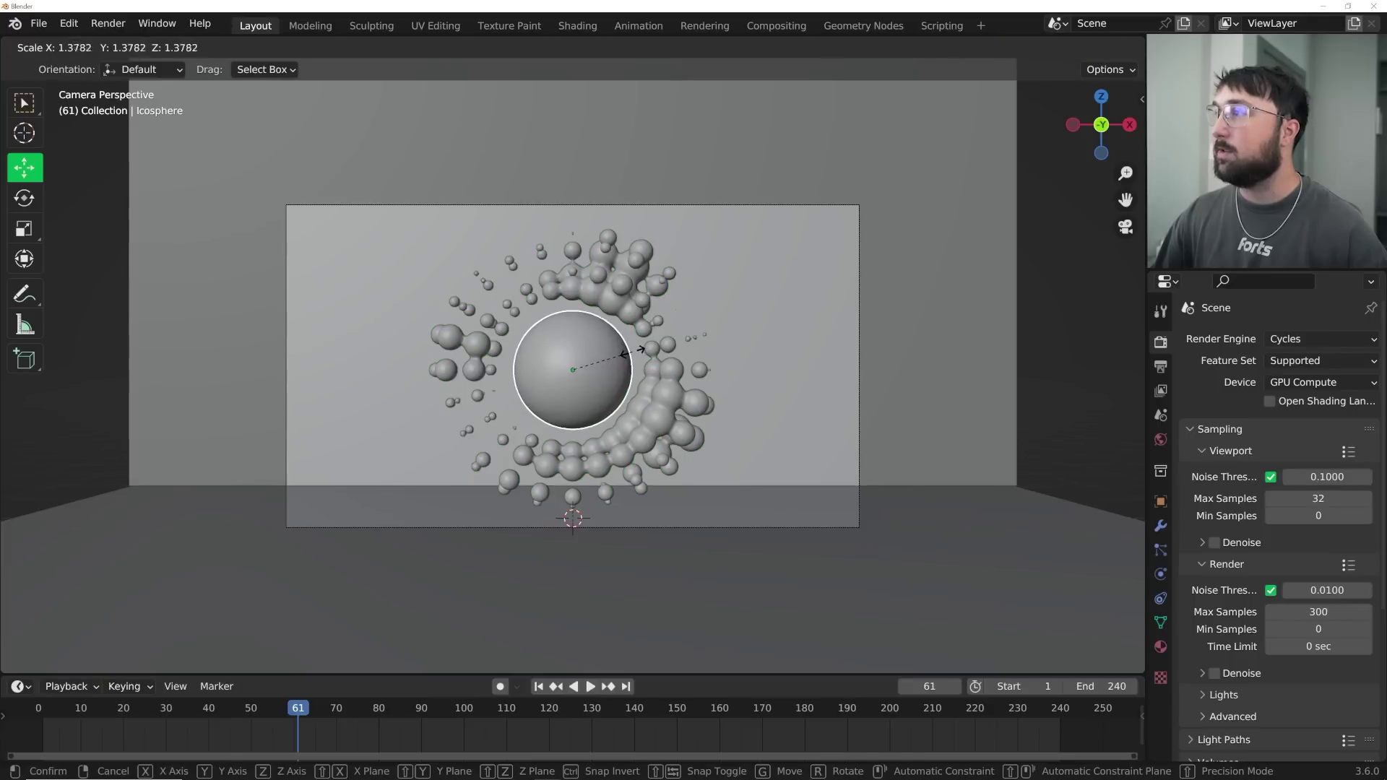
click(624, 353)
- Switch to material preview and give the central sphere a new material with a black base color
middle_drag(624, 353, 580, 434)
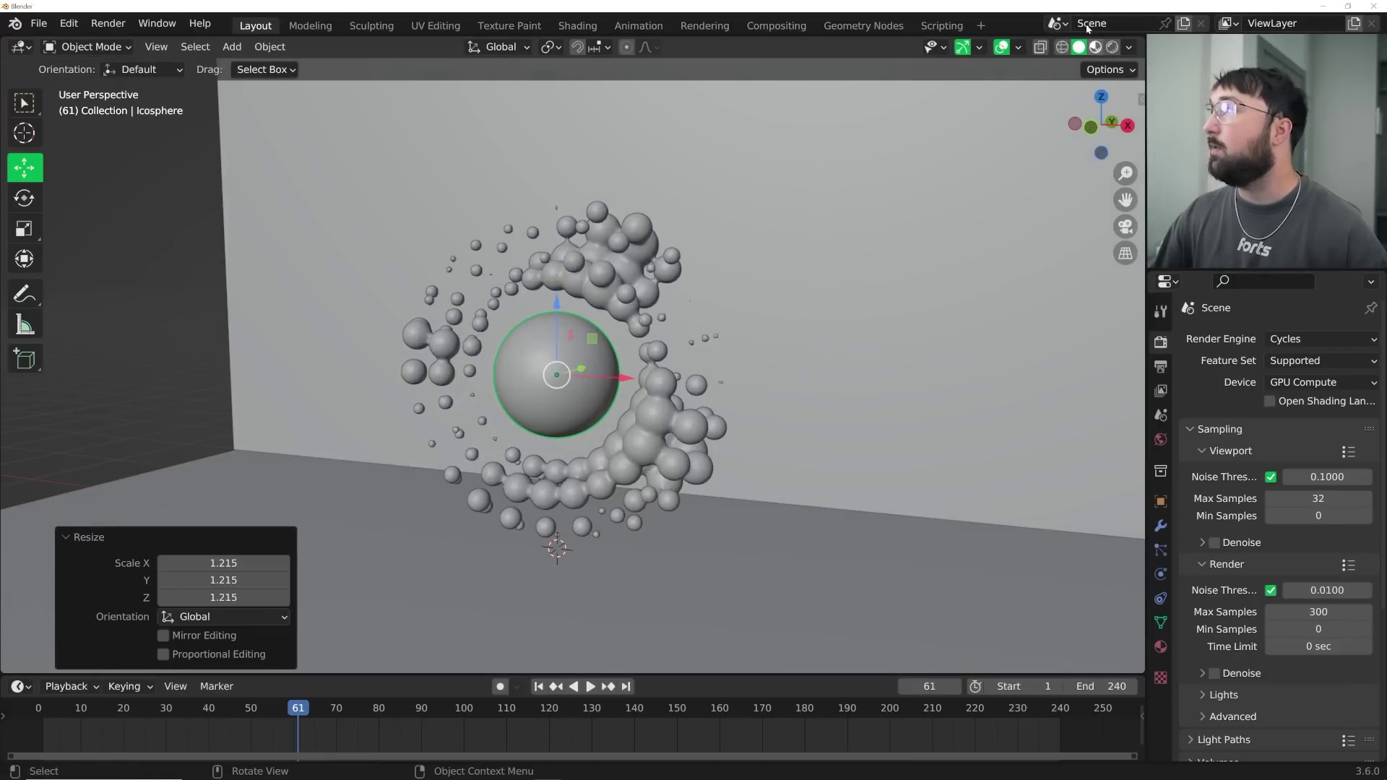
click(1093, 49)
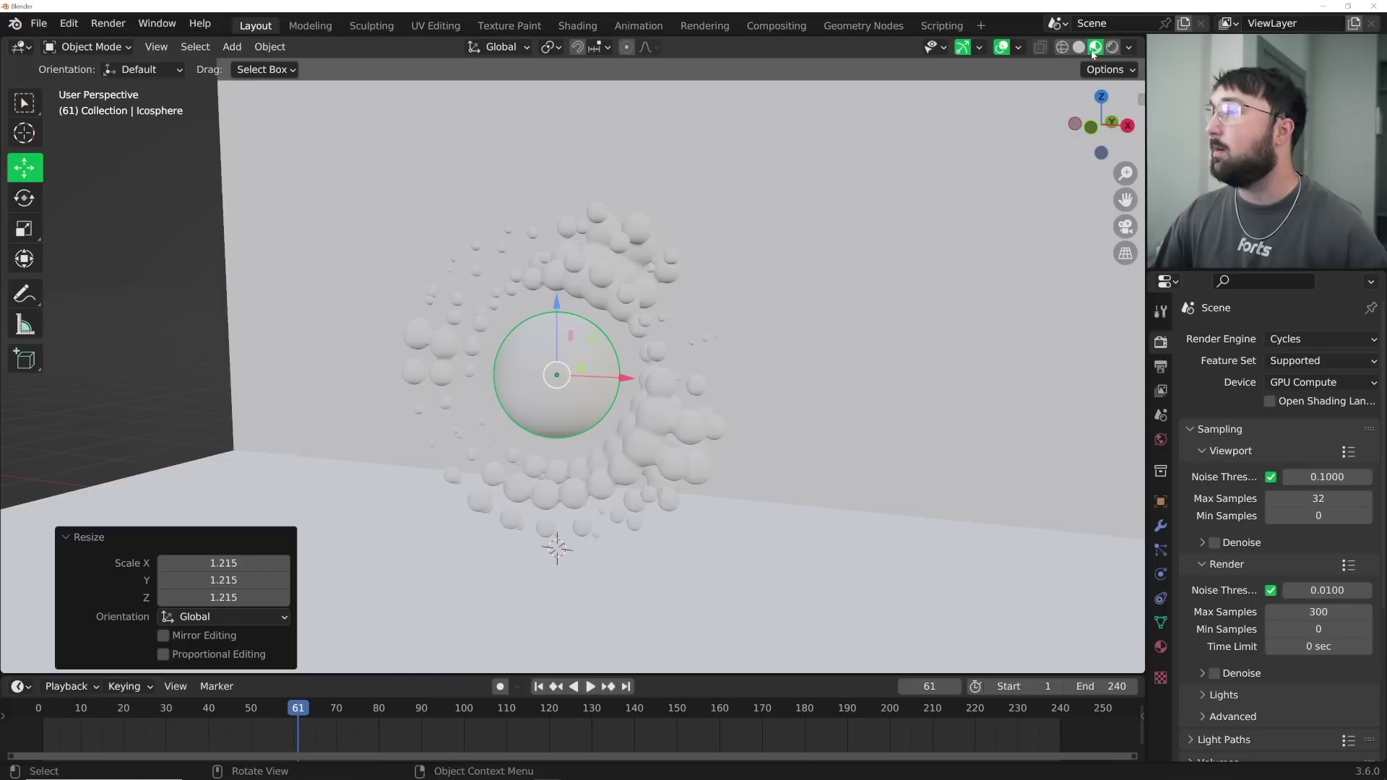
click(1160, 646)
click(1324, 415)
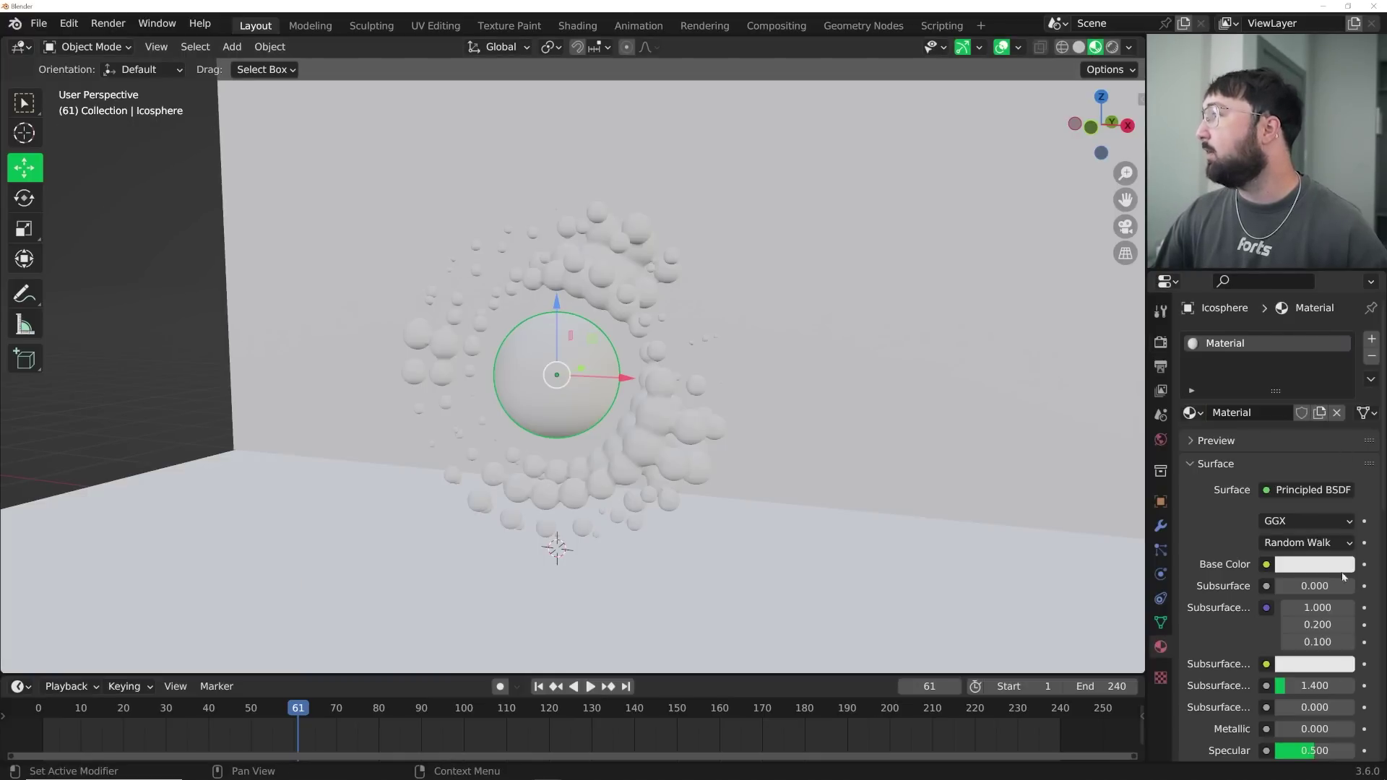
click(1306, 564)
click(1348, 432)
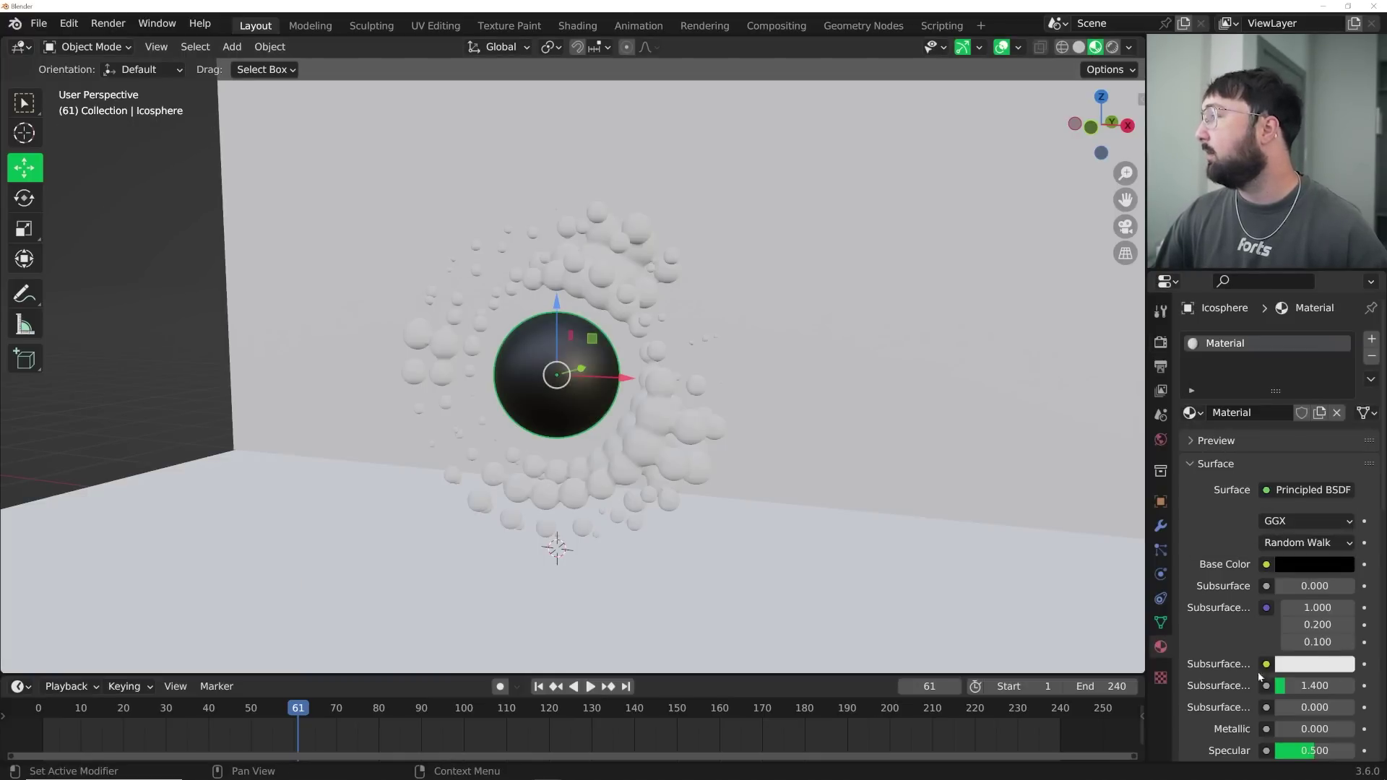
- Set the central sphere material's roughness to about 0.074 and rename the material gew
scroll(1316, 674, down, 3)
drag(1314, 693, 1271, 693)
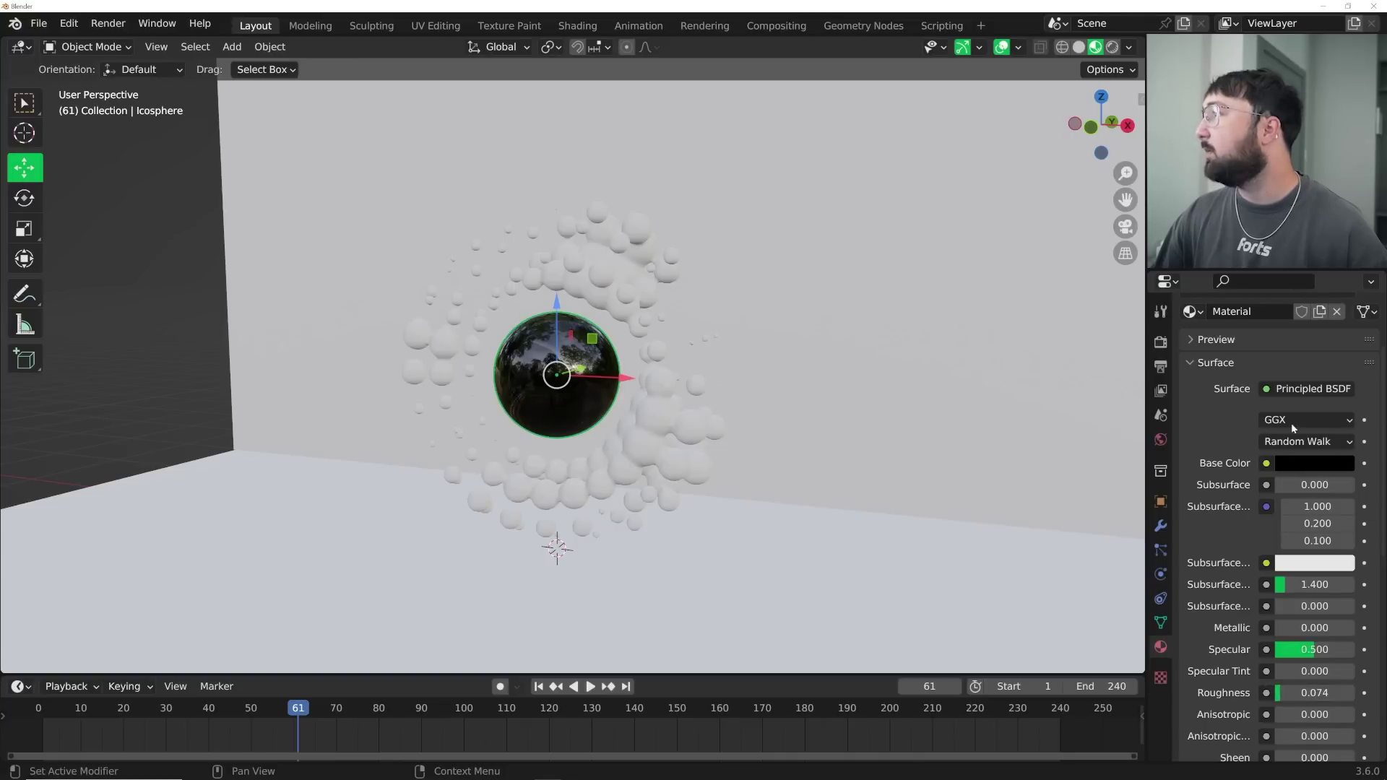
scroll(1287, 405, up, 4)
text(gew)
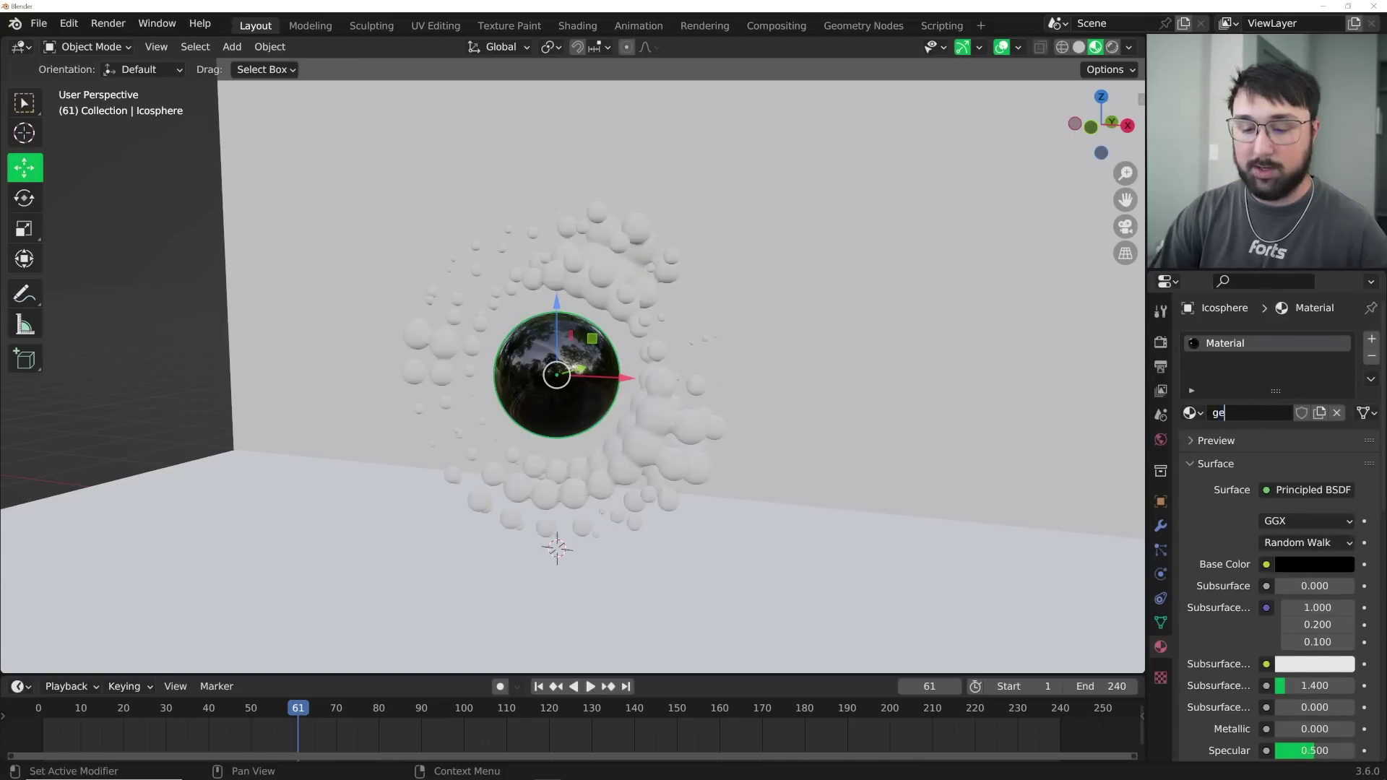
- Select the ring and add a second Geometry Nodes modifier below its Remesh modifier
click(614, 276)
middle_drag(615, 275, 686, 278)
click(1161, 527)
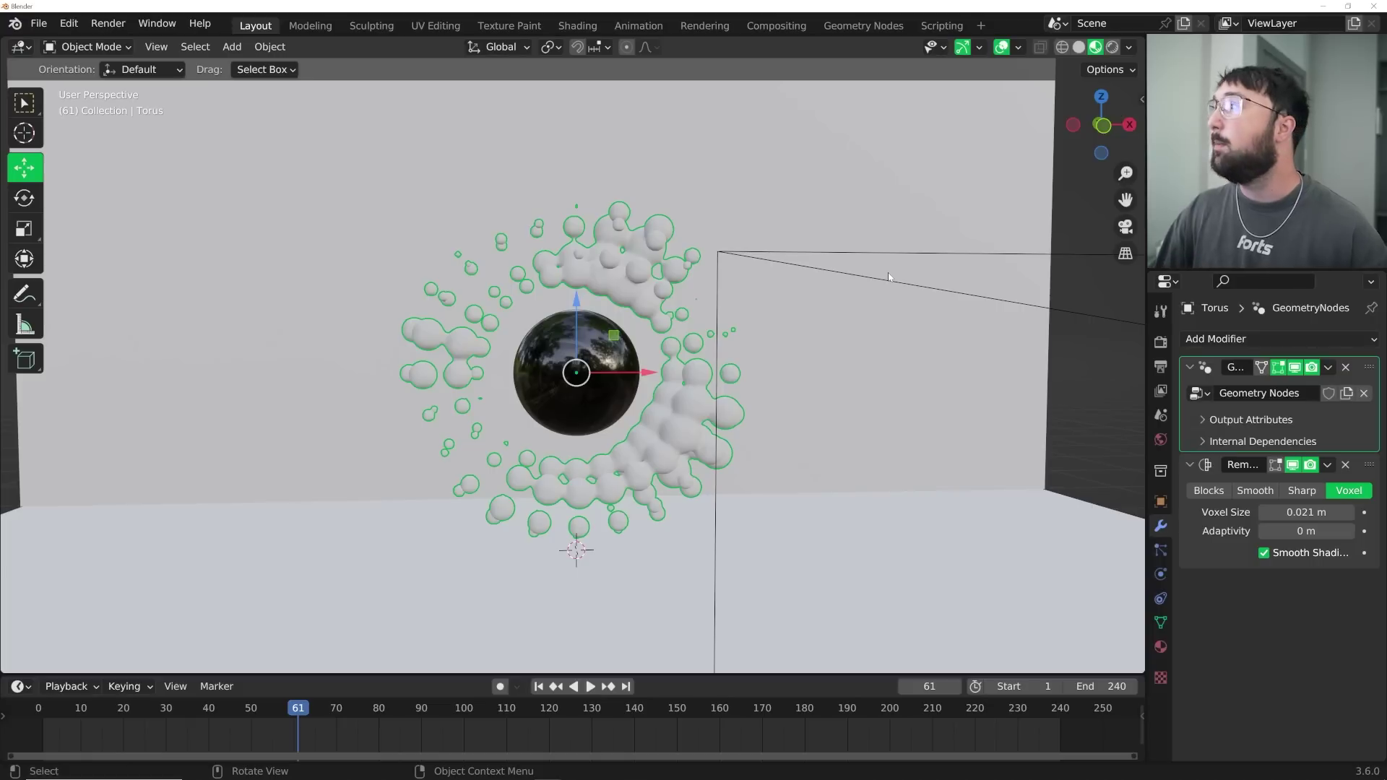
click(1364, 474)
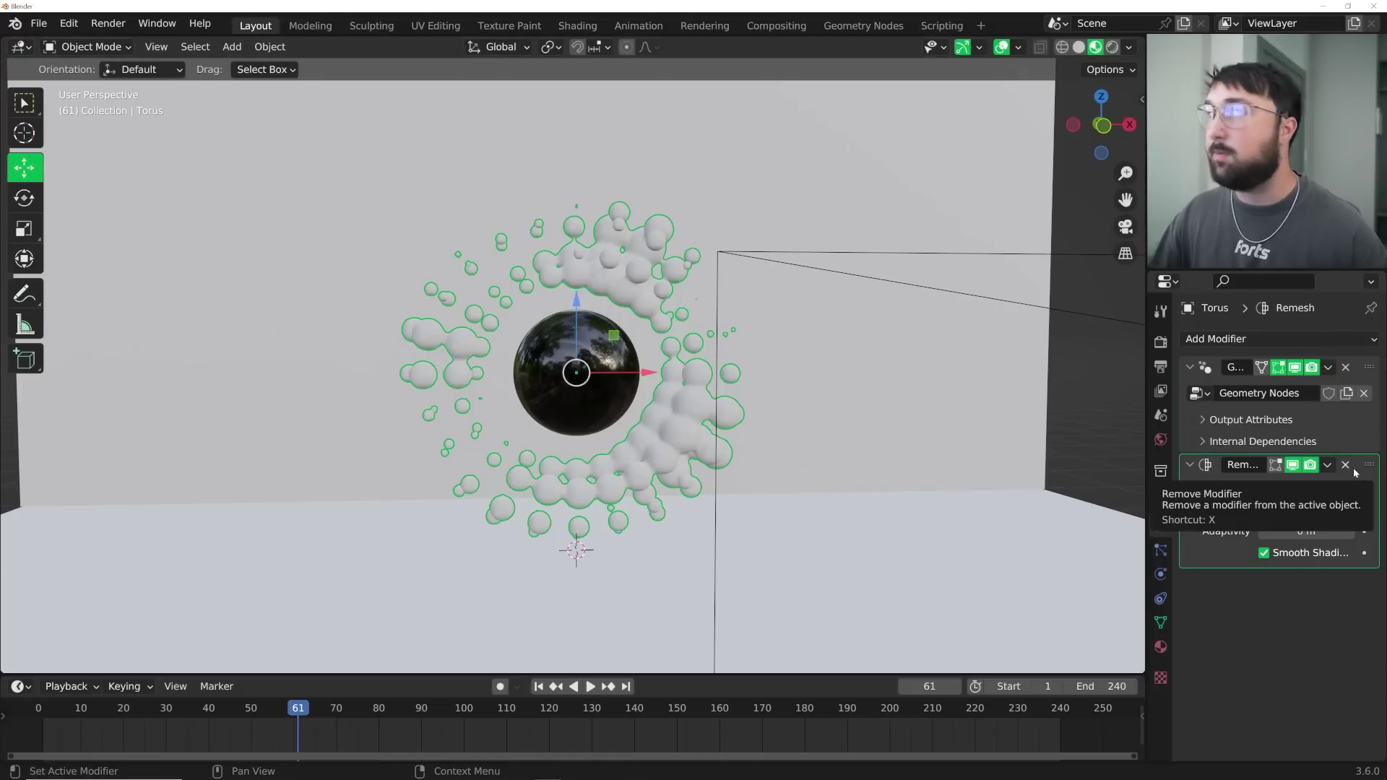
click(1269, 340)
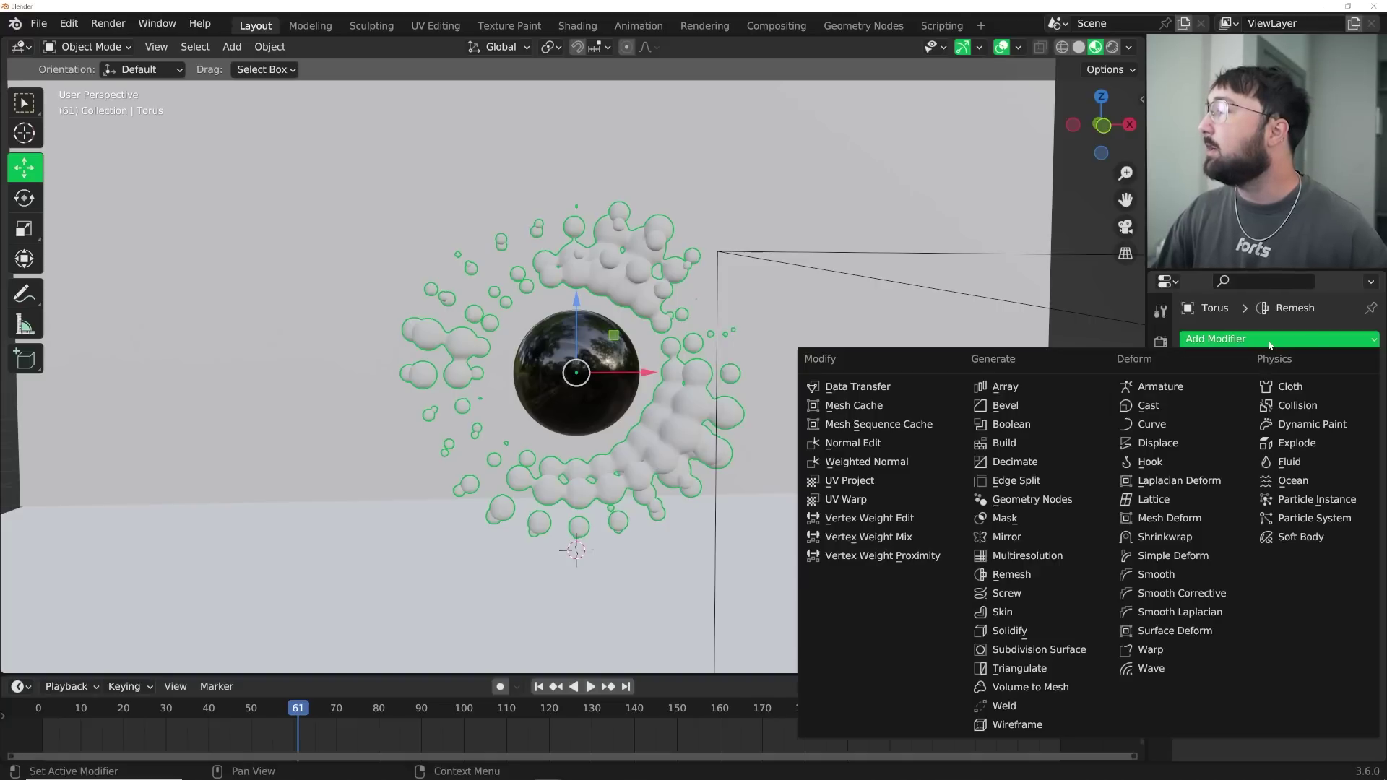
click(1032, 499)
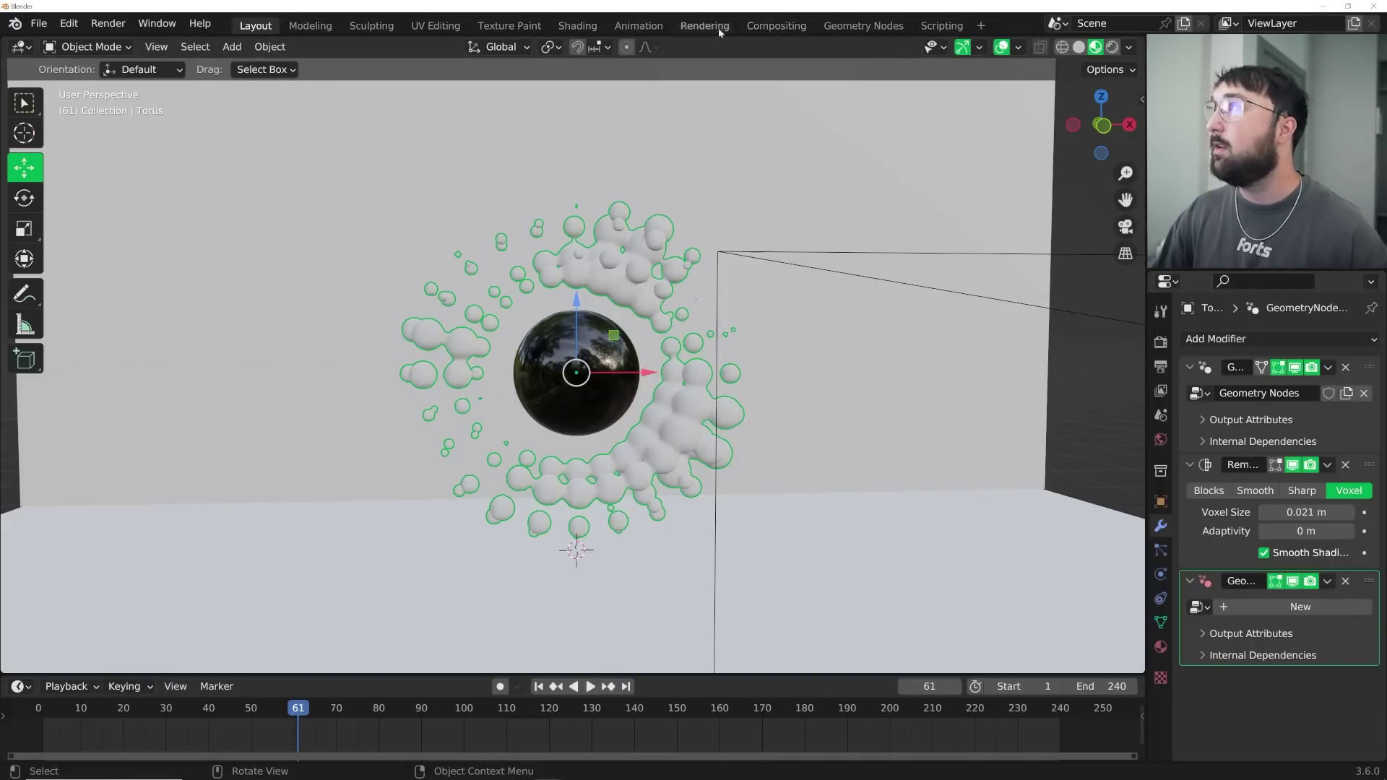
- Create a new node tree for the second Geometry Nodes modifier and insert a Set Material node between its group input and output
click(864, 26)
click(316, 46)
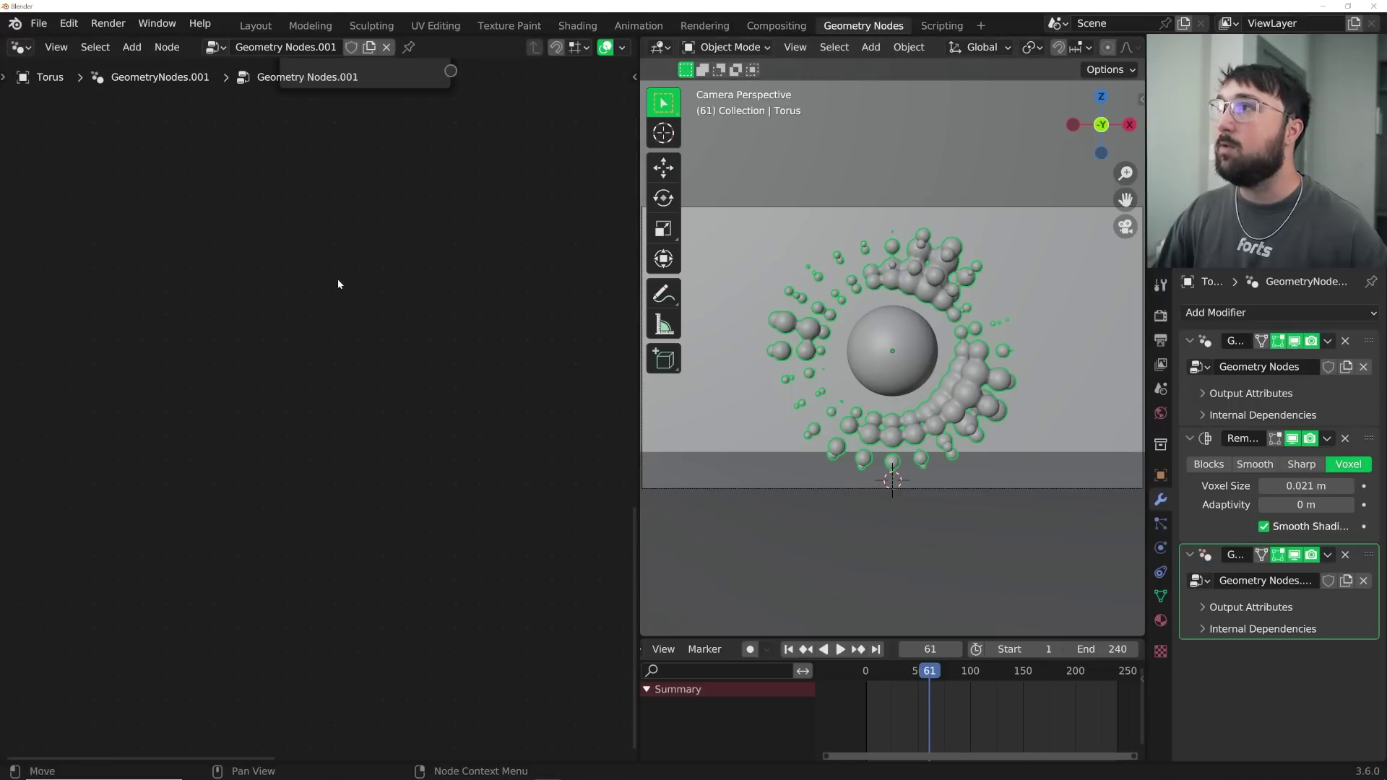
key(Home)
key(shift+a)
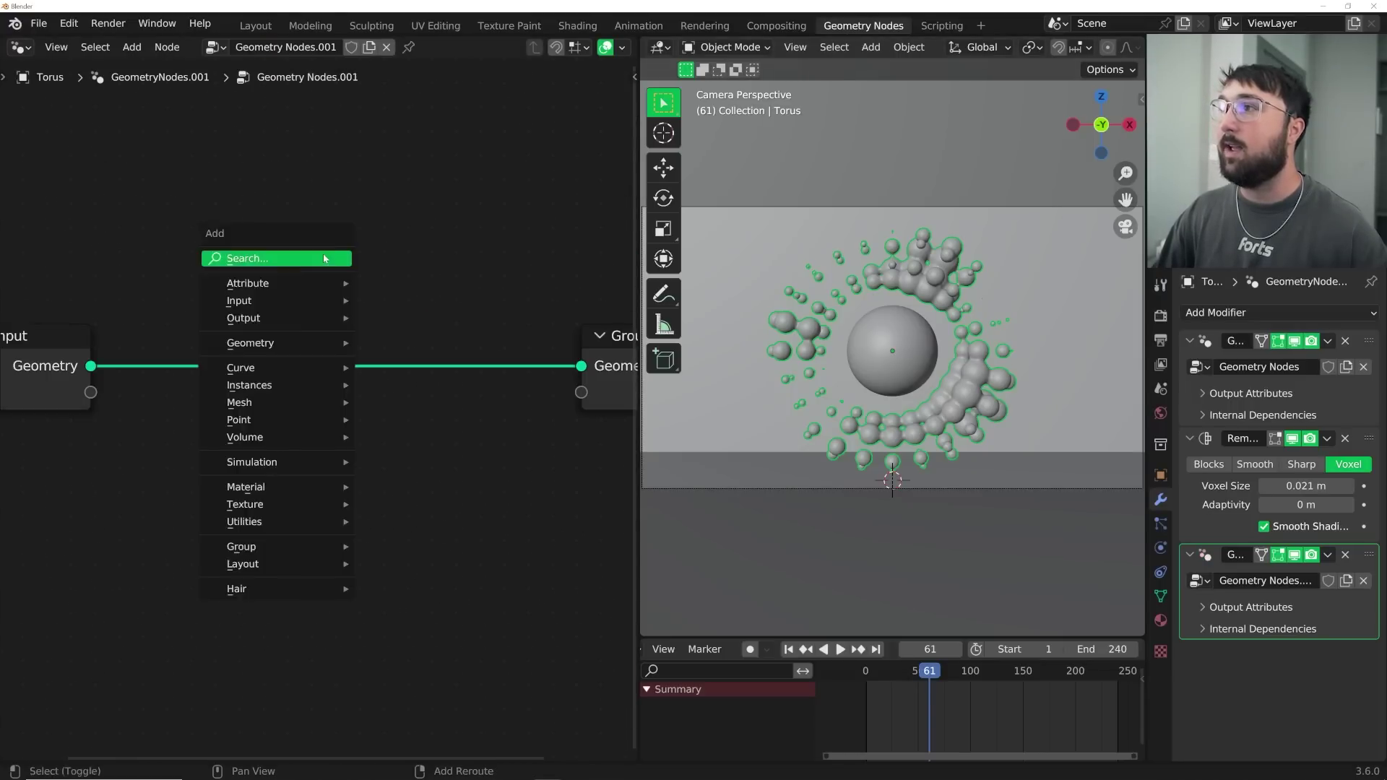
text(set m)
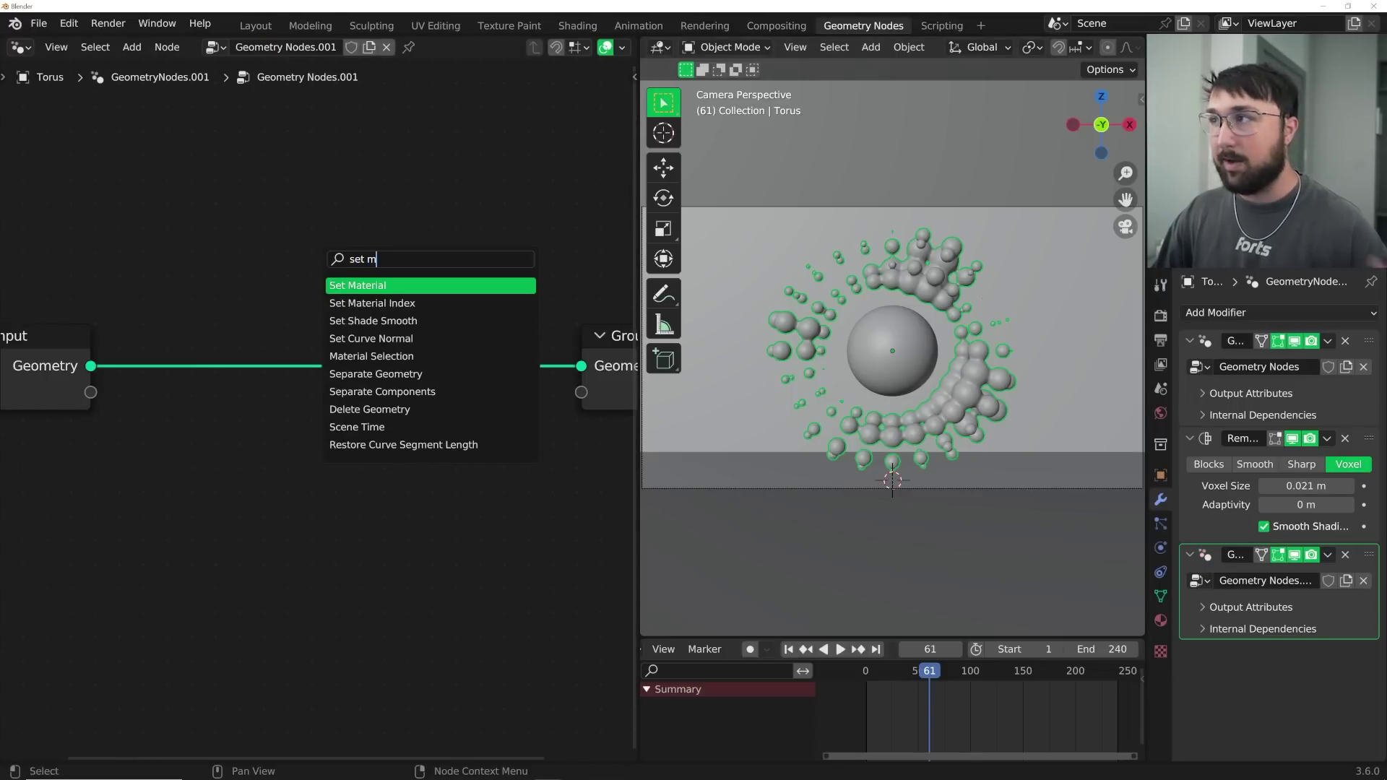
key(Return)
click(362, 318)
scroll(1125, 52, down, 5)
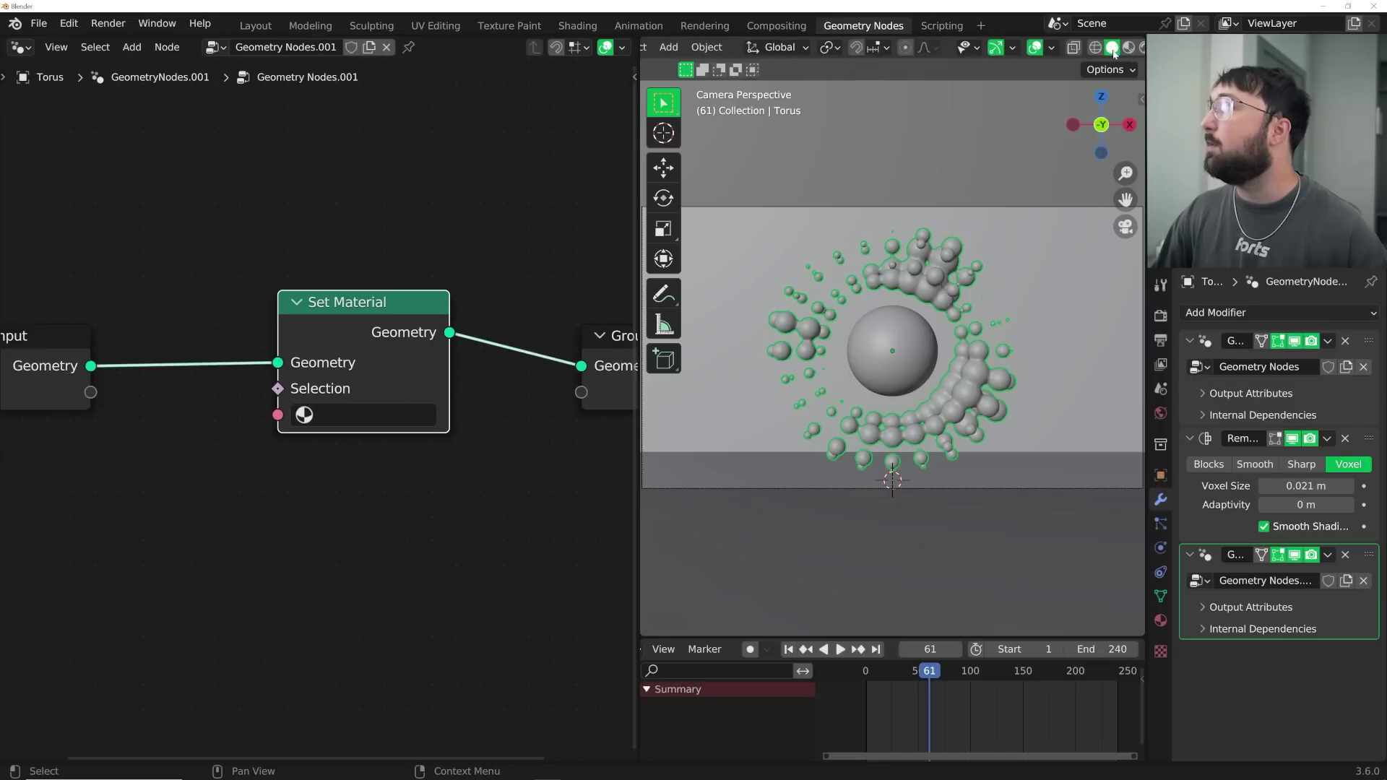
- Switch the node workspace's viewport to material preview and assign the gew material in the Set Material node
click(1096, 47)
scroll(955, 288, up, 6)
scroll(955, 288, down, 6)
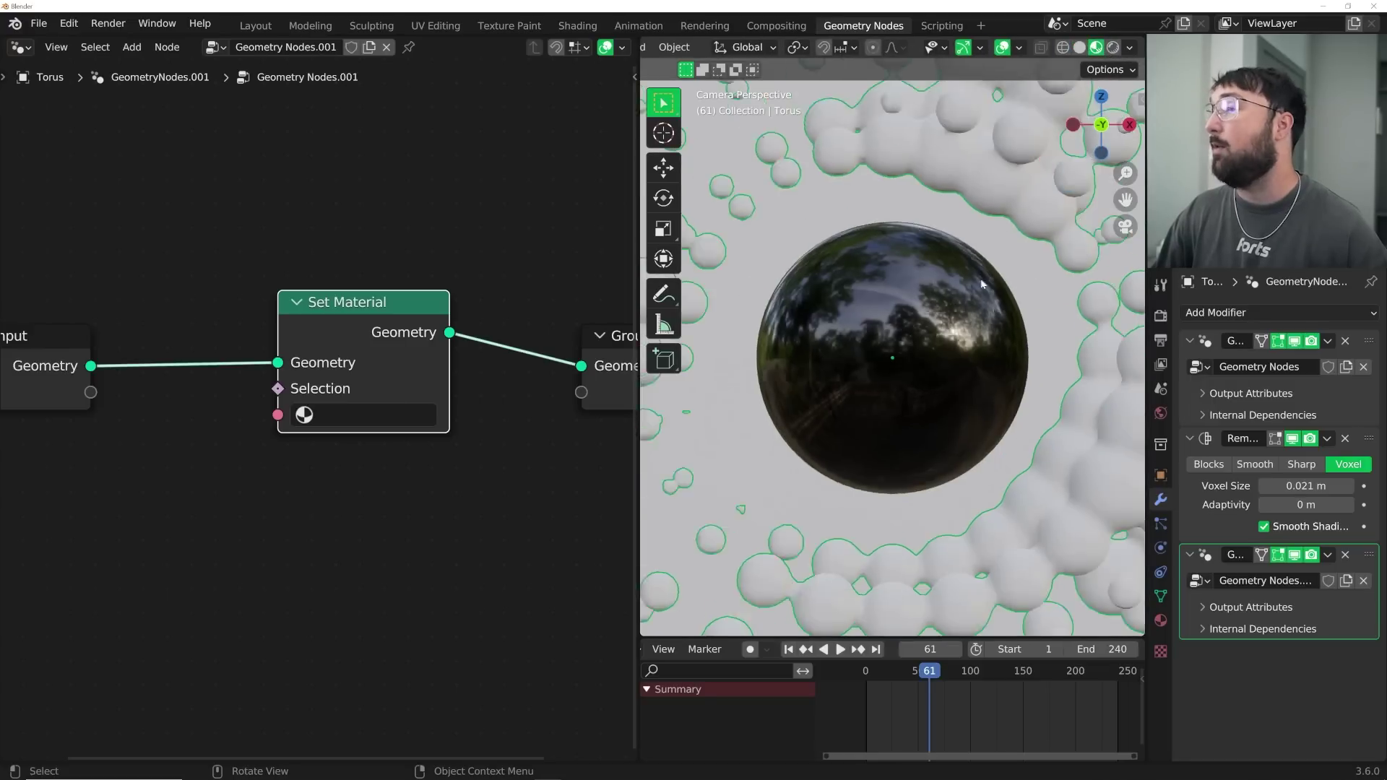
click(304, 415)
click(340, 446)
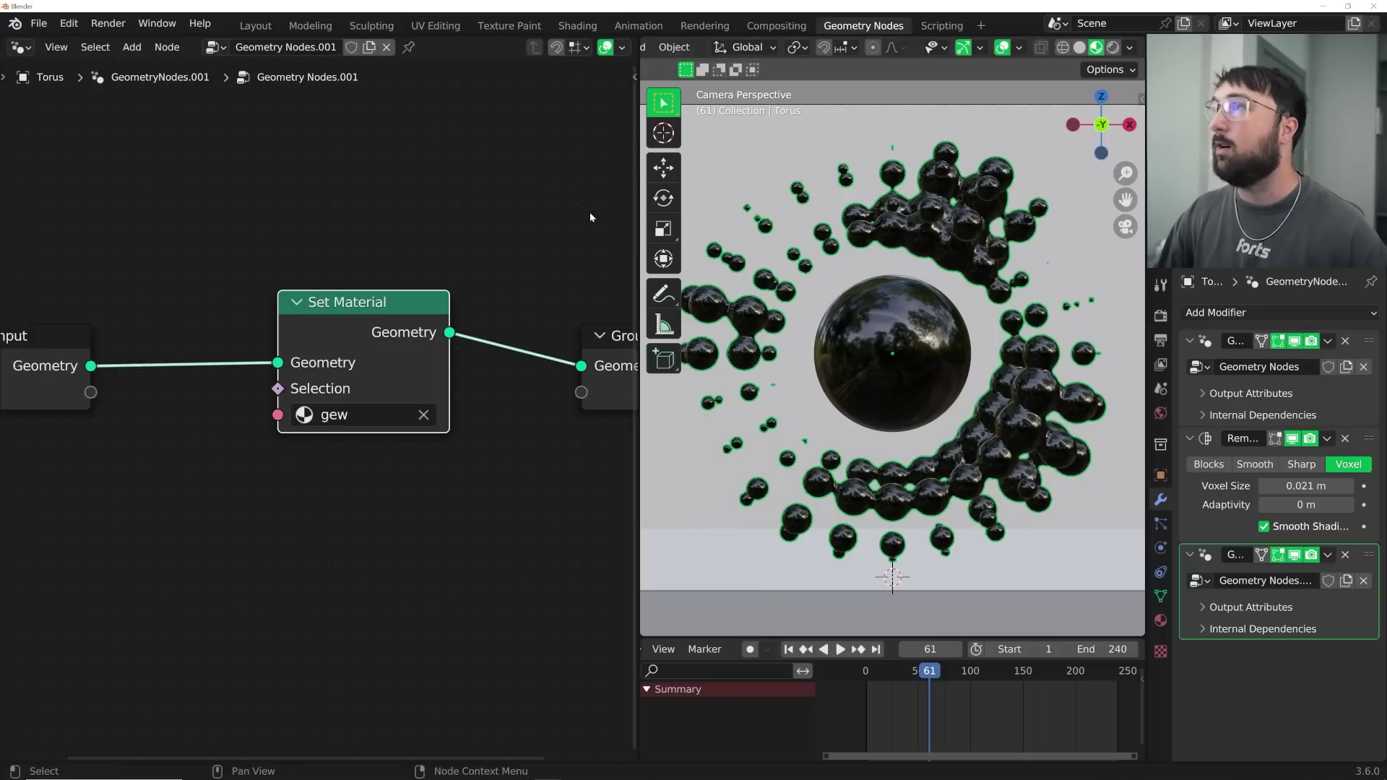
- Return to the Layout workspace and switch the viewport to rendered shading
click(256, 26)
key(KP_0)
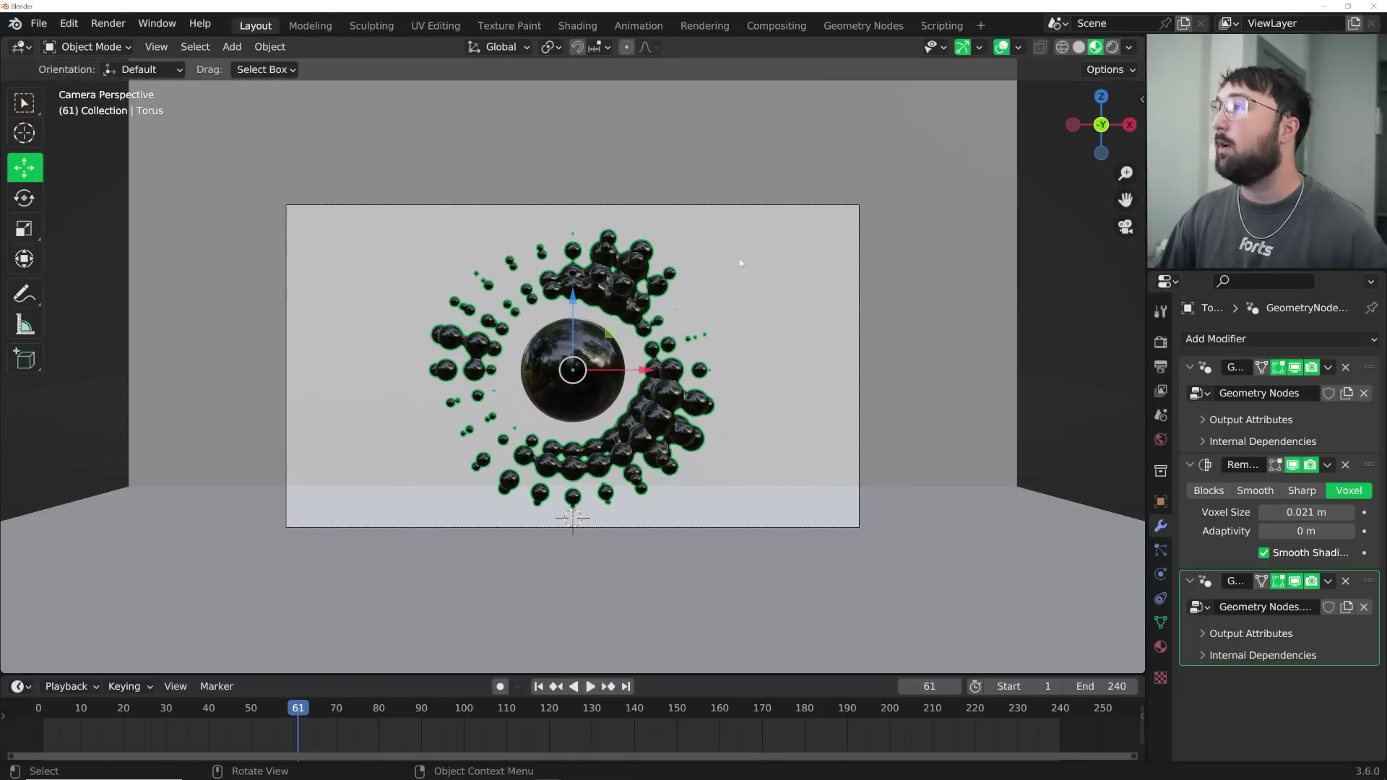
key(z)
middle_drag(645, 292, 615, 313)
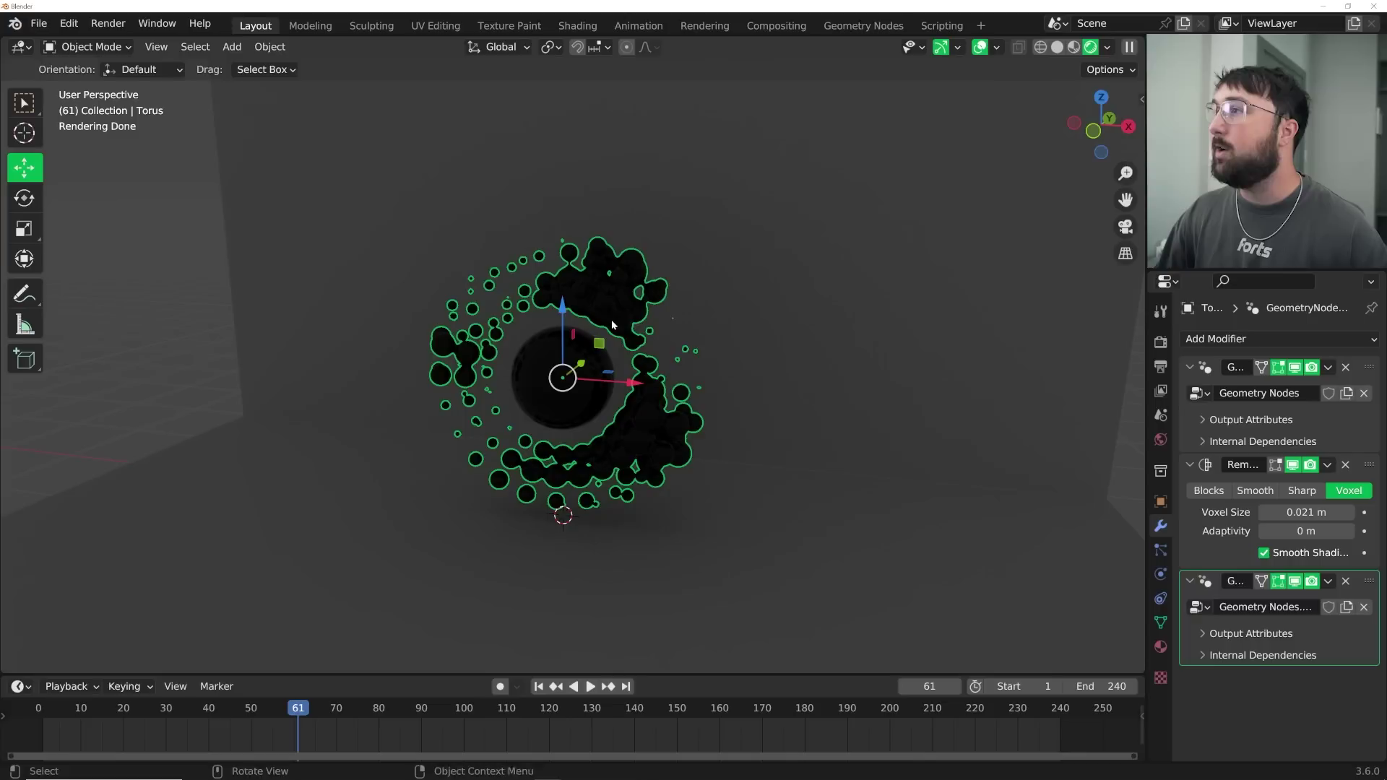
- Add an area light and raise it about 2.54 m along Z to above the central sphere
key(shift+a)
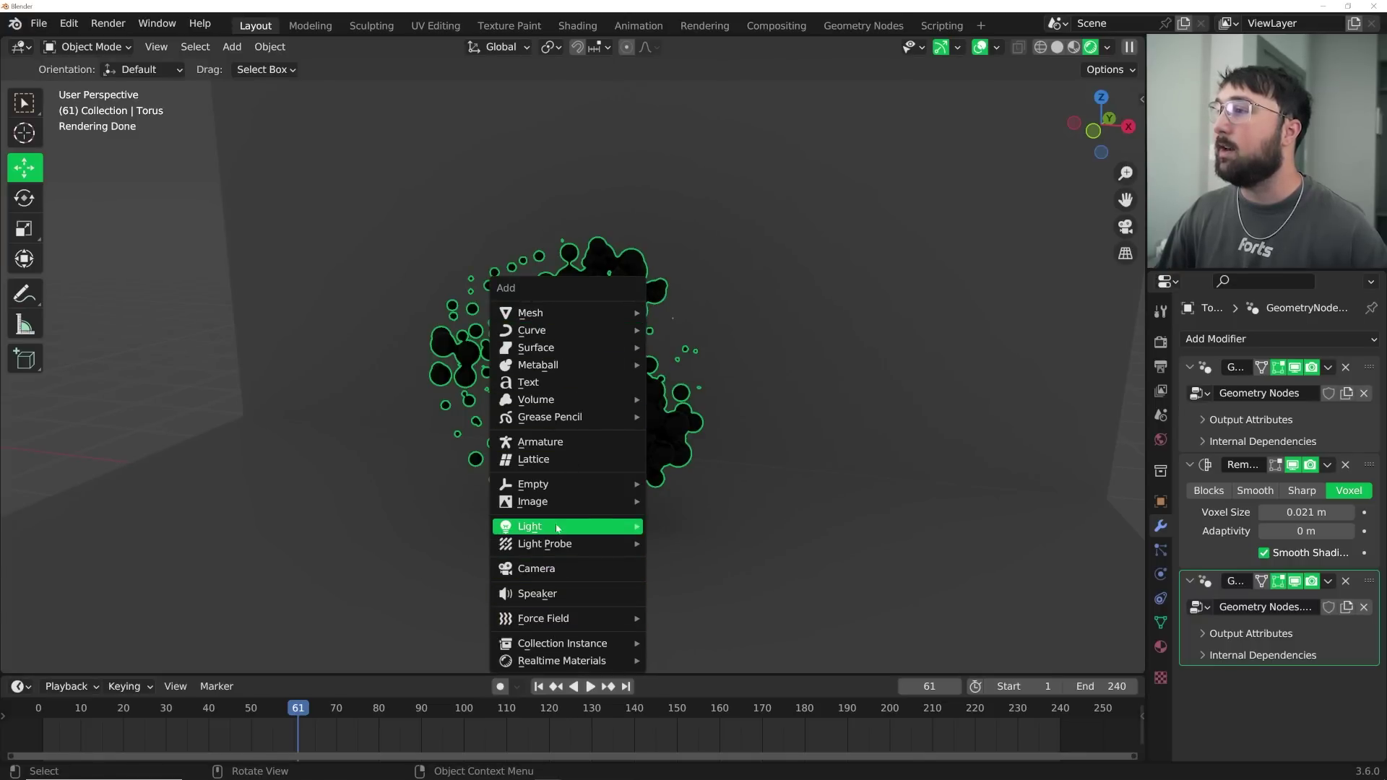
mouse_move(549, 526)
click(685, 585)
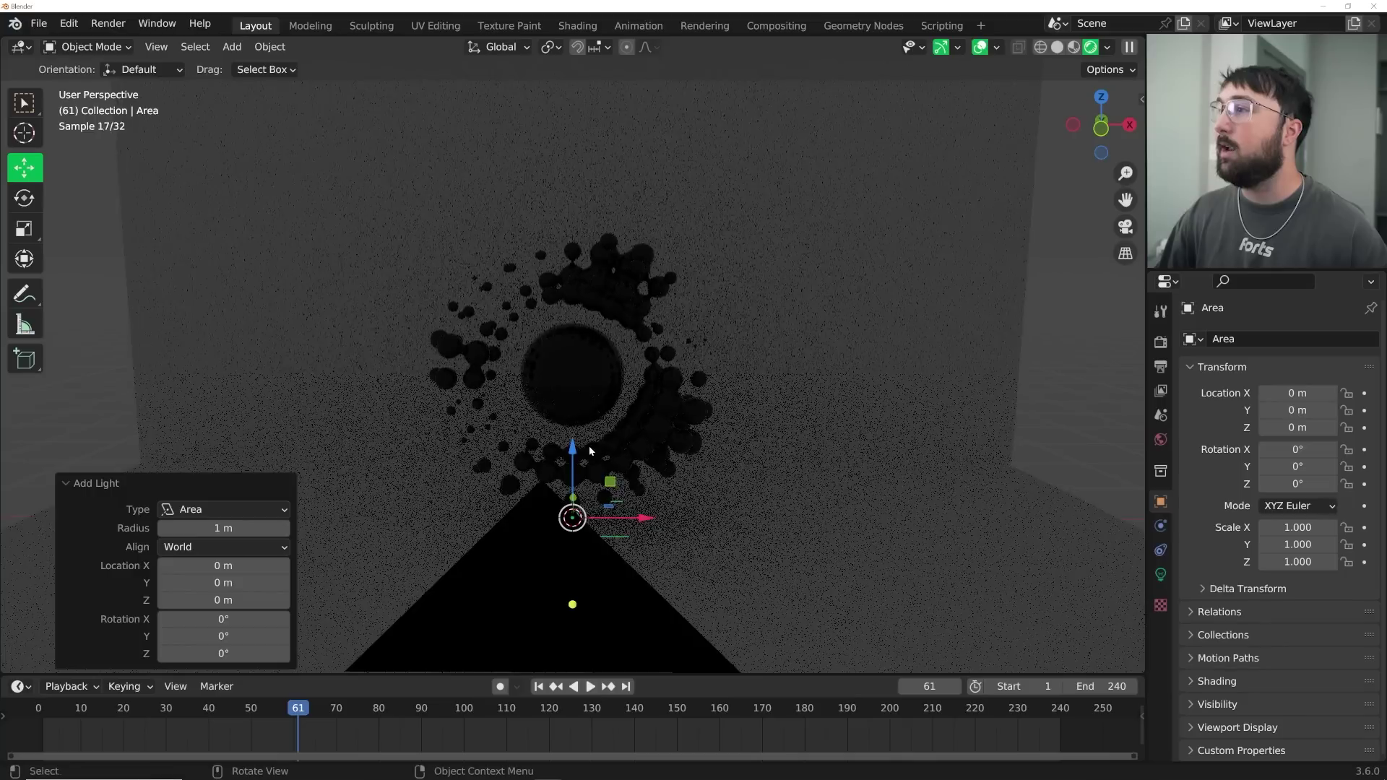
drag(587, 445, 587, 197)
middle_drag(587, 197, 650, 231)
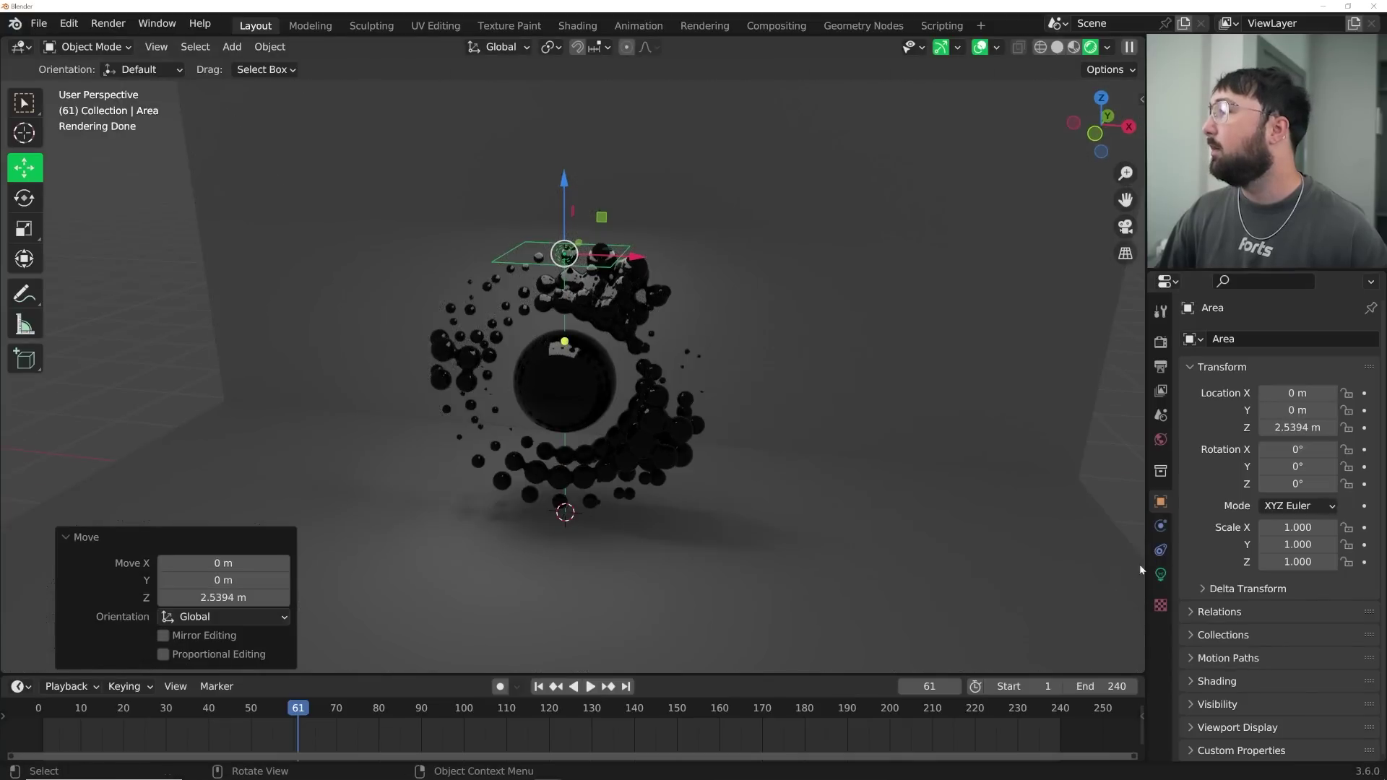
- Change the area light's shape to Disk
click(1160, 575)
click(1307, 484)
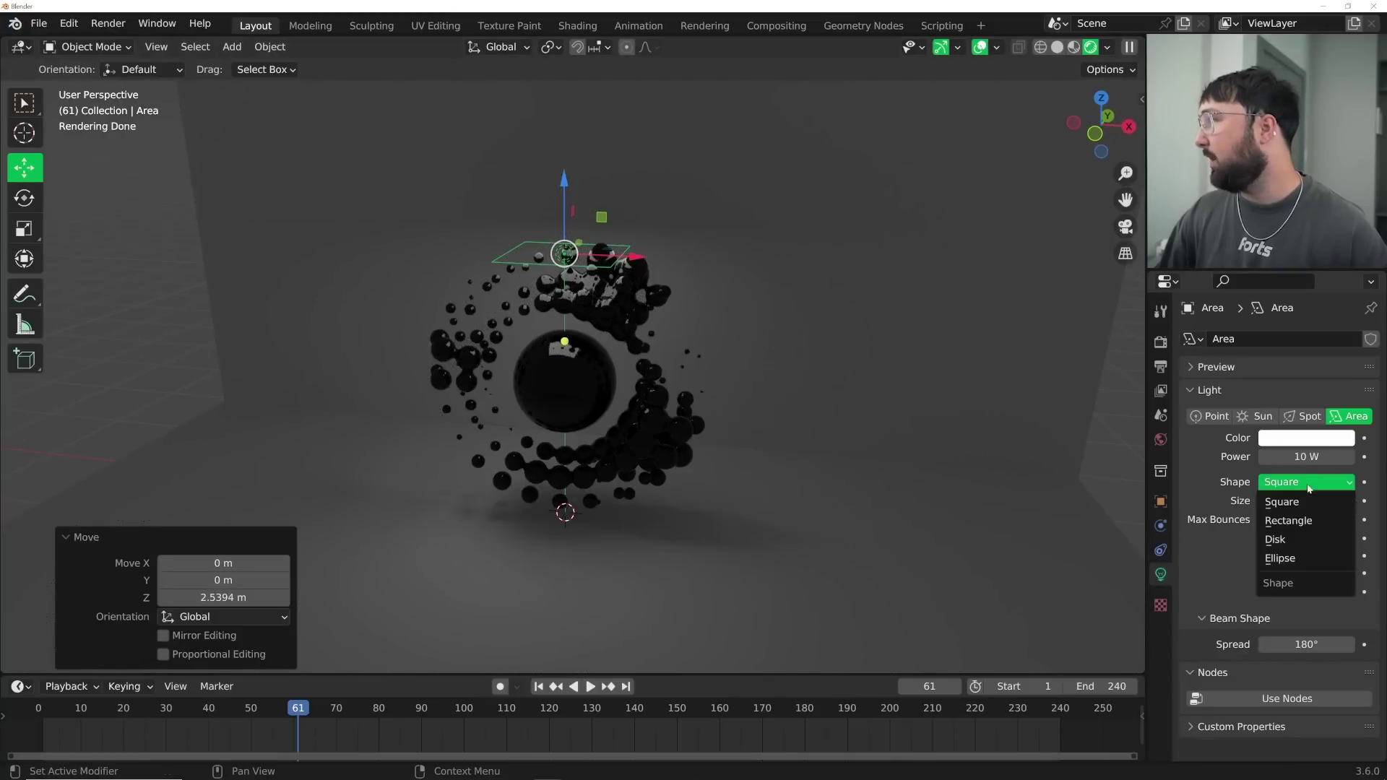
click(1301, 540)
- Move the disk light well out to the positive X side of the ring and slightly toward the camera, checking from several angles
middle_drag(600, 365, 654, 409)
key(g)
click(832, 338)
middle_drag(833, 342, 697, 469)
key(g)
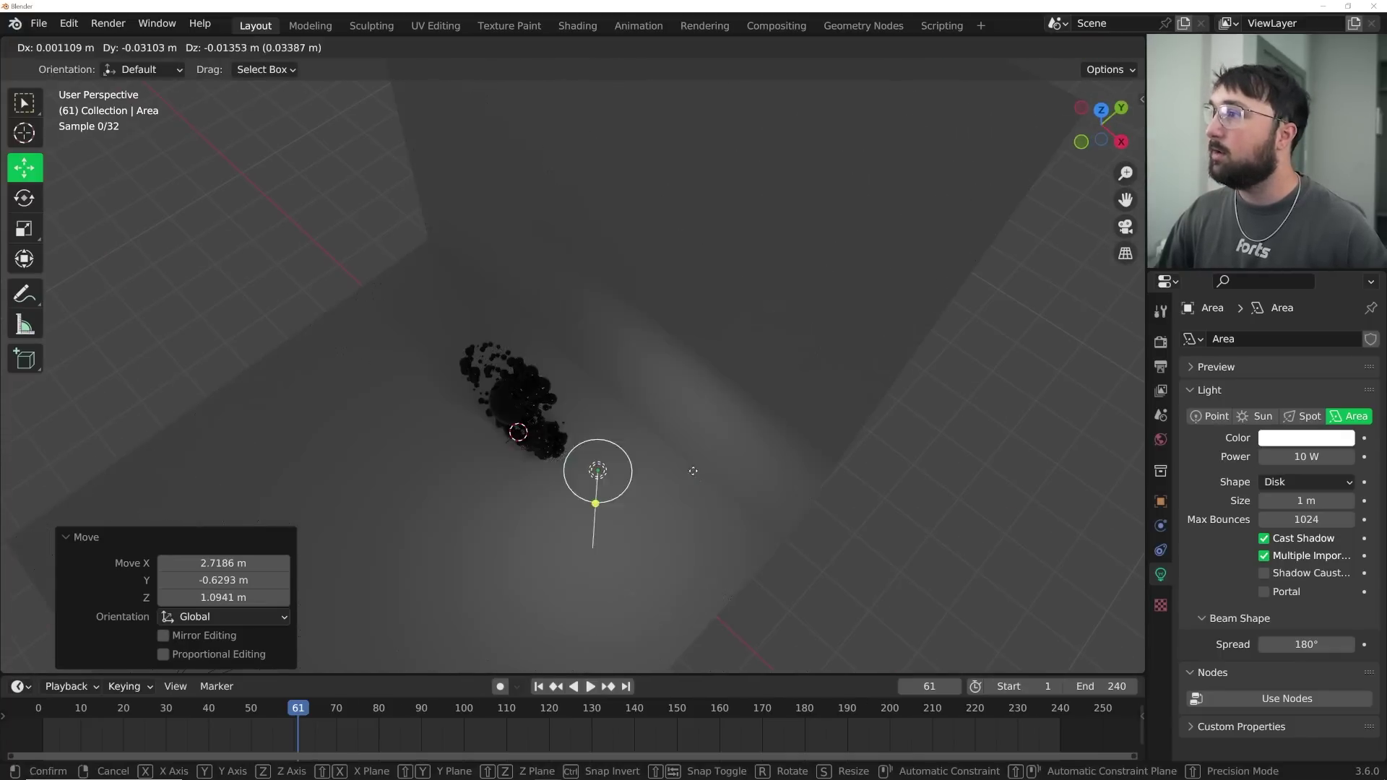
click(608, 532)
middle_drag(609, 537, 554, 564)
key(g)
click(497, 477)
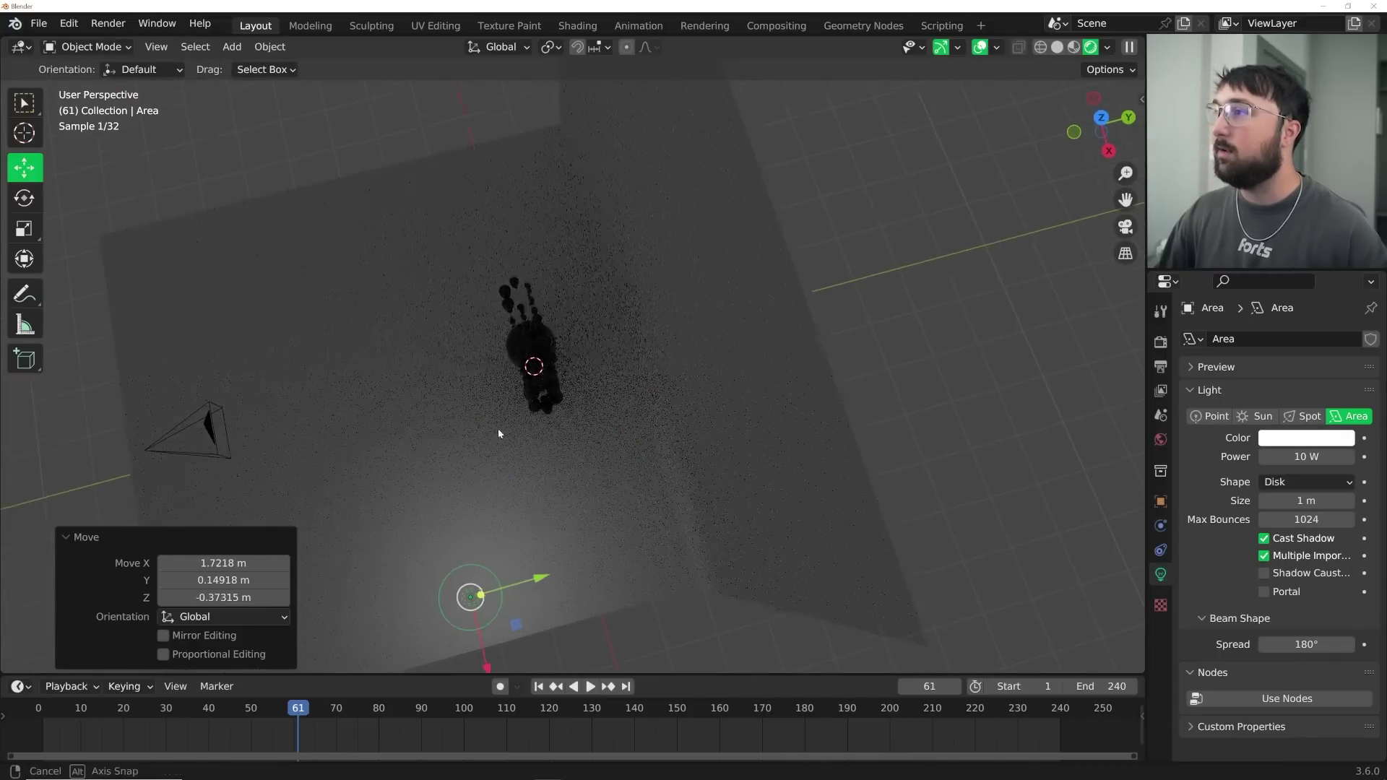
middle_drag(498, 431, 541, 304)
key(g)
click(501, 315)
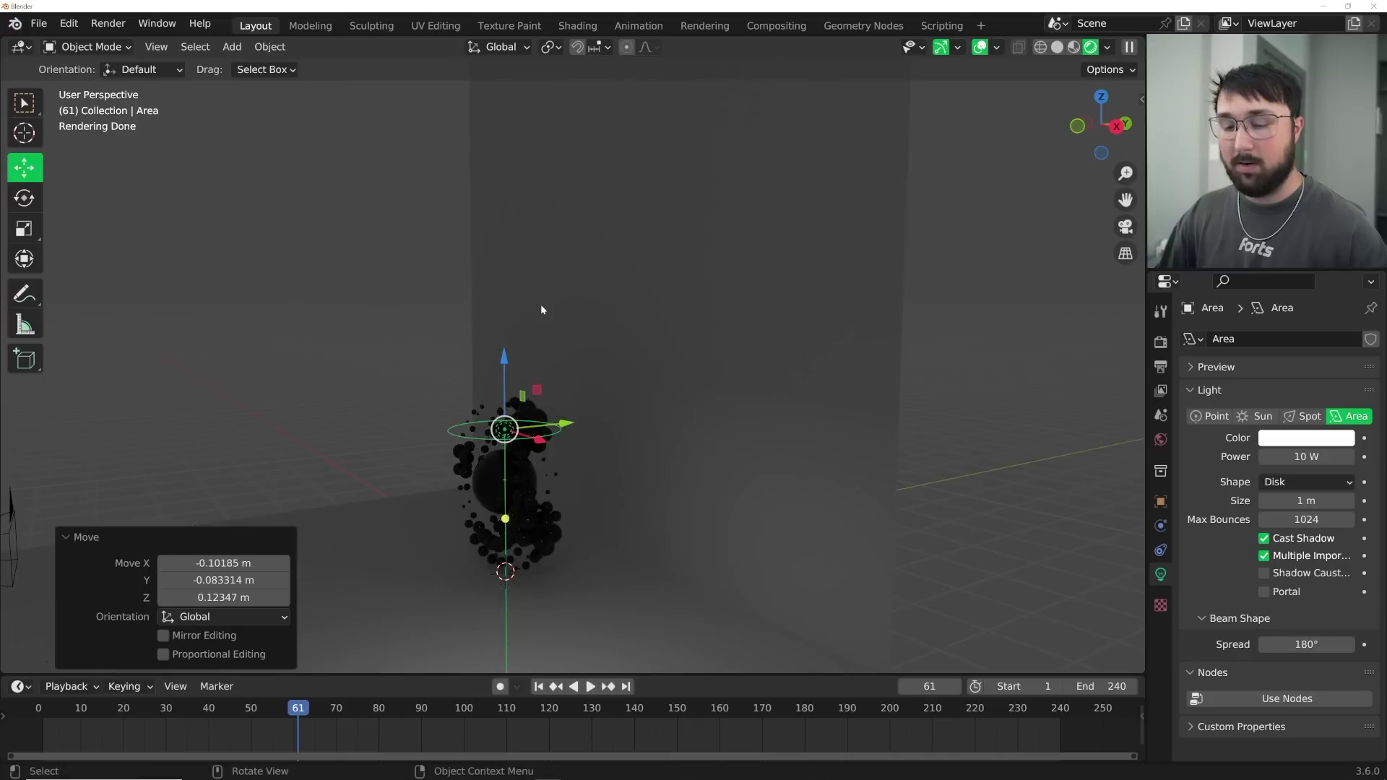
- Rotate the disk light freely by about 73.9° and 7.45° to face the ring, and check through the camera
key(r)
key(r)
click(543, 353)
key(KP_0)
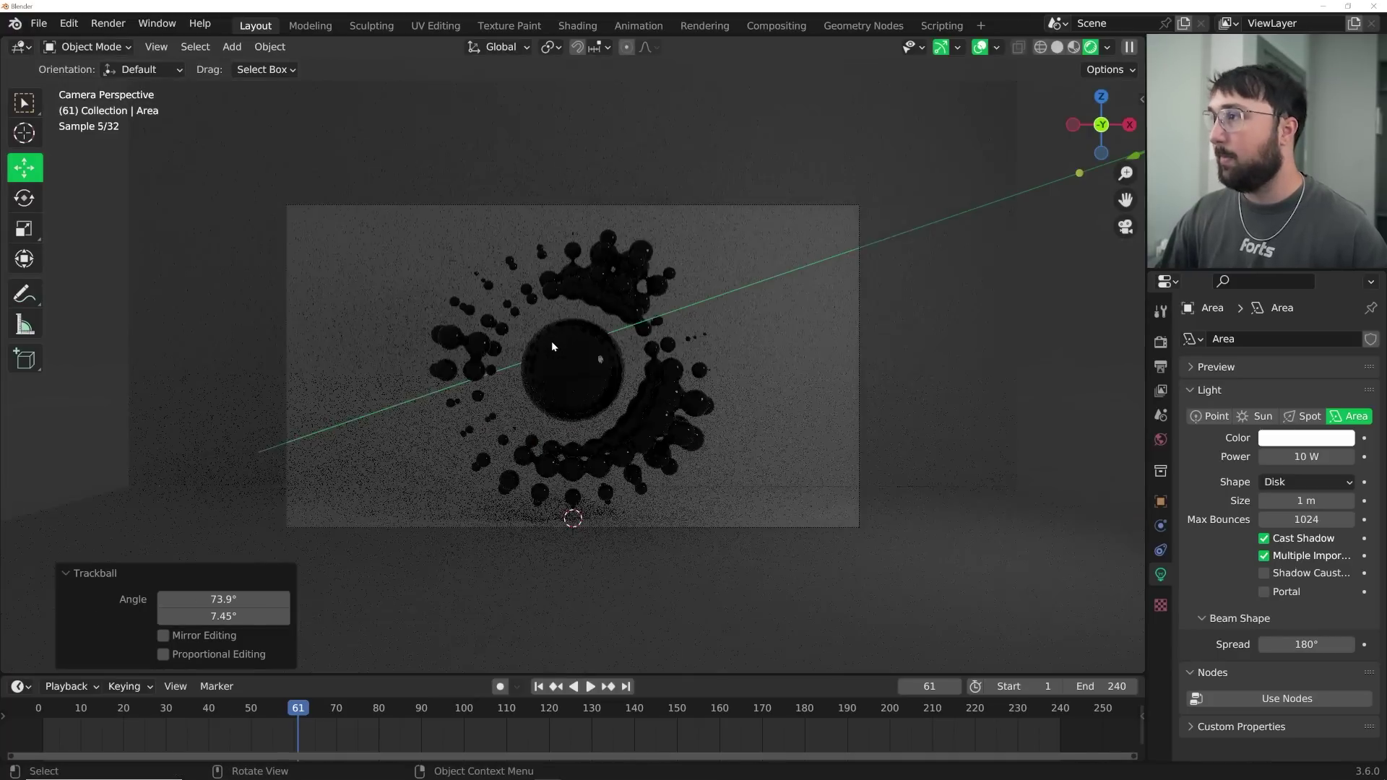
- Set the disk light's power to 300 W and narrow its beam spread to about 45°
click(1306, 457)
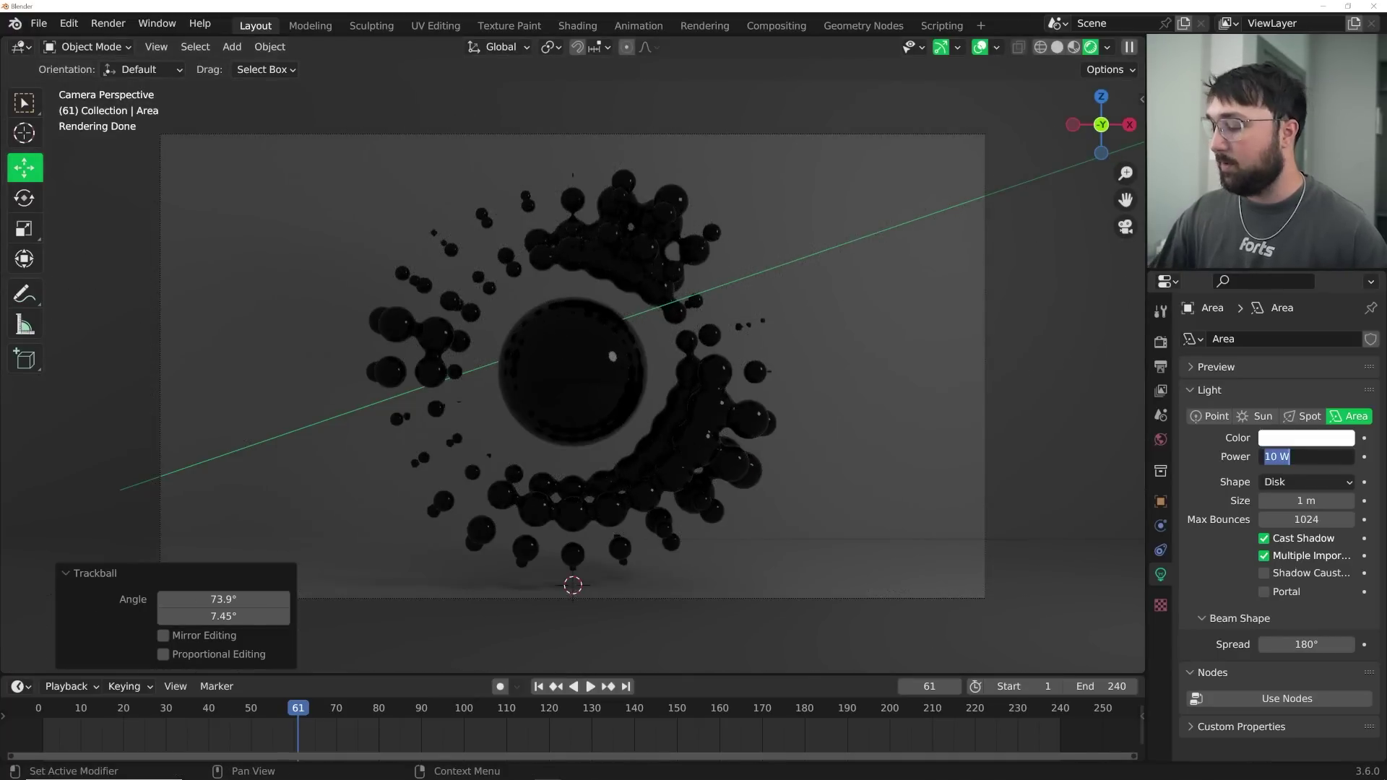
text(300)
key(Return)
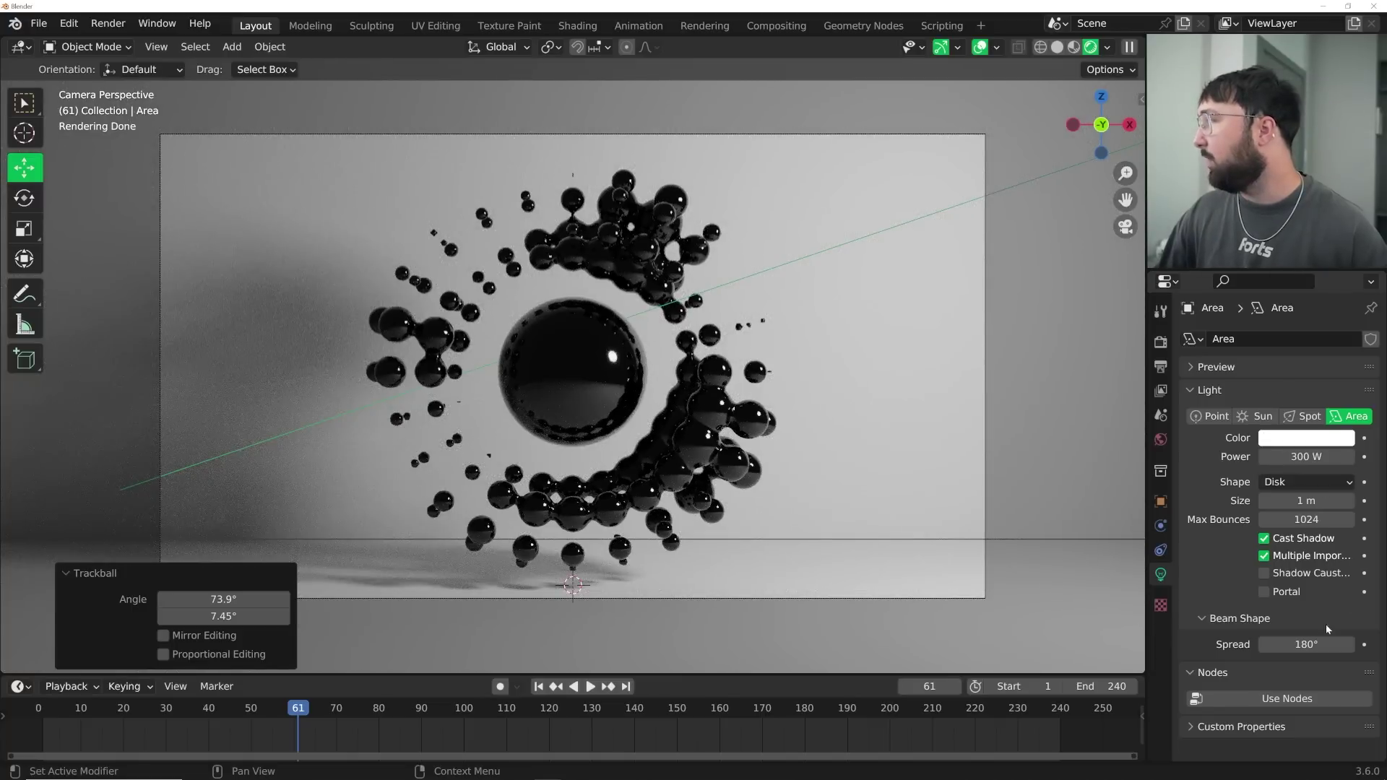
drag(1327, 642, 1266, 643)
- Rotate the light freely by about -4° and -15.5° to aim it at the ring, then fine-tune its beam and placement
key(r)
key(r)
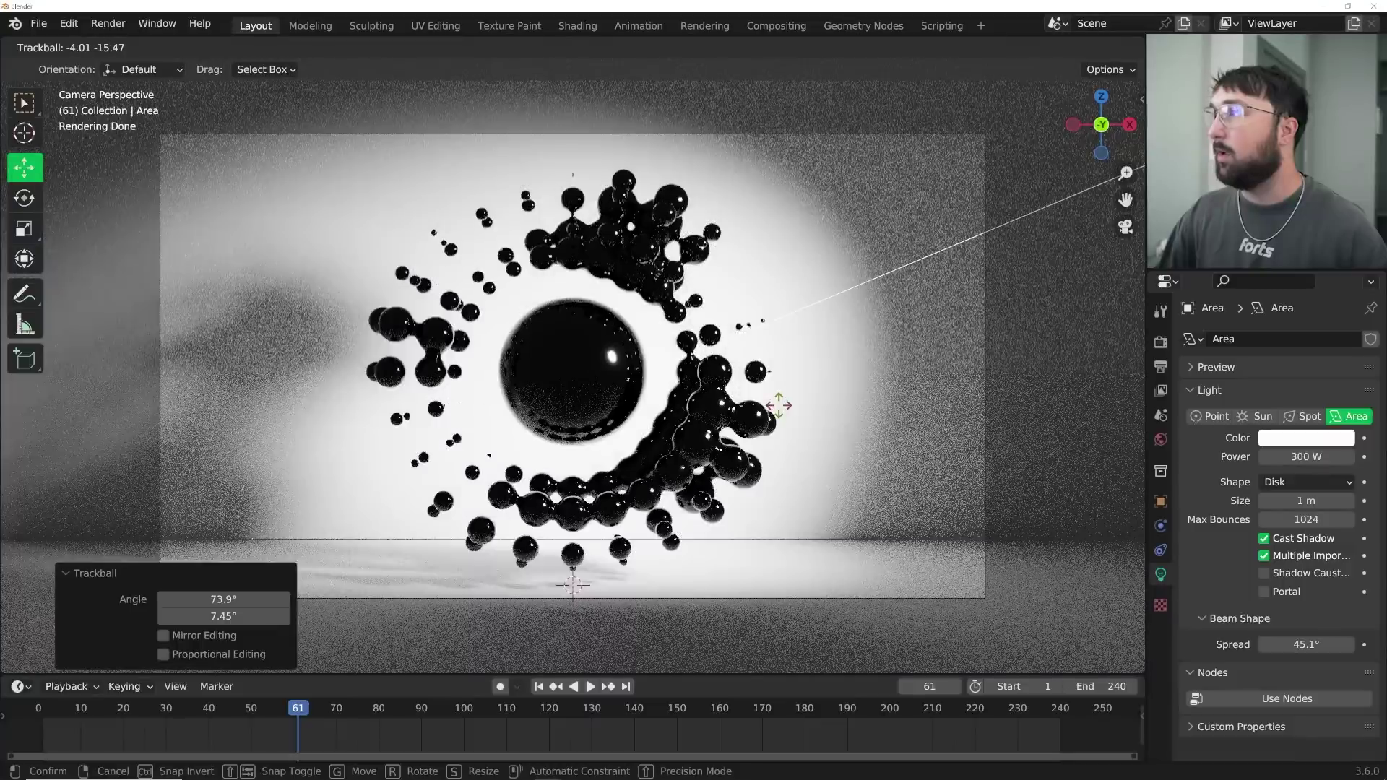
click(778, 405)
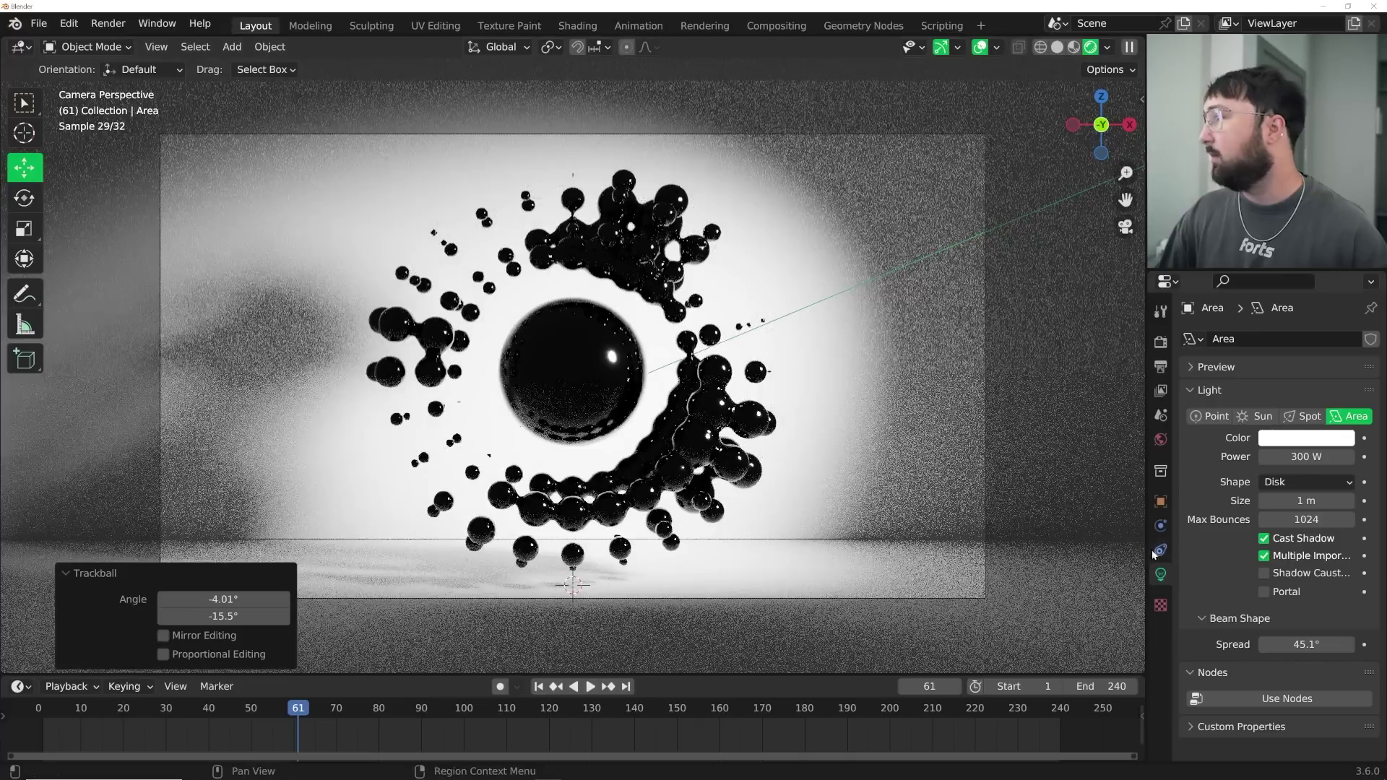
mouse_move(1306, 644)
mouse_down()
mouse_move(1279, 643)
mouse_move(1296, 644)
mouse_up()
middle_drag(779, 433, 731, 432)
drag(703, 397, 689, 439)
key(KP_0)
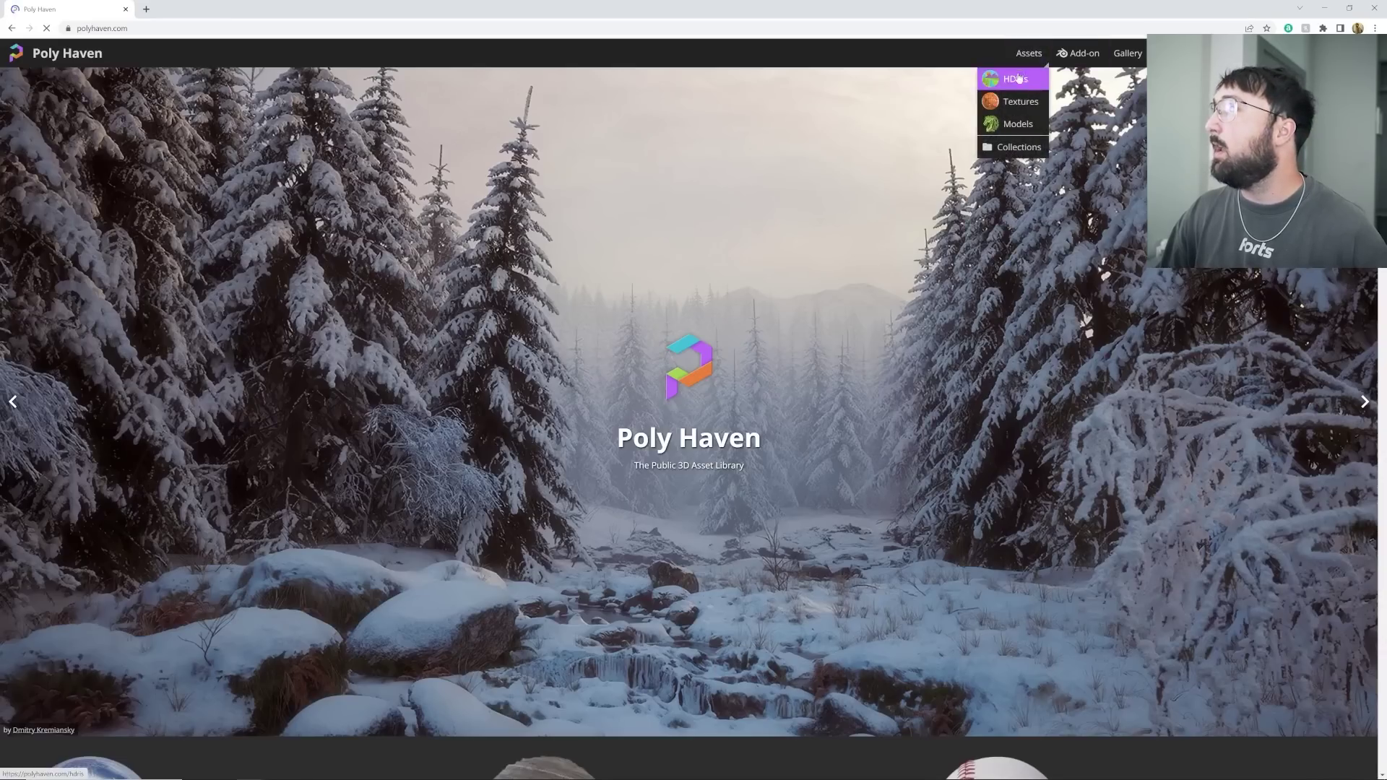
- Switch to the Poly Haven website and browse its indoor HDRIs
click(1017, 77)
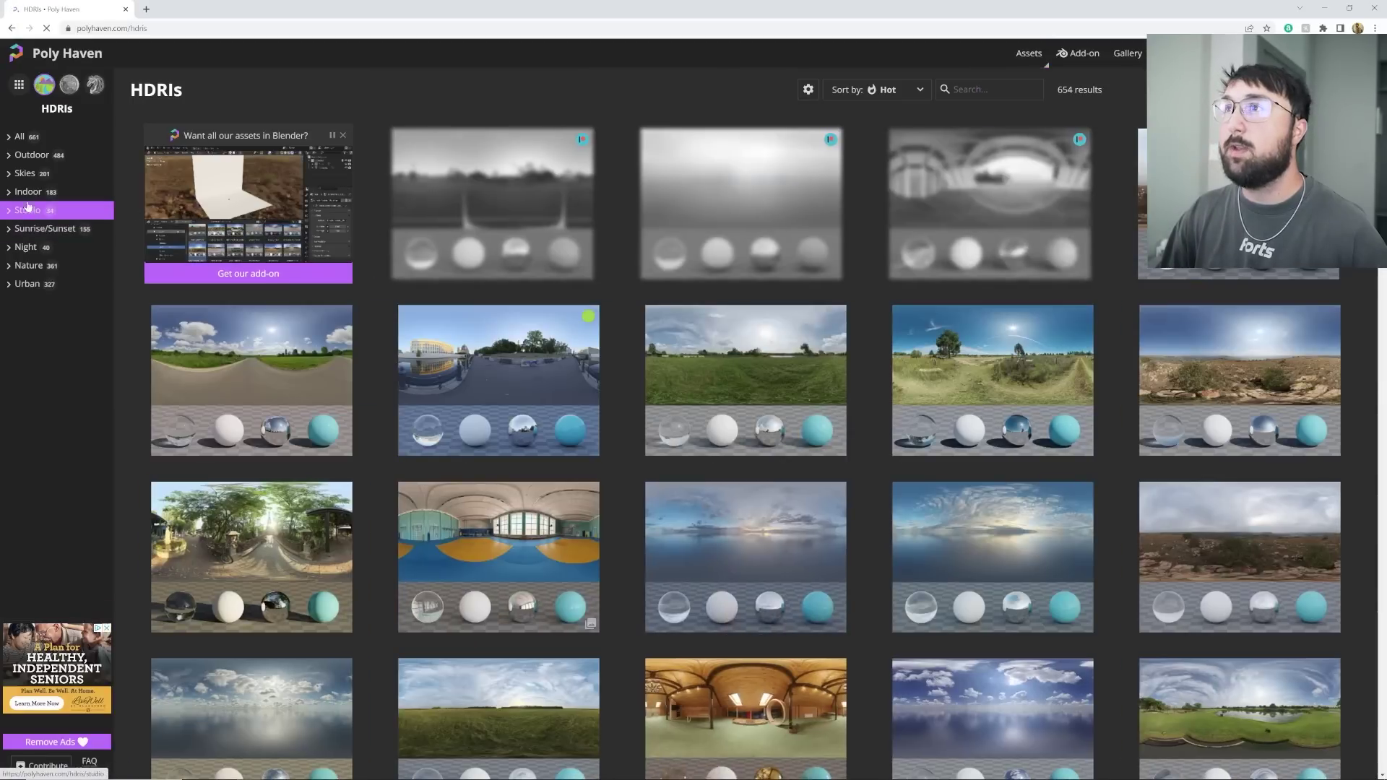
click(43, 192)
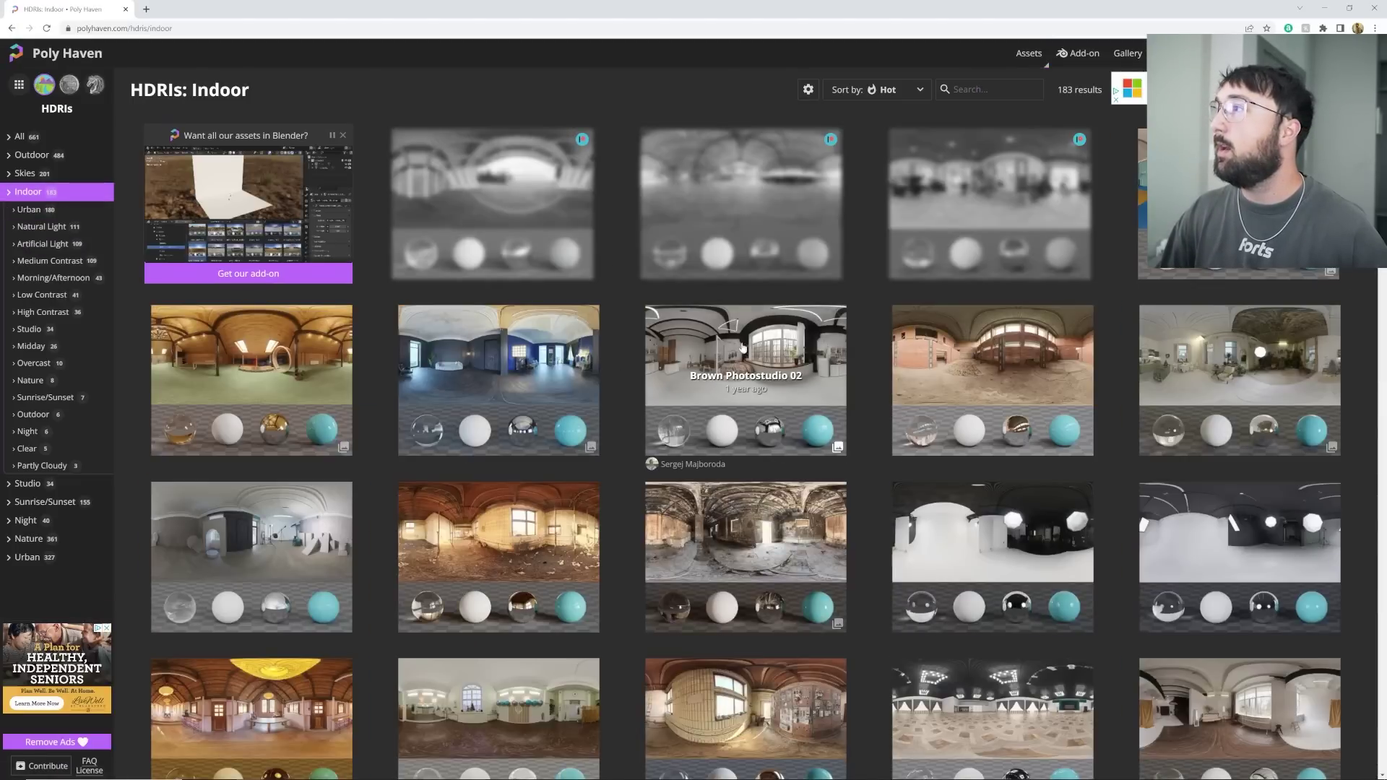
scroll(733, 387, down, 4)
scroll(734, 387, up, 4)
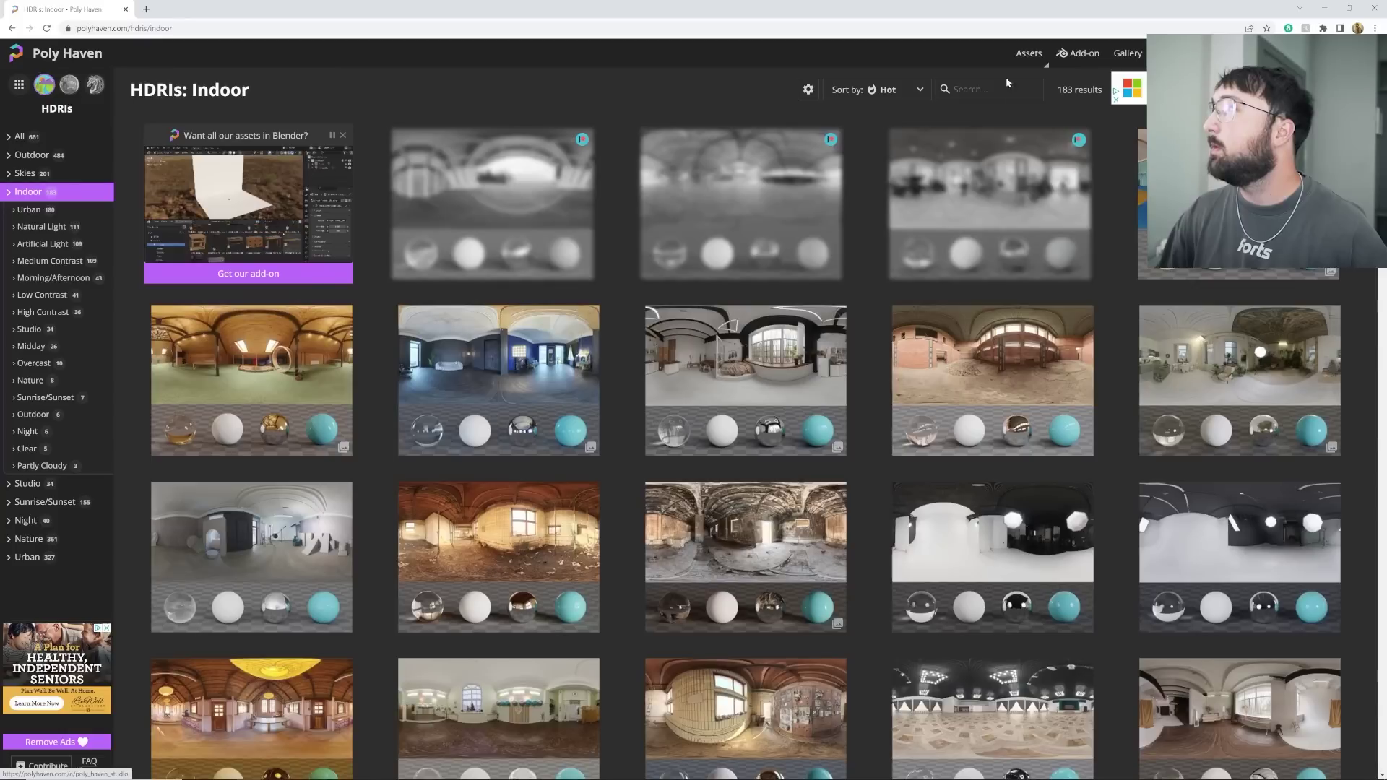
- Search the indoor HDRIs for "auto" and open the Autoshop 01 page
click(1009, 83)
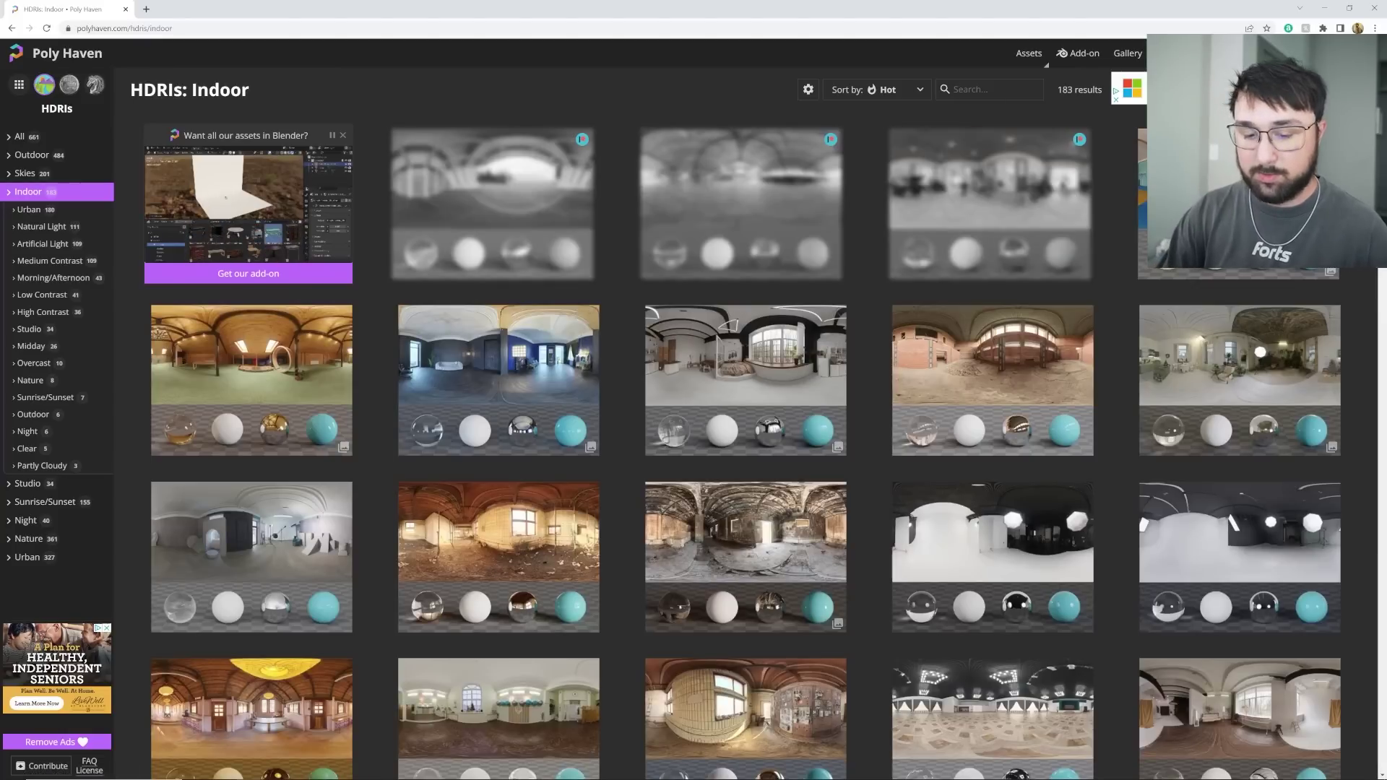
text(auto)
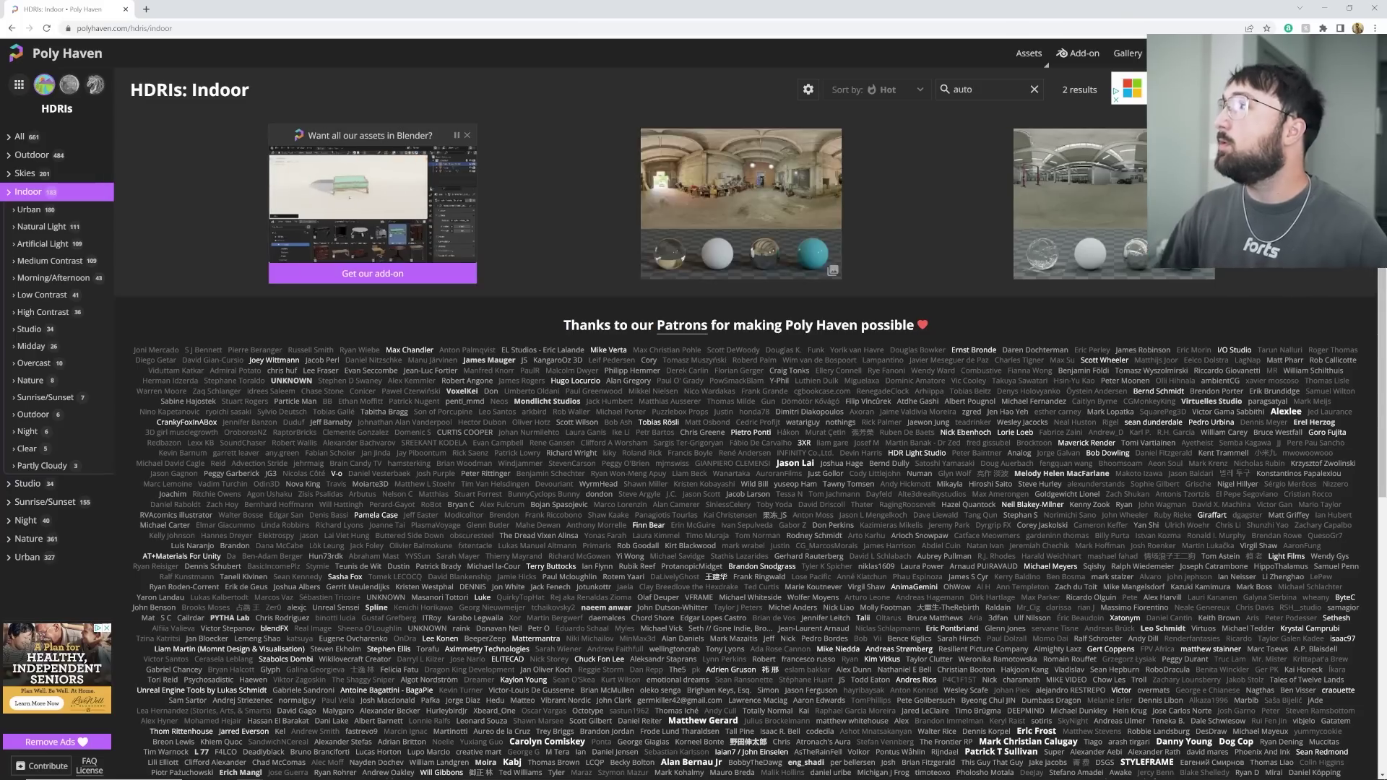
click(1118, 197)
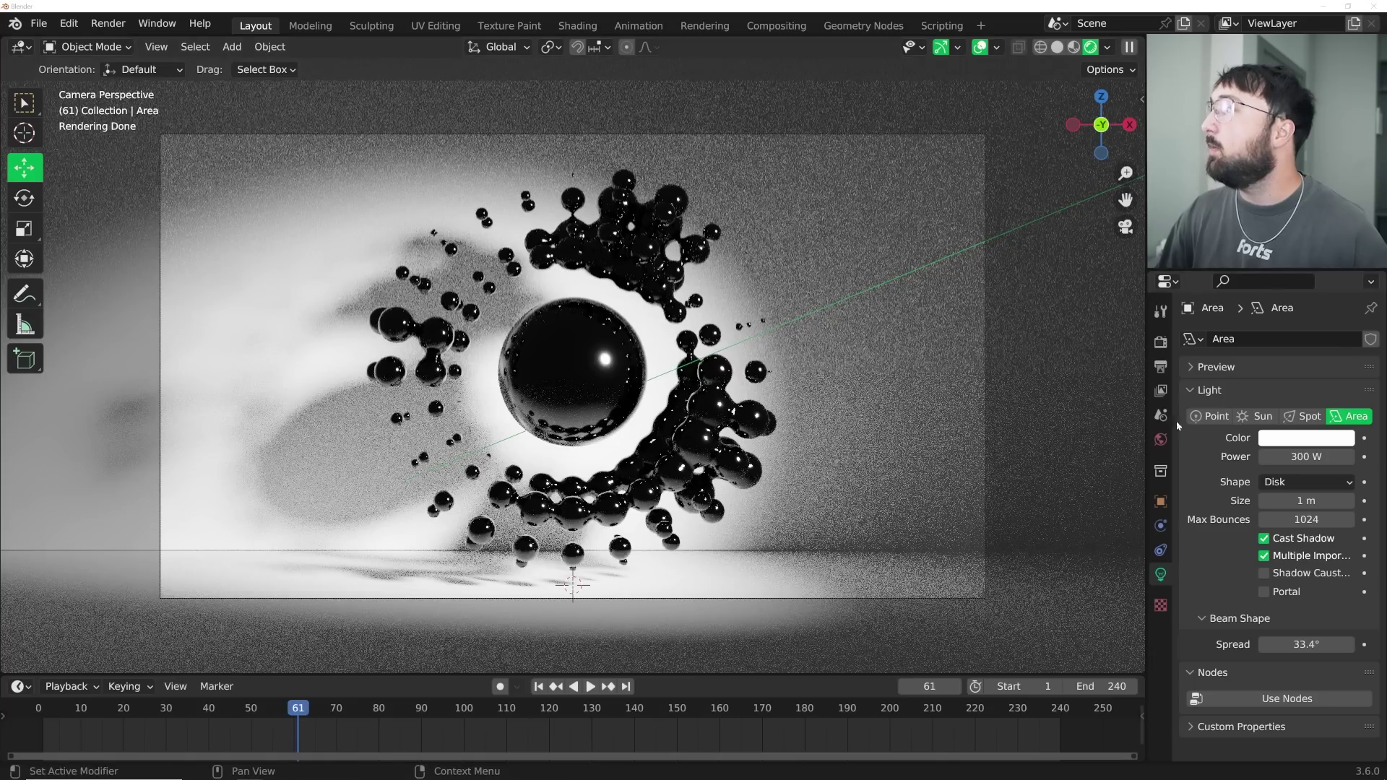
- Back in Blender, use an Environment Texture for the world color and load autoshop_01_4k (2).exr from the Desktop folder
click(1161, 439)
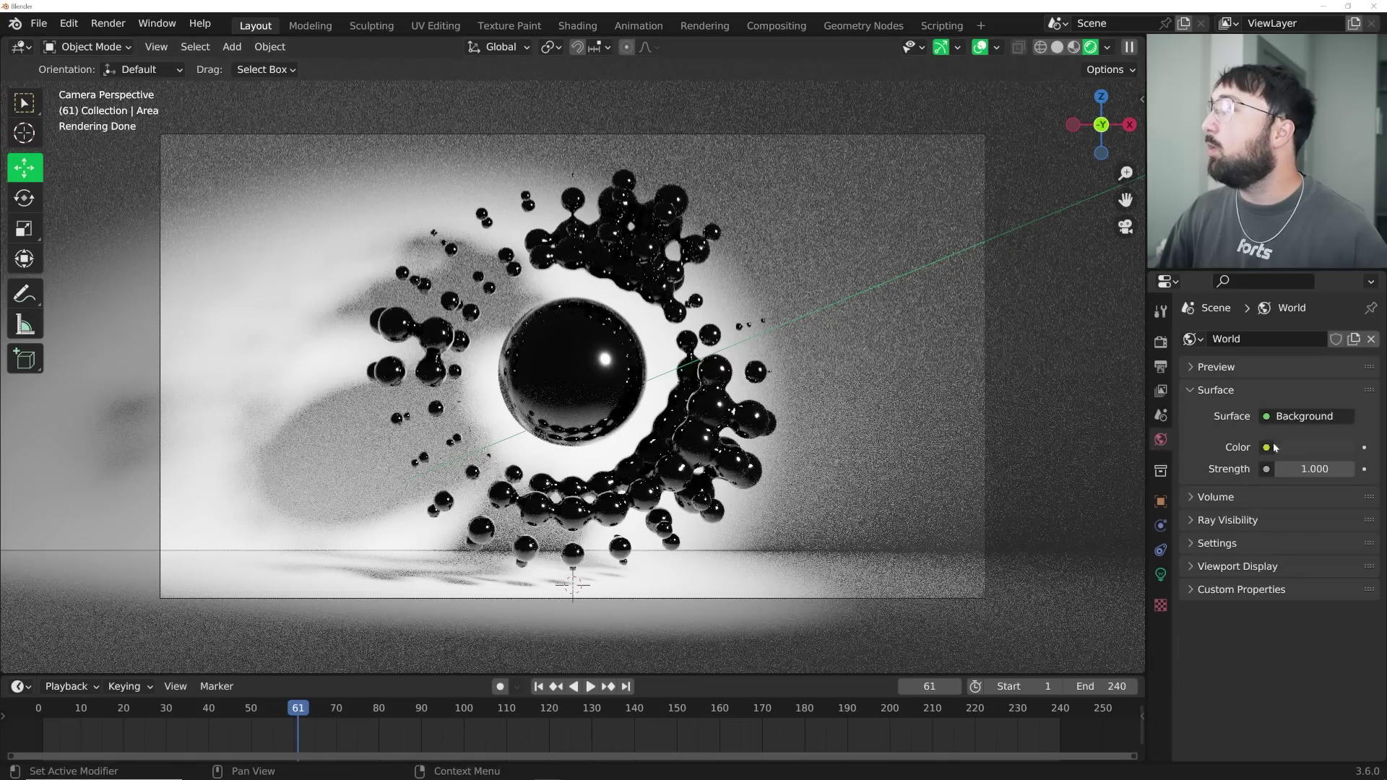
click(1271, 448)
click(861, 527)
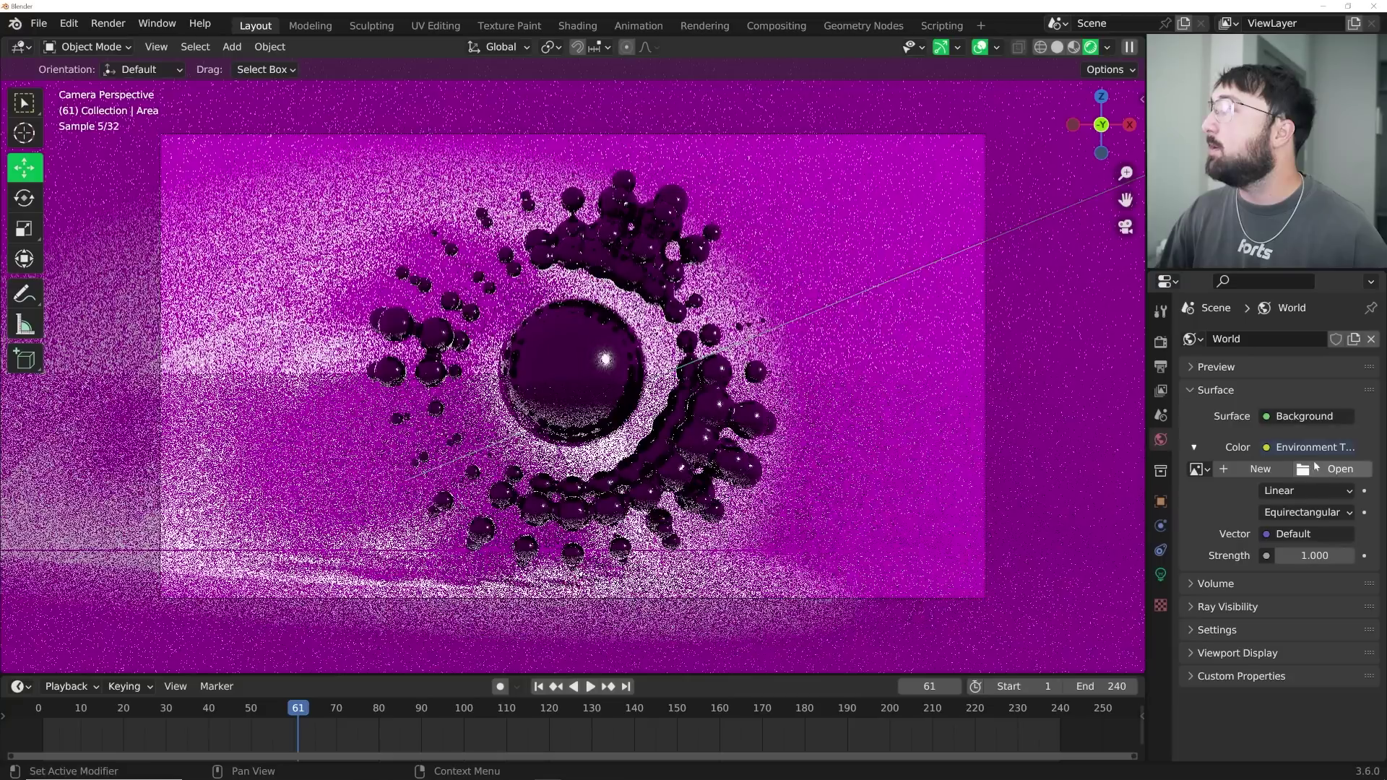
click(1317, 468)
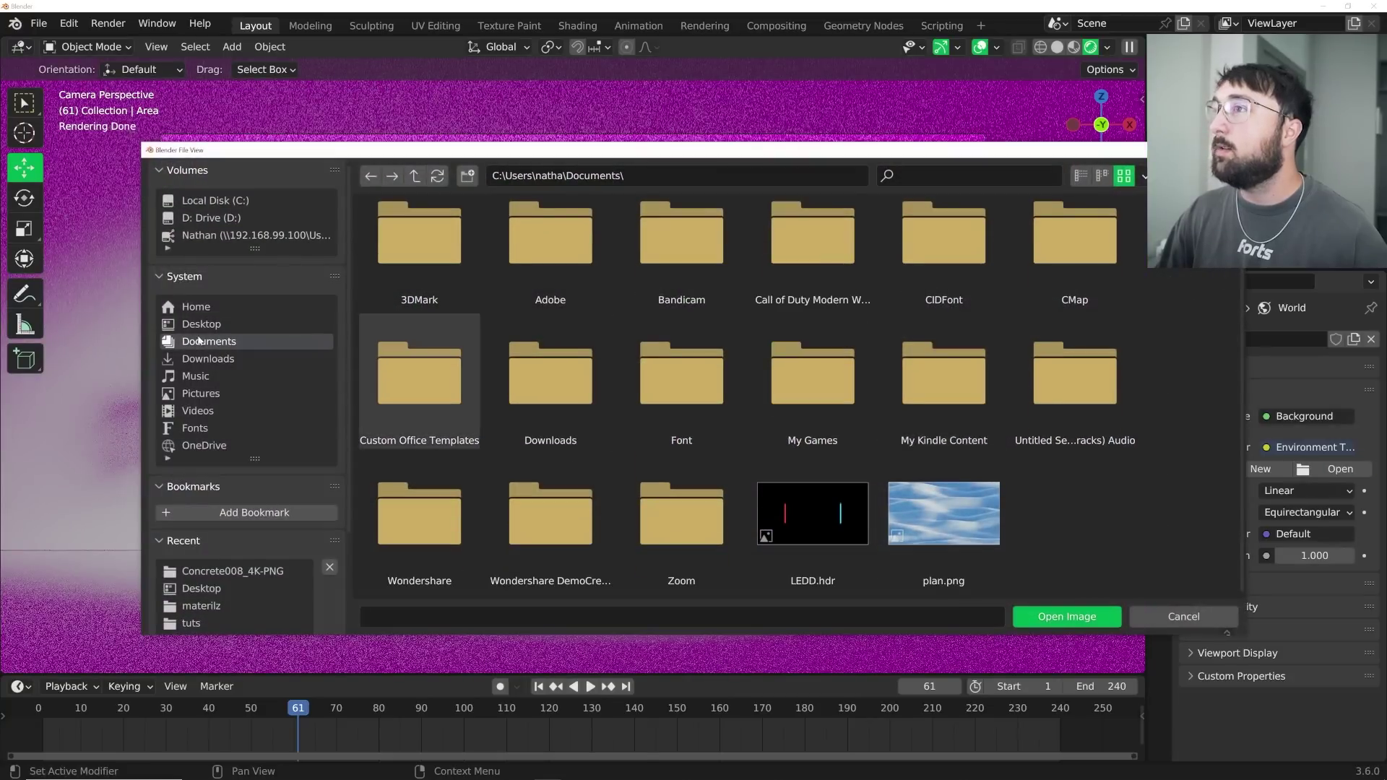
click(201, 324)
scroll(887, 418, down, 10)
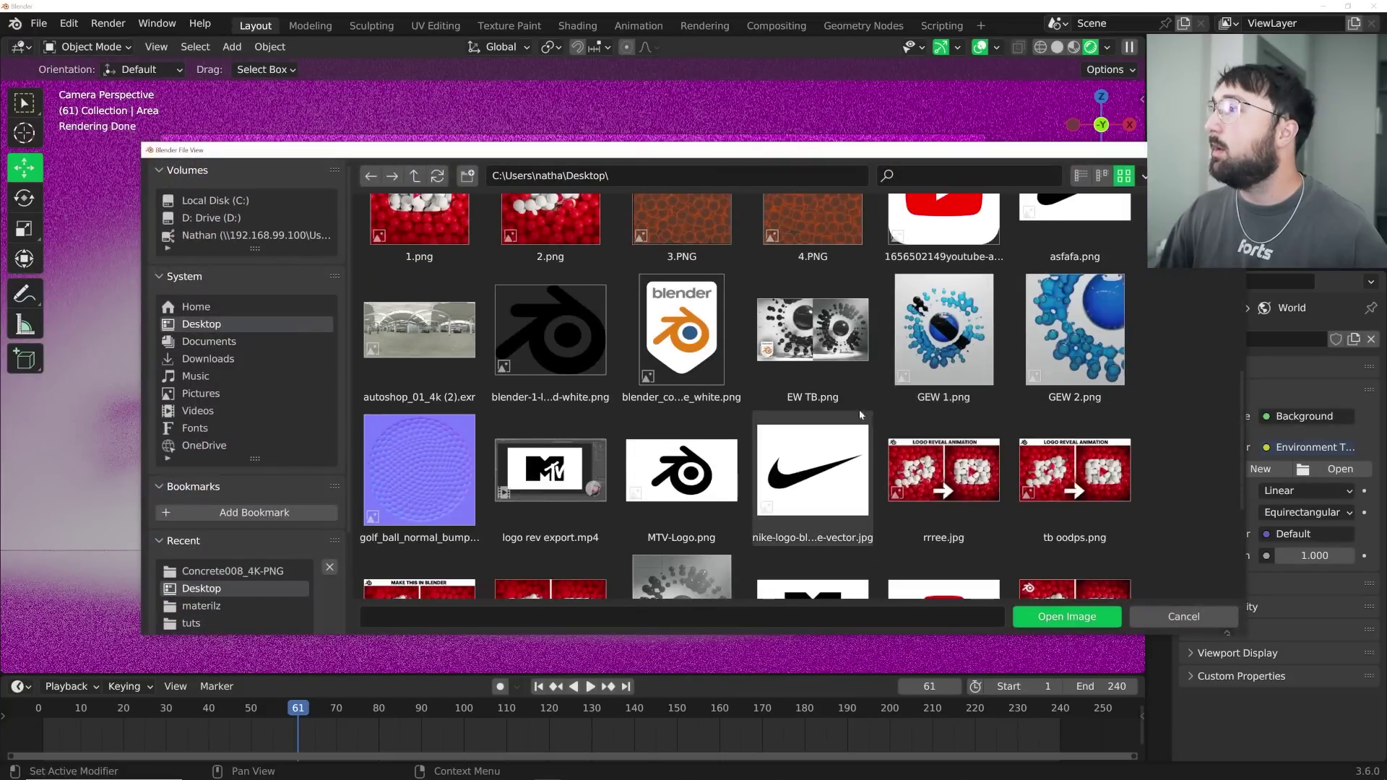
click(419, 330)
click(1067, 616)
- Set the world background strength to 0.5 and inspect the HDRI reflections on the central sphere
double_click(1314, 620)
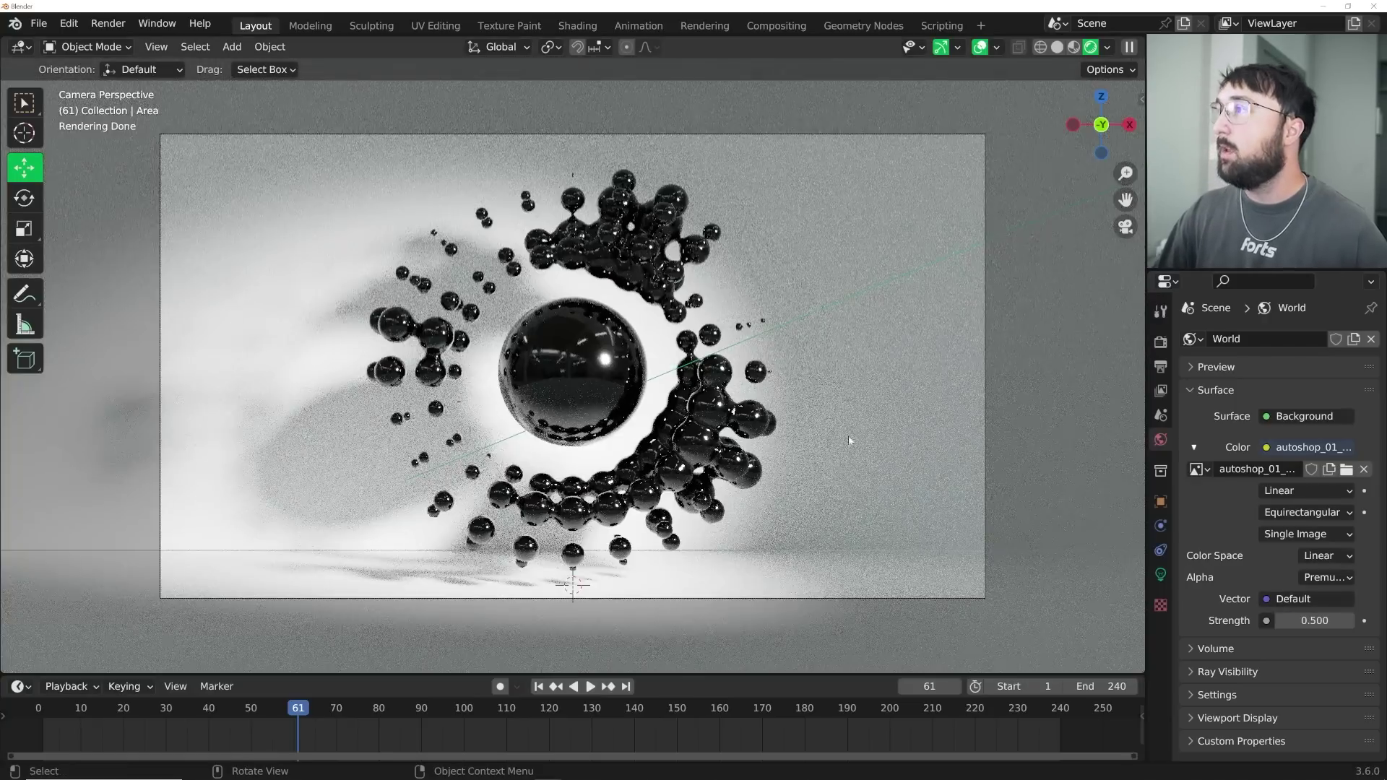
scroll(476, 329, up, 5)
scroll(476, 328, down, 2)
scroll(549, 354, up, 3)
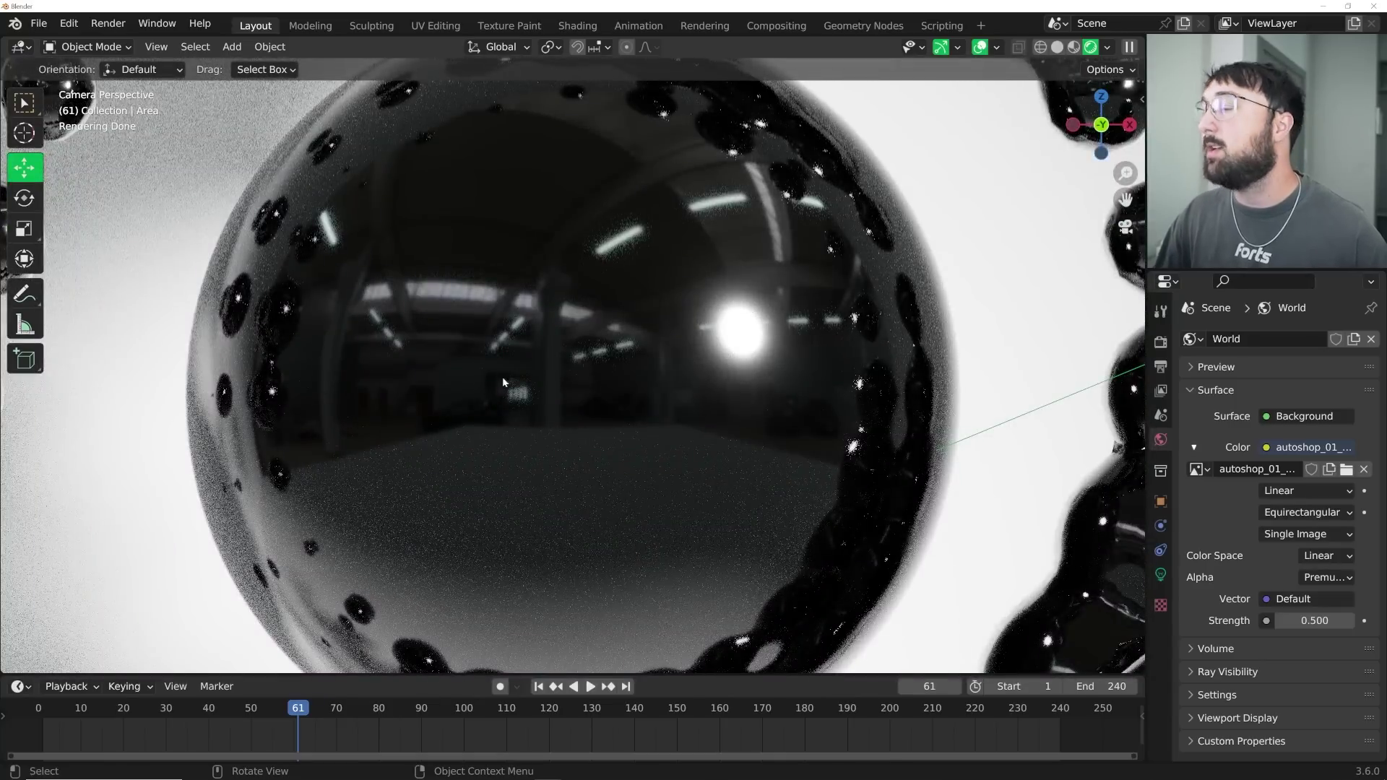
scroll(566, 394, down, 8)
- Select the backdrop plane, move it about 0.46 m along Y away from the ring, and return to the camera view
middle_drag(614, 383, 535, 394)
scroll(535, 394, down, 3)
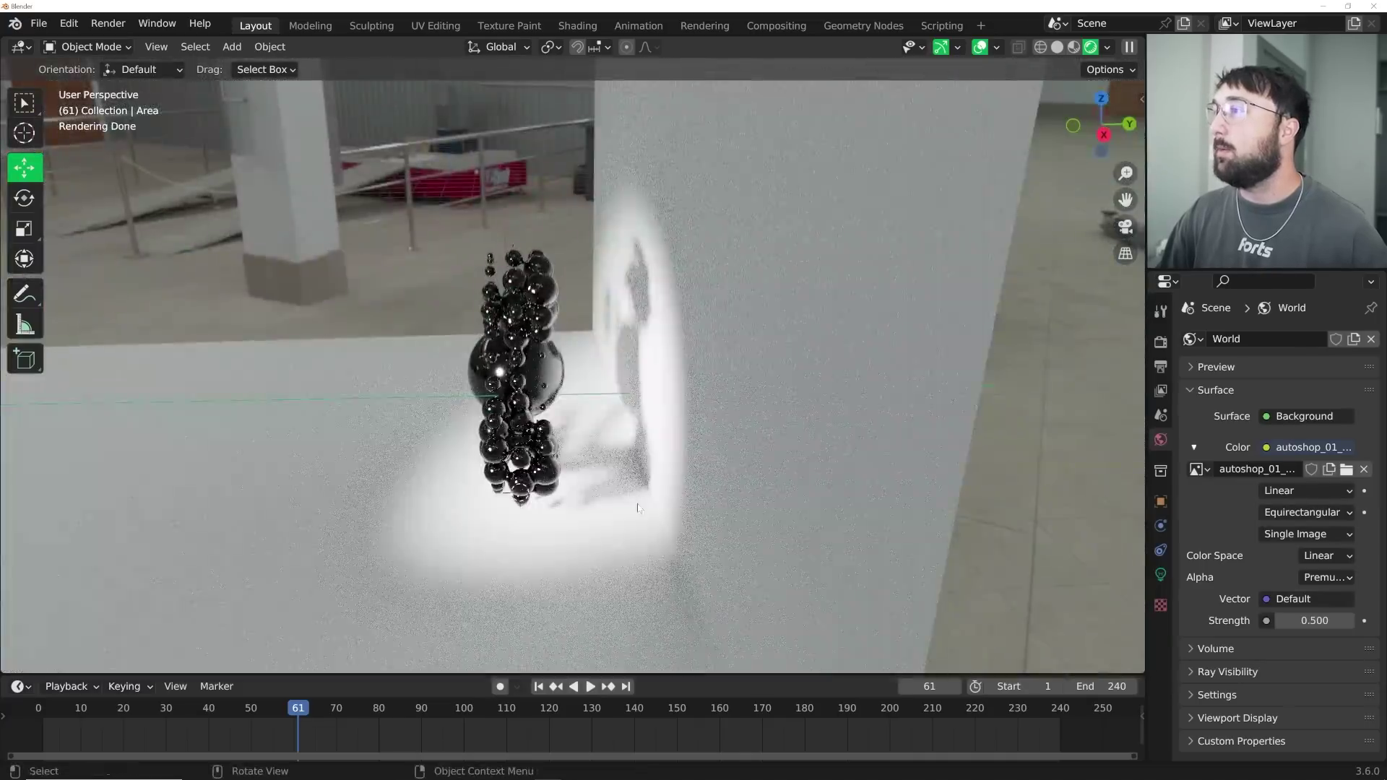
click(614, 498)
shift+click(733, 477)
drag(470, 252, 514, 260)
key(KP_0)
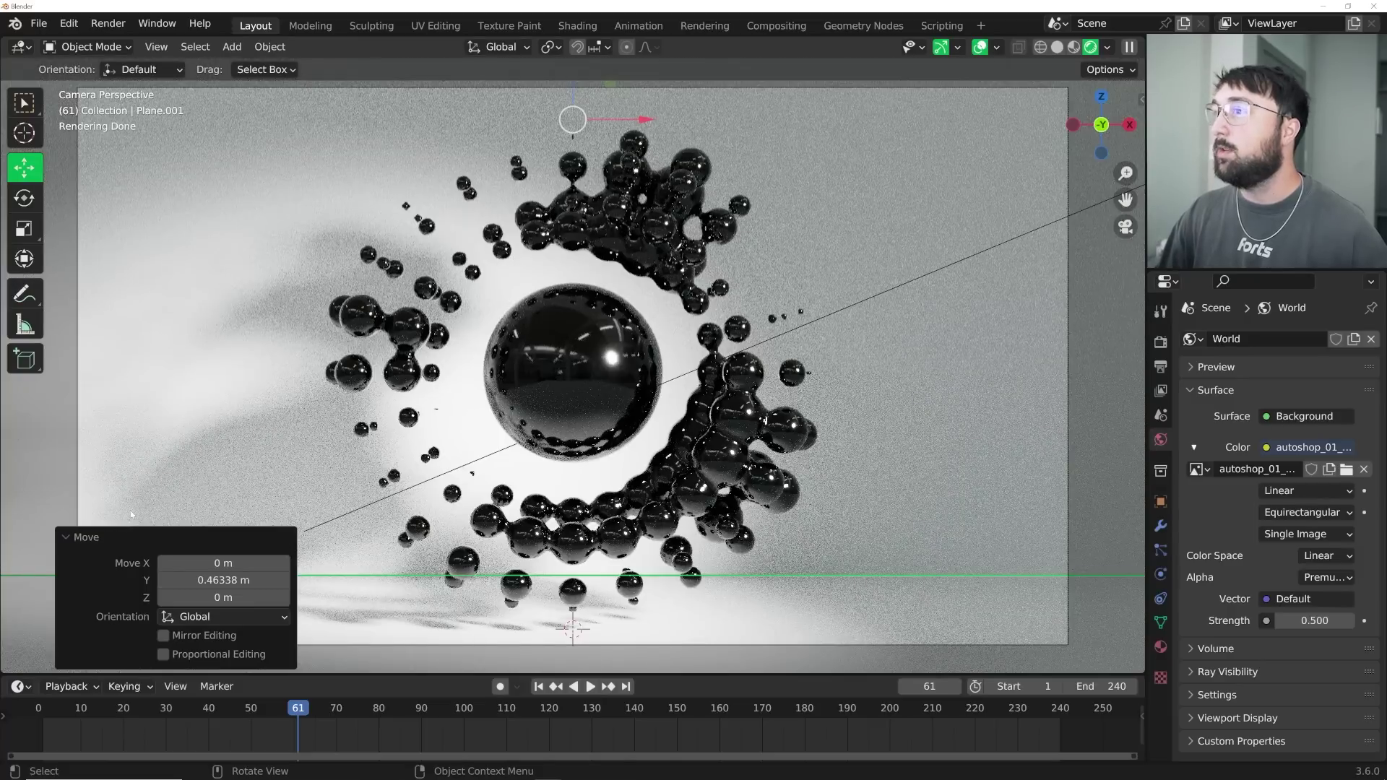
- Add the Basic Cement material from the Realtime Materials Basics category to the selected backdrop planes
click(86, 538)
scroll(637, 438, down, 3)
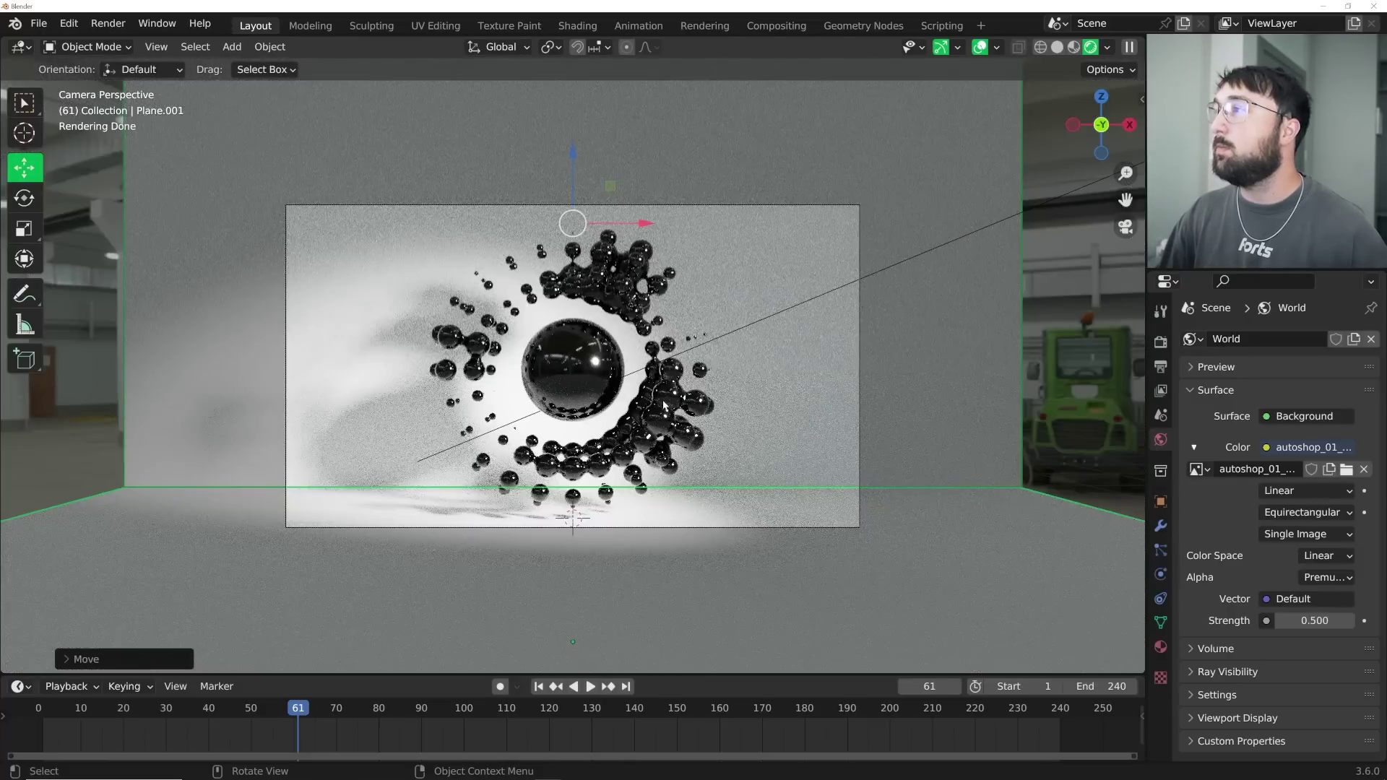
scroll(663, 405, up, 4)
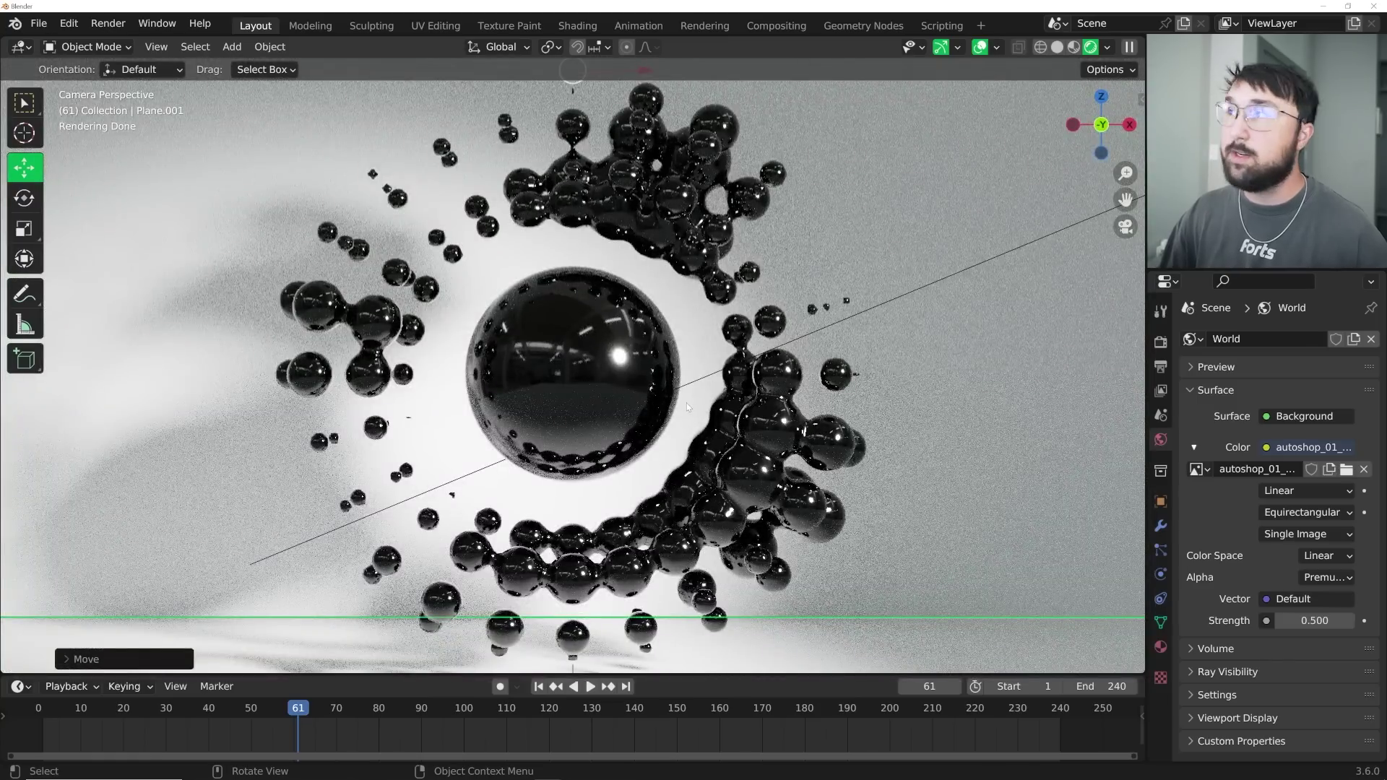
scroll(687, 407, down, 3)
key(n)
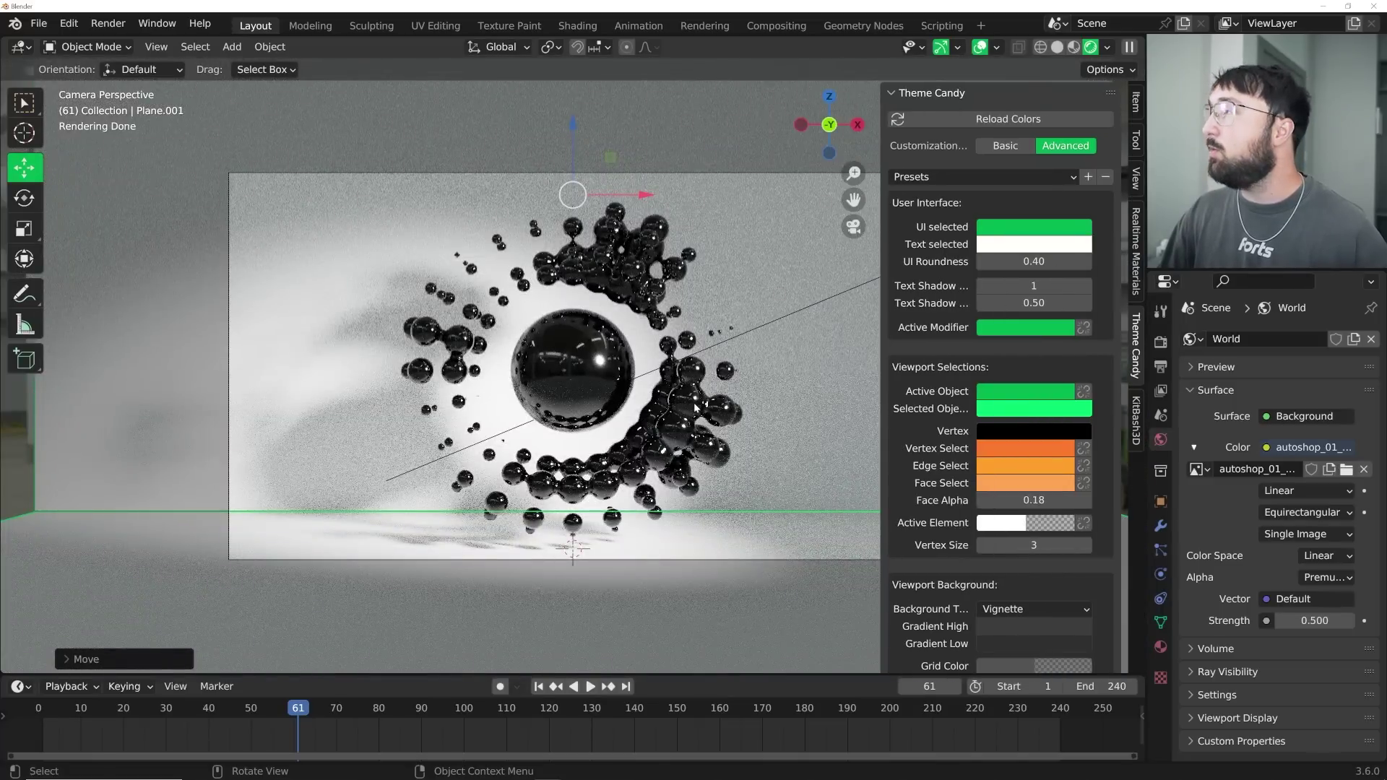
click(1136, 252)
click(952, 118)
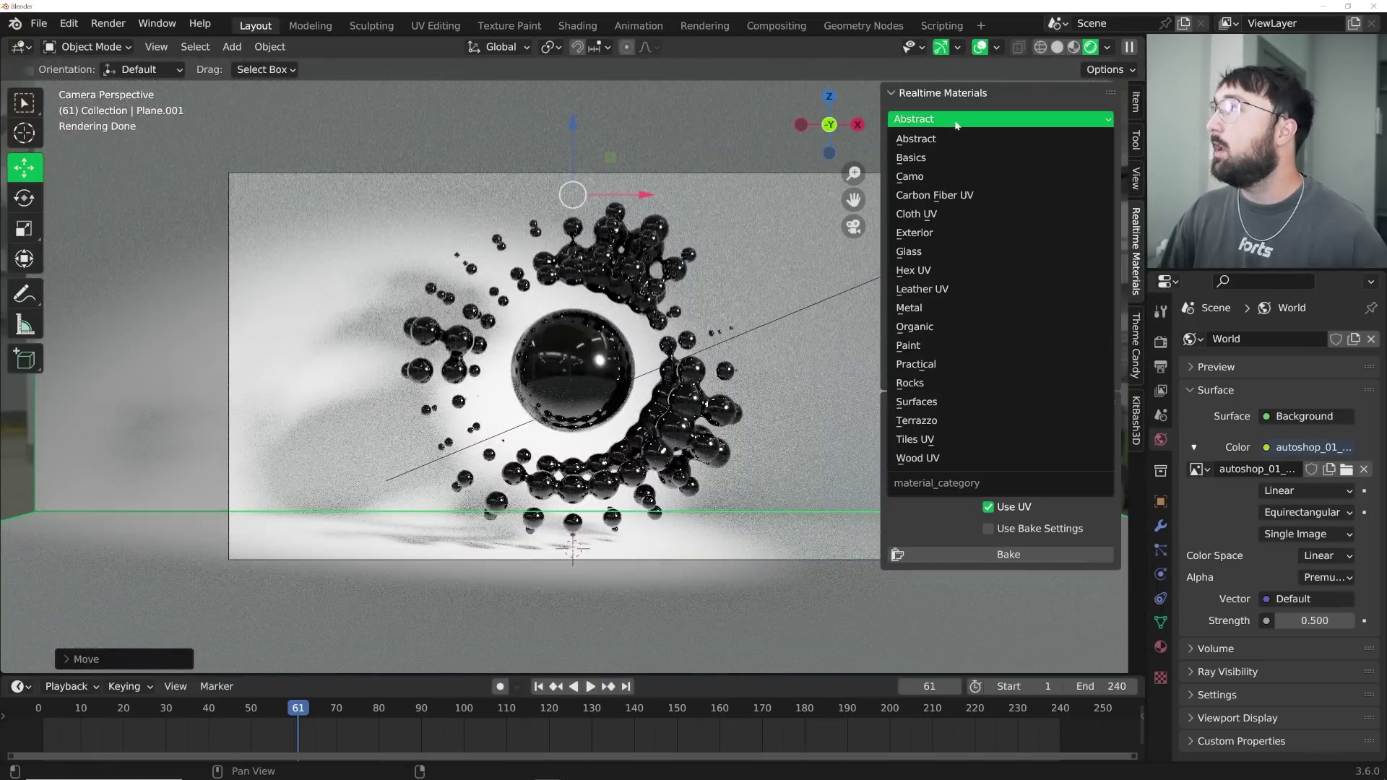
click(912, 157)
click(1000, 202)
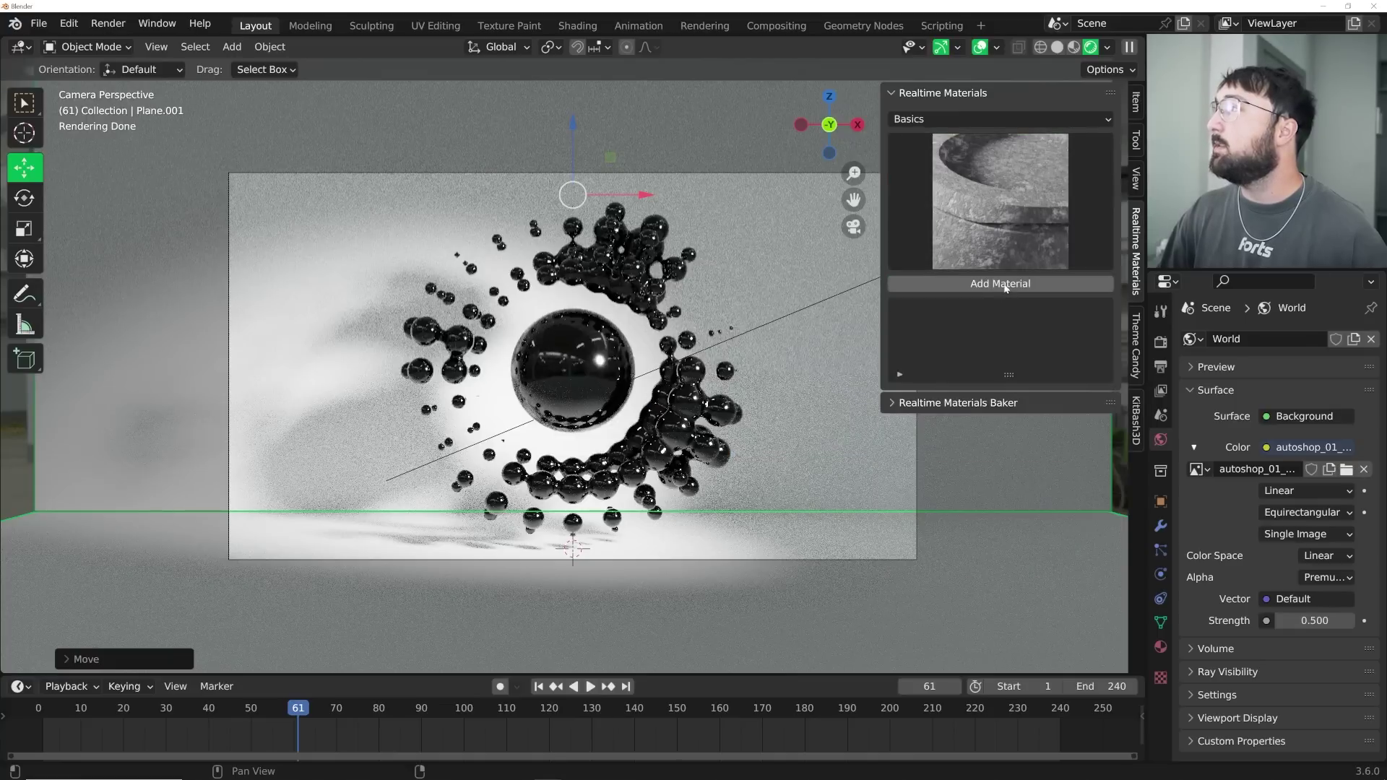
click(1001, 284)
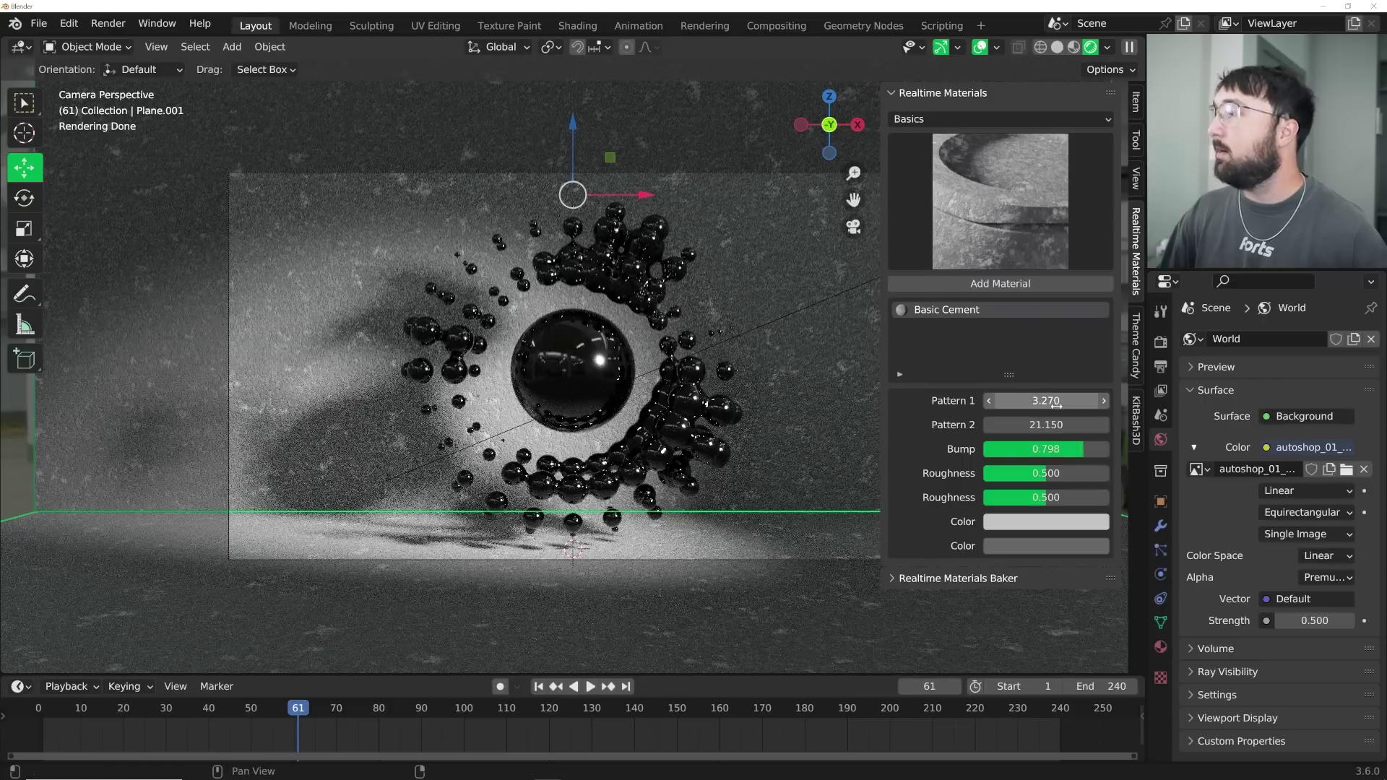
- Set the cement material's Pattern 1 to 1 and Pattern 2 to 5, lighten its second color, and inspect the backdrop
click(1046, 401)
text(1)
key(Return)
click(1046, 425)
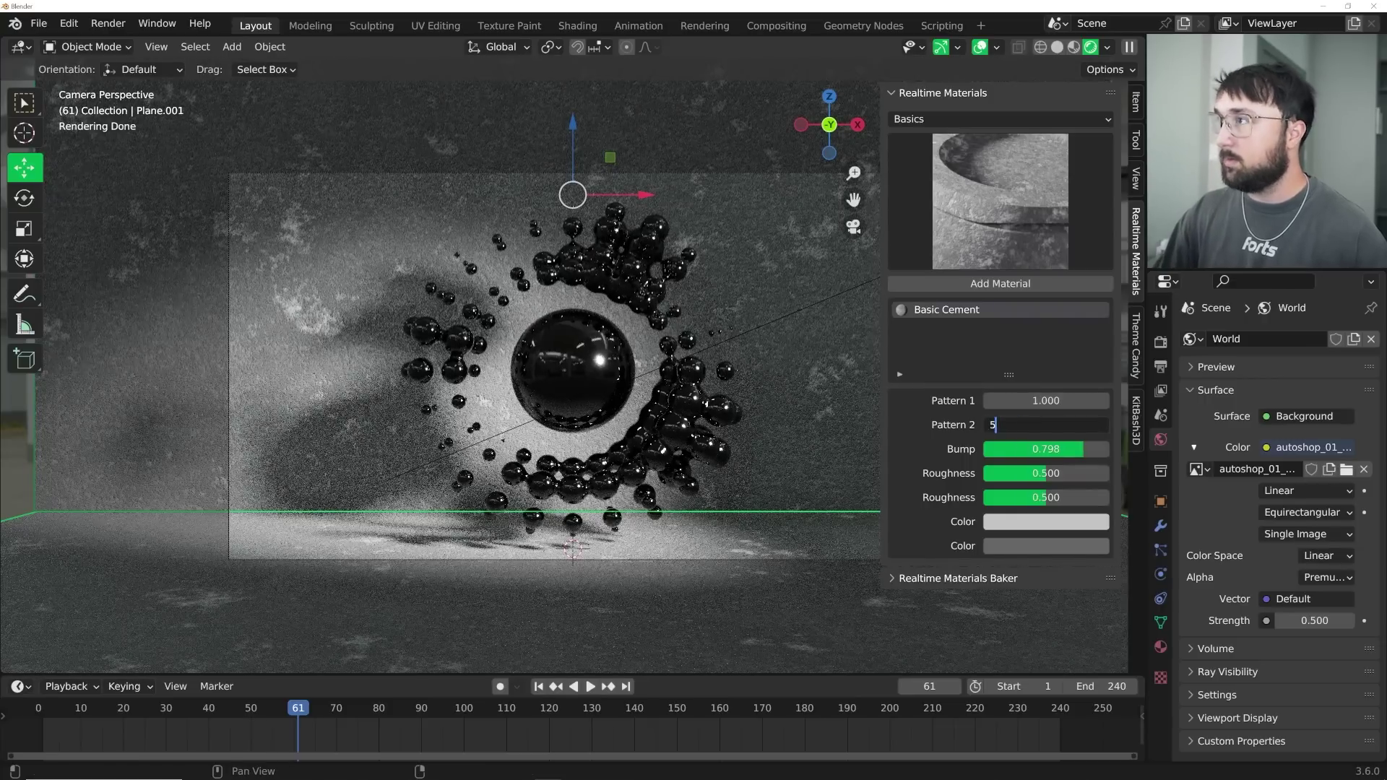
text(5)
key(Return)
click(1074, 546)
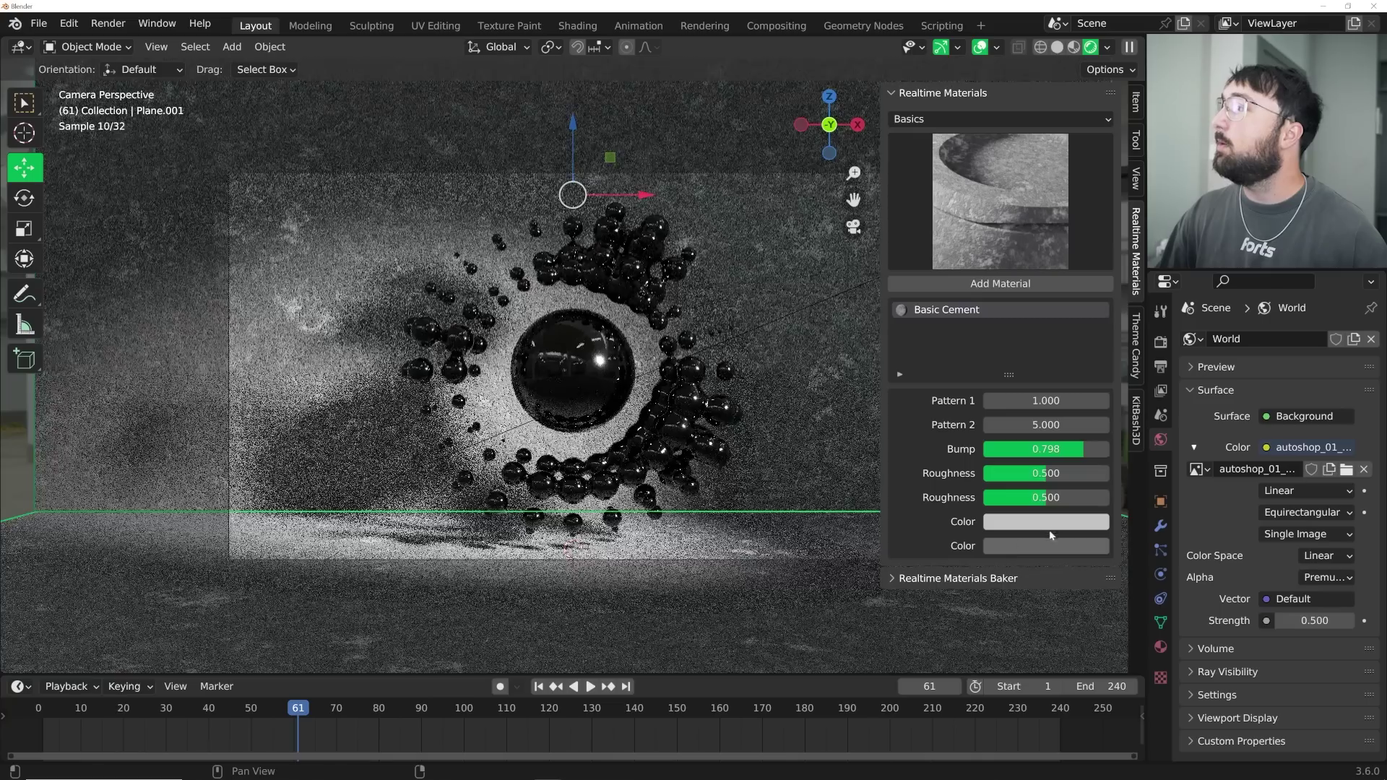
click(1052, 545)
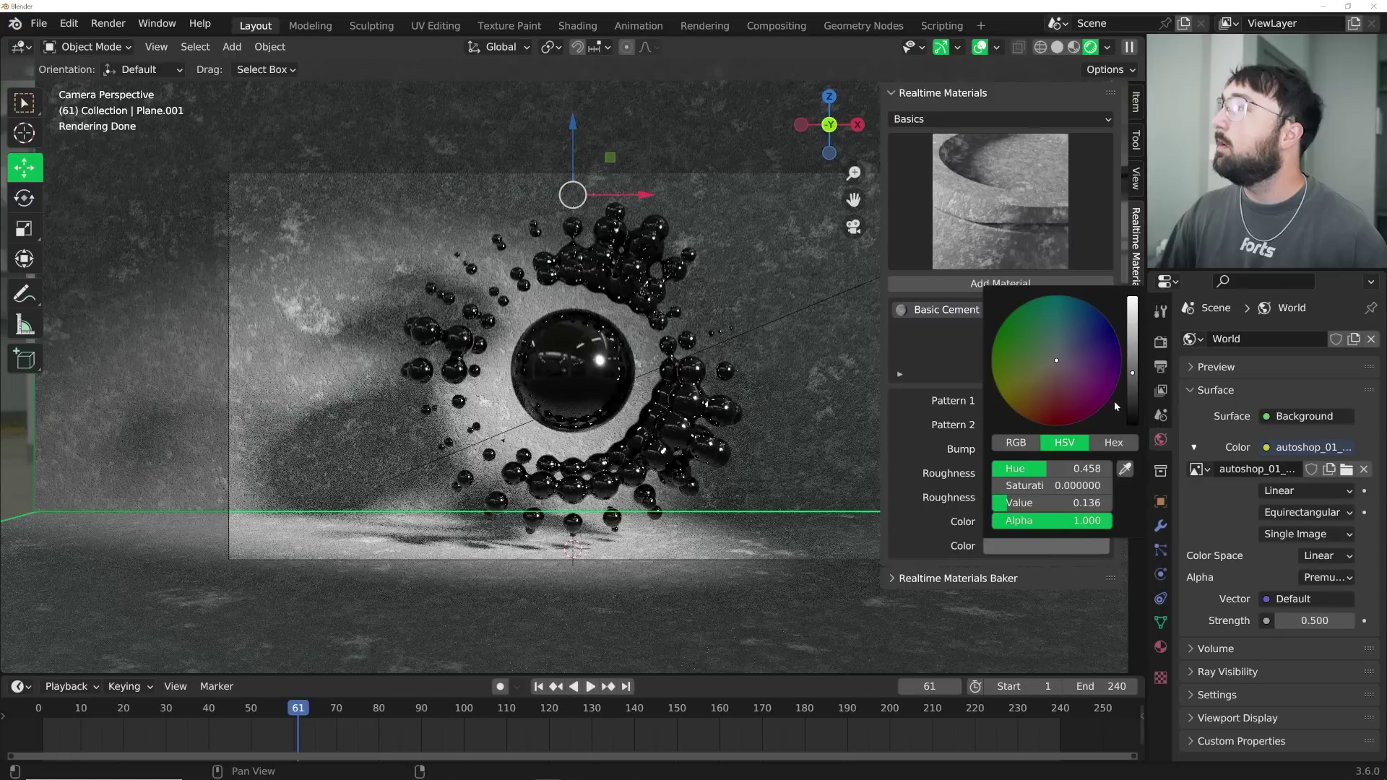
click(1136, 362)
middle_drag(650, 364, 564, 401)
click(269, 267)
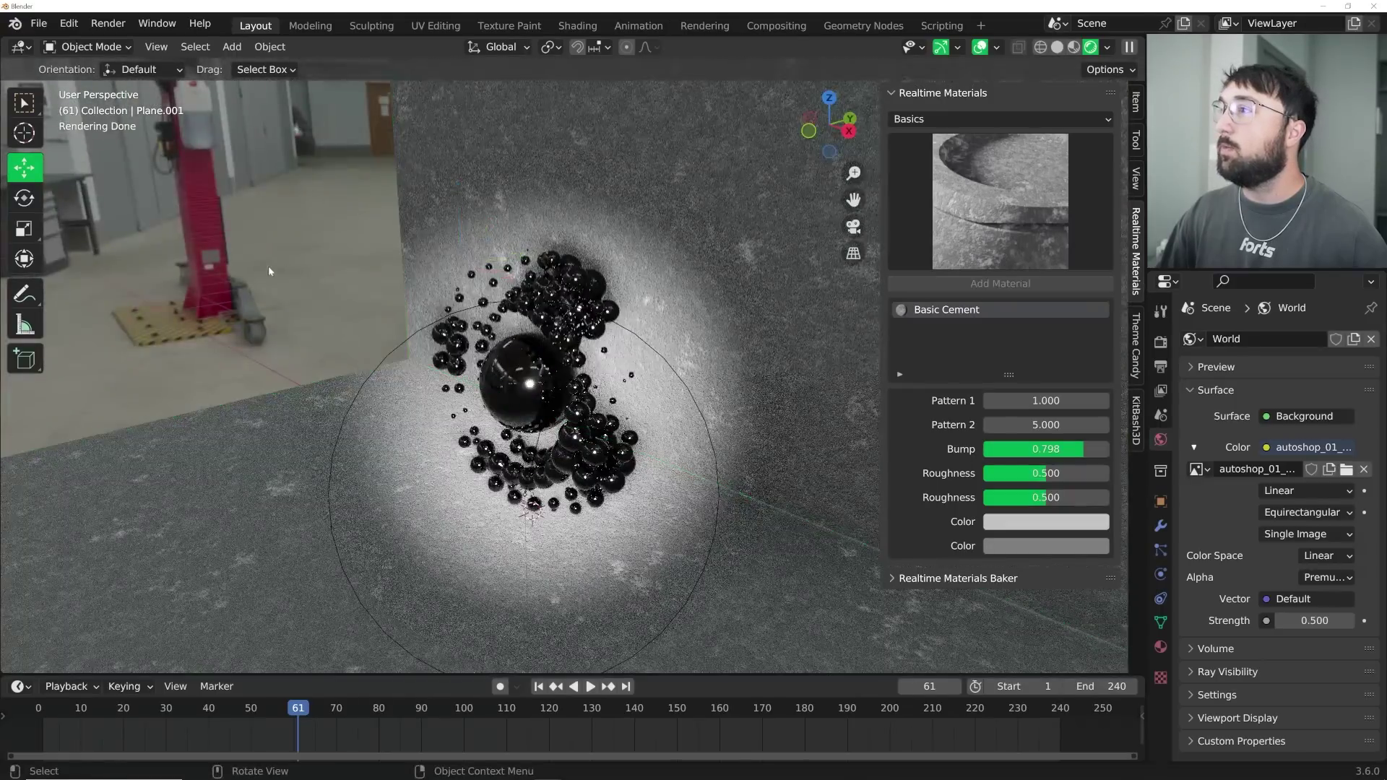
key(KP_0)
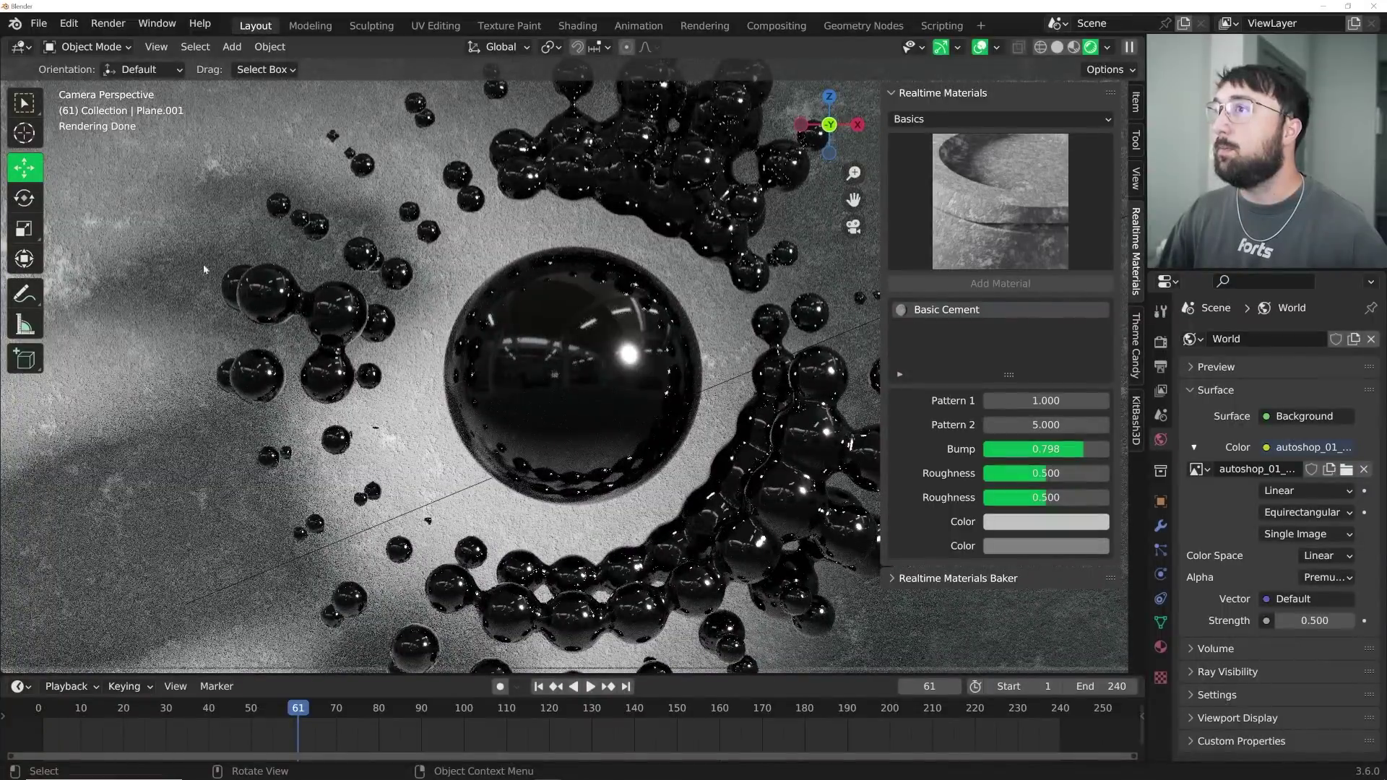
- Browse the Exterior category of the Realtime Materials library
click(962, 120)
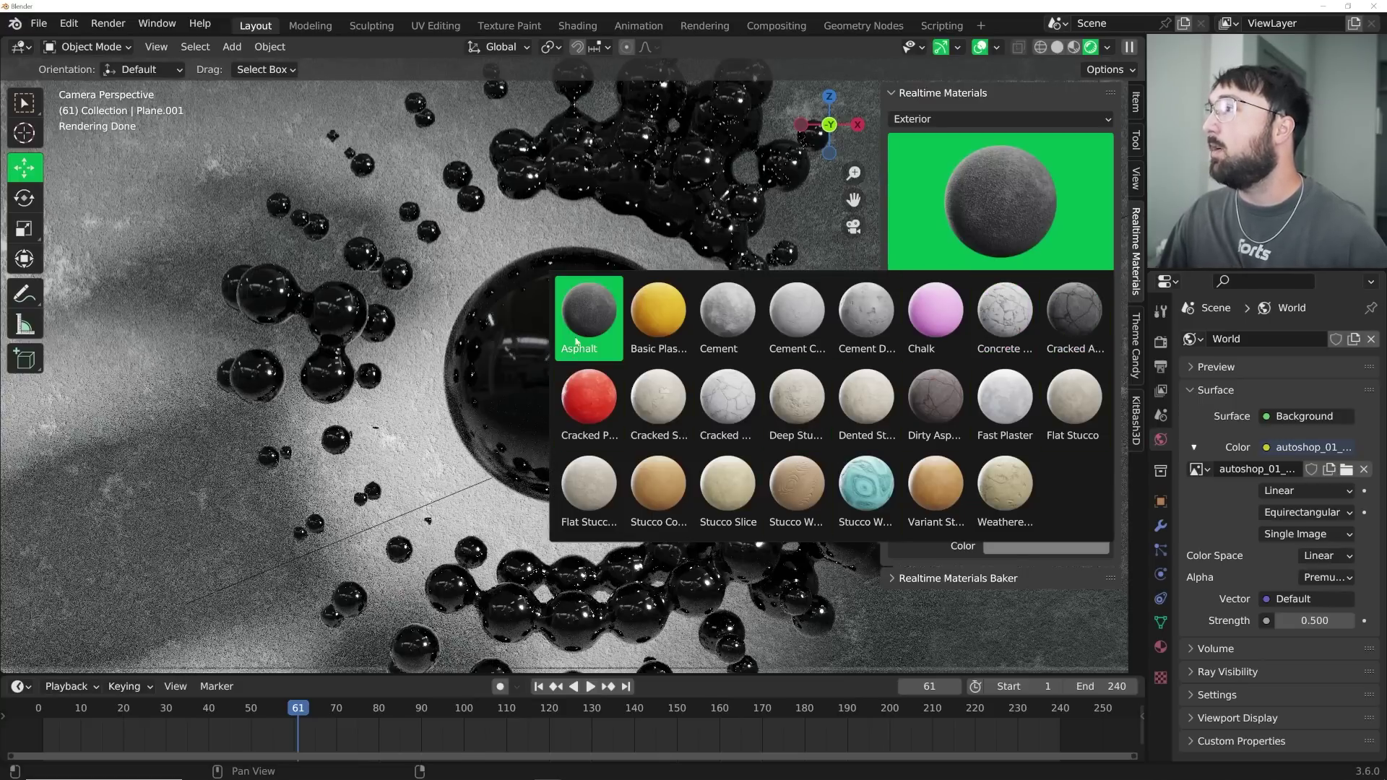
click(318, 305)
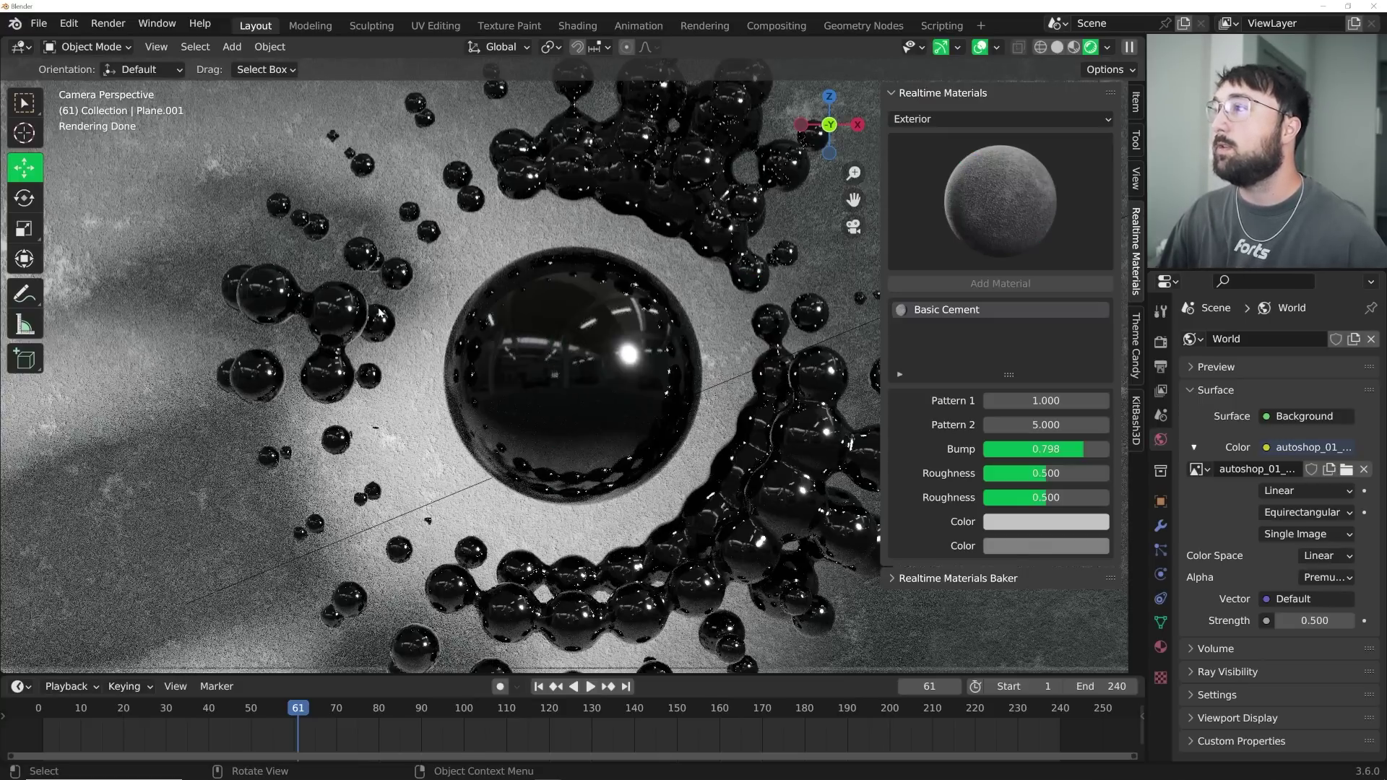
scroll(397, 293, down, 4)
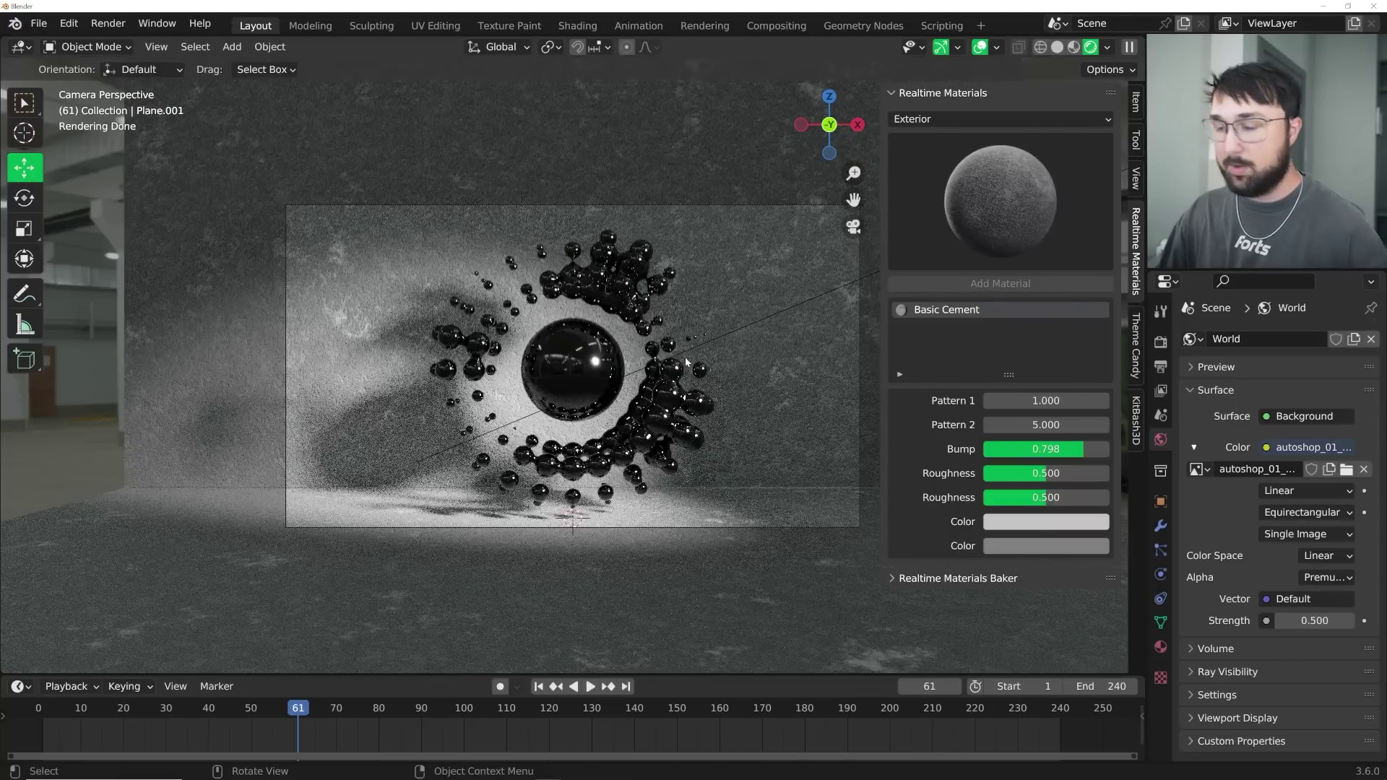
- Remove the Basic Cement material from both the back wall plane and the floor plane
key(n)
click(1160, 647)
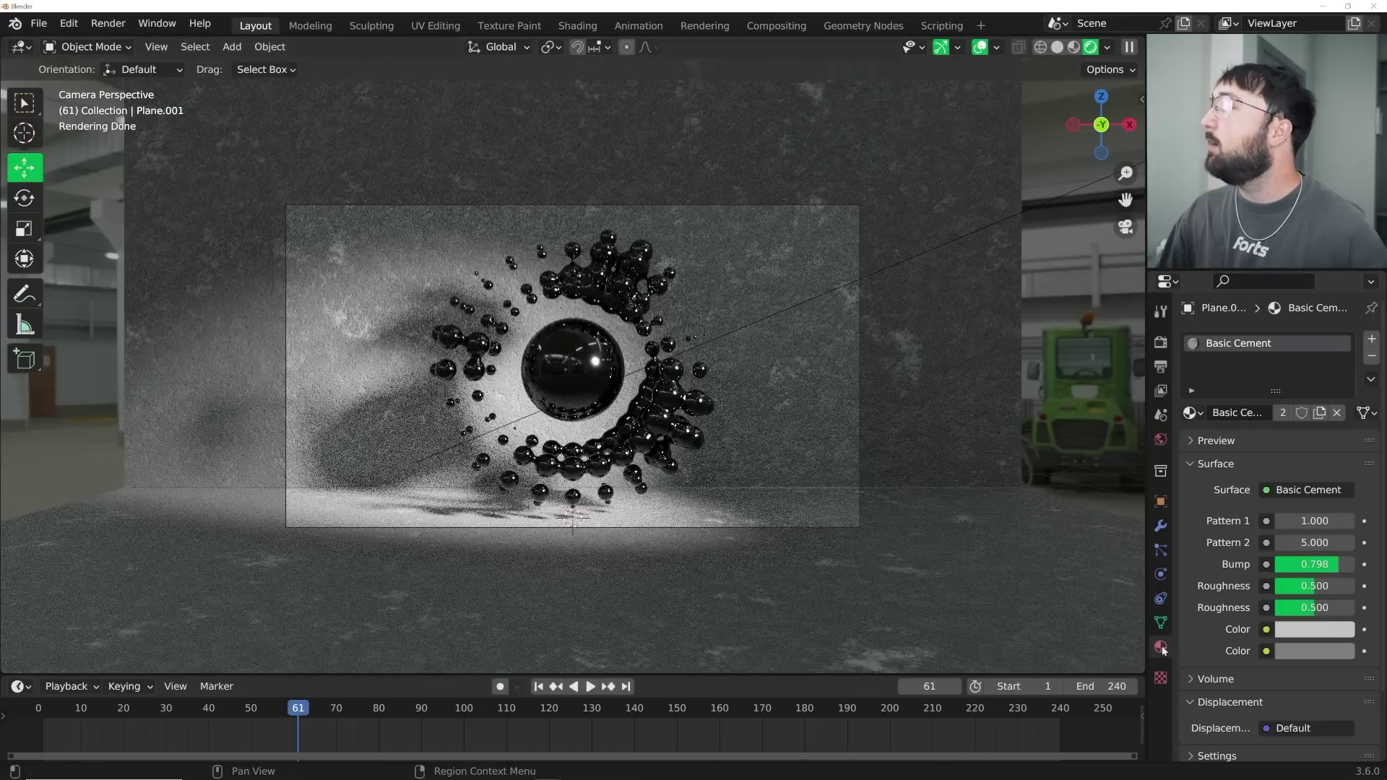
click(1371, 356)
click(947, 521)
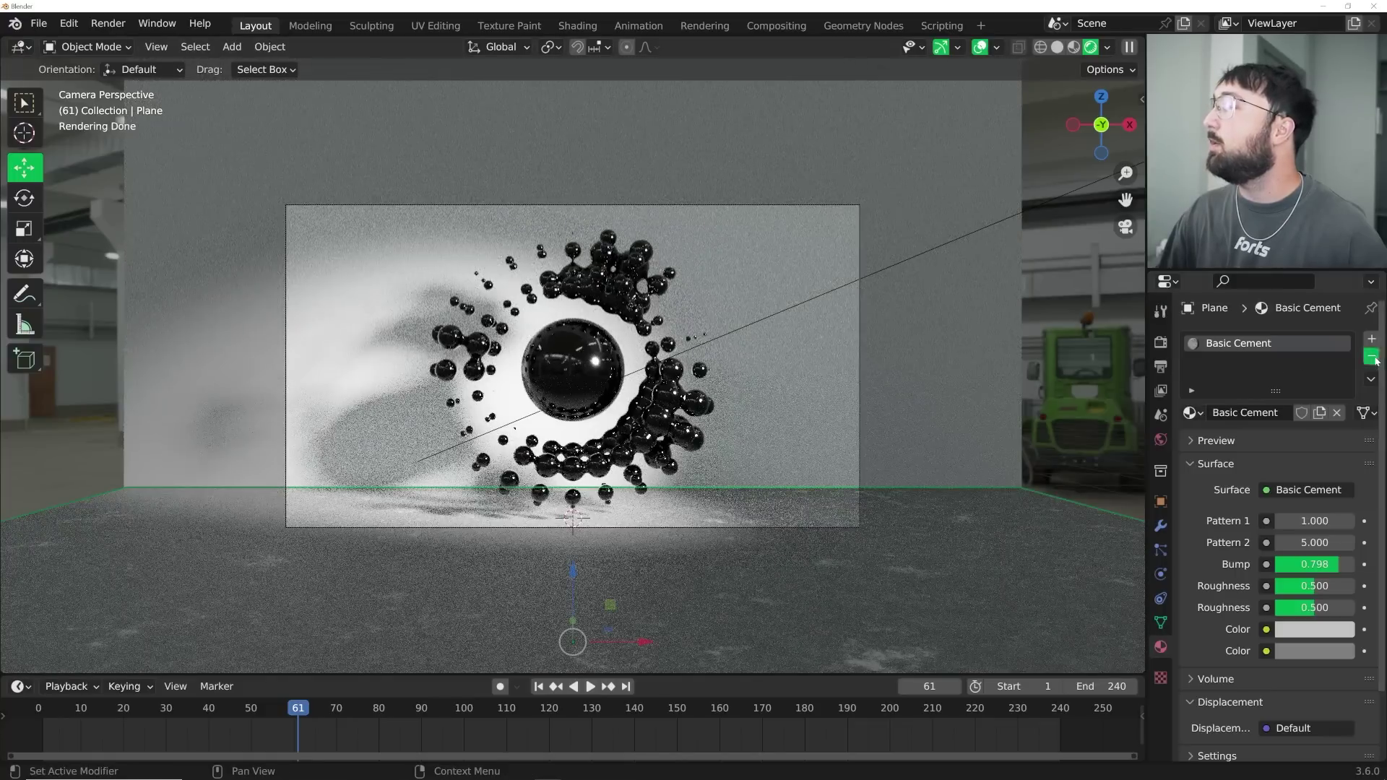
click(1375, 359)
- Switch to the browser, search ambientCG for "cement" and open the light paneled concrete material
mouse_move(303, 767)
click(249, 770)
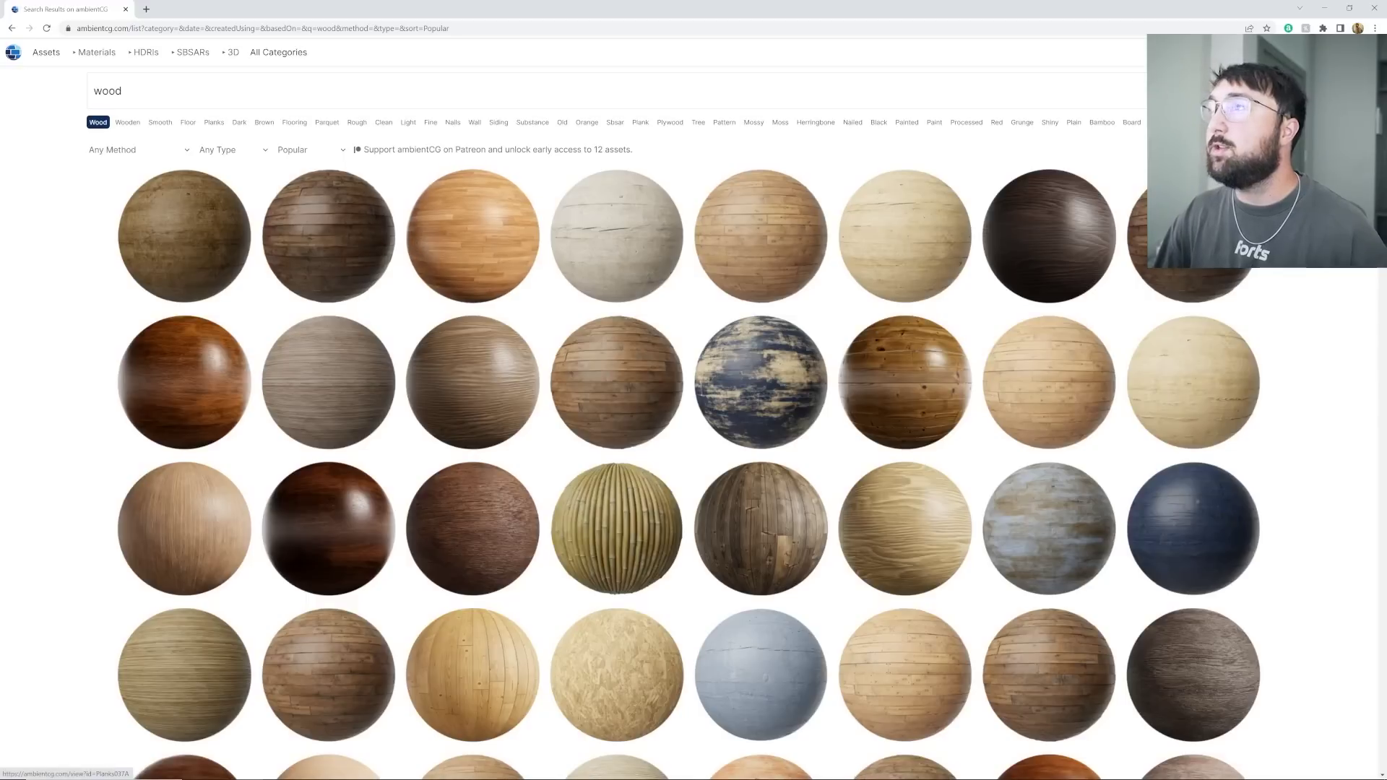
drag(148, 93, 70, 97)
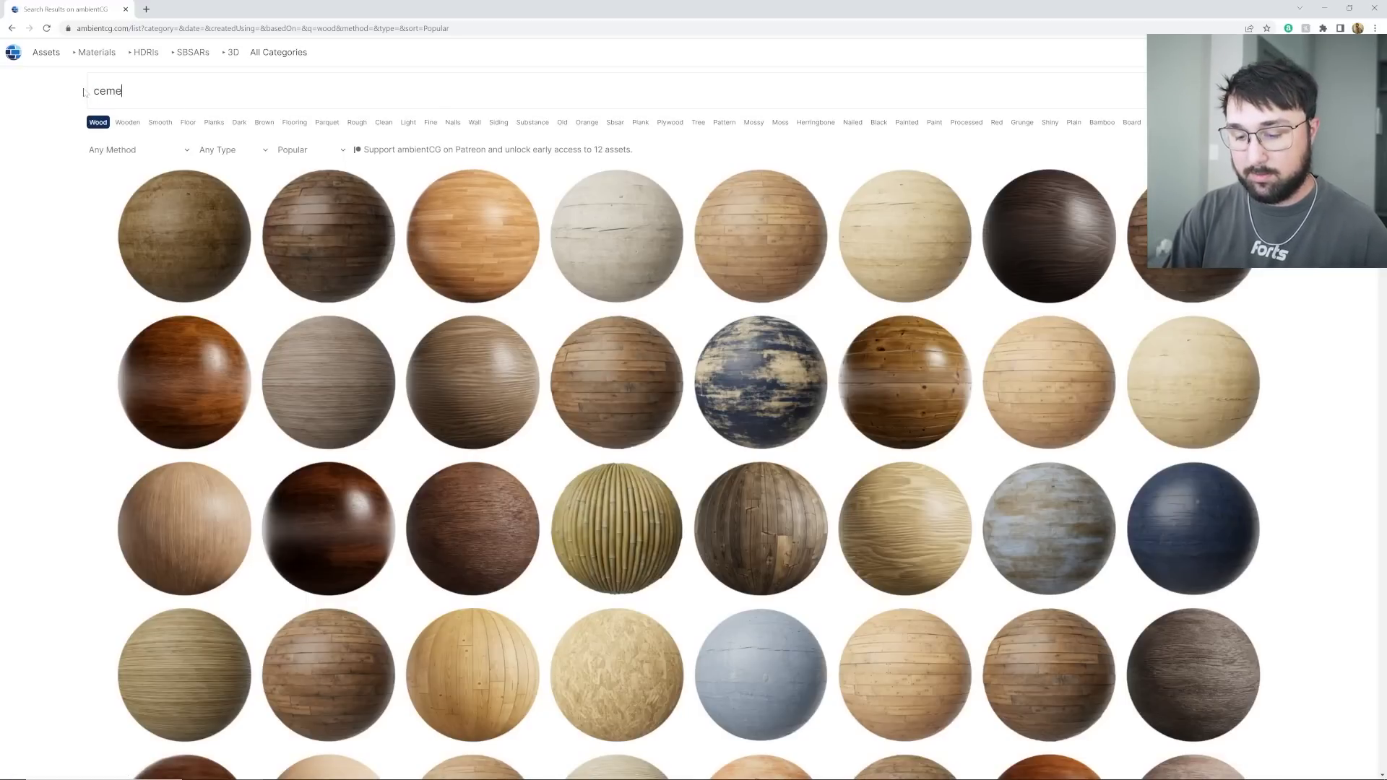
text(cement)
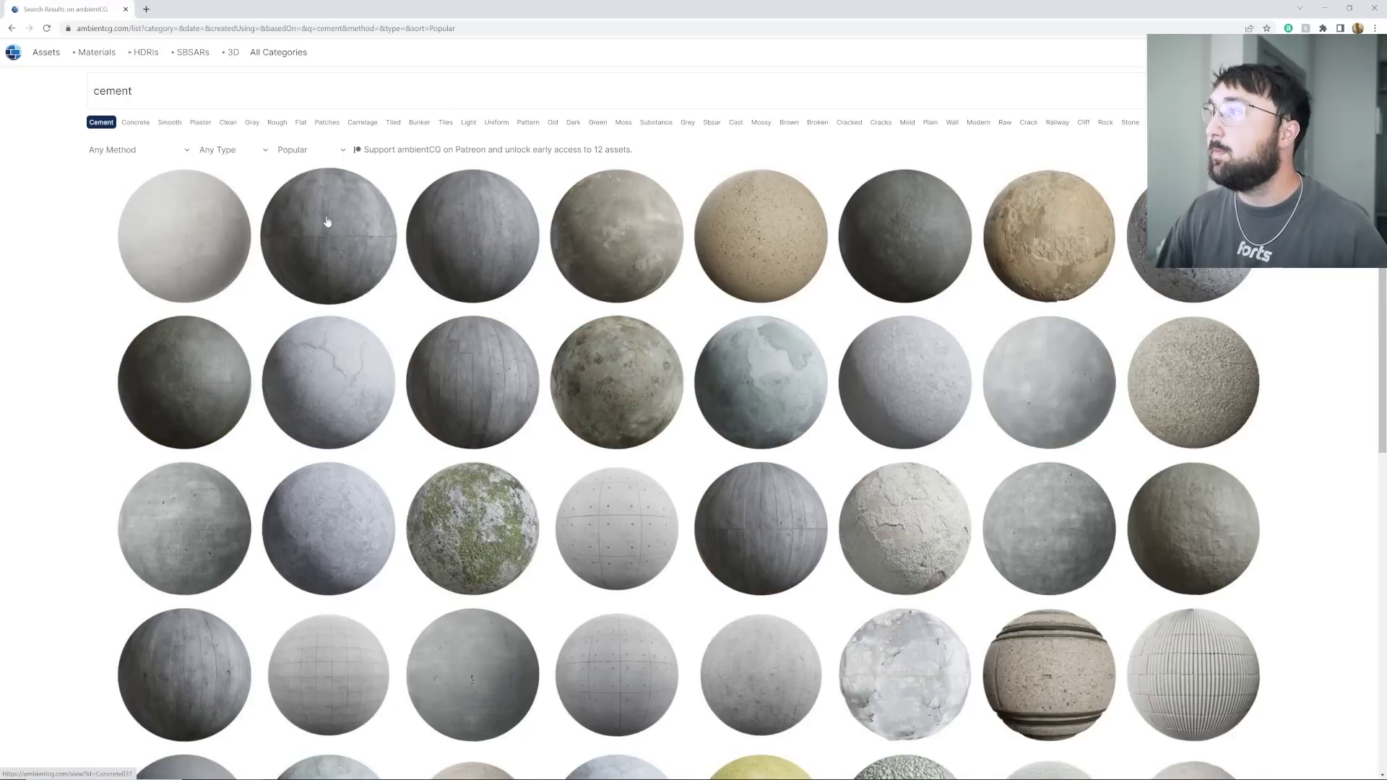
click(615, 578)
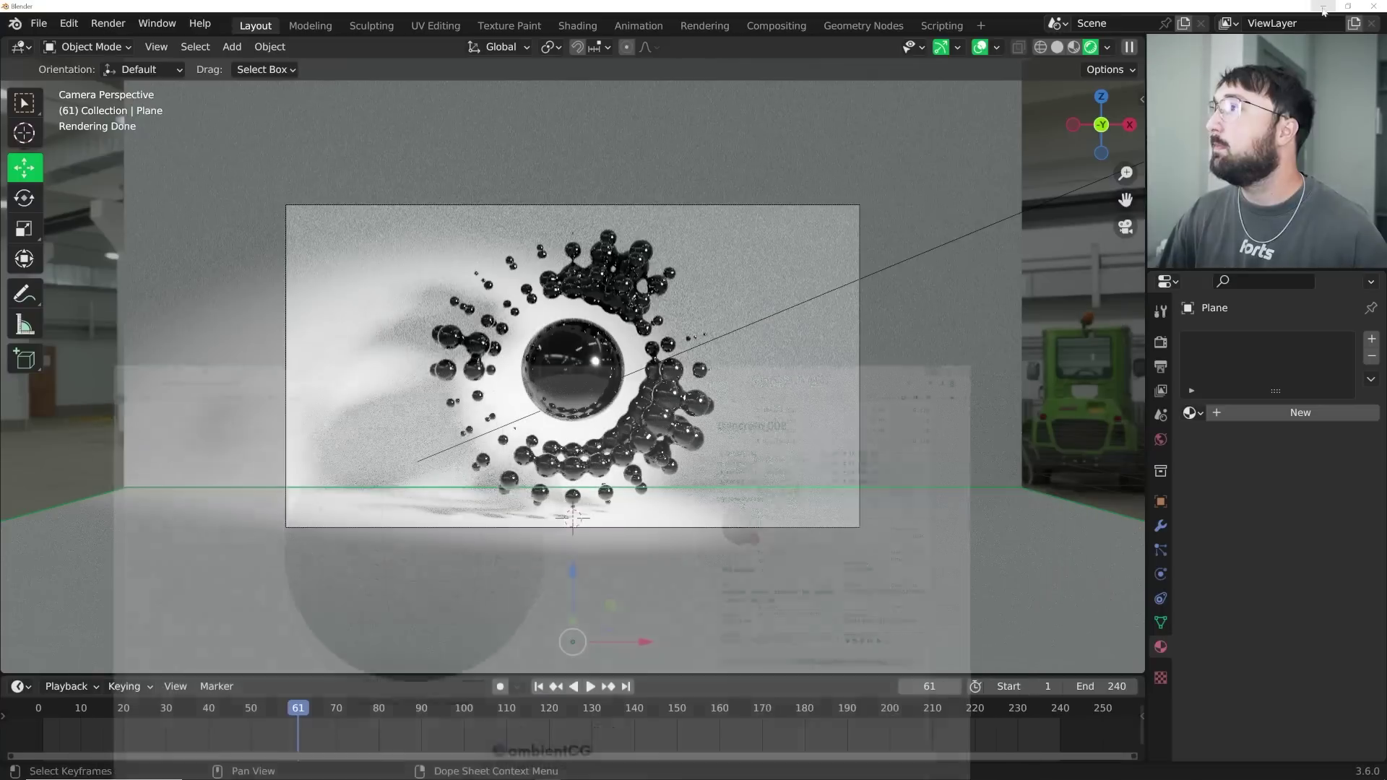
- Back in Blender, create a new material for the back wall plane in the Shading workspace and enlarge the node editor
click(818, 384)
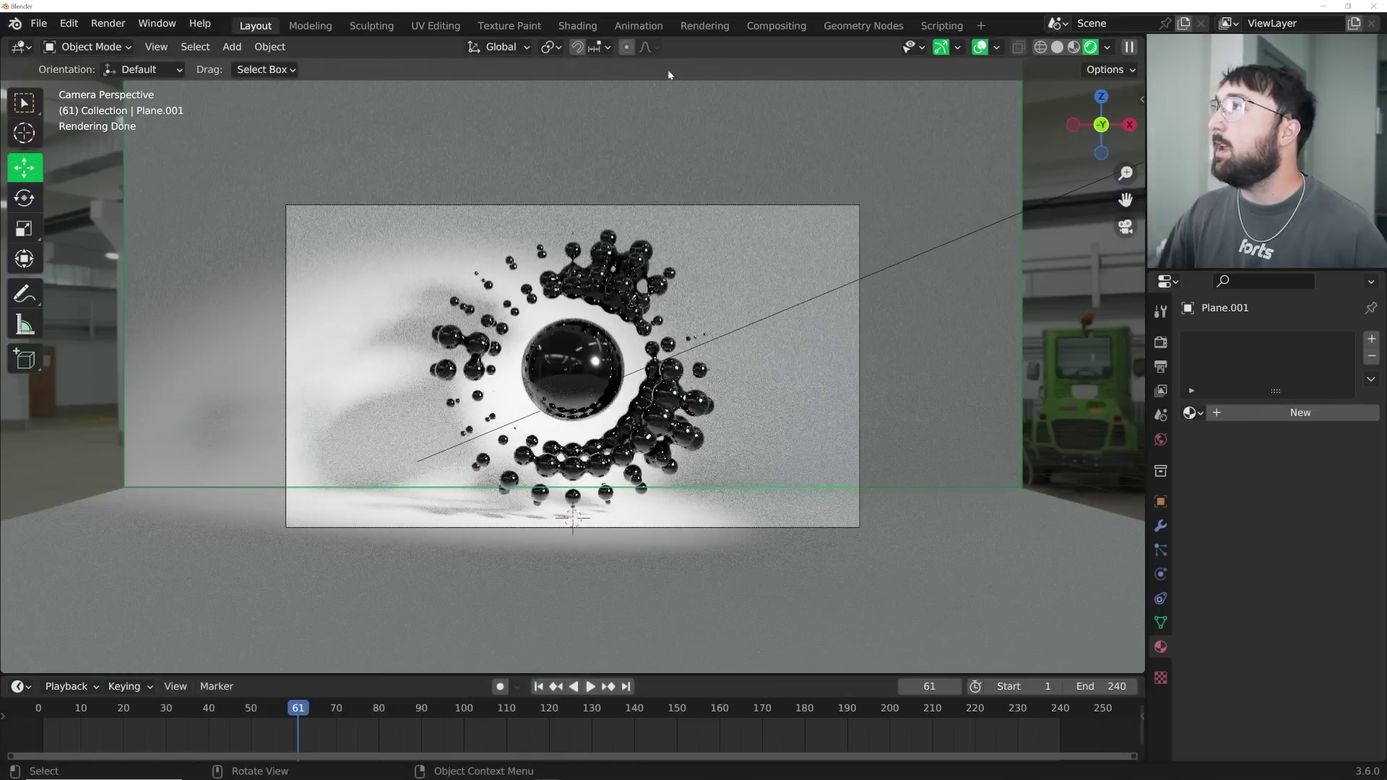
click(577, 26)
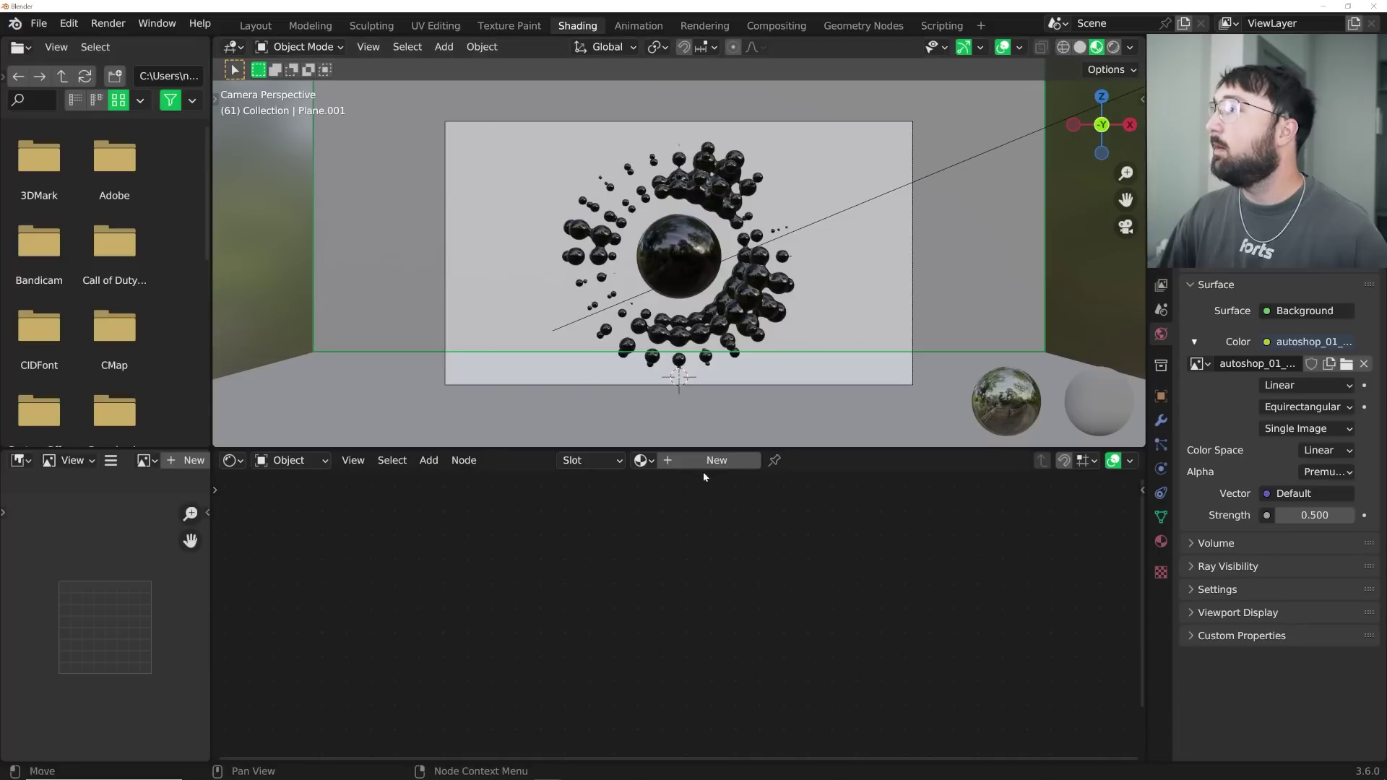
click(708, 461)
scroll(342, 483, down, 6)
drag(217, 440, 190, 462)
scroll(442, 503, down, 3)
middle_drag(442, 503, 471, 562)
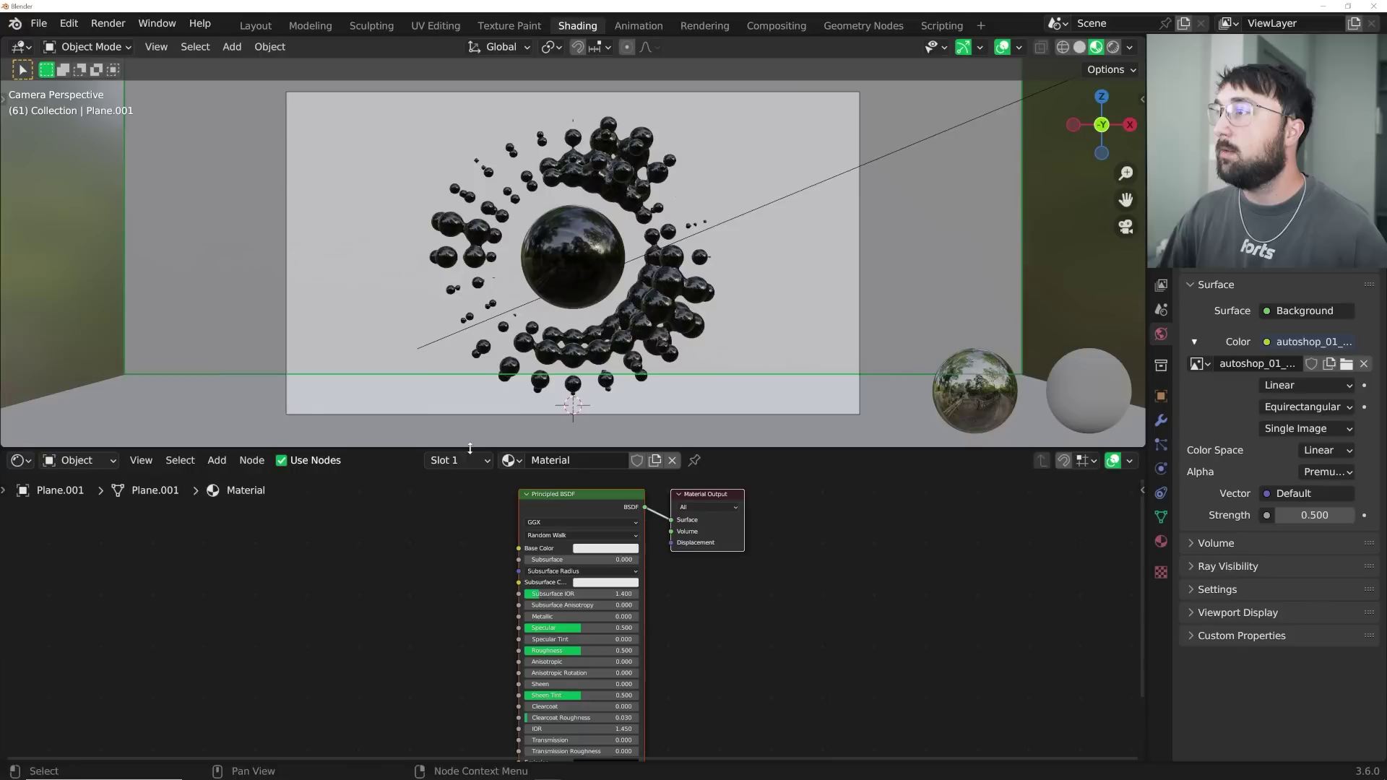
drag(470, 449, 470, 349)
- Add a mapped Image Texture setup to the Principled BSDF's Base Color and load Concrete008_4K_Color.png from the Desktop's Concrete008_4K-PNG folder
click(582, 445)
key(ctrl+t)
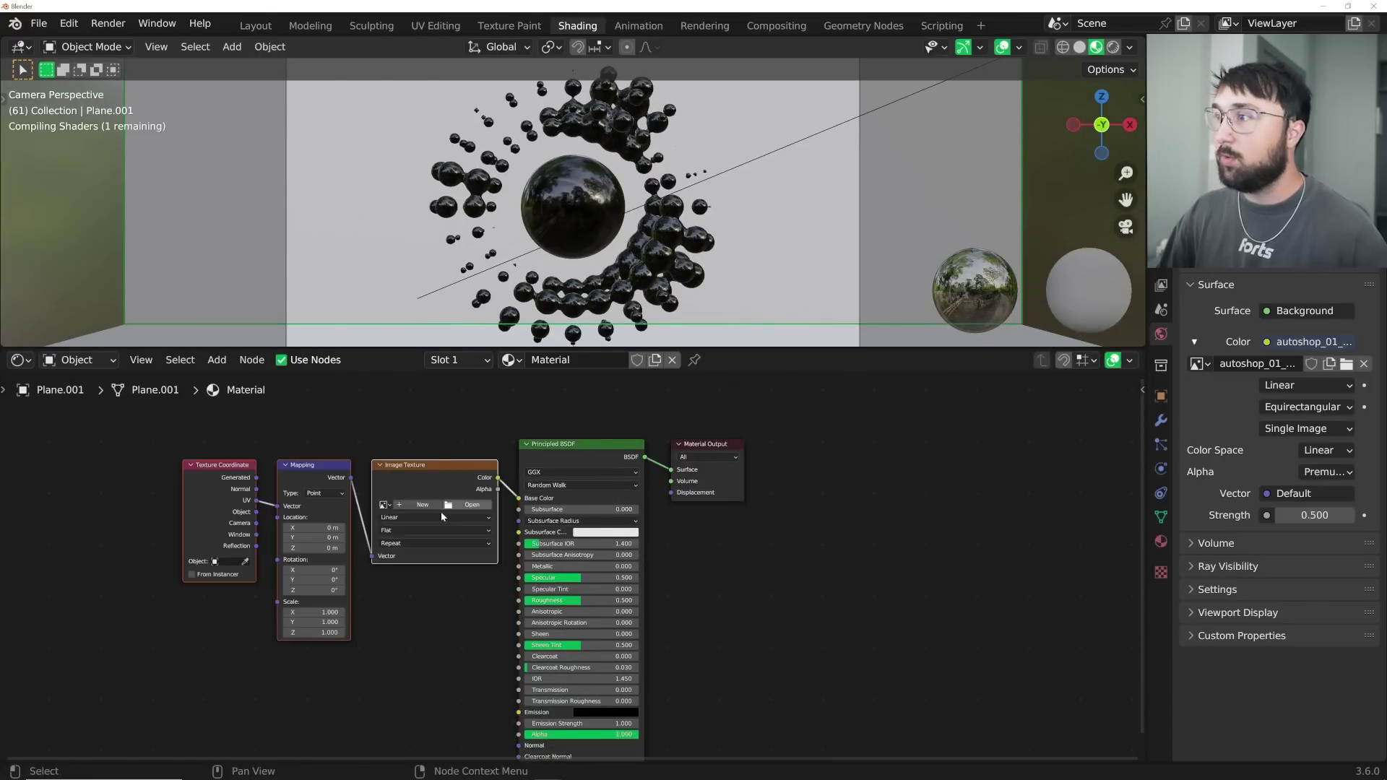
scroll(471, 488, up, 4)
click(587, 460)
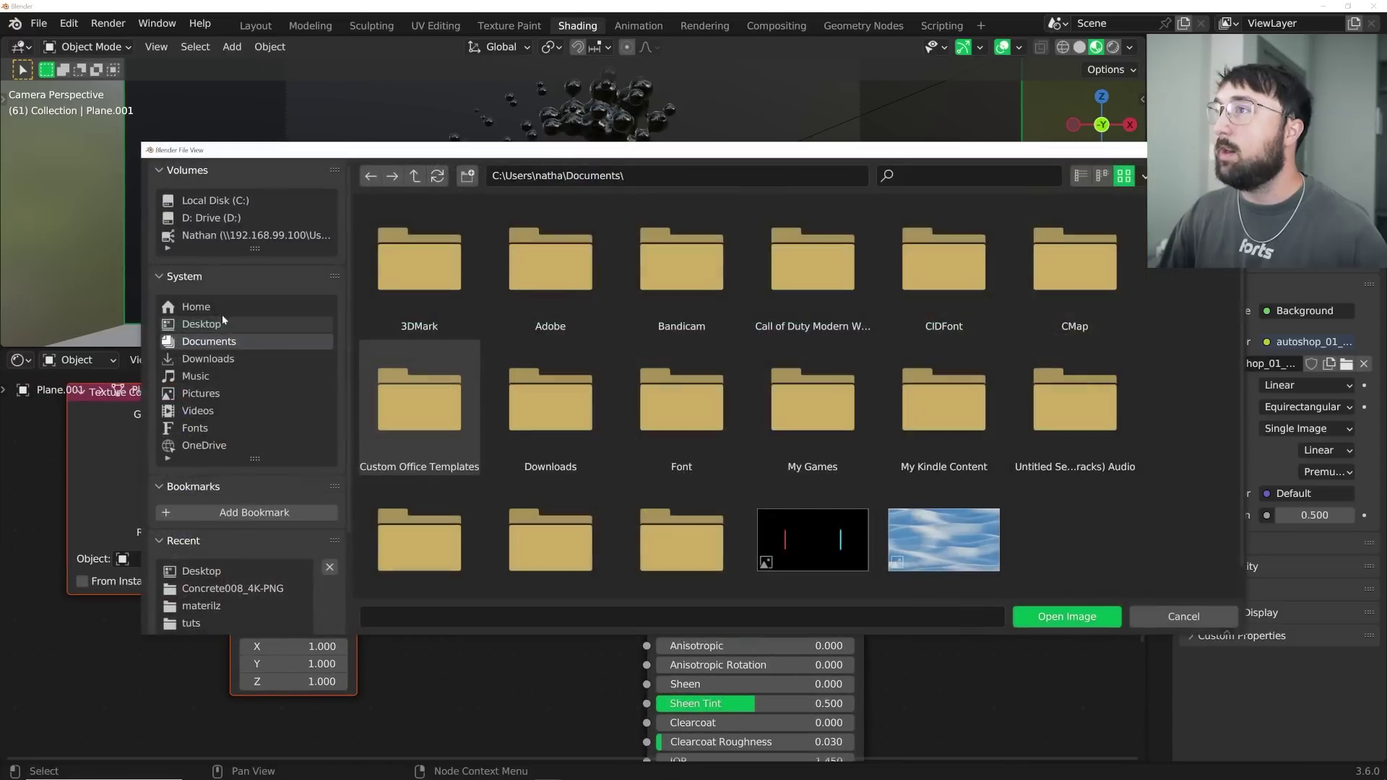
click(223, 320)
scroll(1029, 443, down, 2)
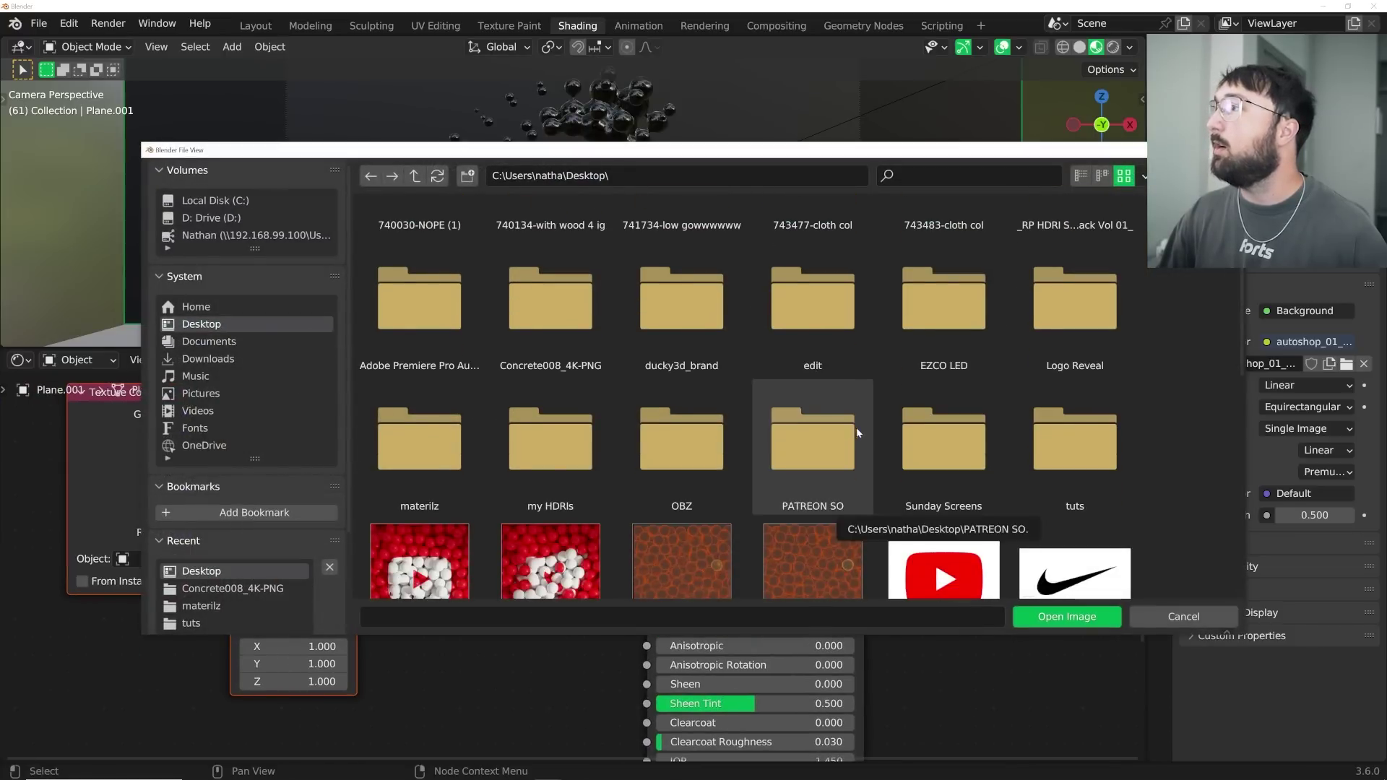
double_click(531, 328)
click(529, 282)
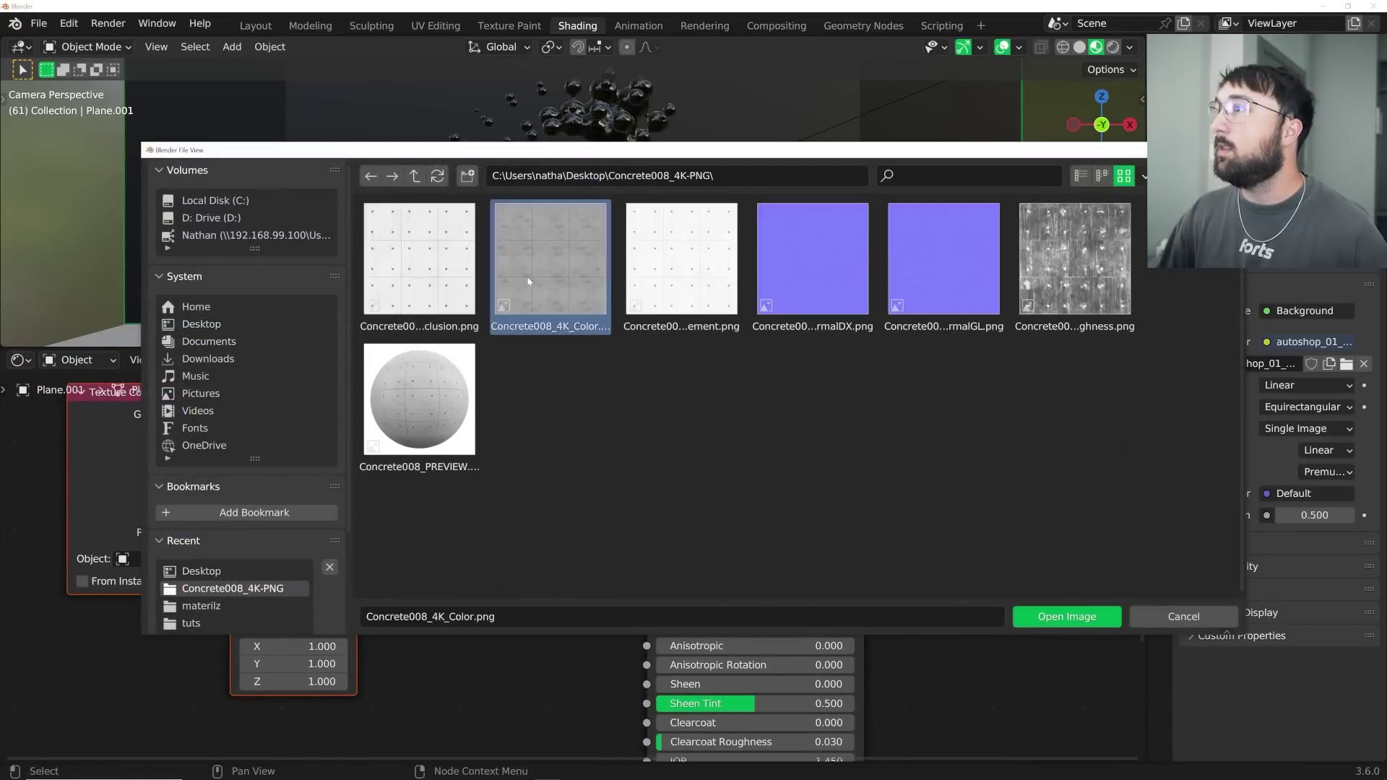
double_click(529, 281)
- Set the Mapping node's scale to 3 on X, Y and Z
scroll(357, 456, down, 2)
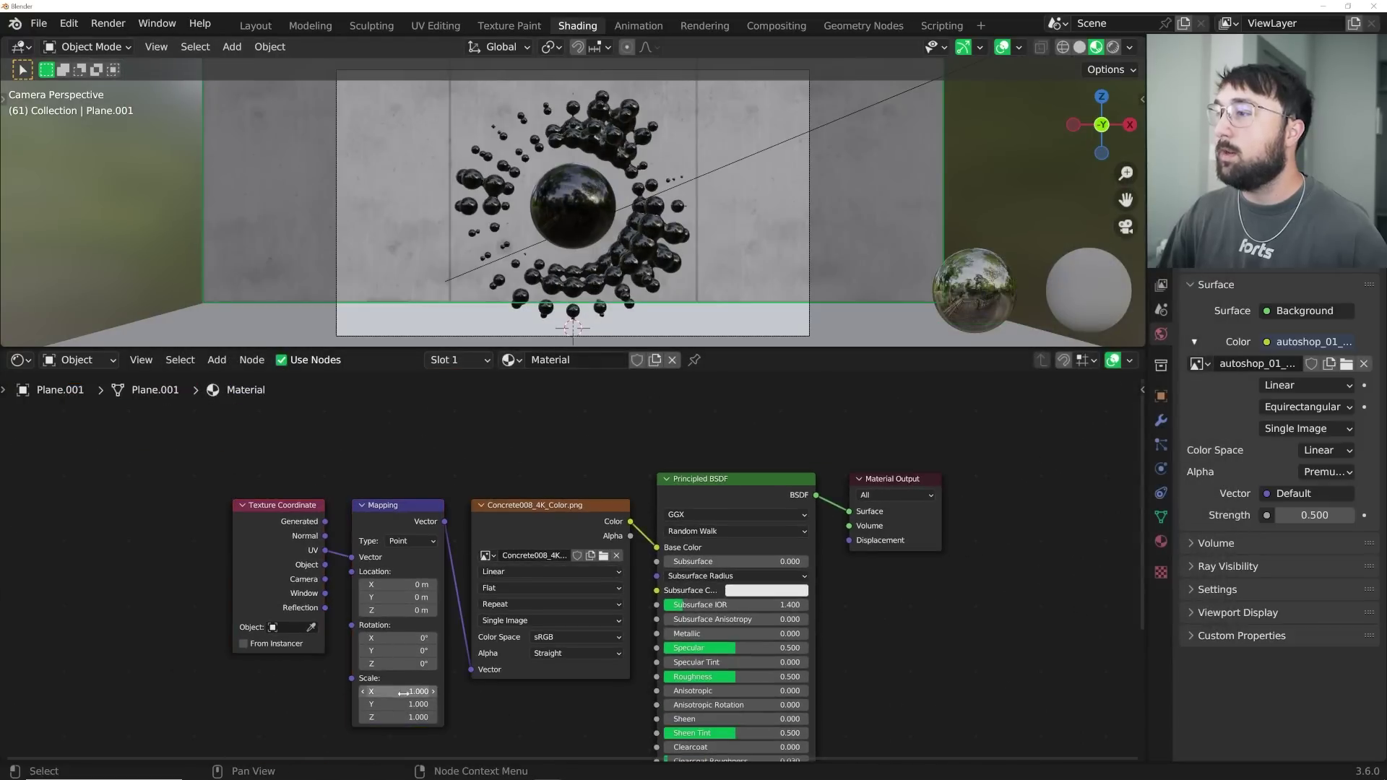
drag(403, 692, 403, 717)
key(Return)
- Move the Texture Coordinate and Mapping nodes away from the shader and raise the color texture node to make room for more textures
scroll(393, 558, up, 3)
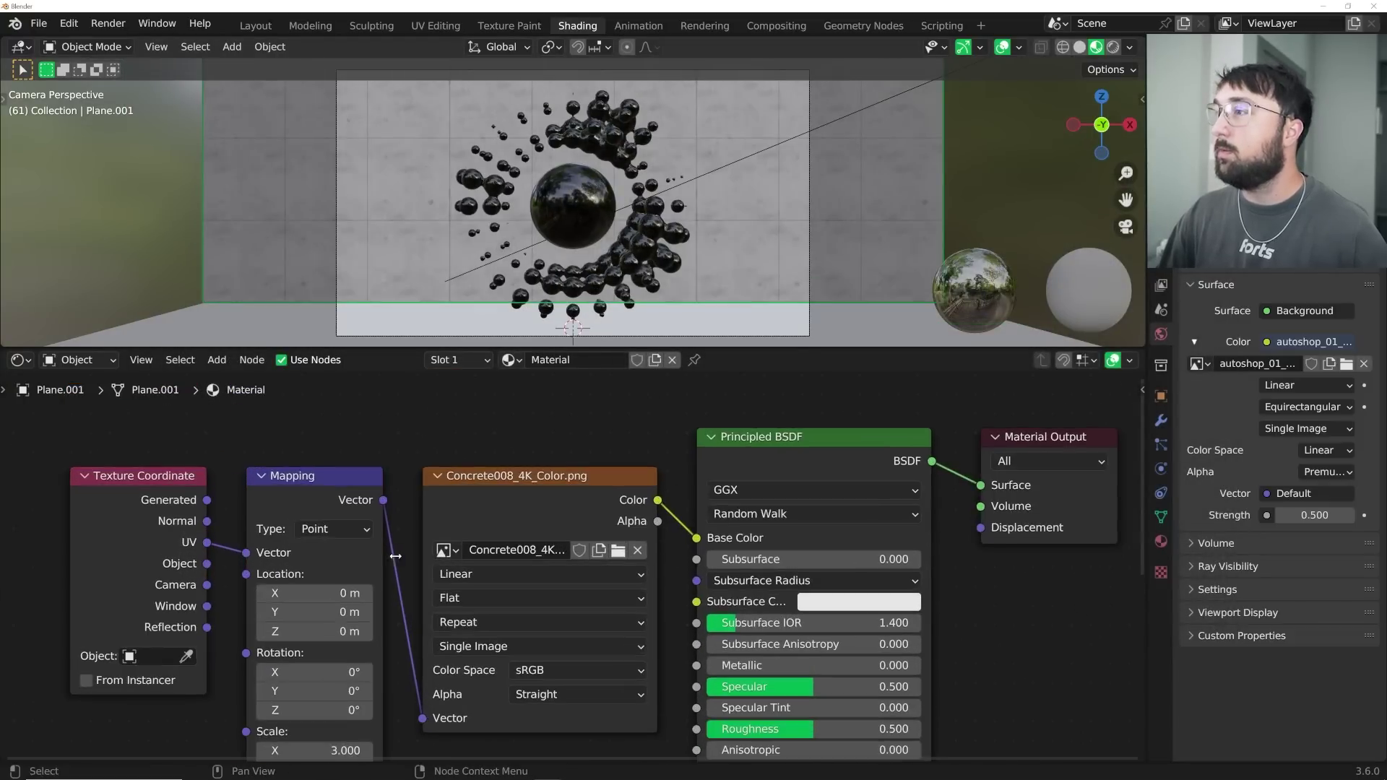
drag(313, 431, 207, 565)
scroll(208, 567, down, 2)
middle_drag(365, 542, 421, 540)
key(g)
click(144, 466)
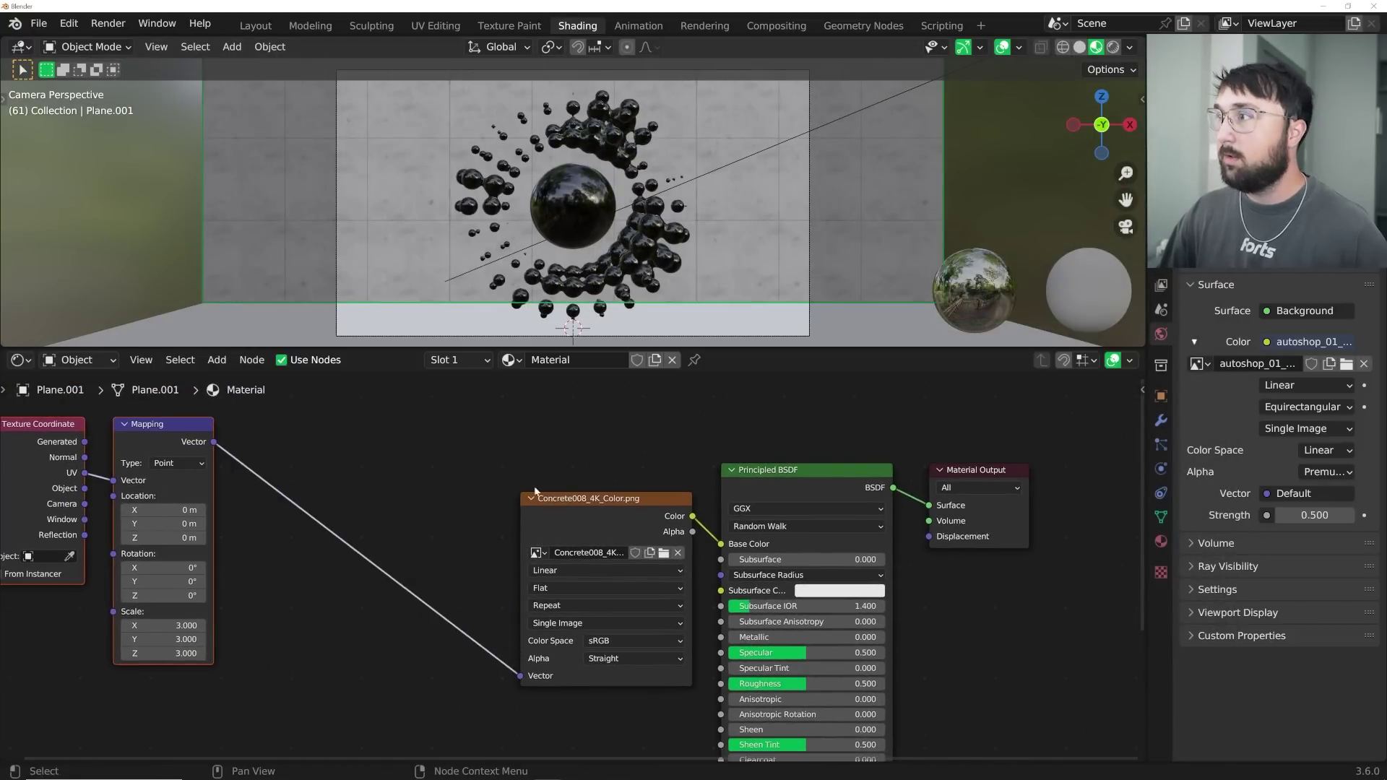
click(584, 500)
middle_drag(595, 474, 499, 520)
key(g)
drag(498, 518, 478, 401)
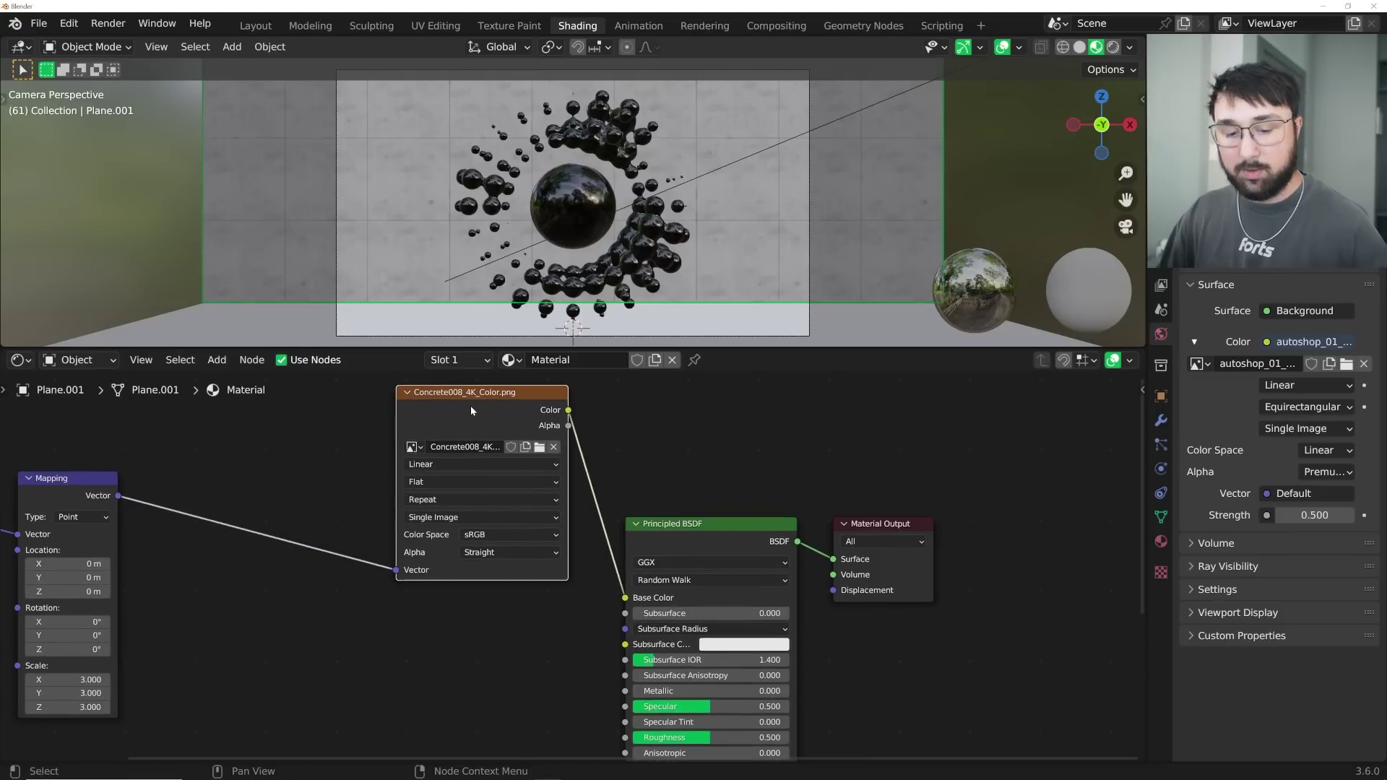
- Duplicate the color texture node below the original, make its image single-user, and load Concrete008_4K_Roughness.png into it
key(shift+d)
click(484, 599)
scroll(463, 578, up, 3)
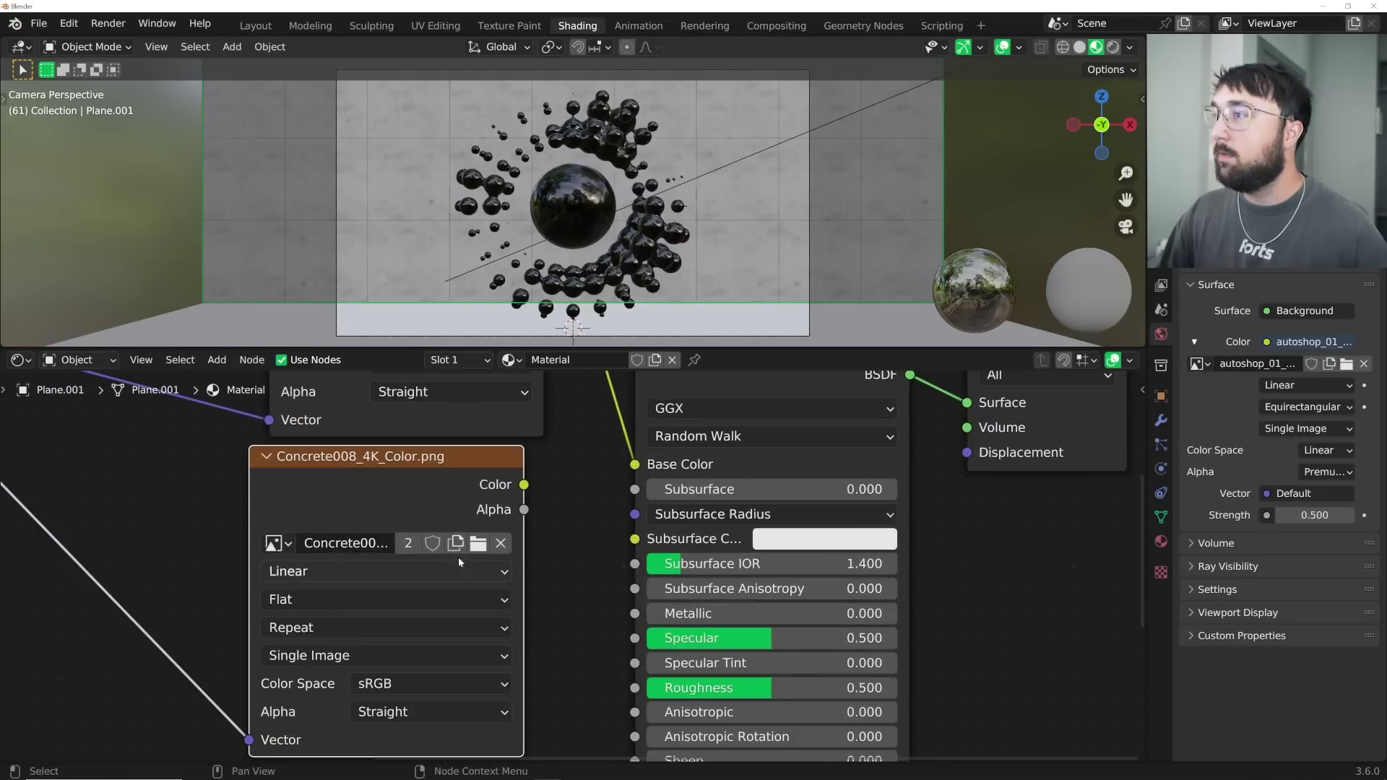
click(408, 542)
click(480, 543)
click(1127, 268)
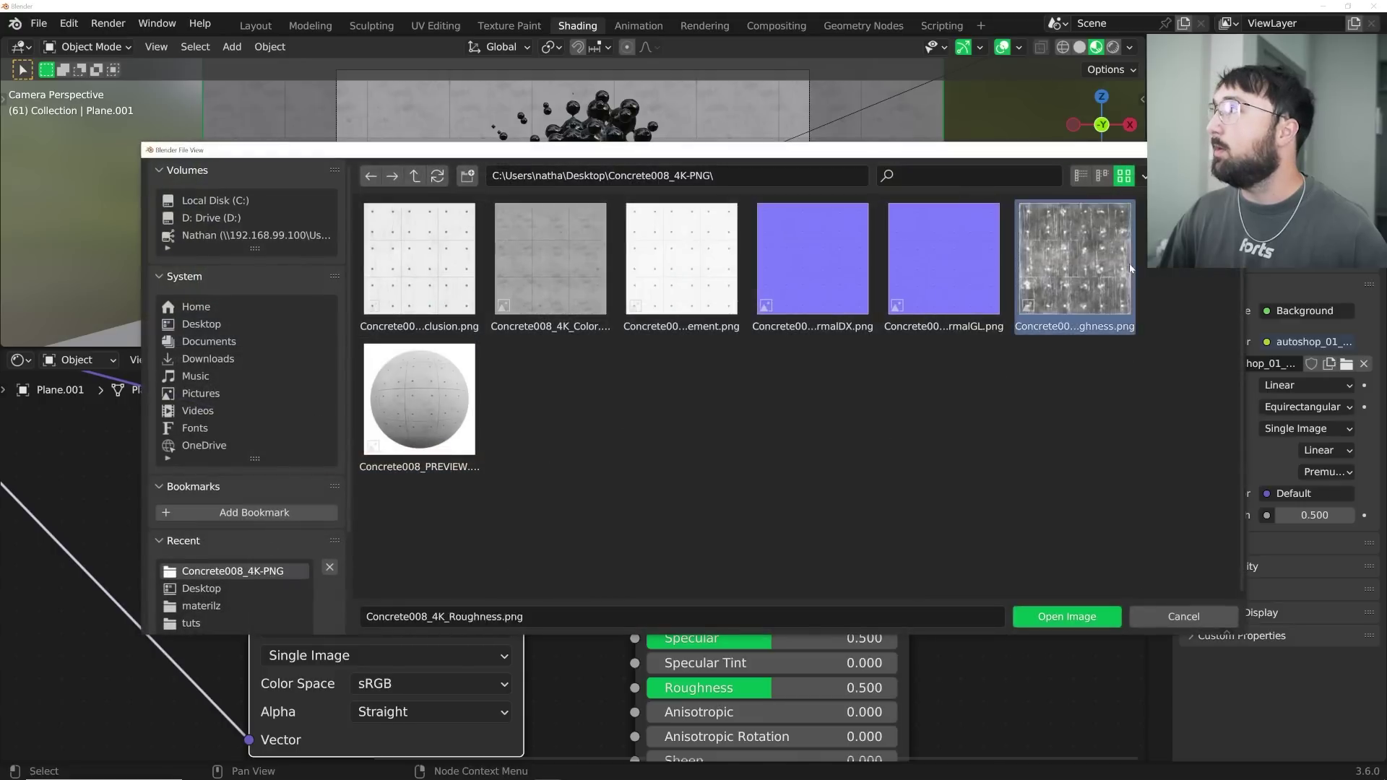
double_click(1130, 268)
- Set the roughness texture's color space to Non-Color and connect its Color output to the Principled BSDF's Roughness
middle_drag(445, 678, 491, 588)
click(493, 593)
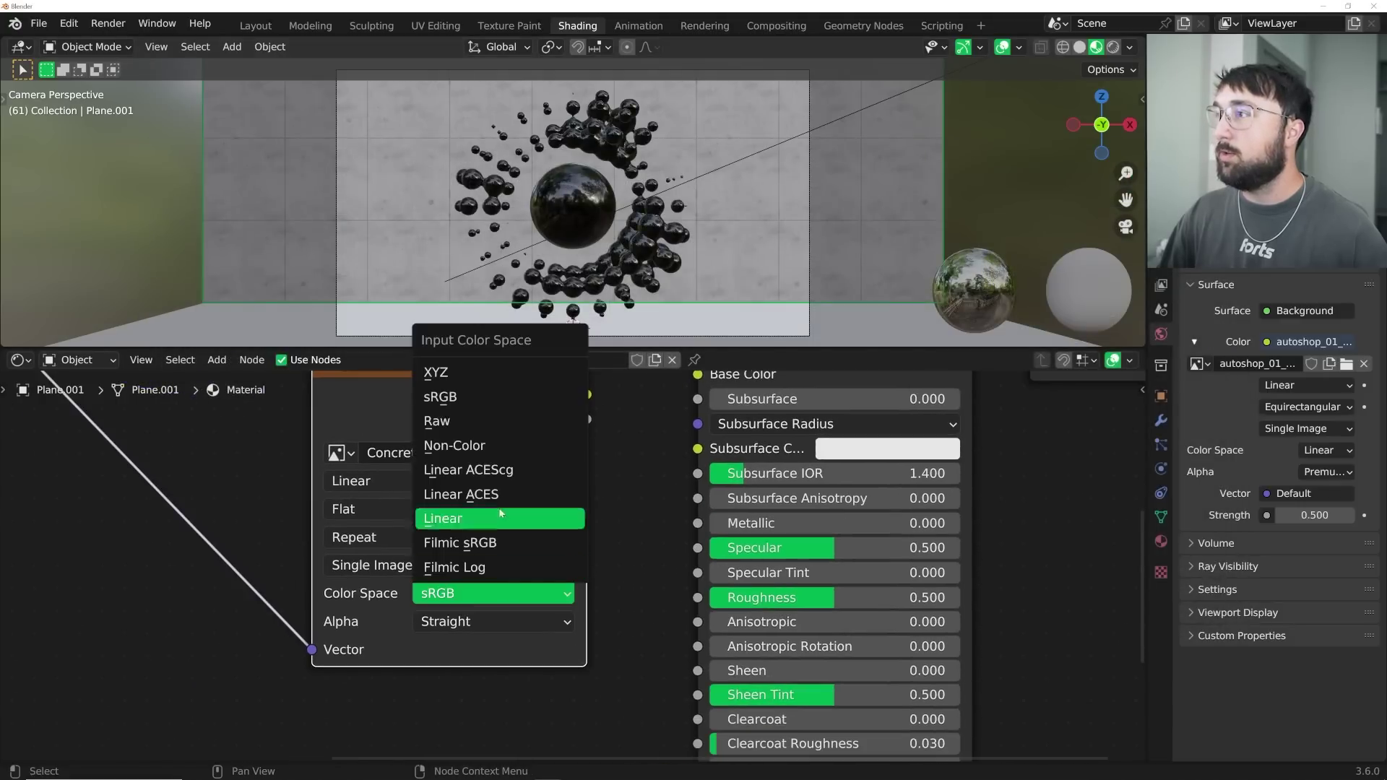
click(517, 448)
drag(586, 394, 695, 597)
scroll(552, 515, down, 3)
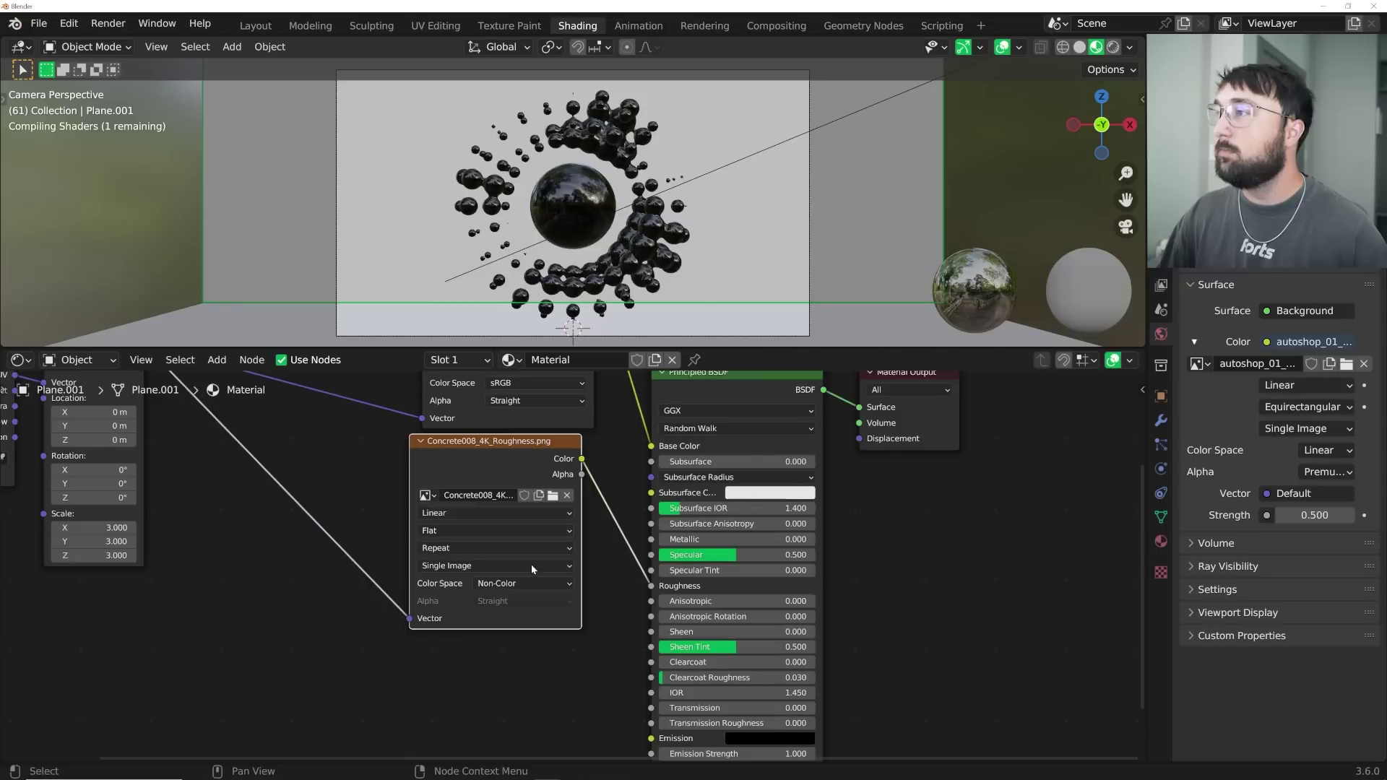
- Add a Displacement node to the material below the roughness texture node
key(shift+a)
text(dis)
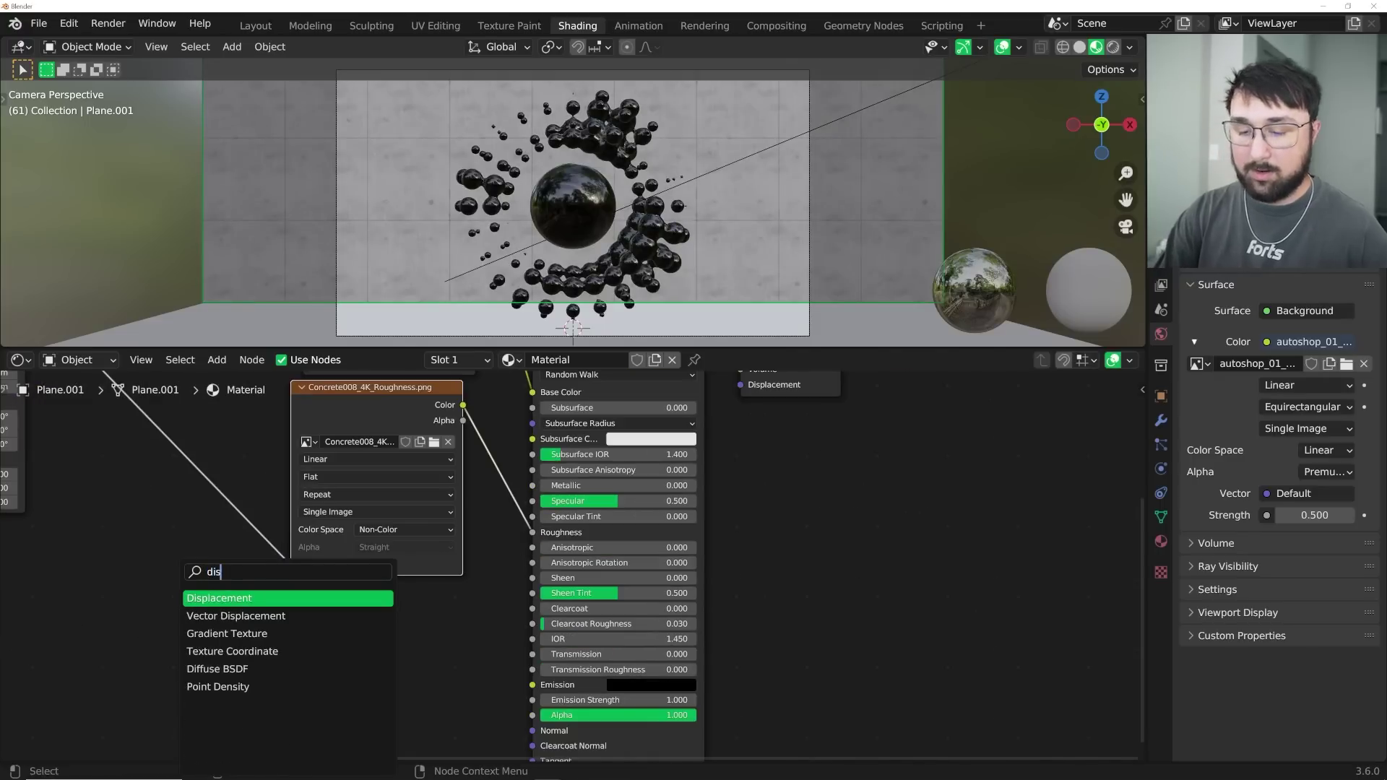
key(Return)
click(436, 620)
middle_drag(437, 620, 416, 583)
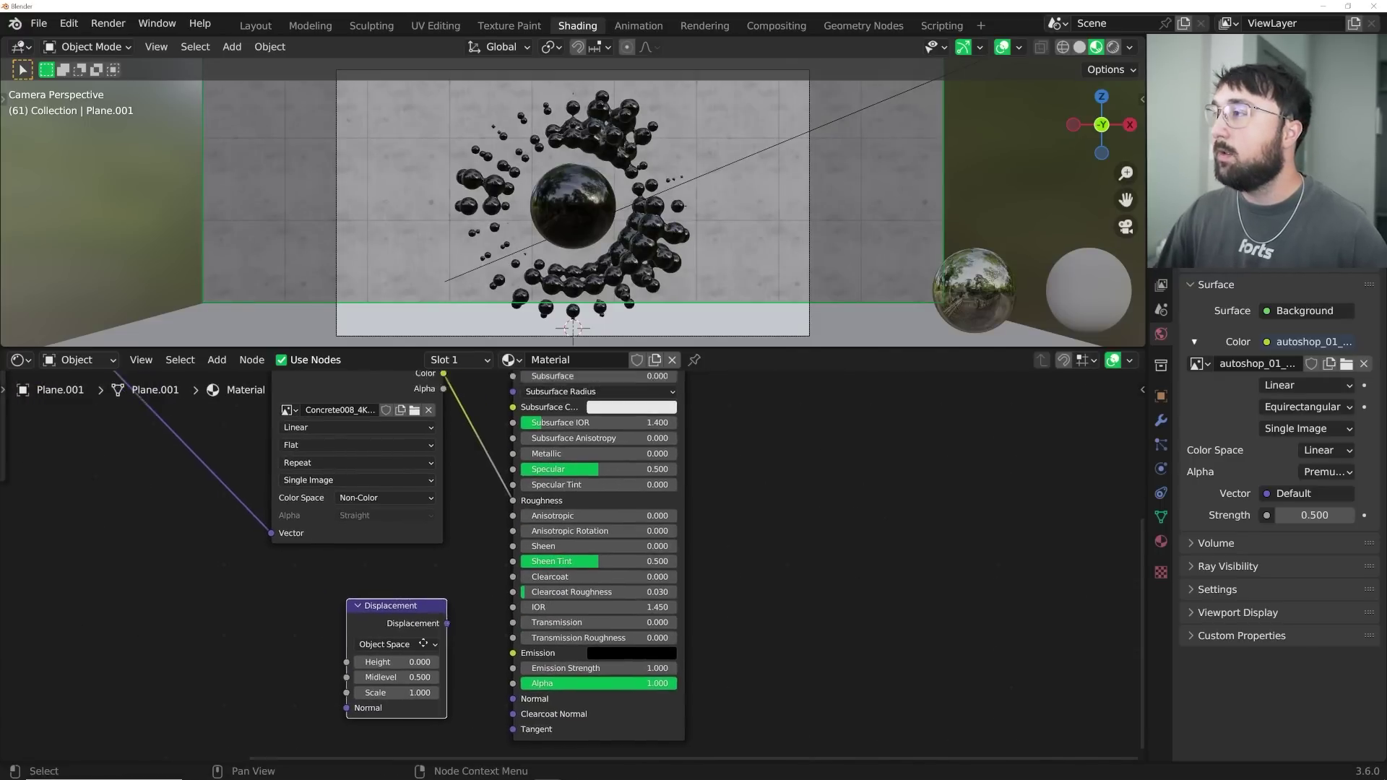
- Lower the Material Output node, connect the Displacement node's output to its Displacement input, and move the Displacement node closer to the shader
scroll(442, 611, down, 5)
drag(668, 419, 663, 578)
scroll(663, 578, up, 2)
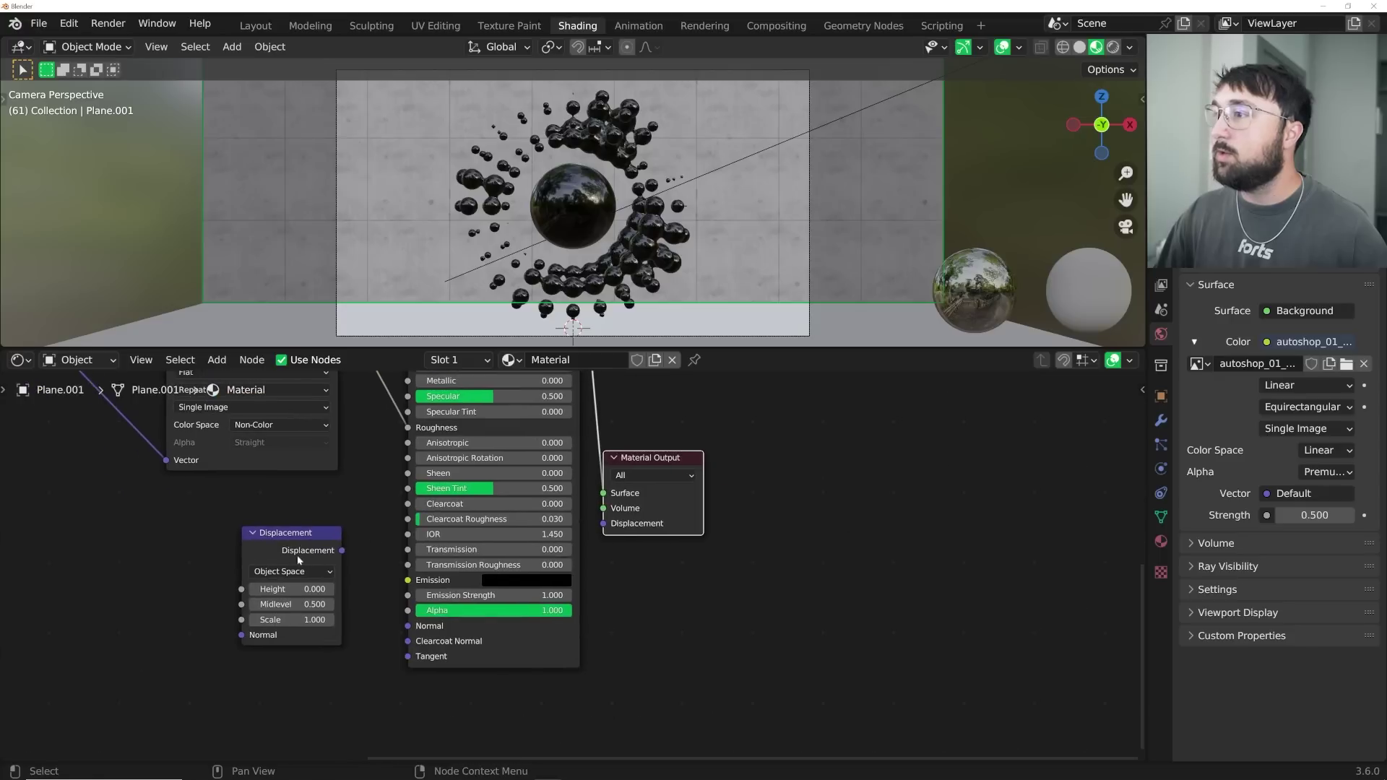
drag(342, 551, 602, 523)
middle_drag(273, 543, 440, 546)
click(440, 546)
- Set the material's surface displacement method to Displacement and Bump and show the viewport in rendered shading
click(1161, 542)
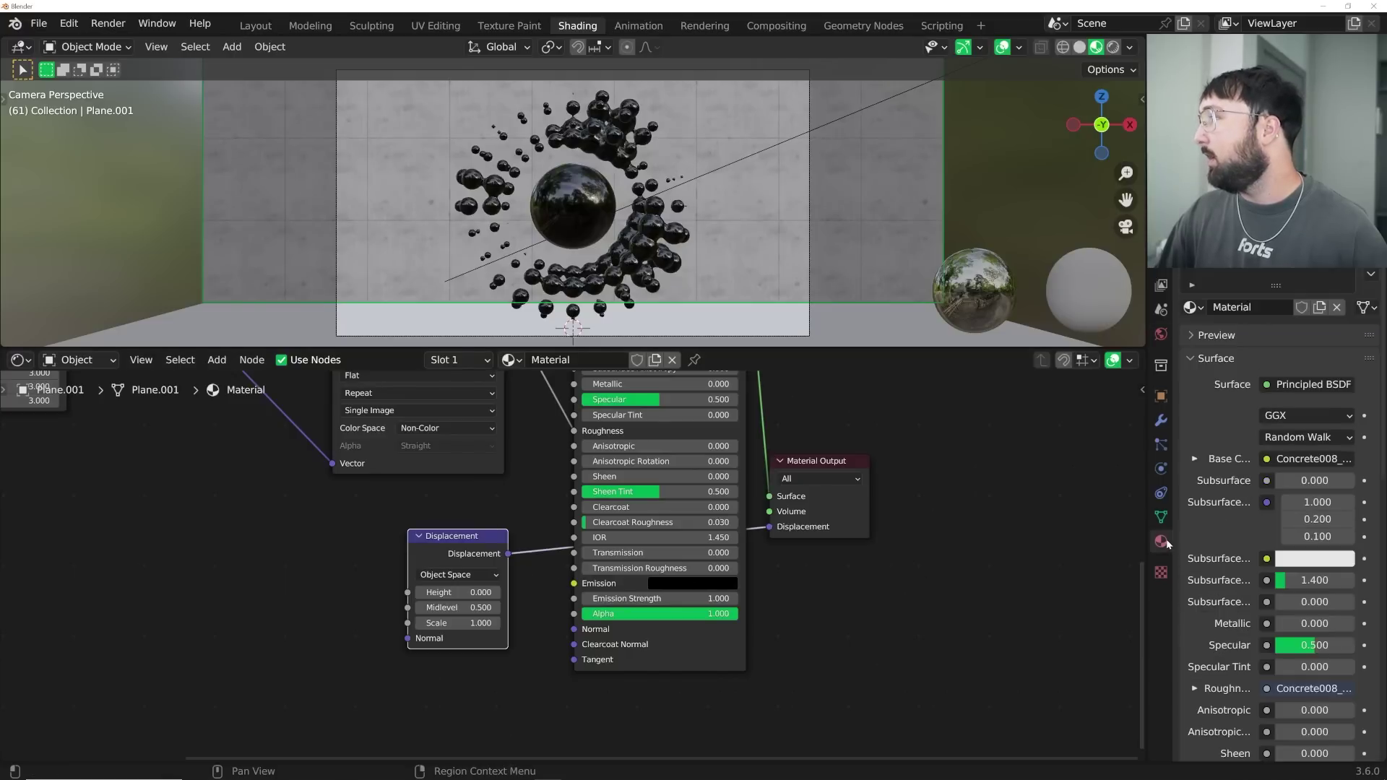
scroll(1250, 557, down, 15)
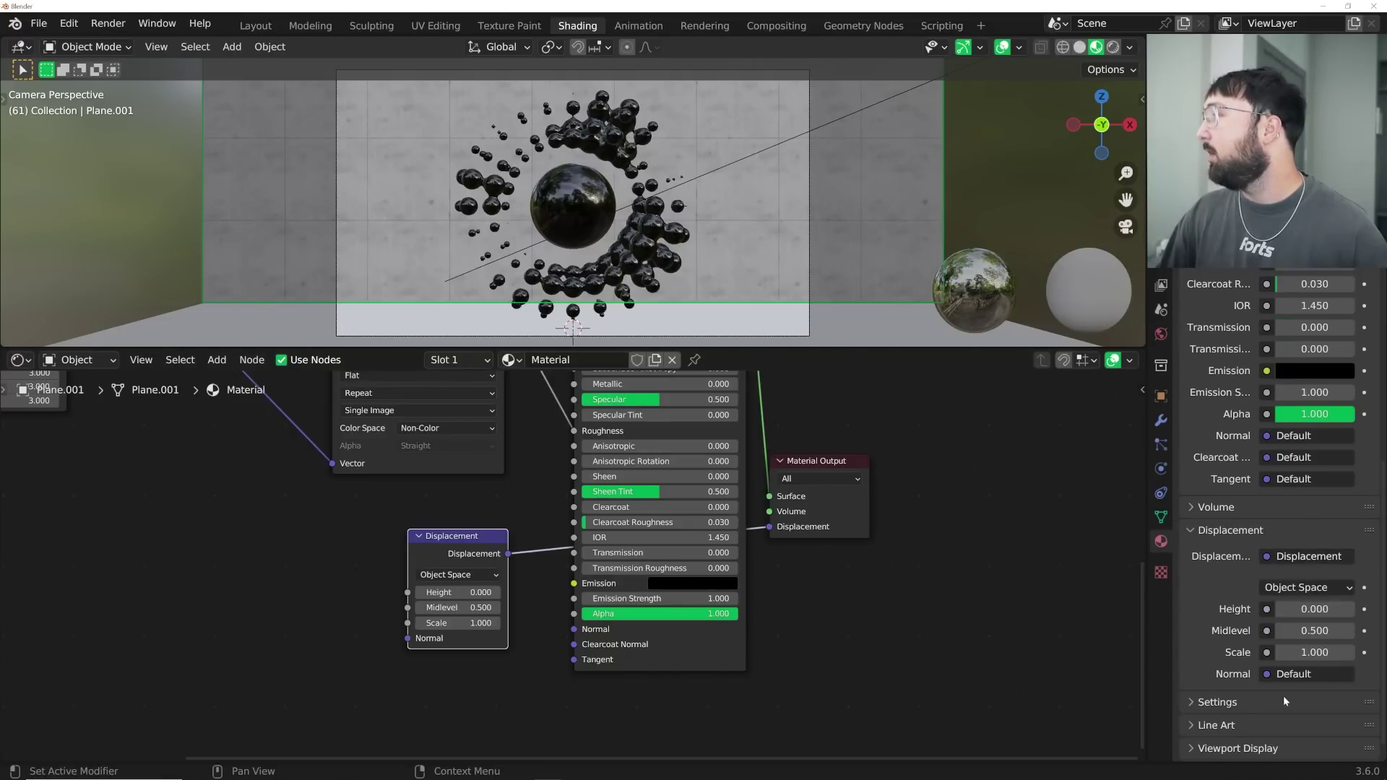
click(1283, 701)
scroll(1278, 701, down, 3)
click(1316, 680)
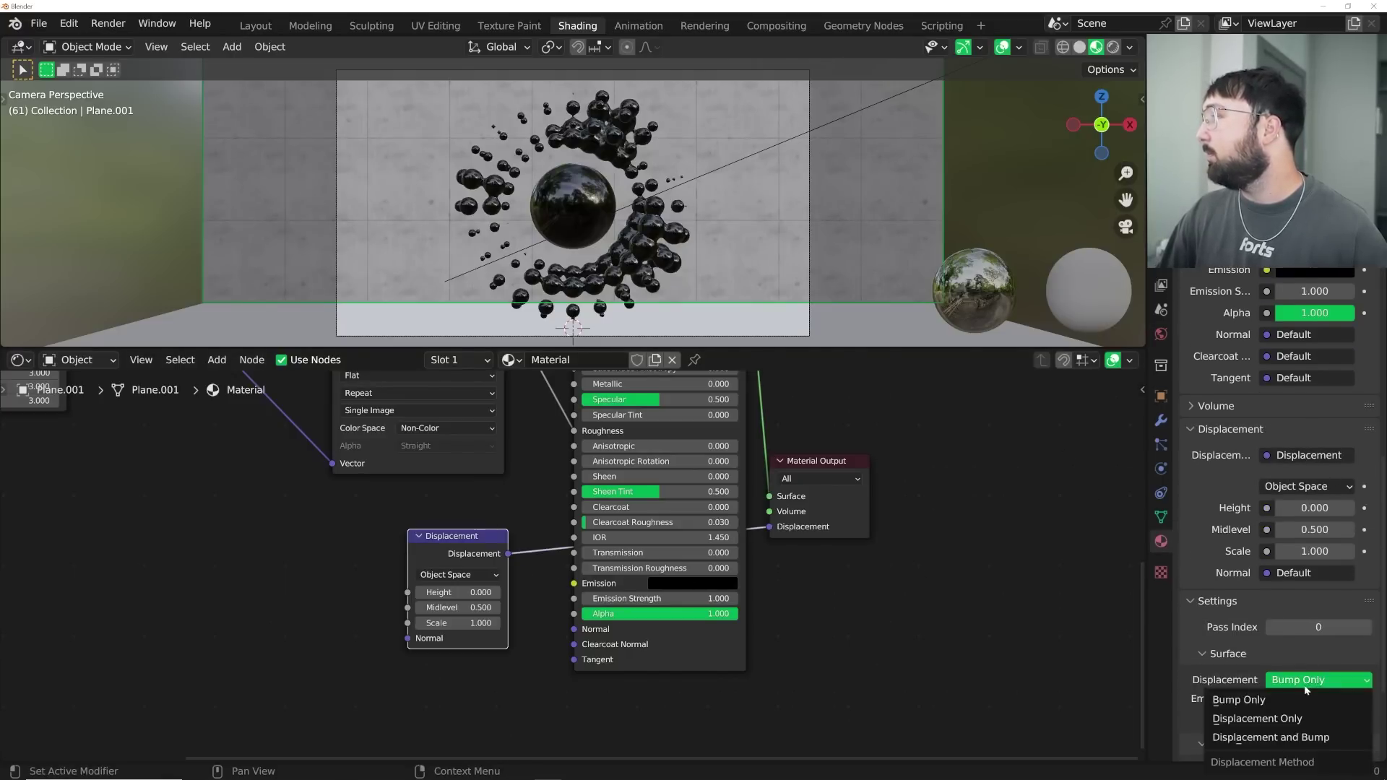
click(1271, 736)
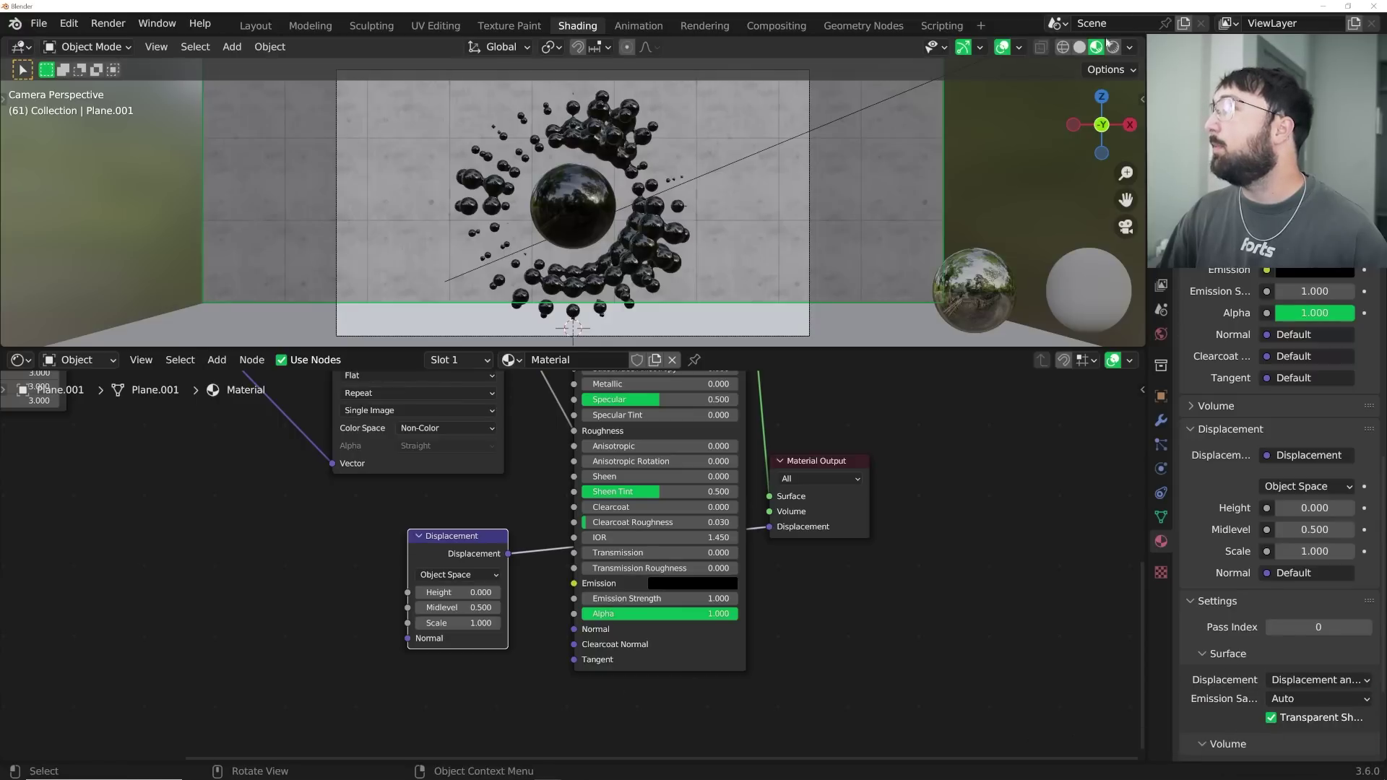
key(z)
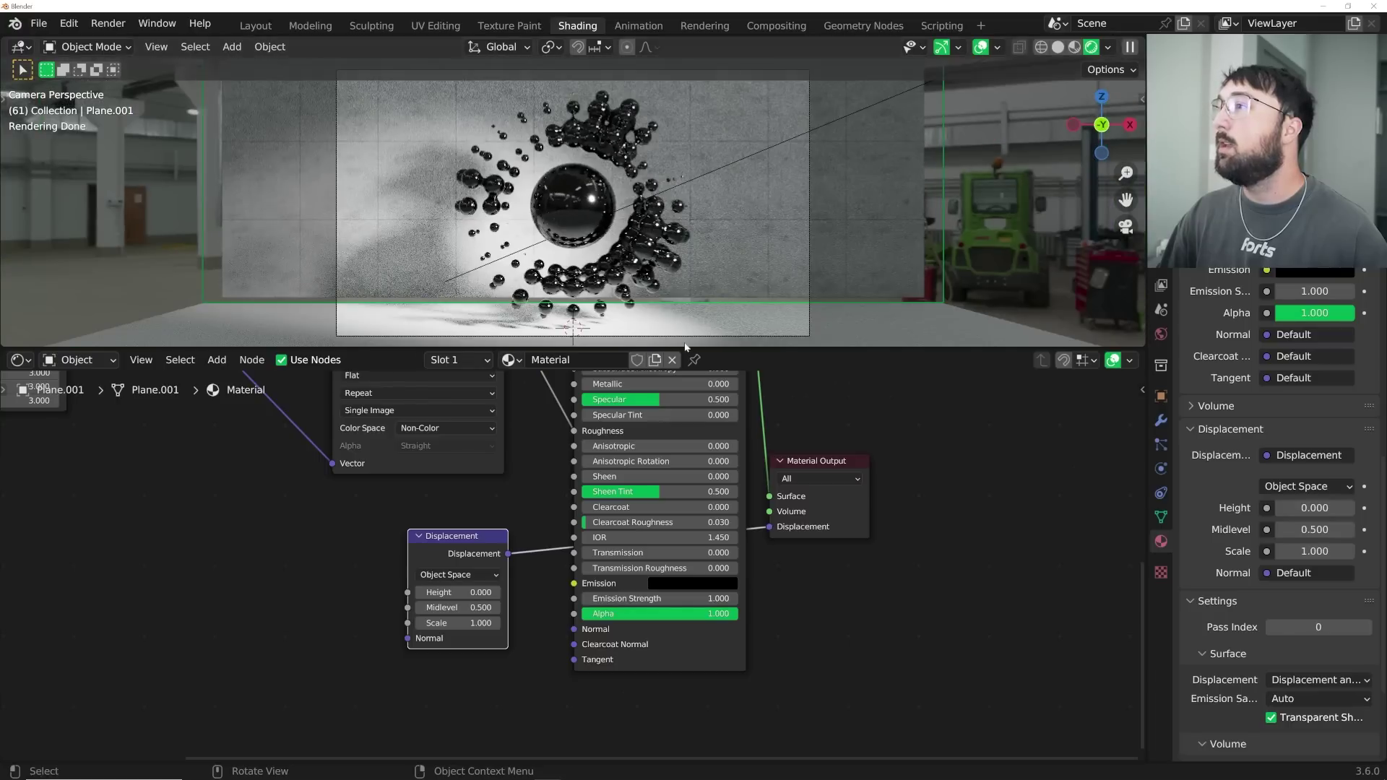
- Duplicate the roughness texture node beside the Displacement node and make its image single-user
scroll(428, 570, up, 2)
scroll(395, 500, down, 4)
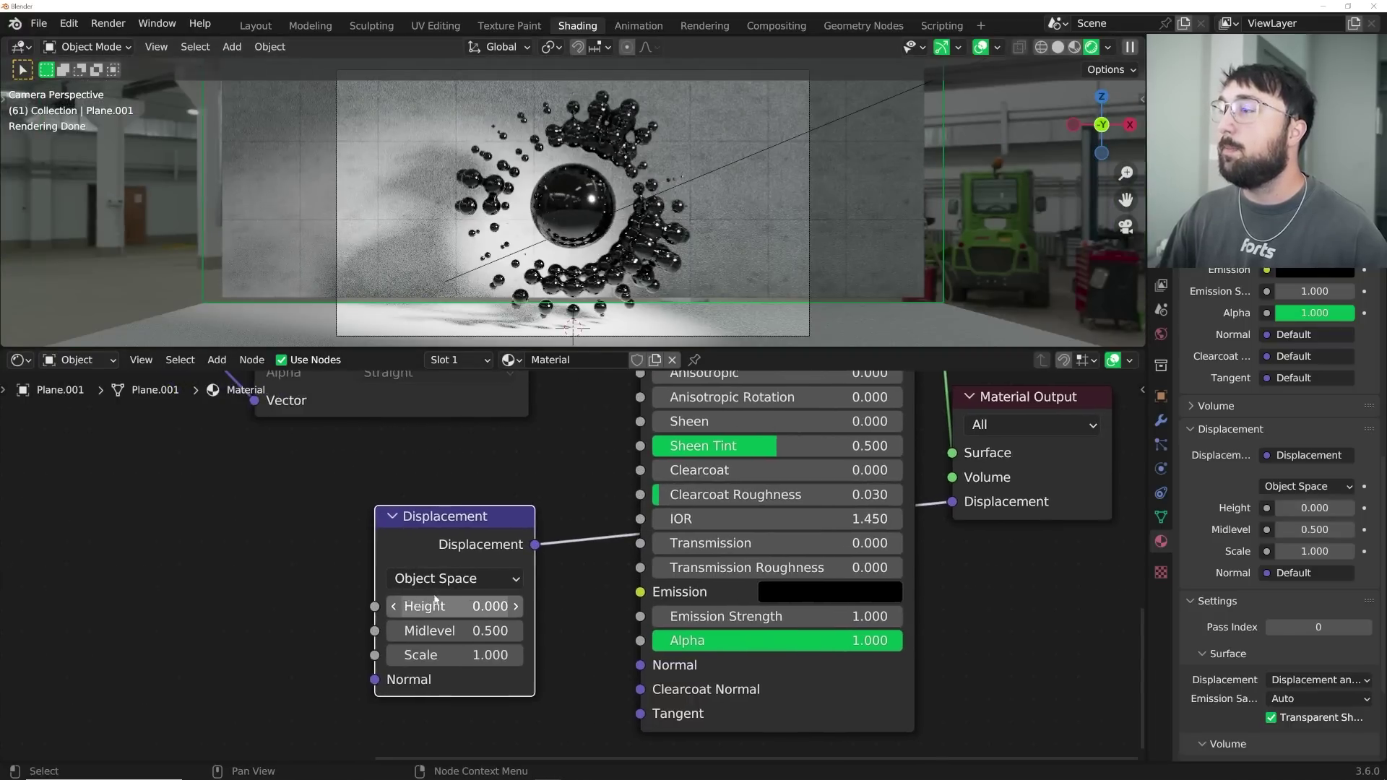
click(515, 391)
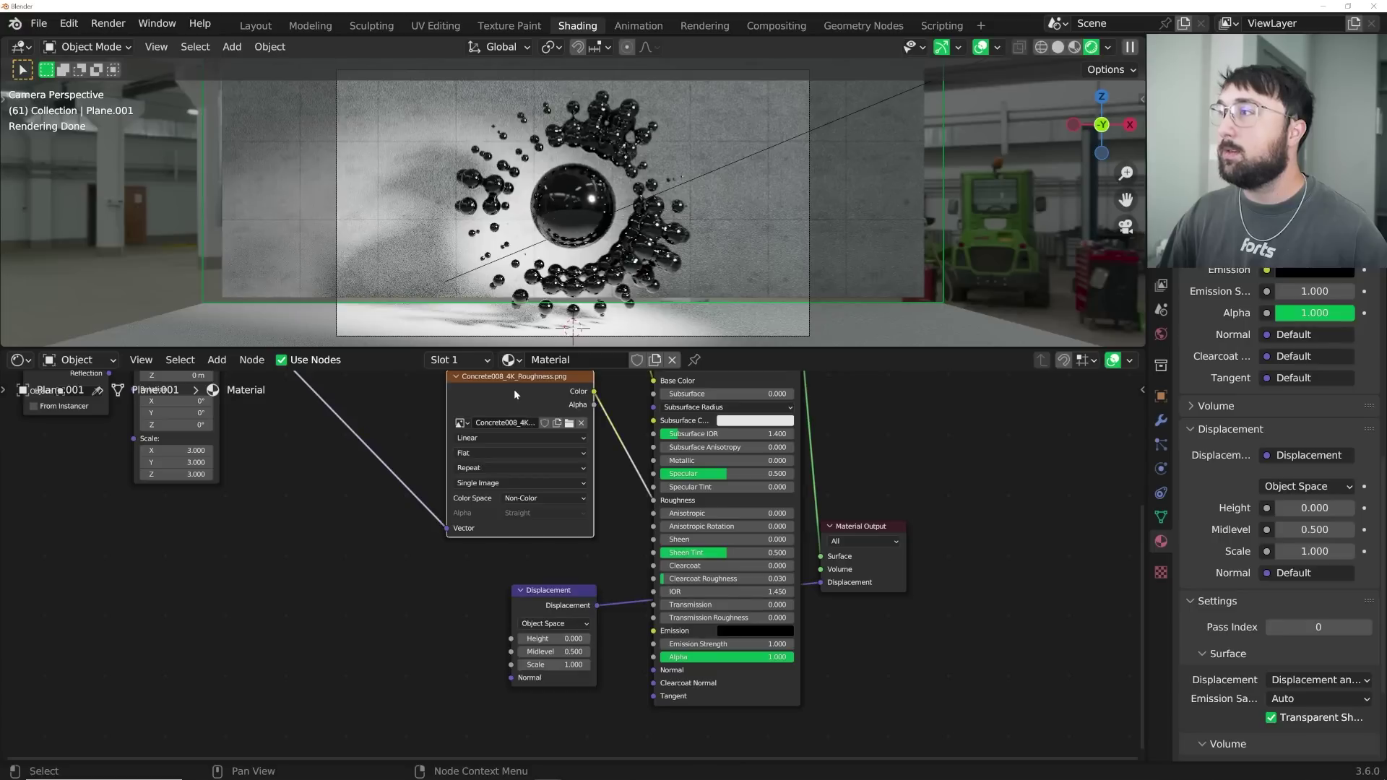
key(shift+d)
click(380, 612)
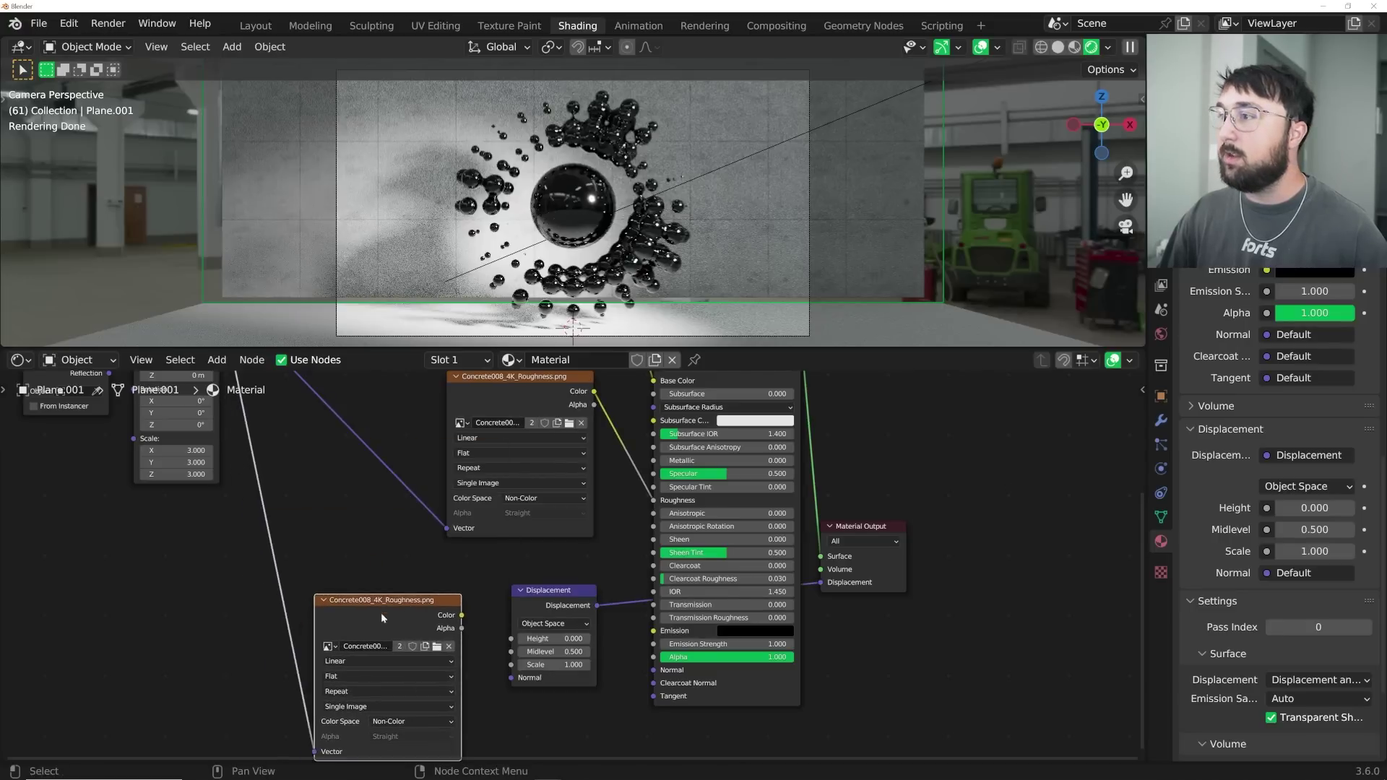
scroll(449, 570, up, 2)
middle_drag(282, 703, 396, 588)
click(409, 579)
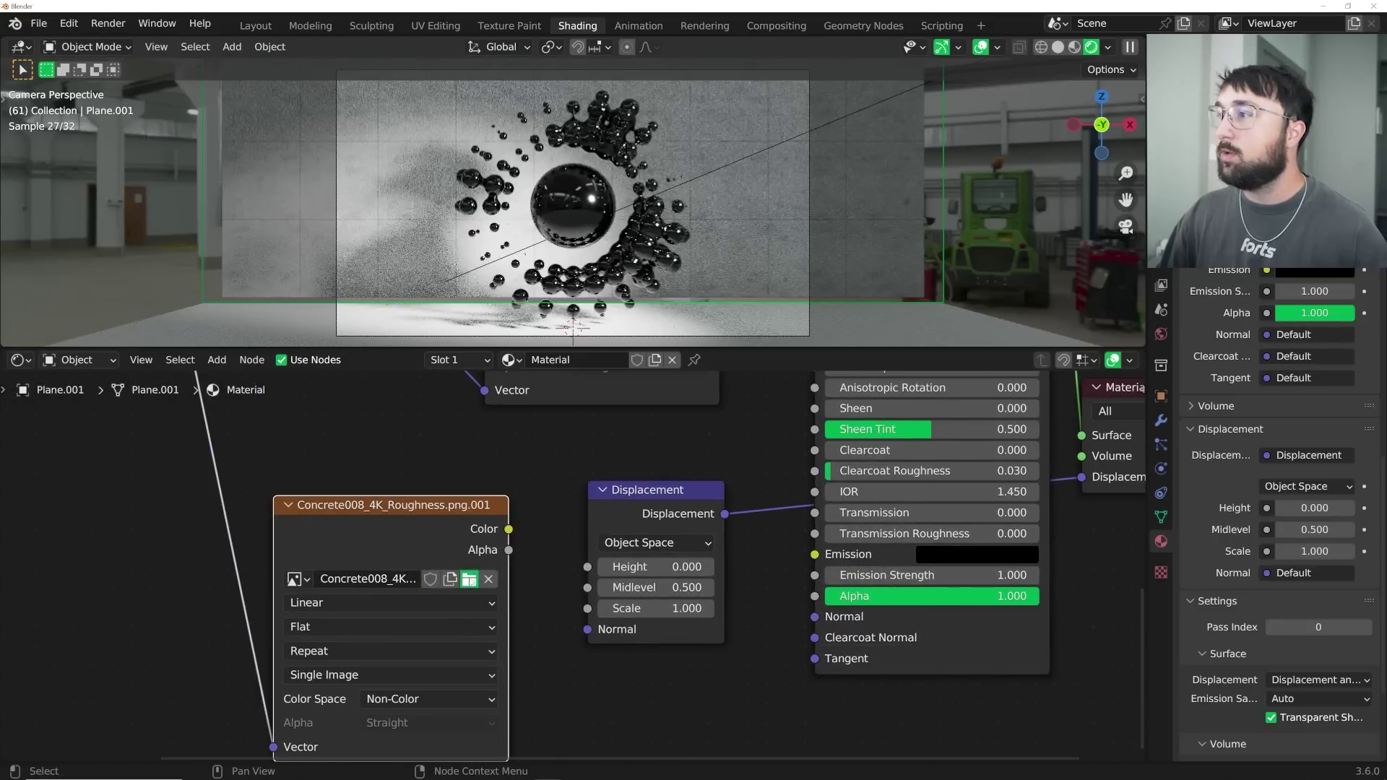
- Load Concrete008_4K_Displacement.png into the duplicated texture node and connect its Color output to the Displacement node's Scale
click(469, 579)
double_click(666, 289)
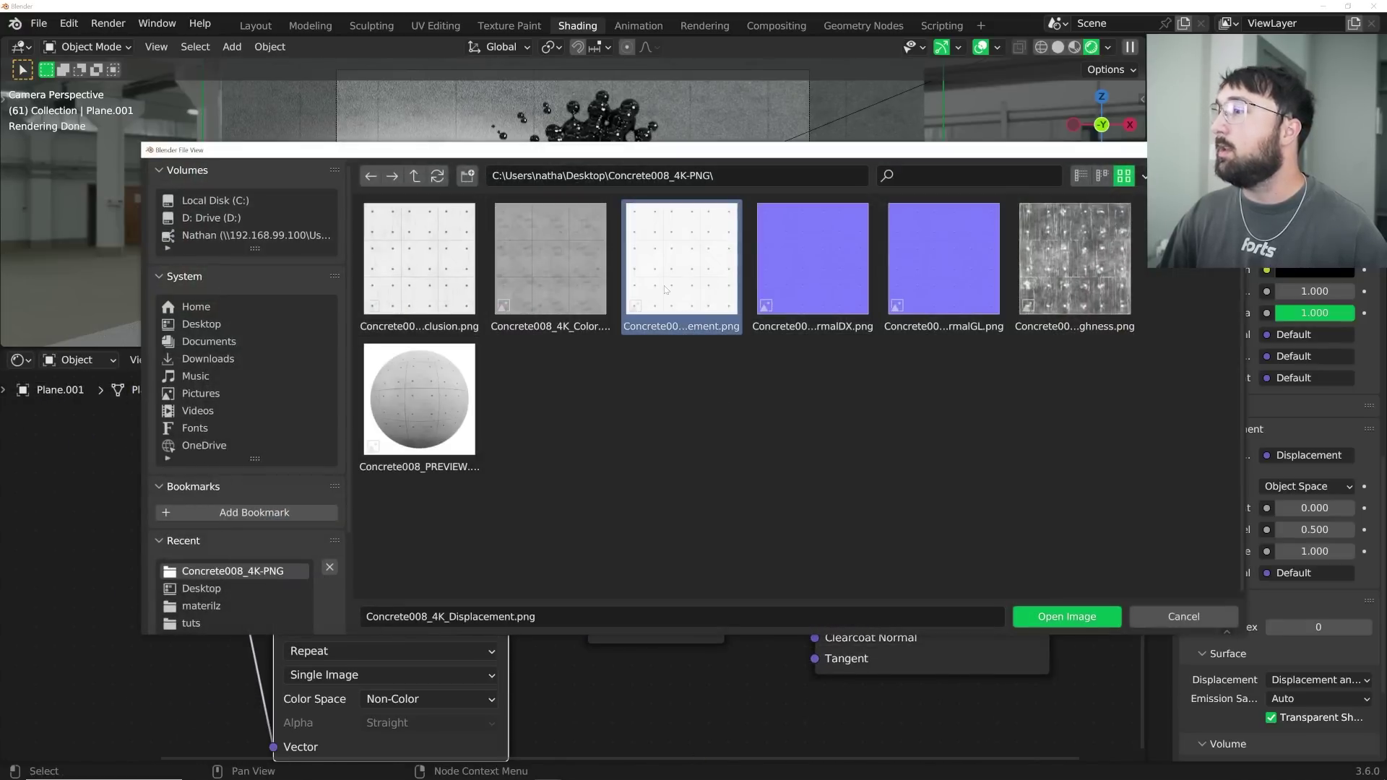
drag(509, 529, 587, 609)
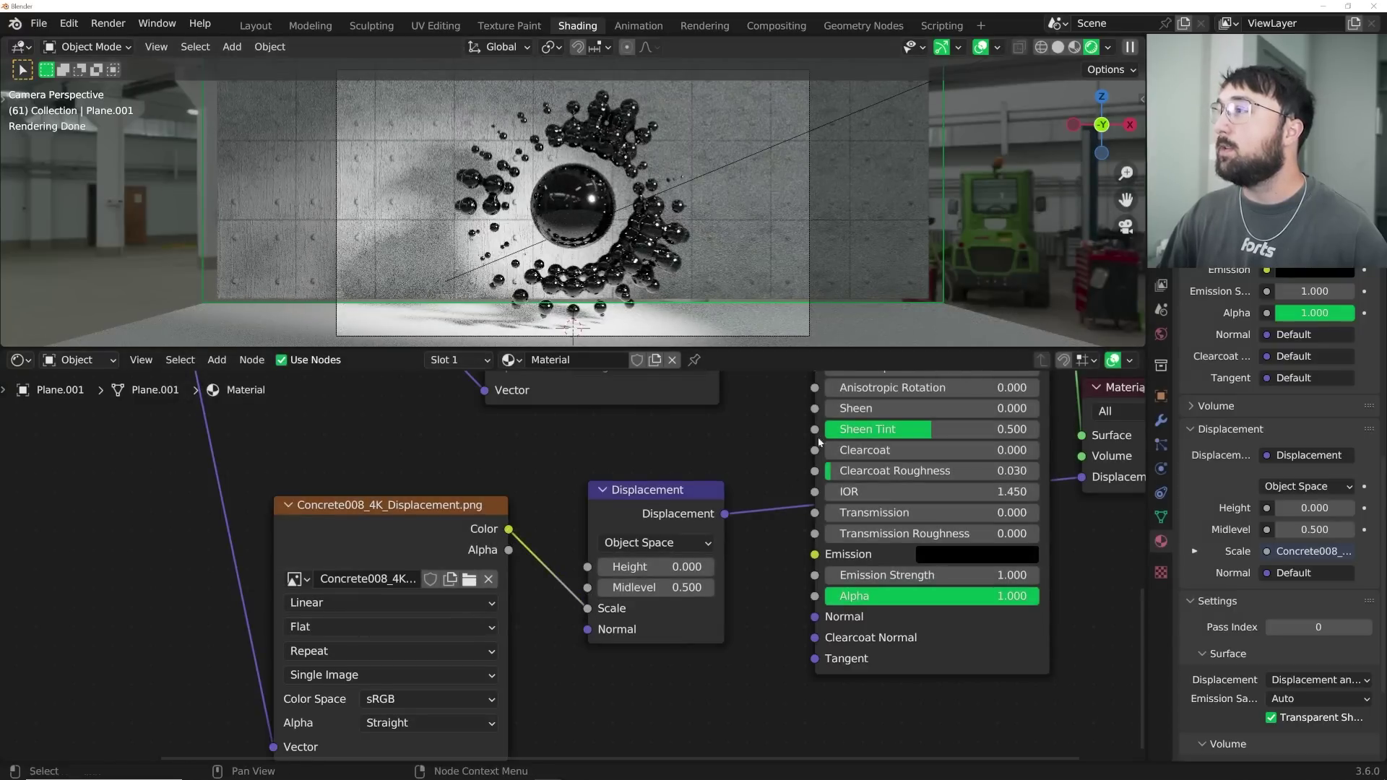
- Insert an Invert Color node between the displacement texture and the Displacement node, and shift the shader aside to make room
key(shift+a)
text(inv)
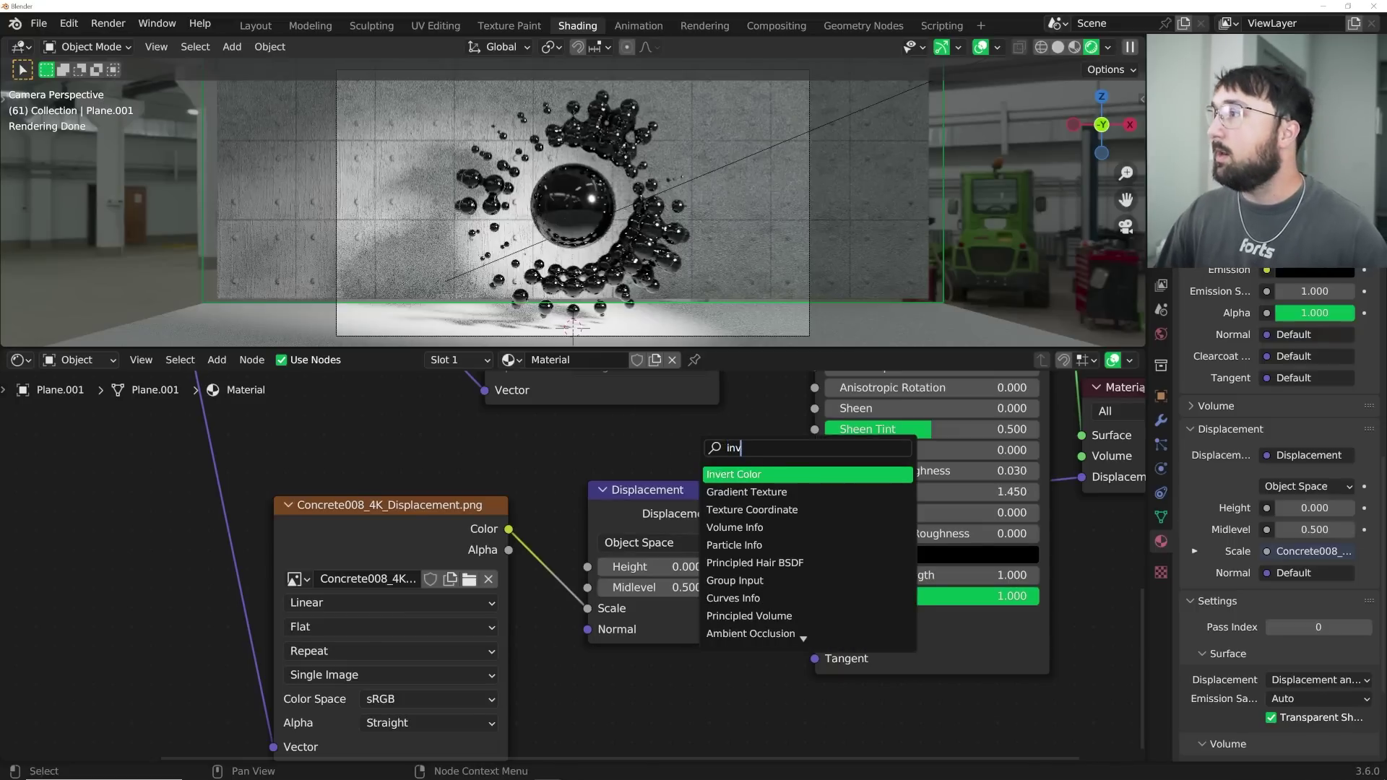
key(Return)
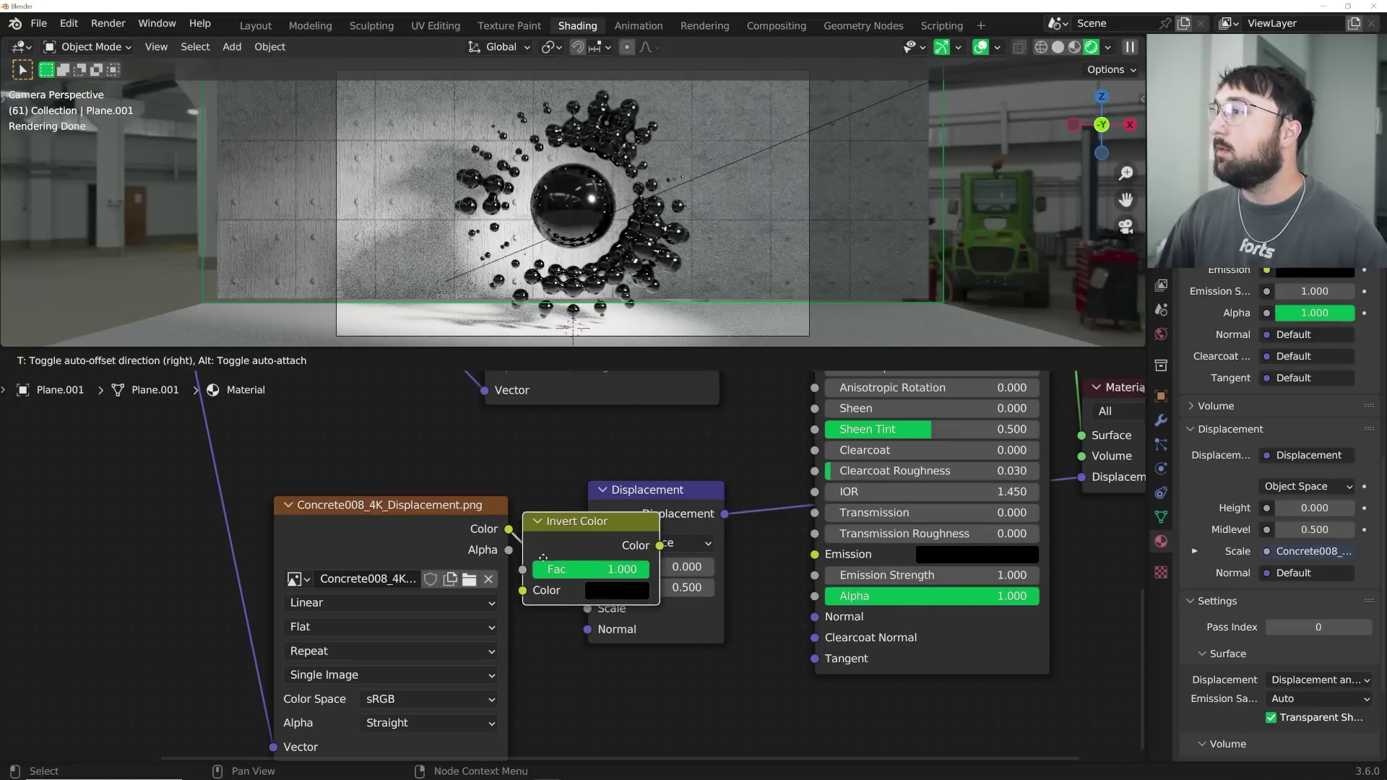
click(650, 538)
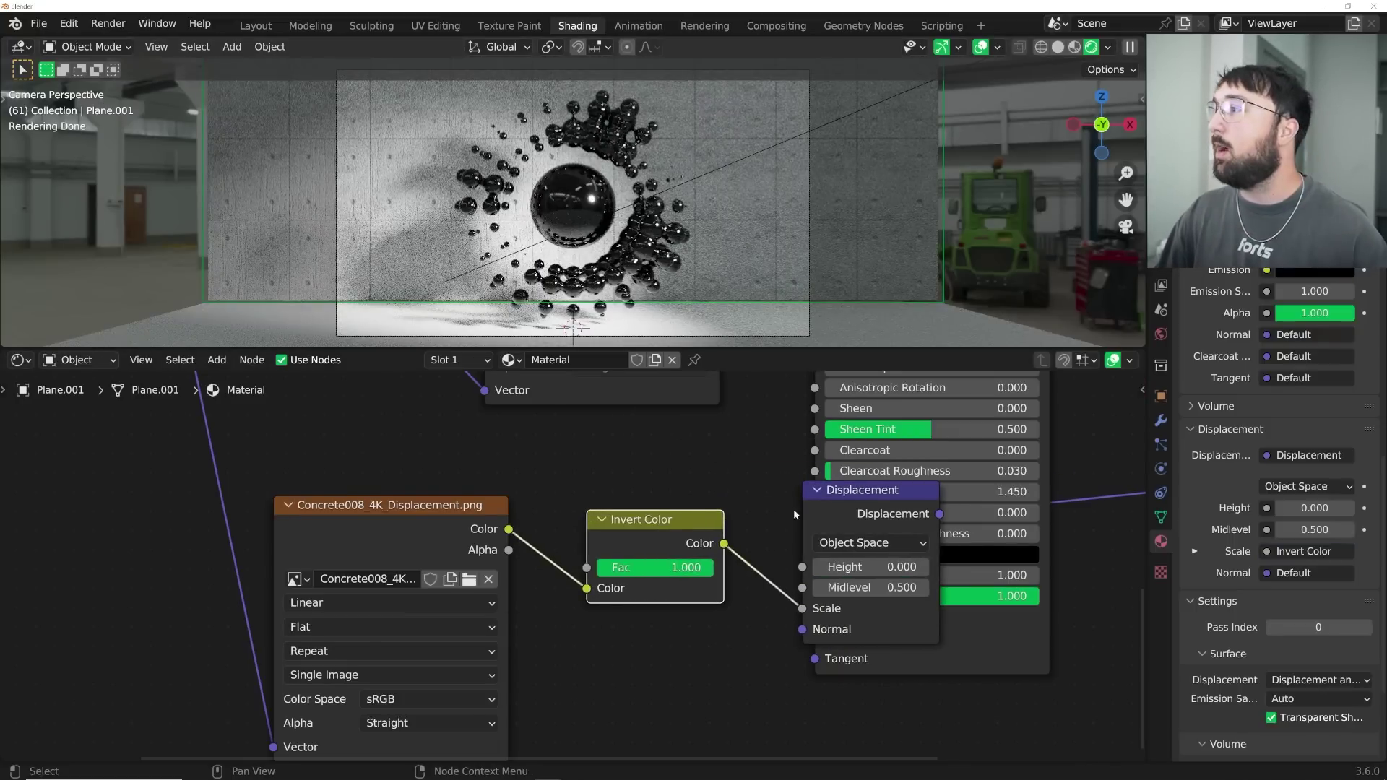
middle_drag(793, 509, 600, 416)
drag(802, 536, 959, 552)
middle_drag(722, 505, 635, 547)
- Set the Displacement node's Midlevel to 0.2
scroll(592, 545, up, 4)
click(591, 543)
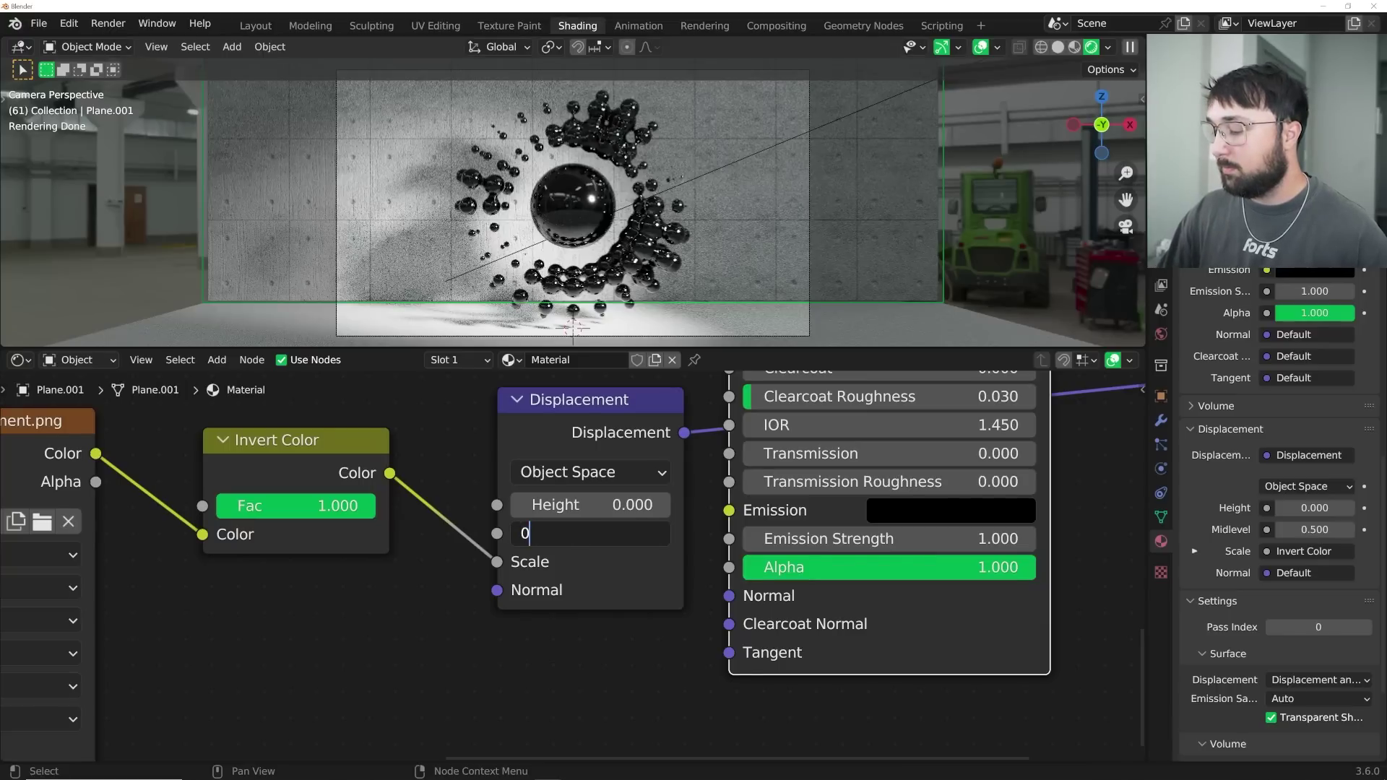
key(Return)
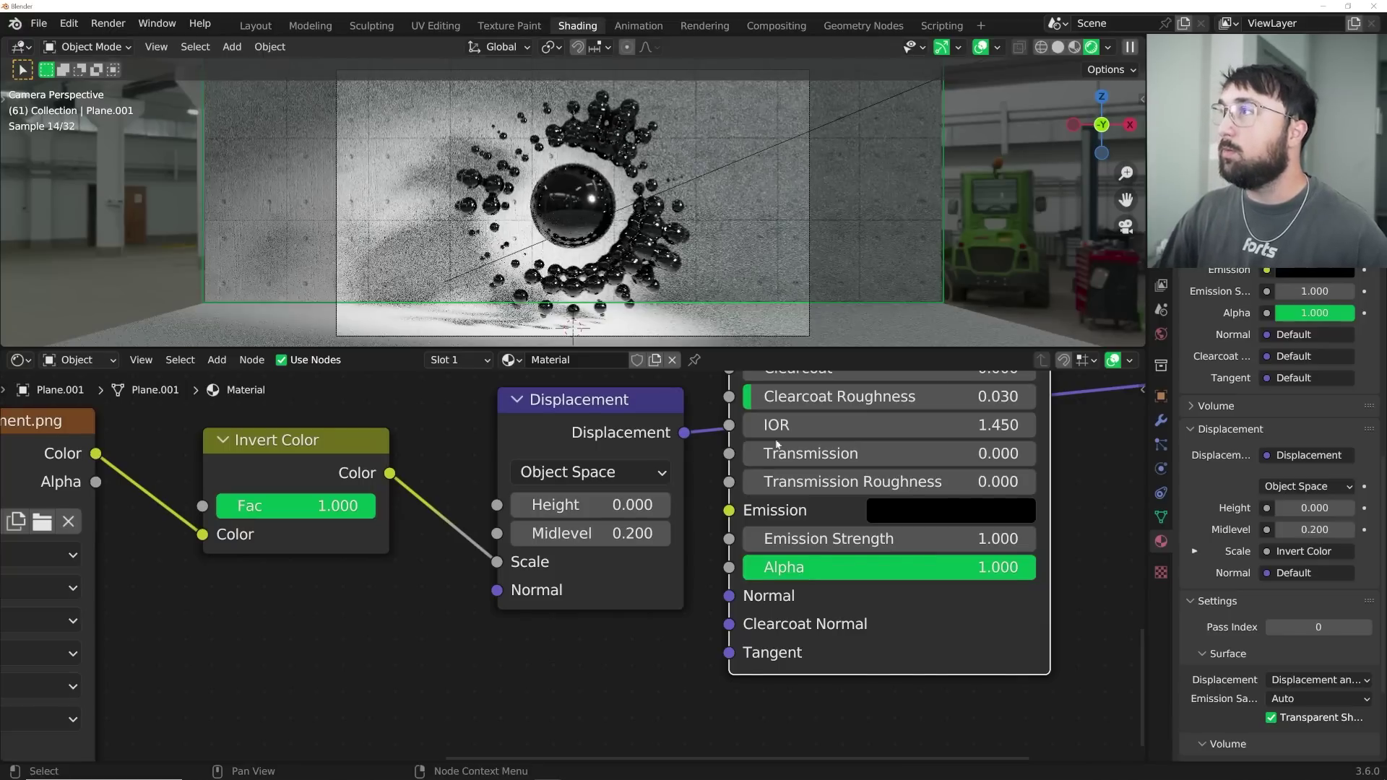
- Subdivide the back wall plane's mesh with 100 cuts and return to Object Mode
key(Tab)
right_click(818, 161)
click(817, 160)
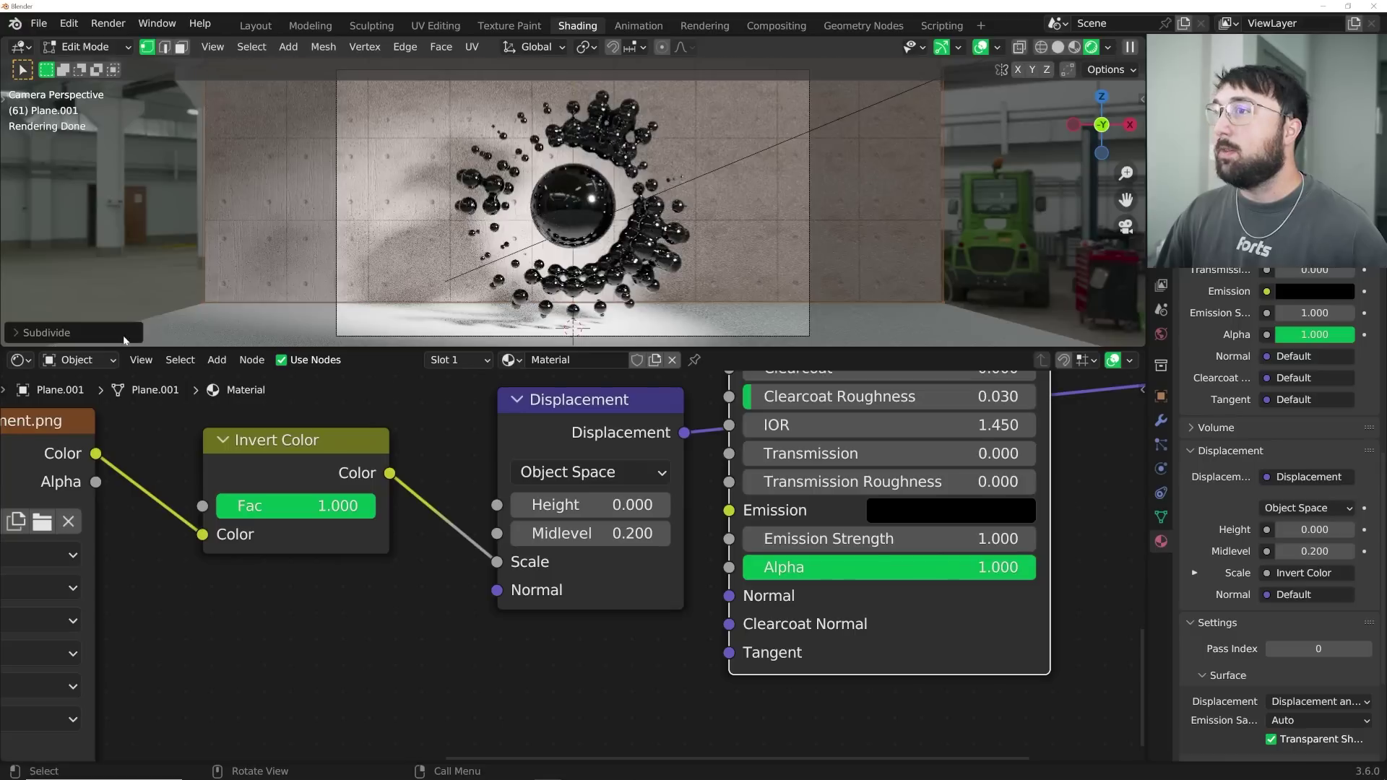
click(35, 334)
click(173, 214)
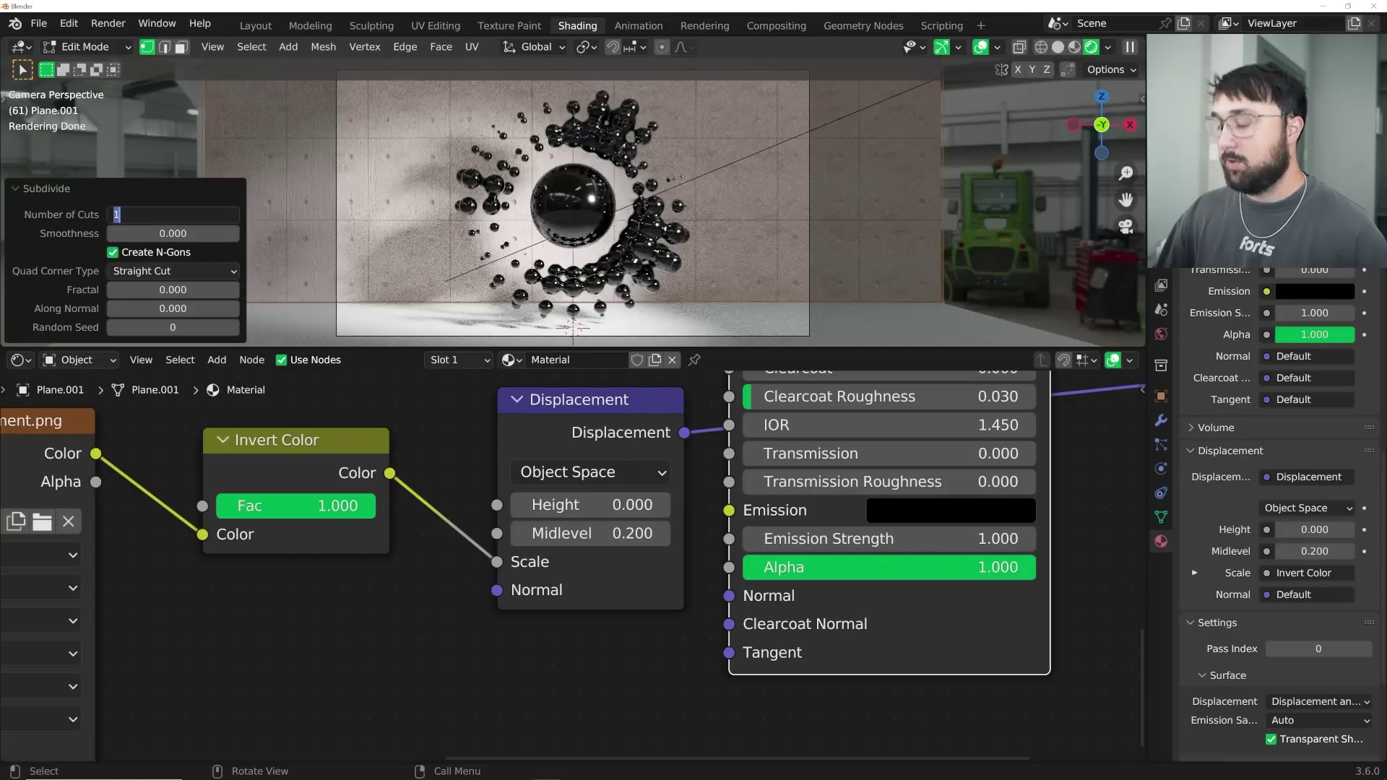
text(1.00)
key(Return)
key(Tab)
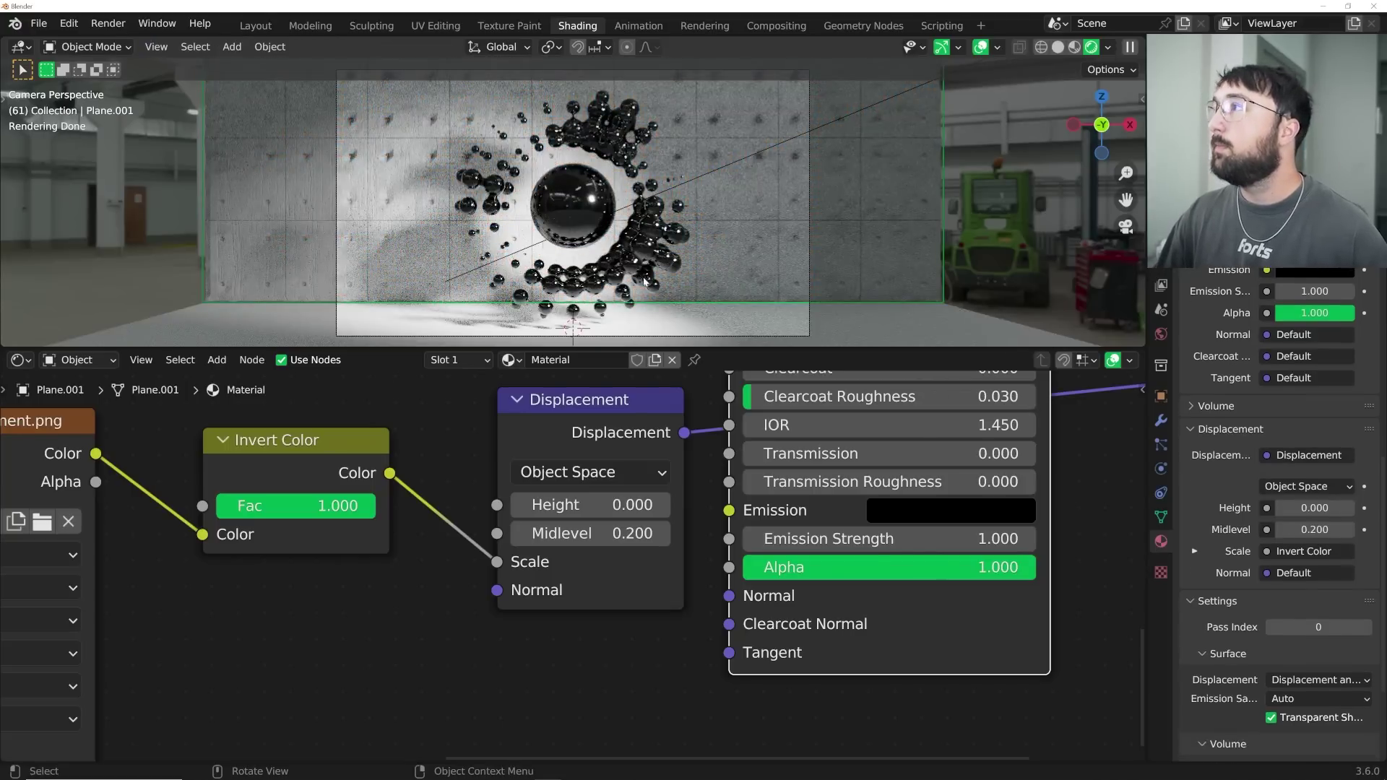
- Add a Subdivision Surface modifier to the back wall plane
scroll(387, 126, up, 5)
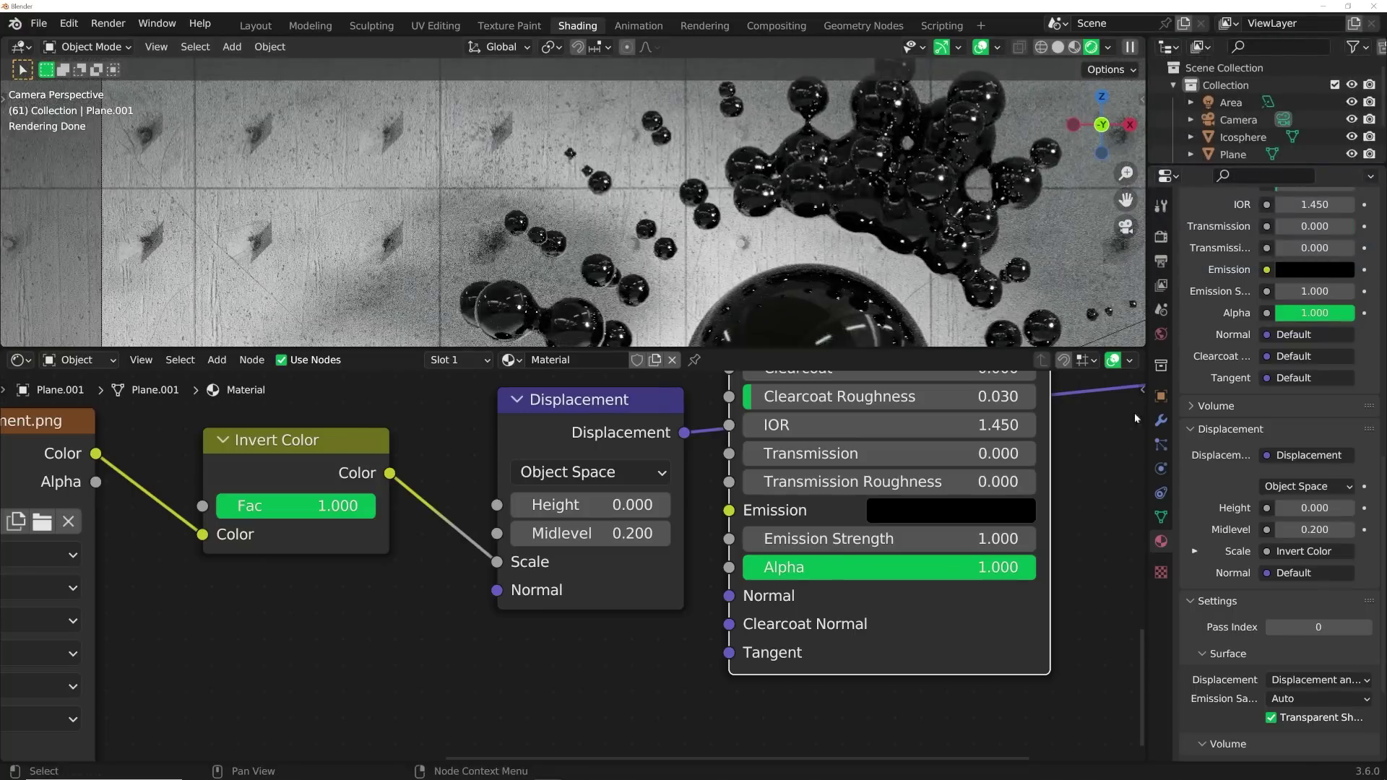
click(1161, 419)
click(1279, 233)
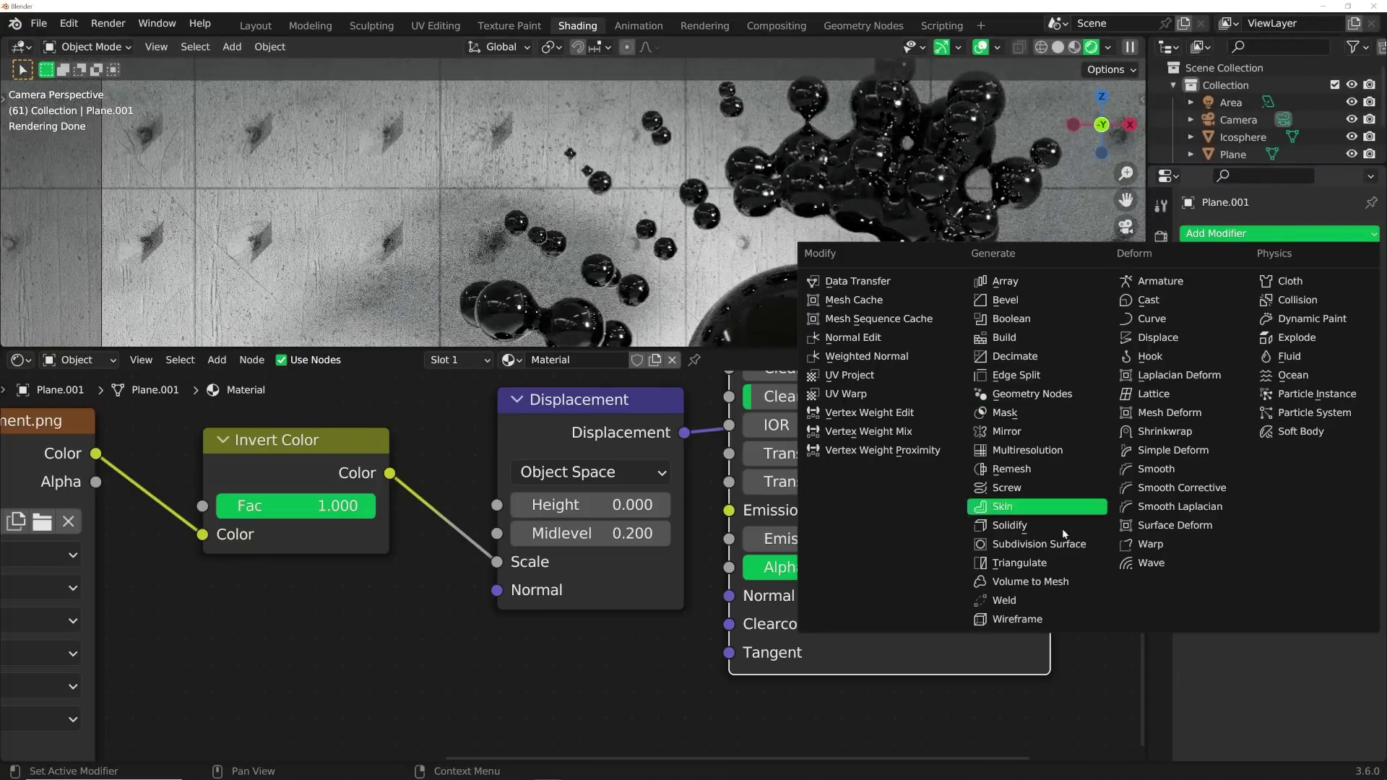
click(1051, 548)
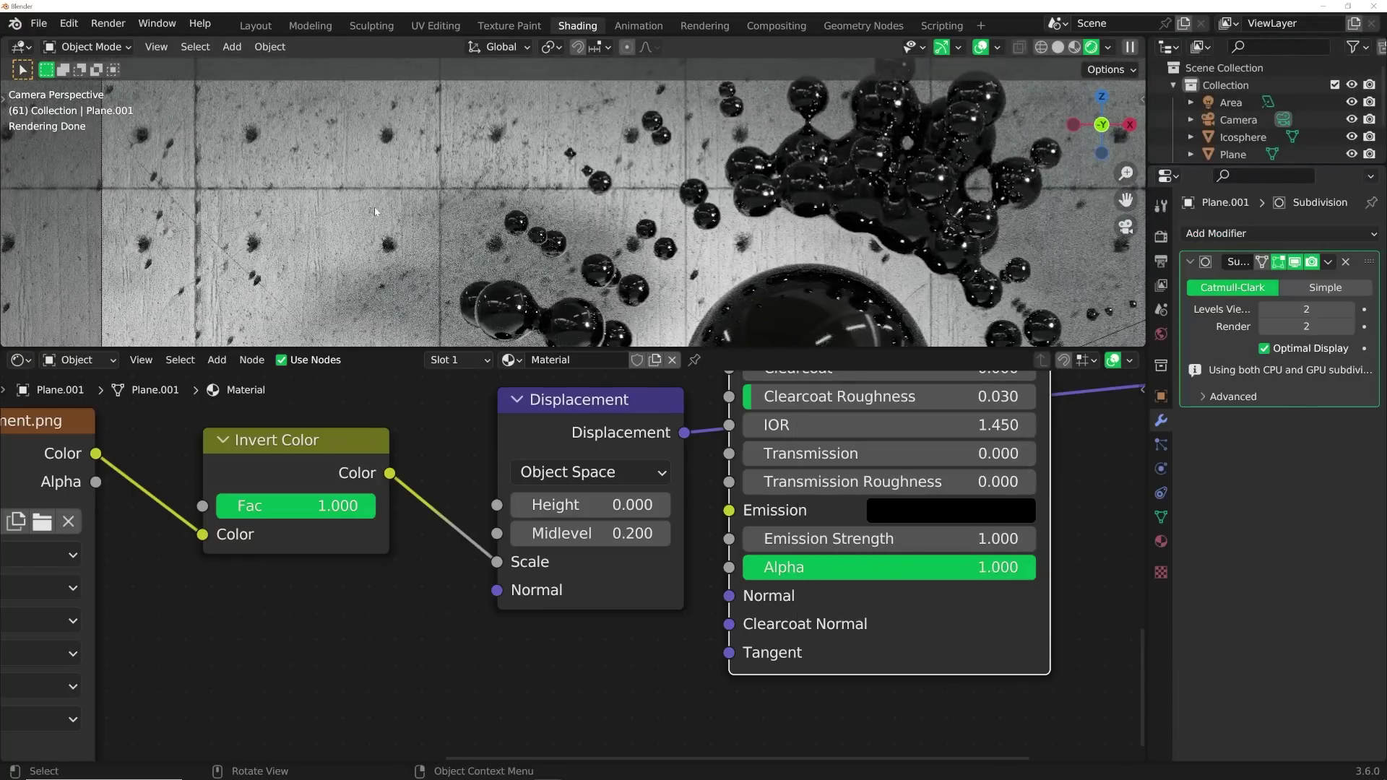
- Set the Displacement node's Midlevel to 0.02 to soften the concrete relief on the wall
scroll(375, 211, down, 5)
scroll(451, 229, up, 6)
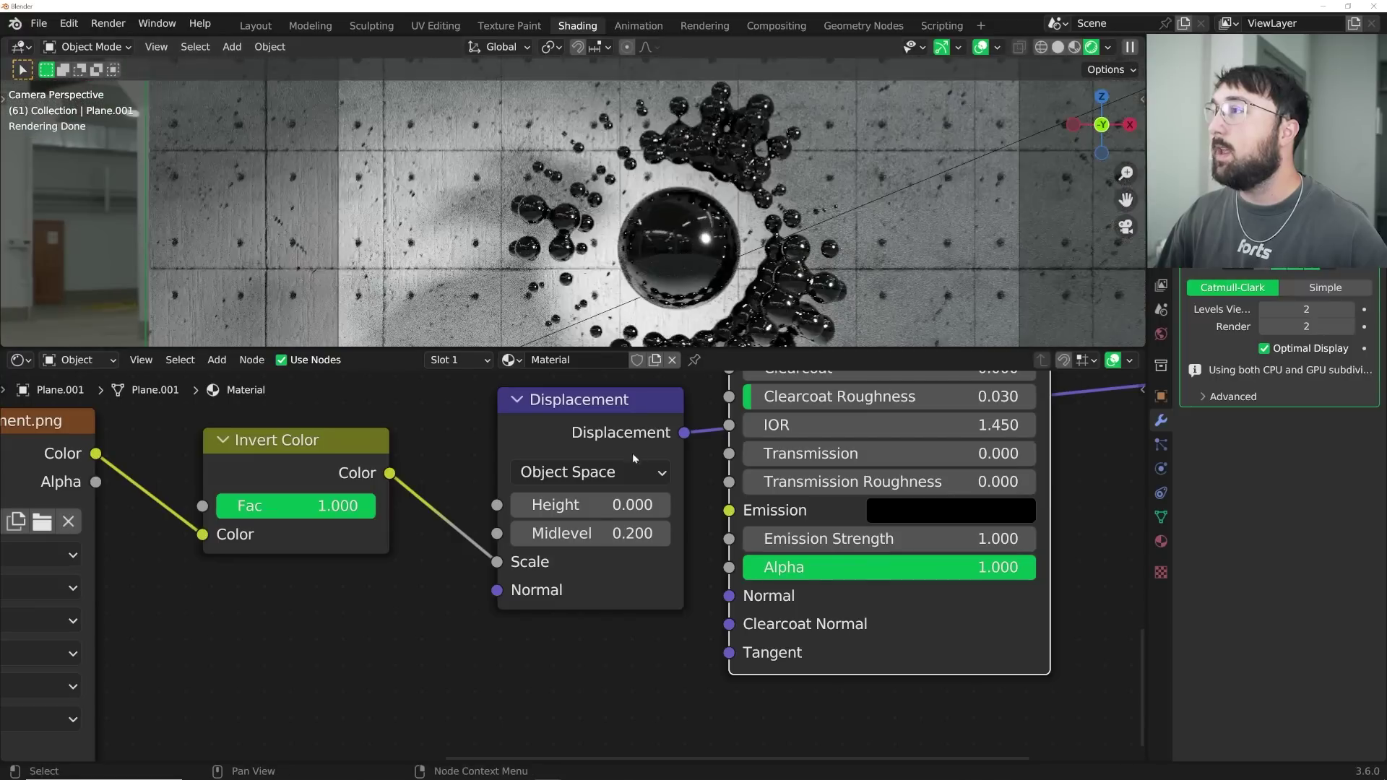
click(582, 533)
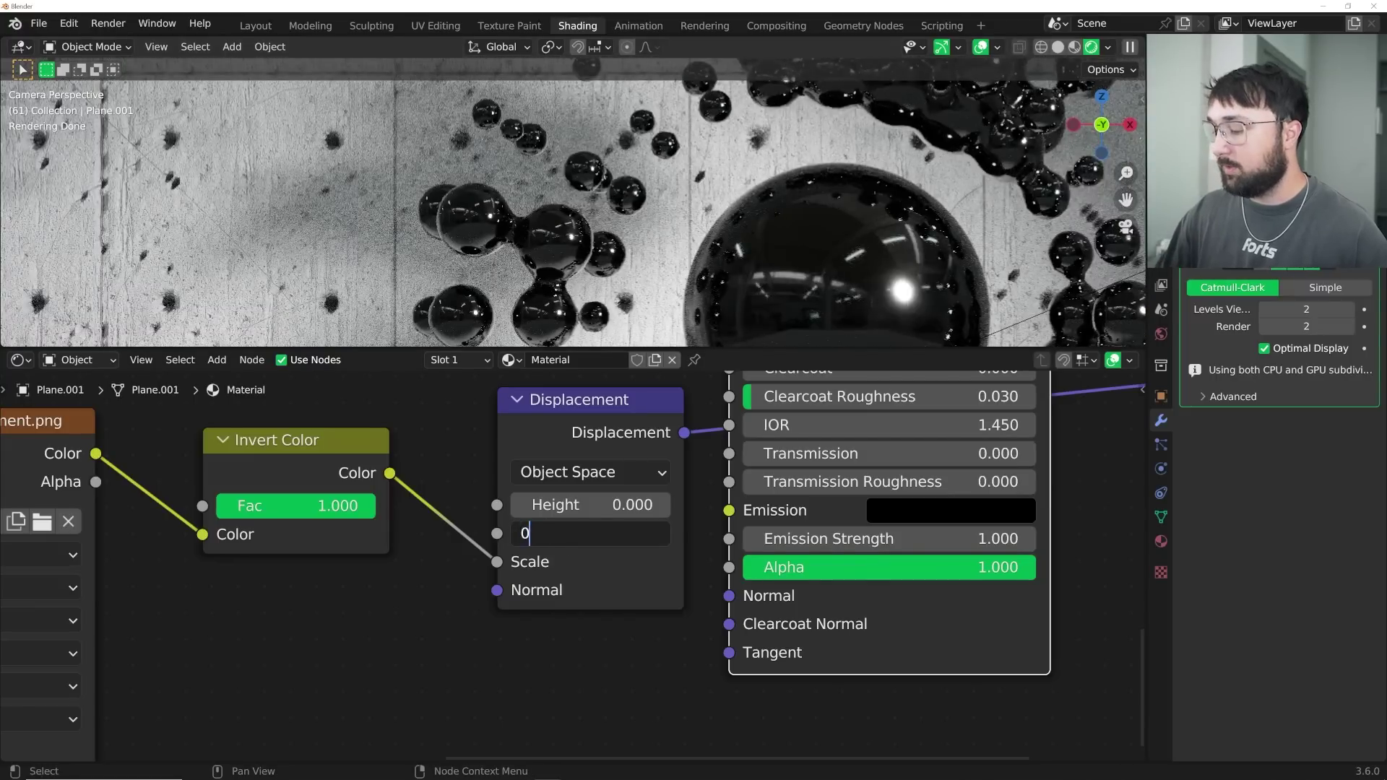
text(0.02)
key(Return)
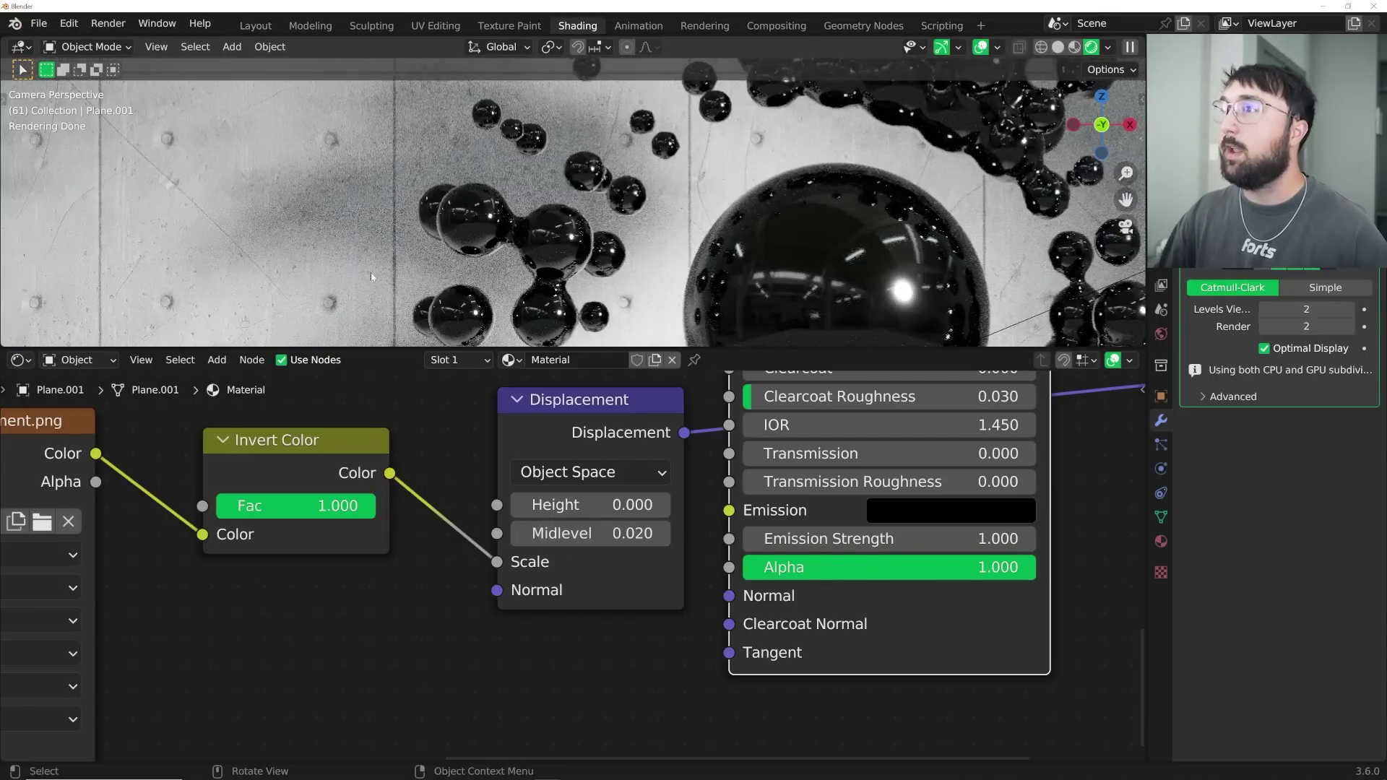
- Link the back wall's concrete material to the floor plane
scroll(407, 153, down, 3)
middle_drag(437, 167, 495, 120)
click(376, 229)
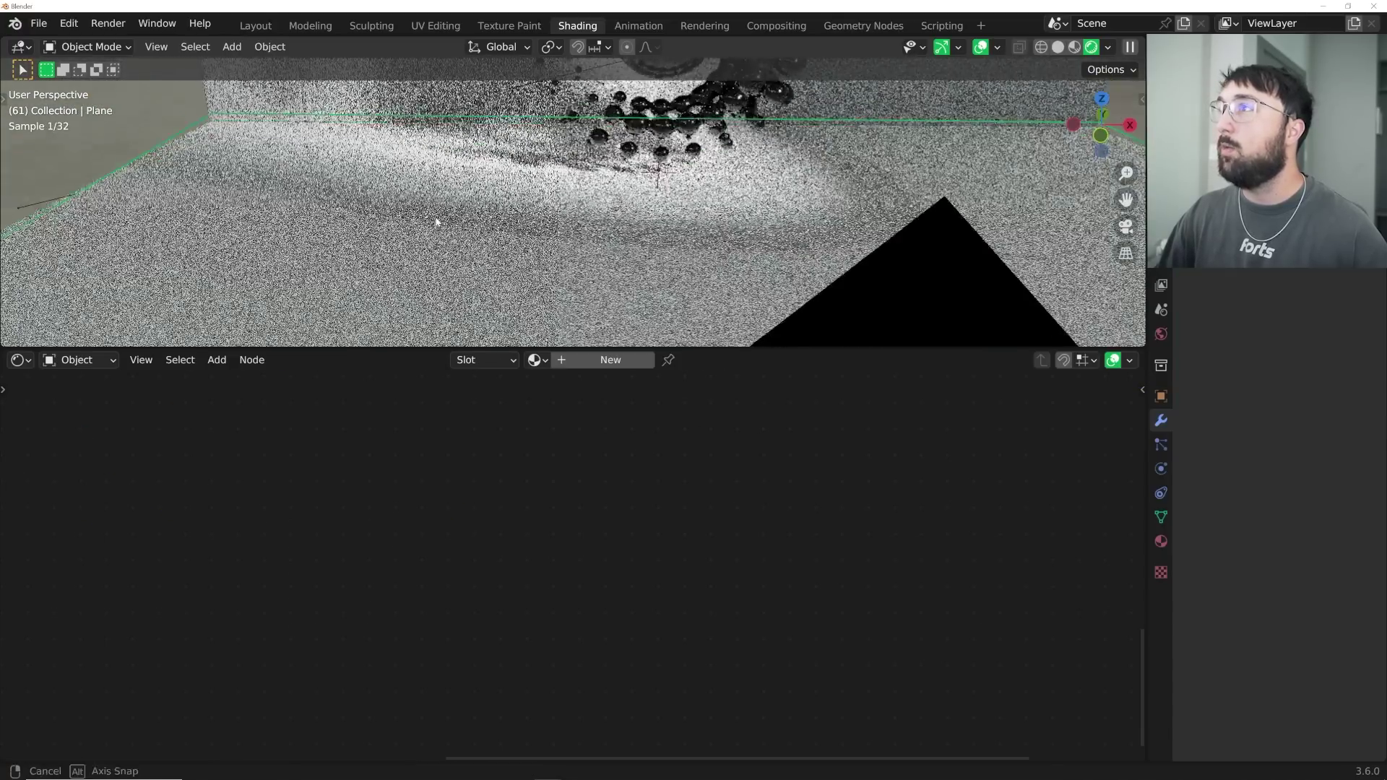
middle_drag(343, 222, 430, 279)
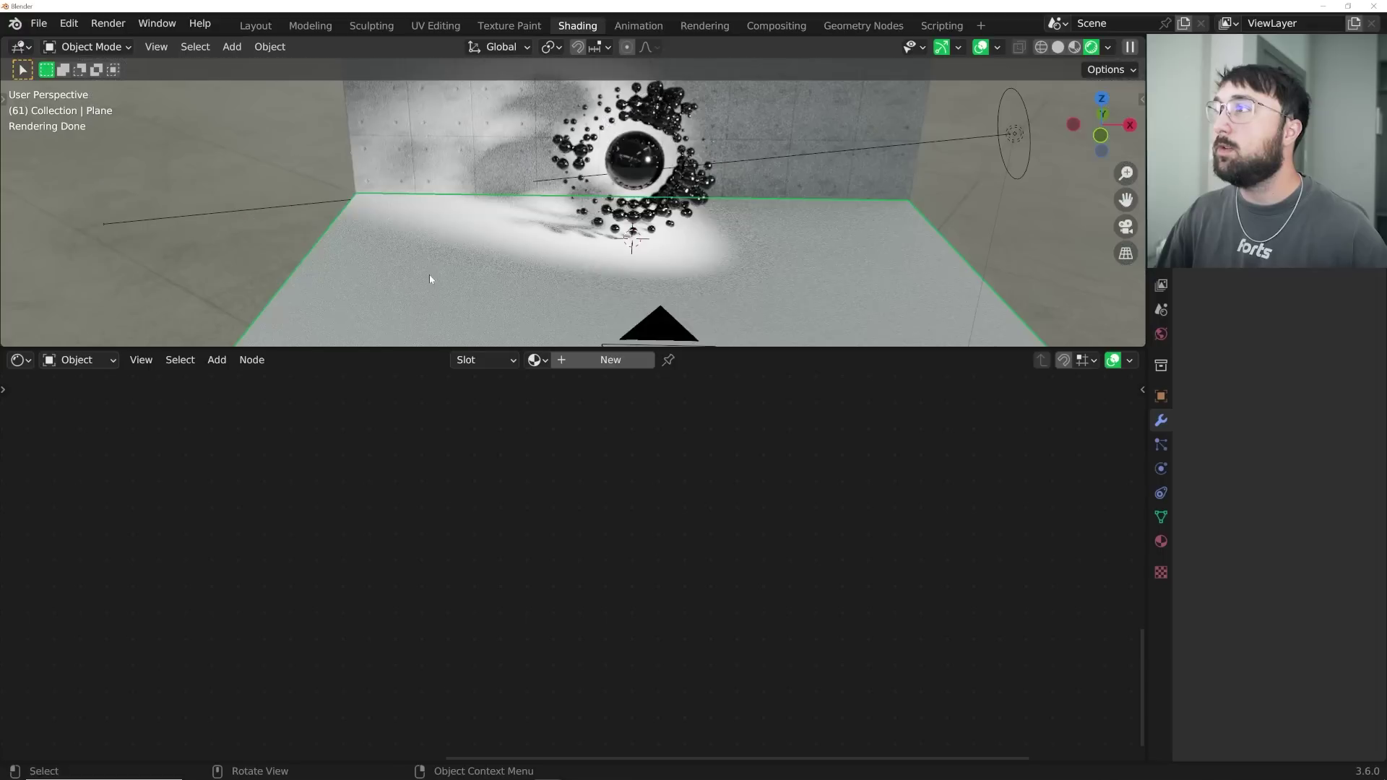
click(429, 160)
key(ctrl+l)
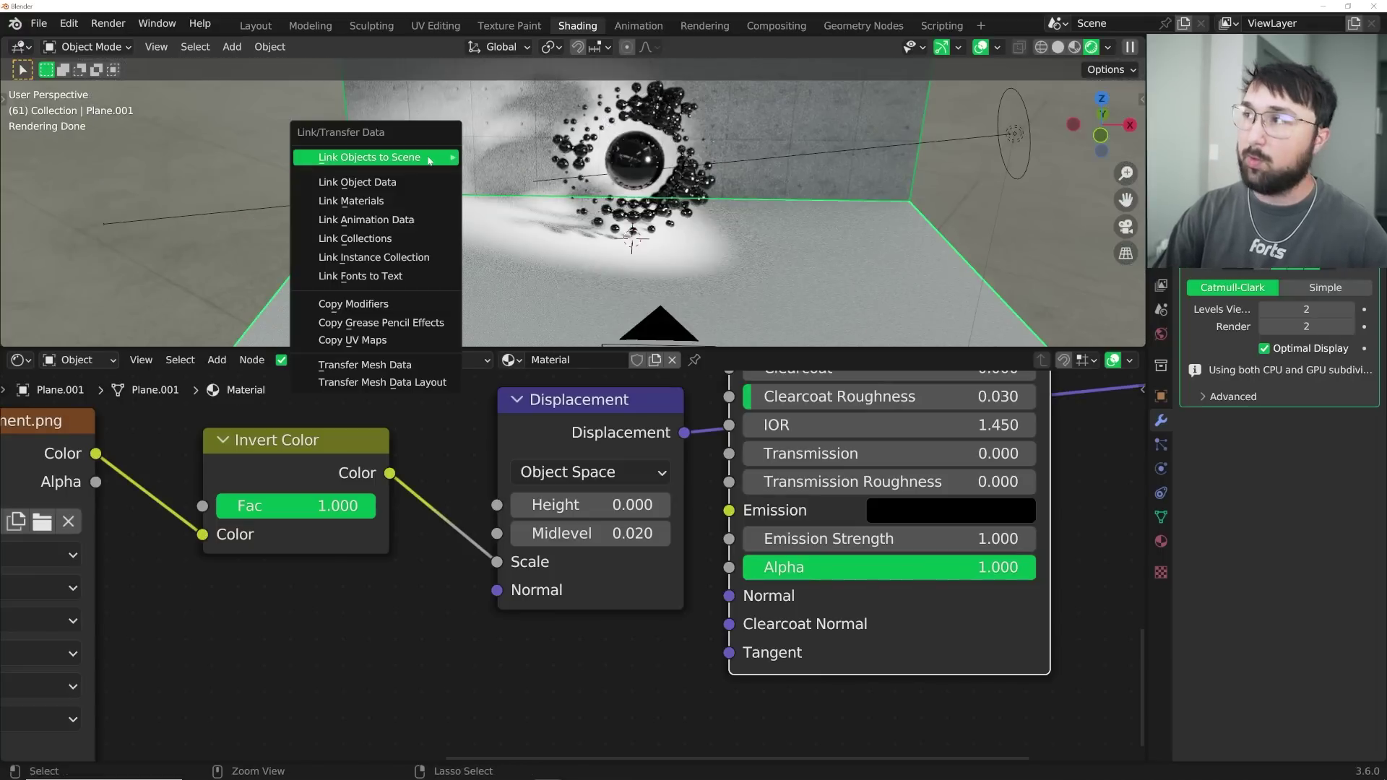
click(410, 206)
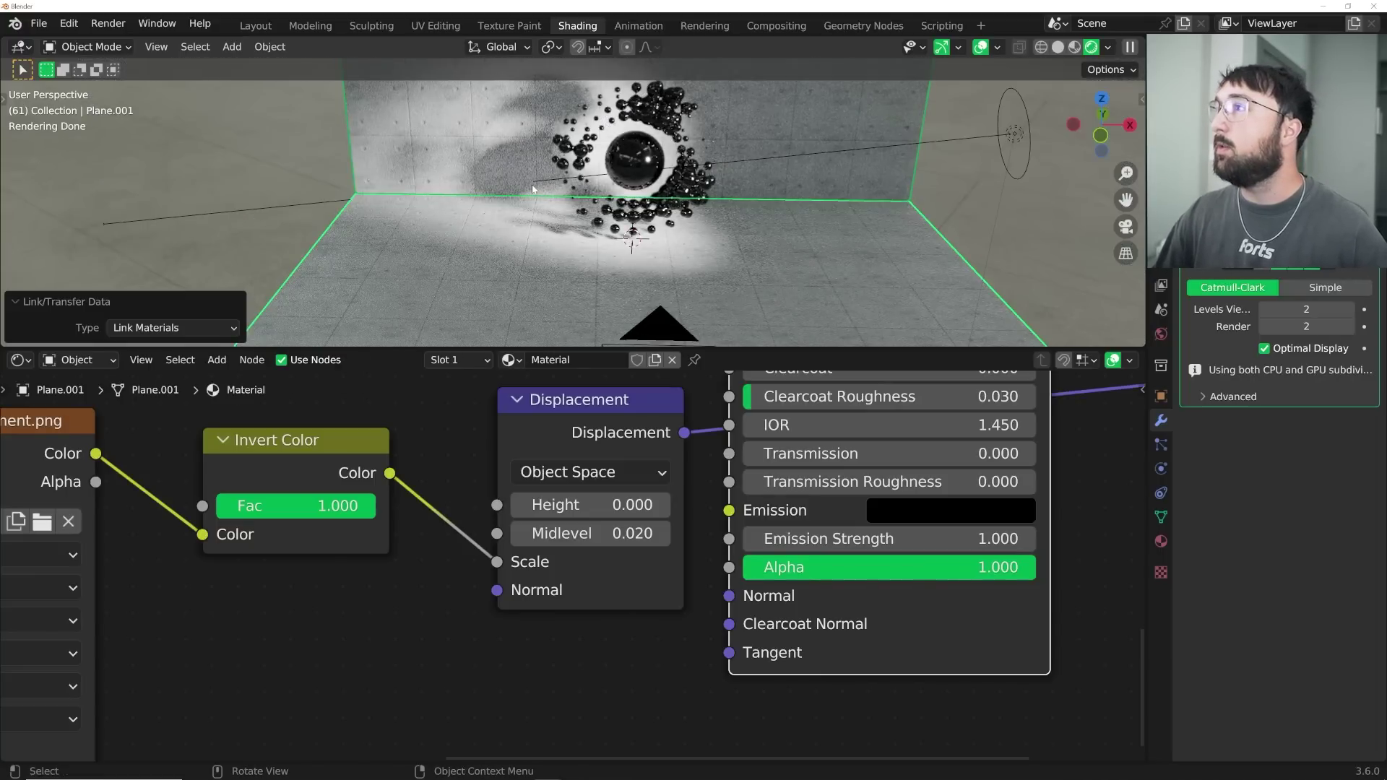
- Return to the camera view and briefly play the animation to check the concrete backdrop behind the spheres
key(KP_0)
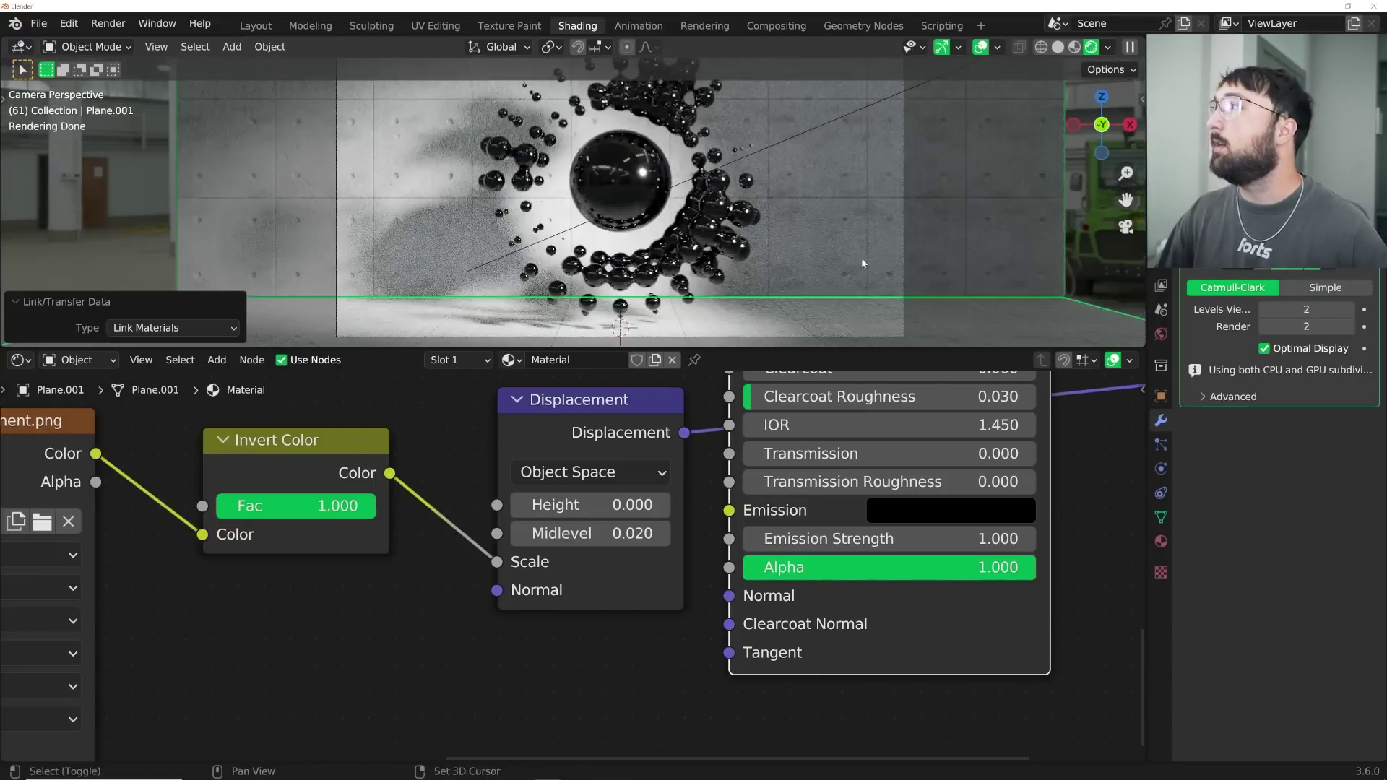
key(space)
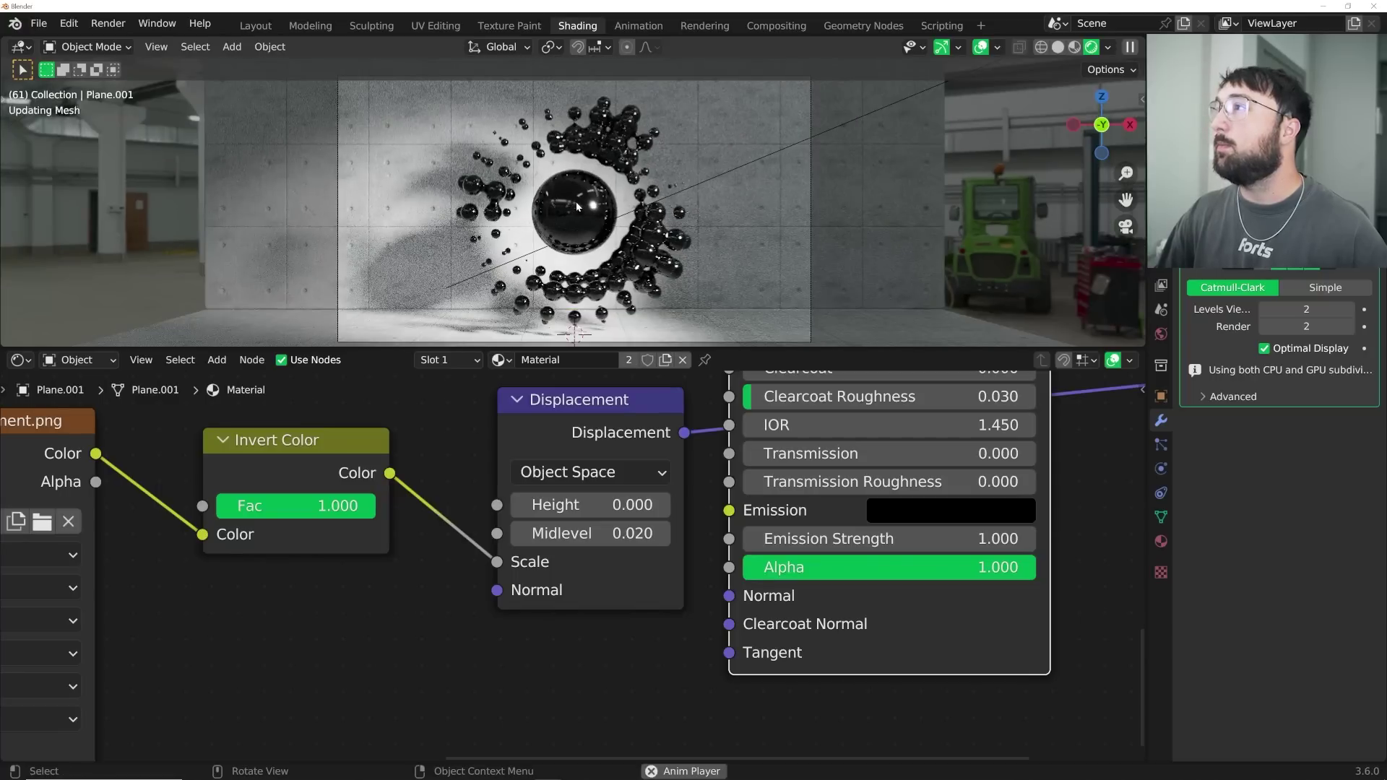
key(space)
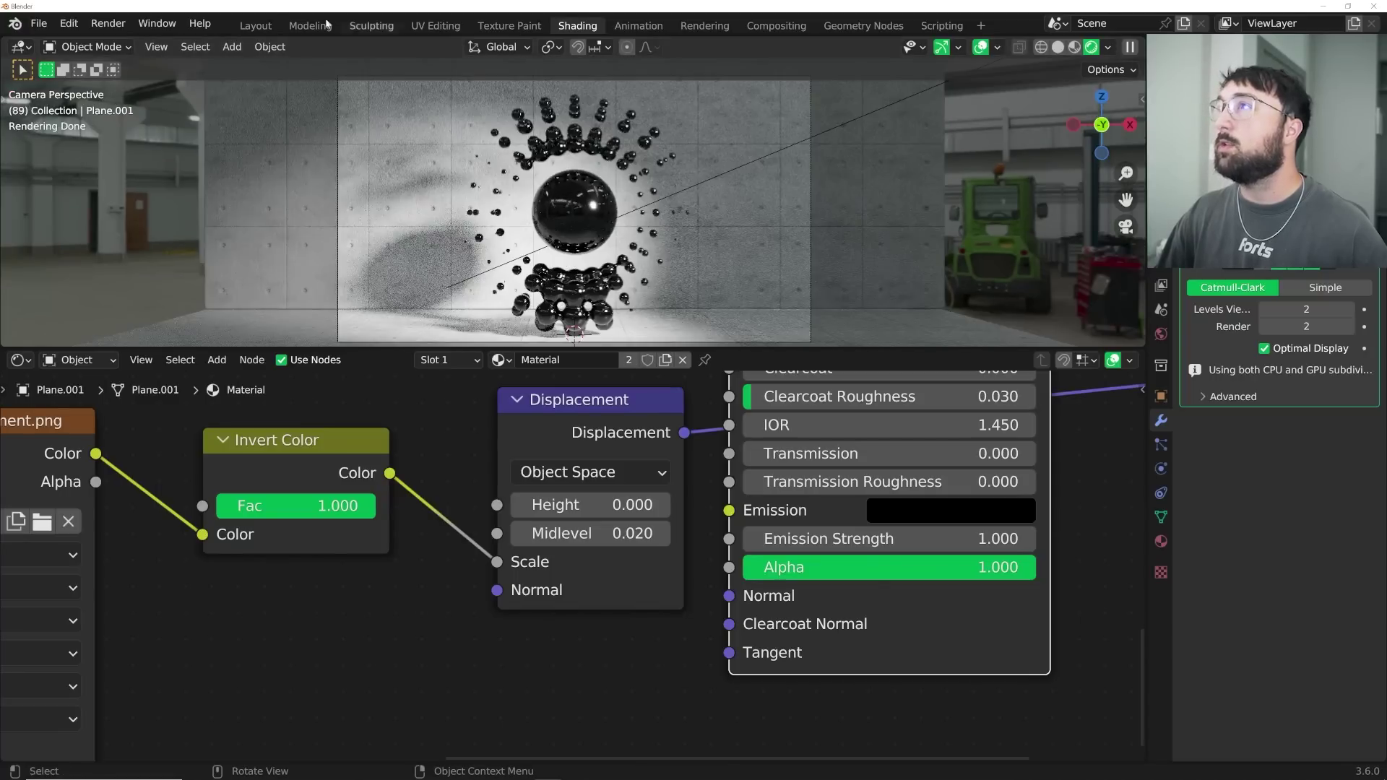
- Add a cube and scale it up about 5.57 times so that it encloses the spheres, wall and camera
click(256, 26)
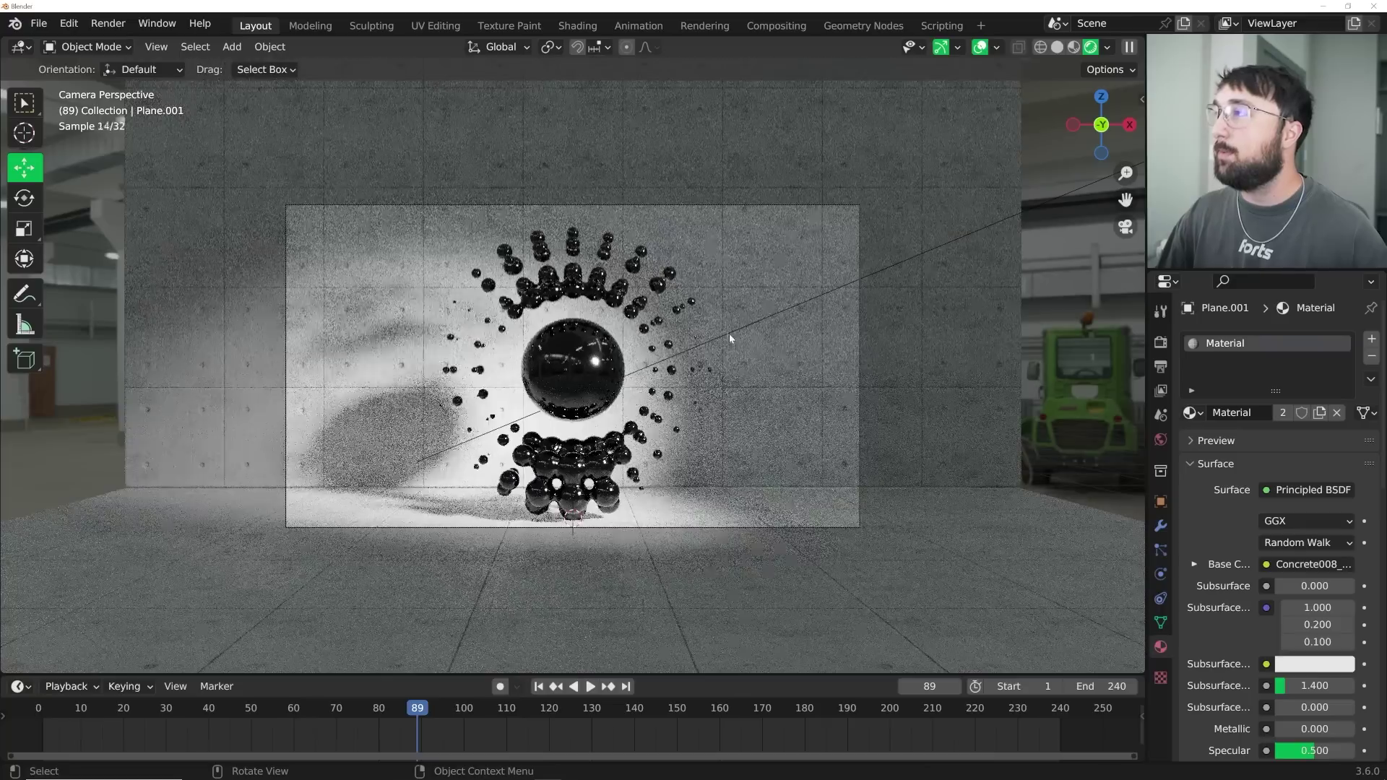
middle_drag(730, 332, 744, 340)
key(shift+a)
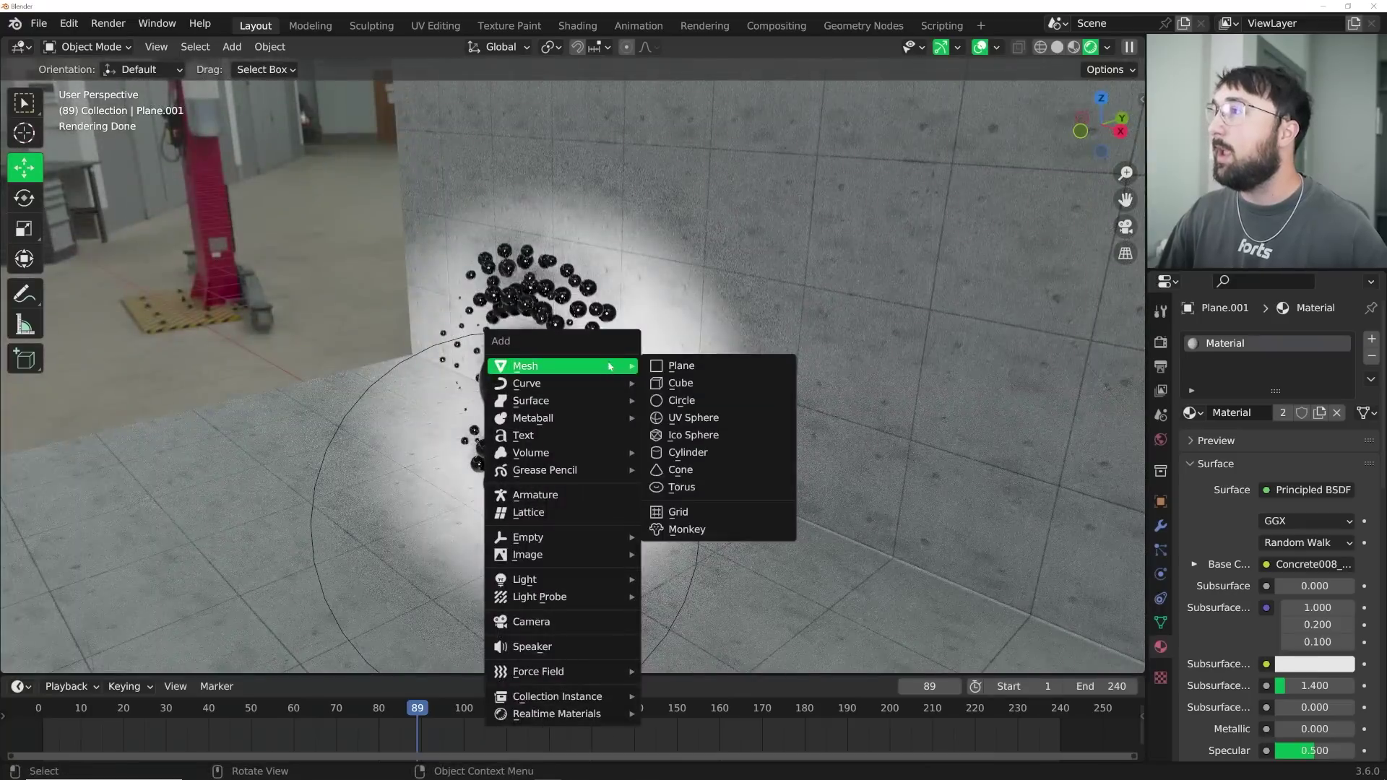
click(675, 384)
scroll(675, 384, down, 4)
key(s)
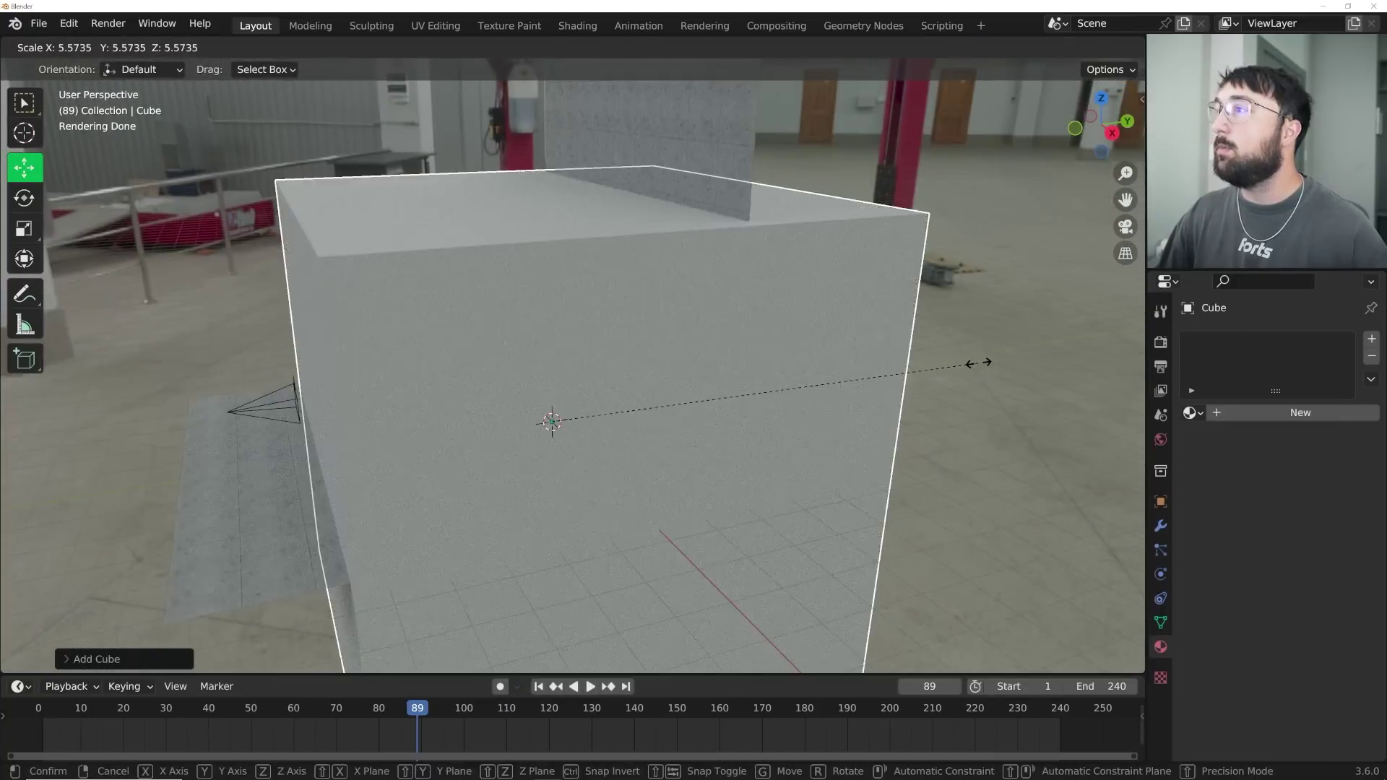
click(718, 412)
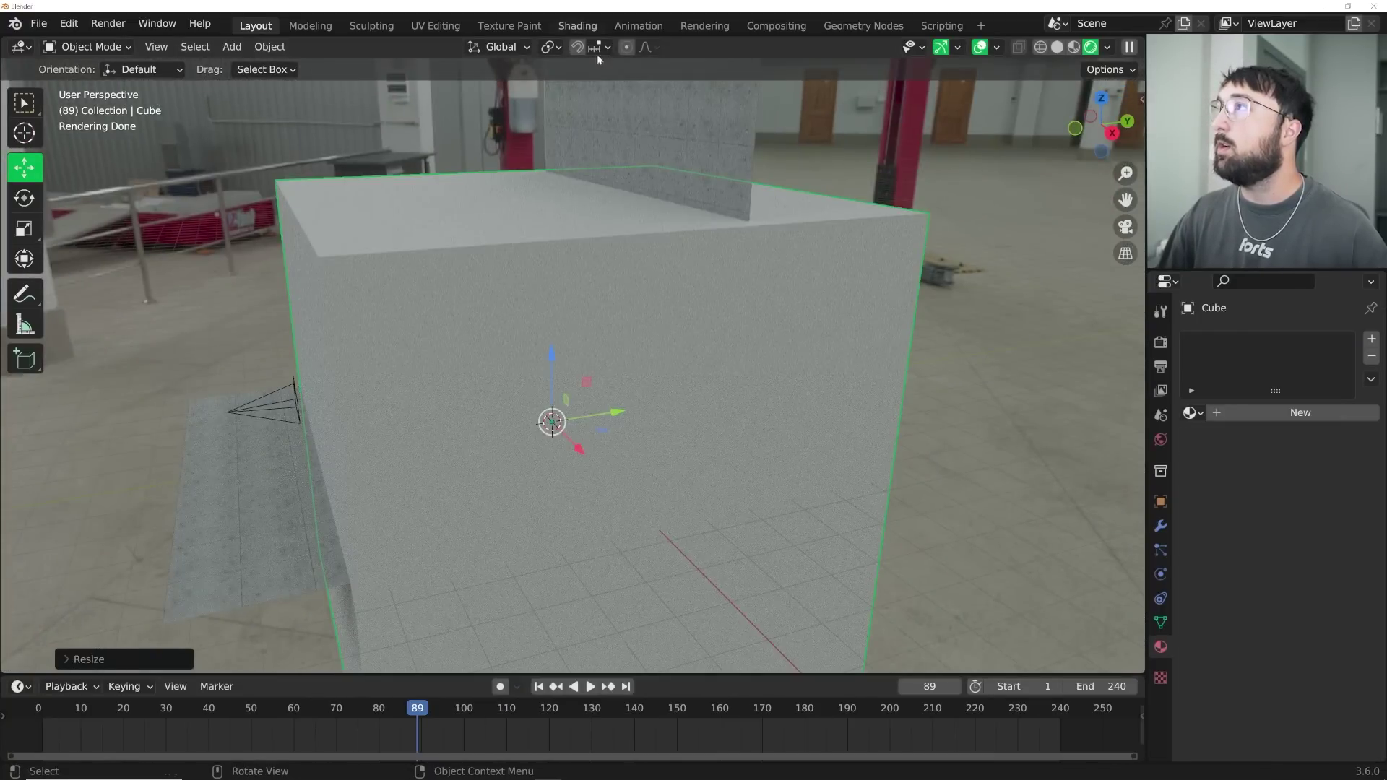
- Create a new material on the large cube and delete its Principled BSDF node
click(578, 26)
click(579, 367)
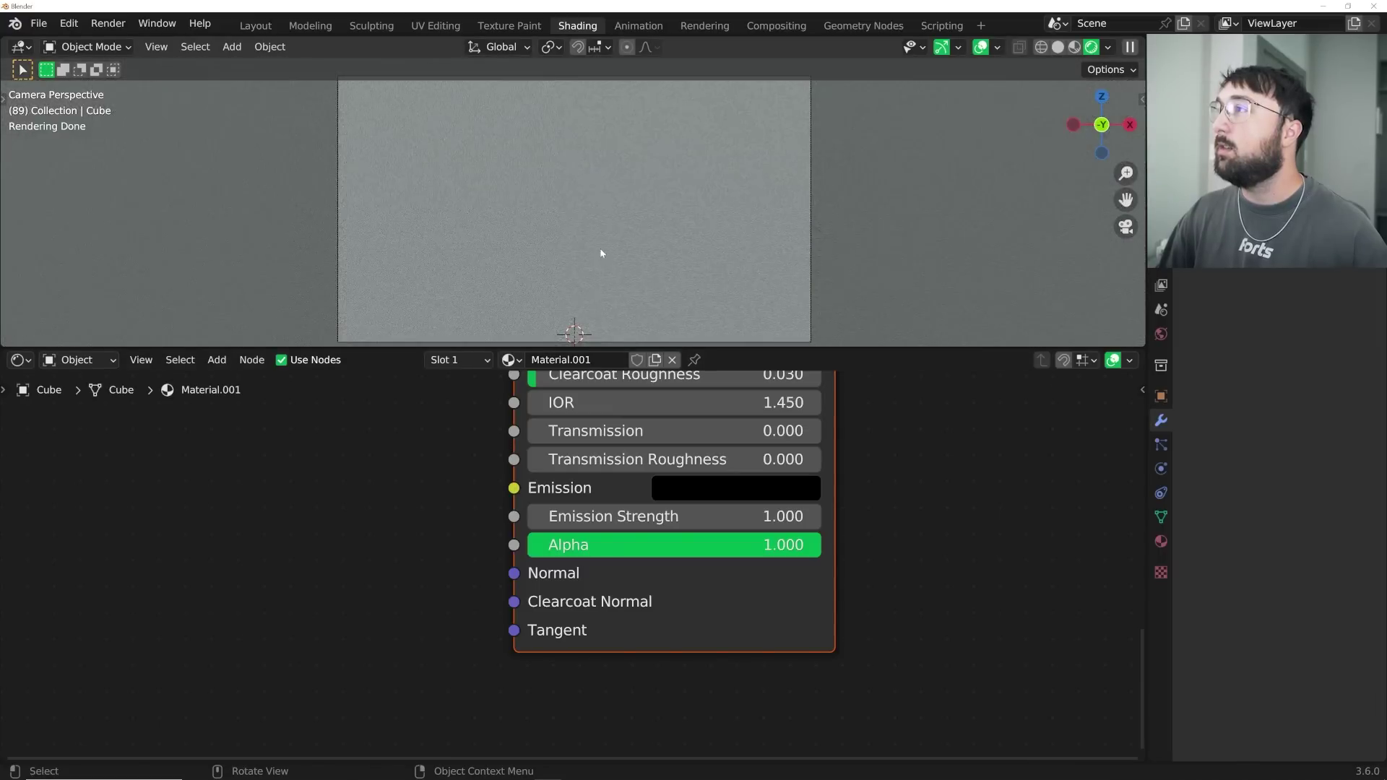
middle_drag(600, 252, 549, 252)
scroll(551, 452, down, 5)
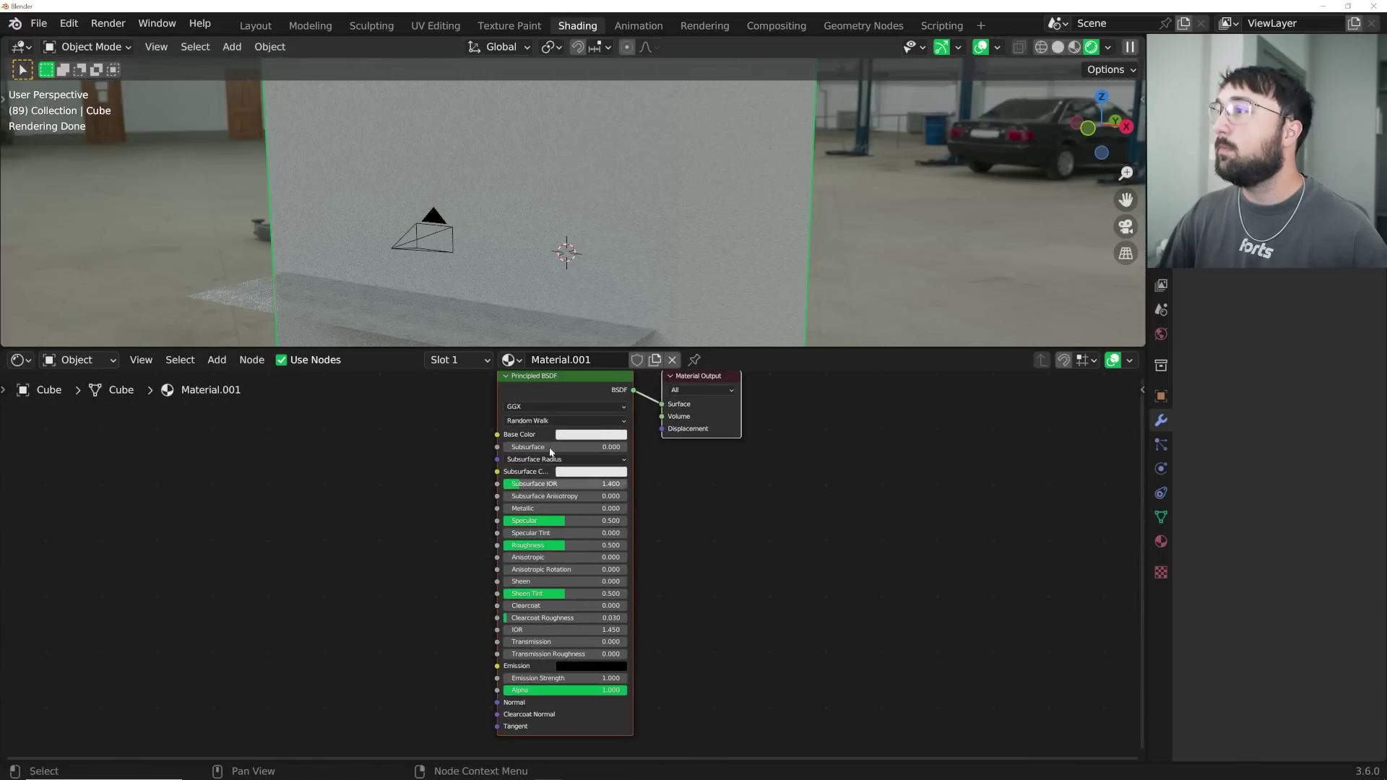
click(548, 389)
key(x)
- Add a Principled Volume node to the cube's material with a density of 0.05
key(shift+a)
click(551, 393)
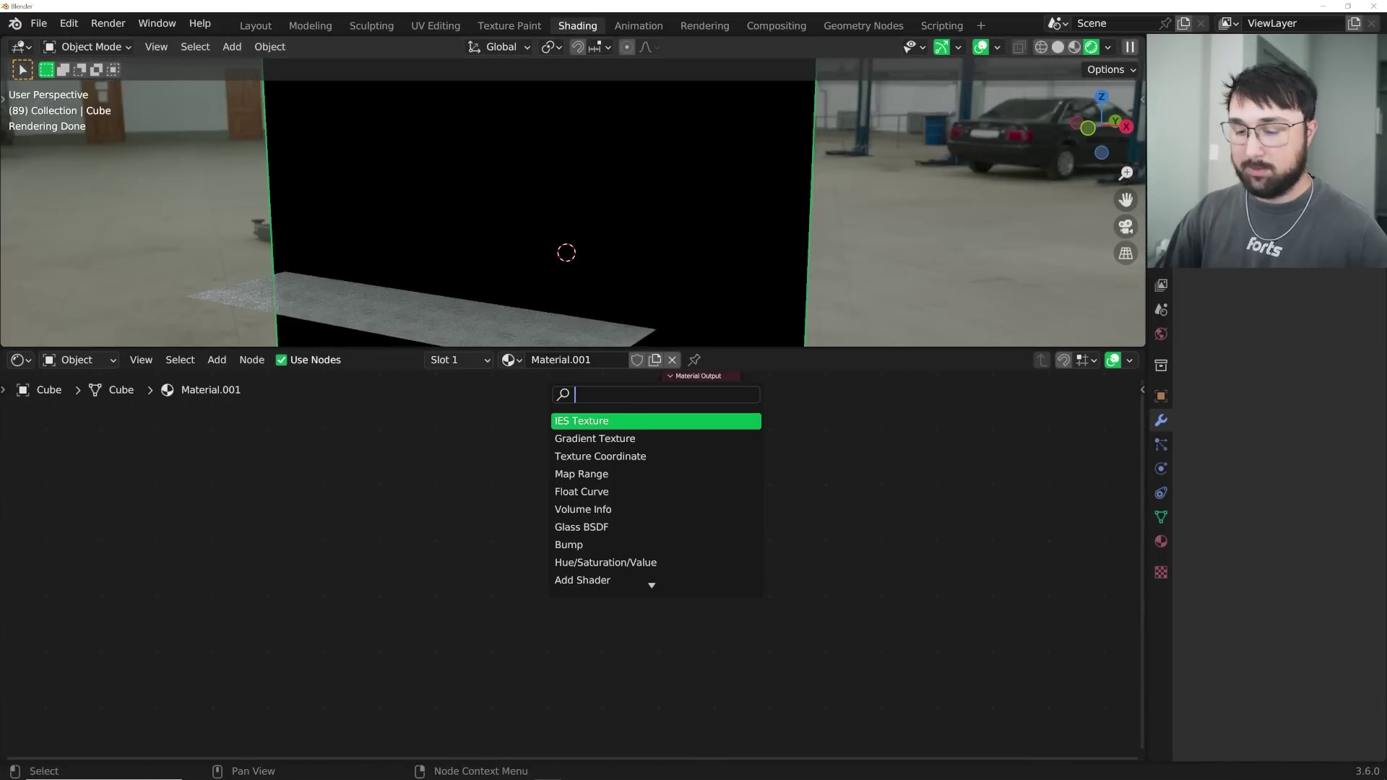
text(vol)
key(Down)
key(Down)
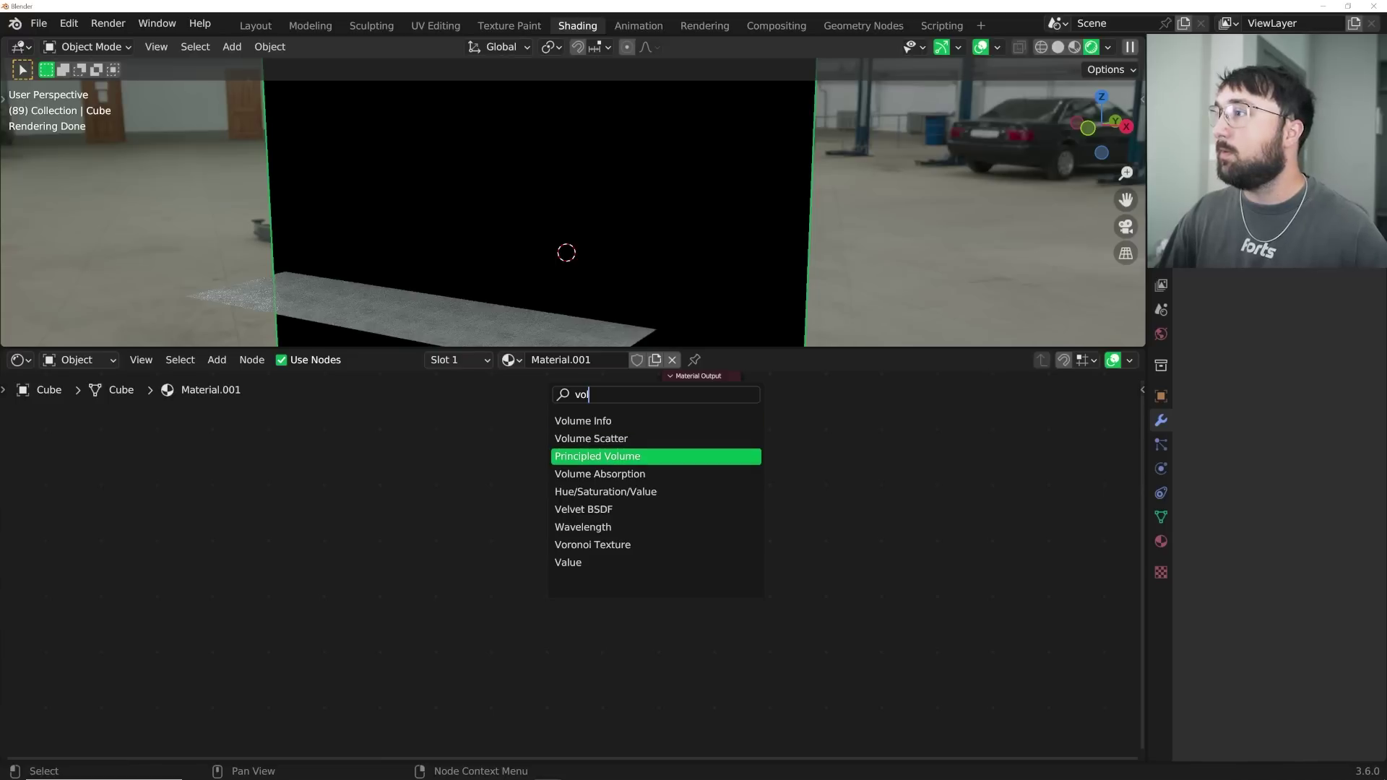
key(Return)
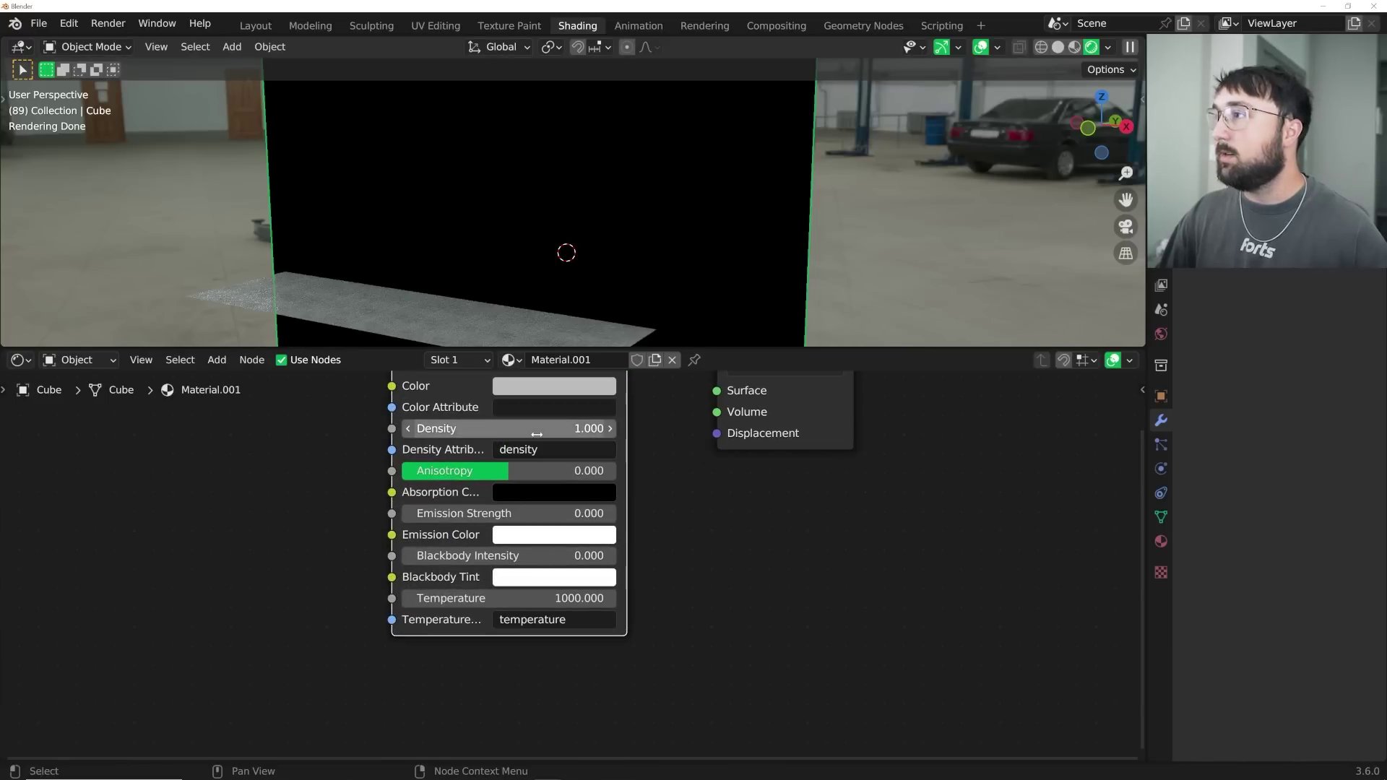
click(506, 429)
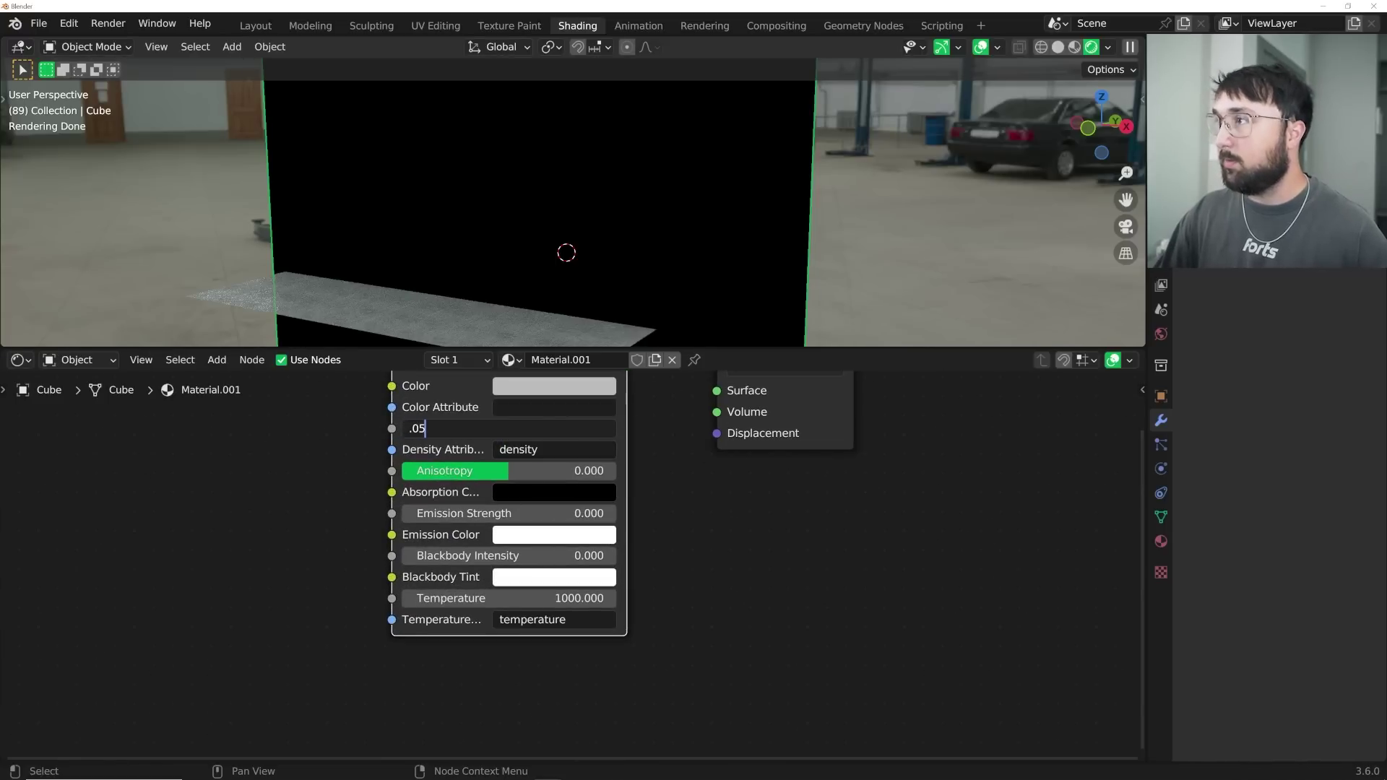
key(Return)
- Connect the Principled Volume node to the Material Output's Volume input and check the haze through the camera
key(Home)
drag(575, 493, 664, 542)
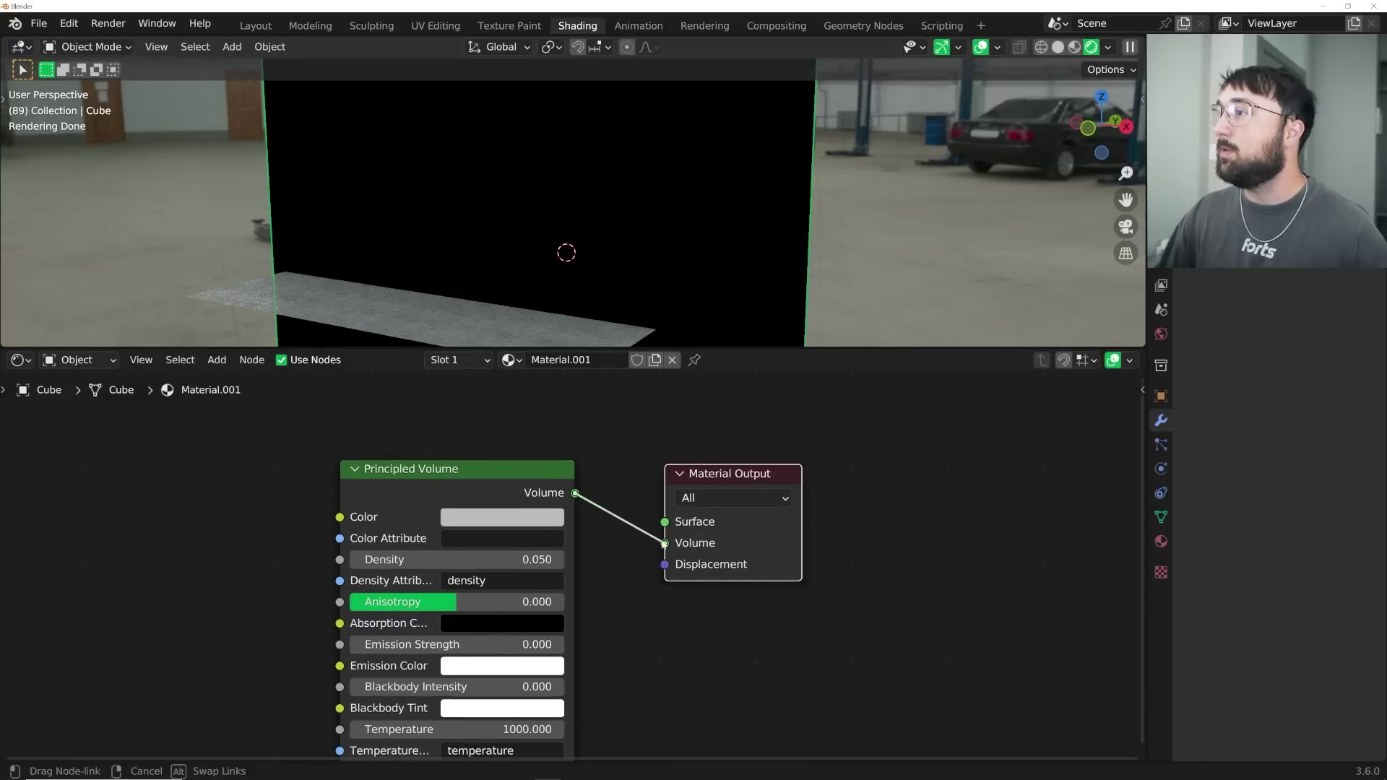
key(KP_0)
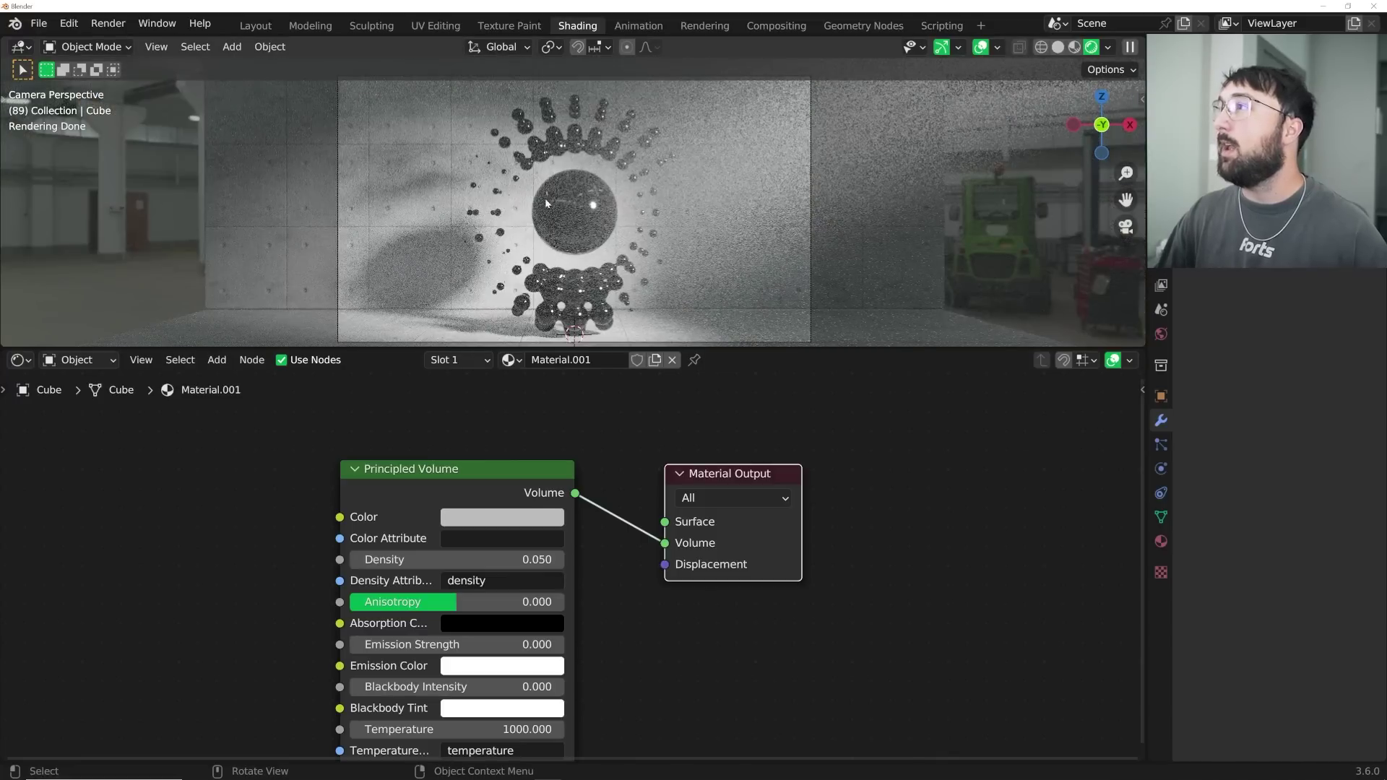
- Try a thinner haze by lowering the Principled Volume density to 0.01
click(457, 559)
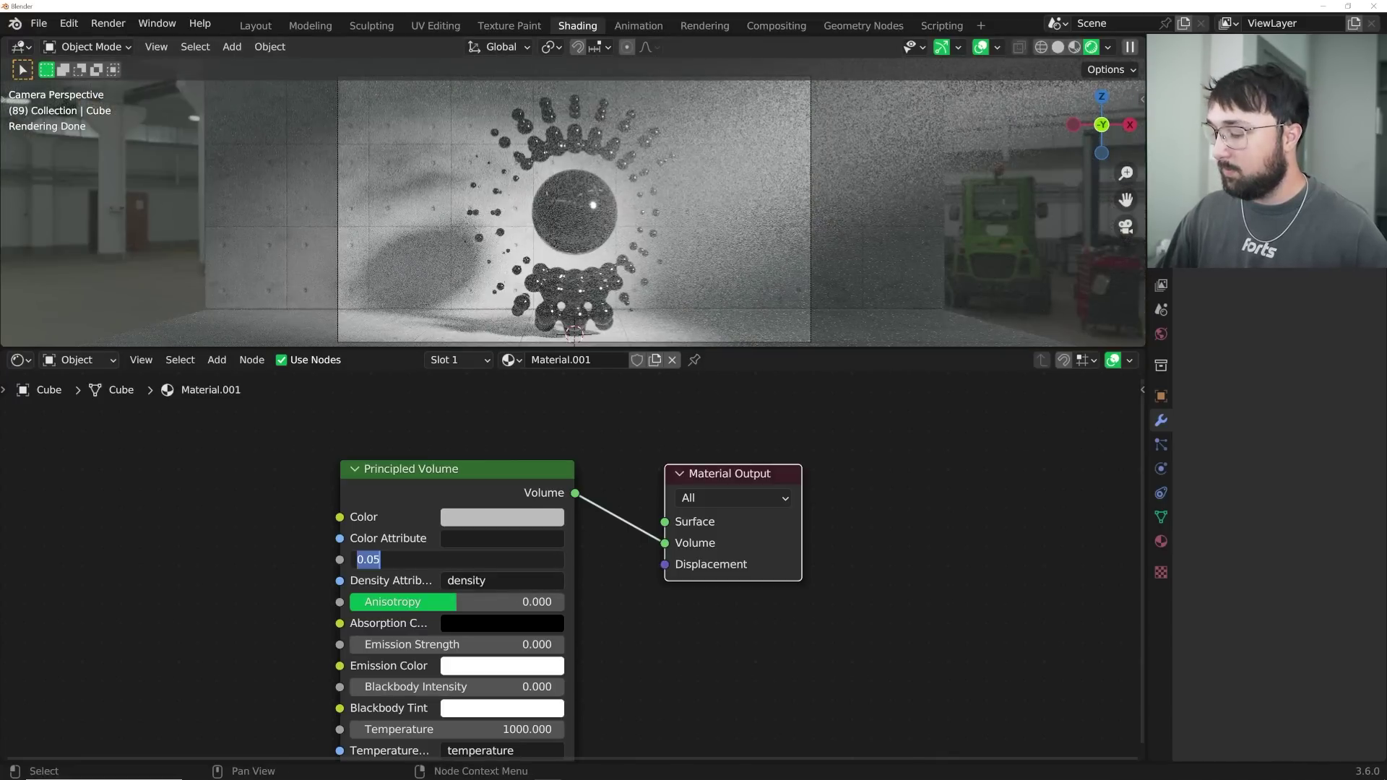
text(.01)
key(Return)
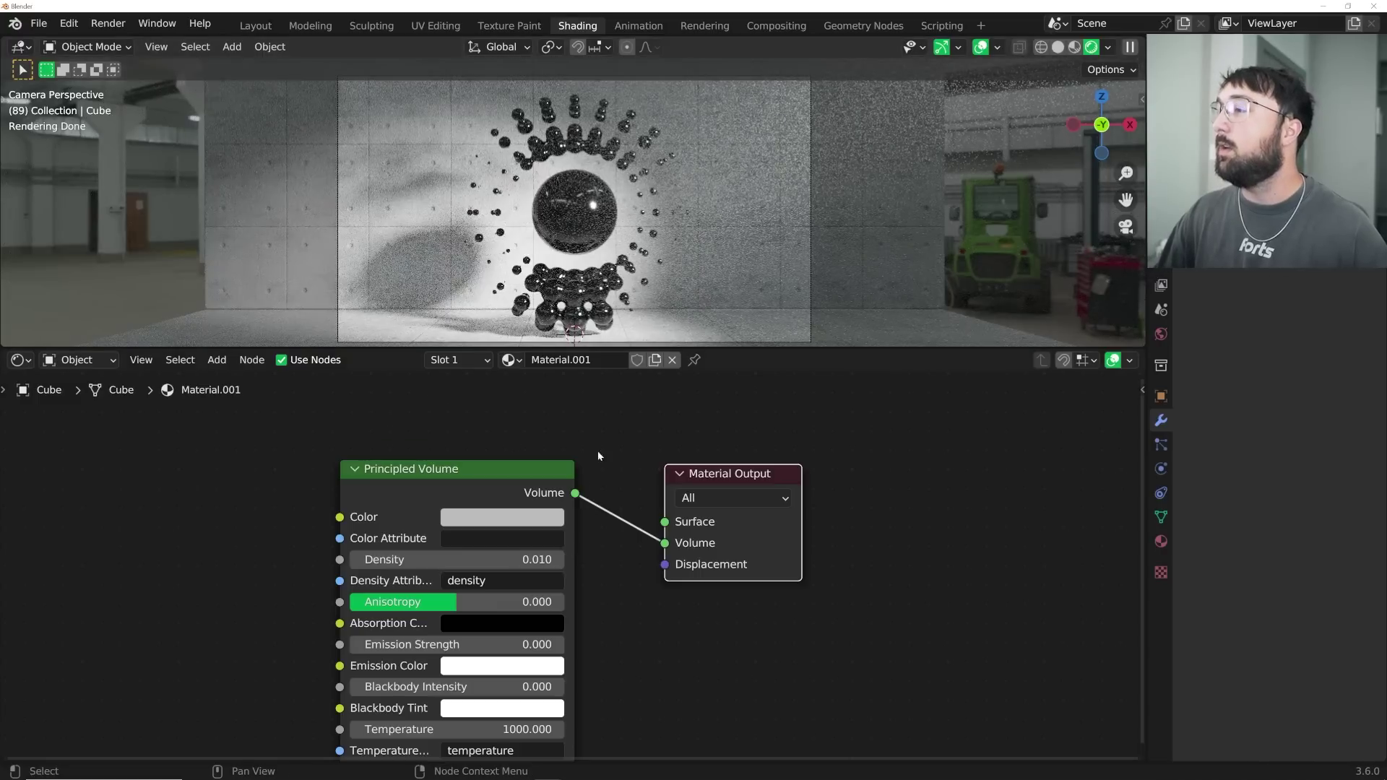
- Set the Principled Volume density to 0.03
click(509, 560)
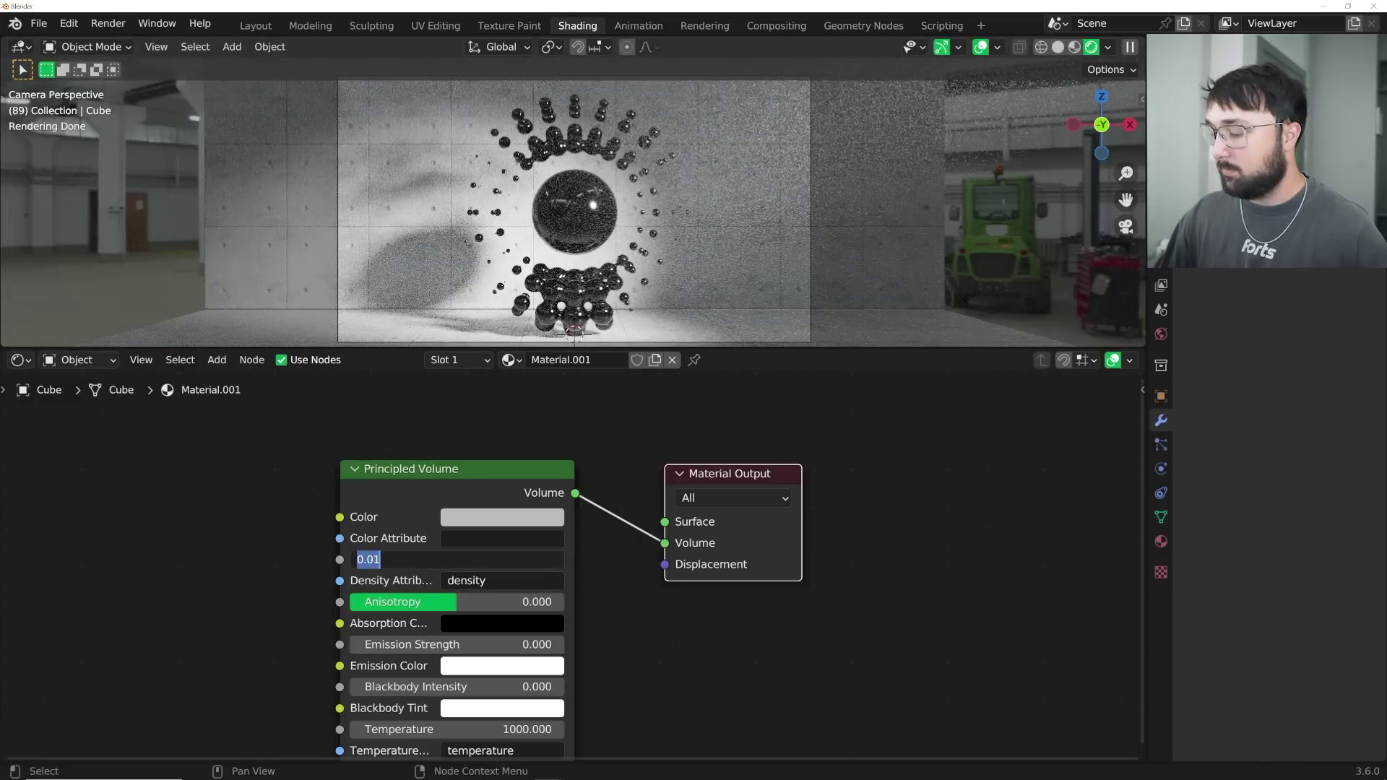
text(.03)
key(Return)
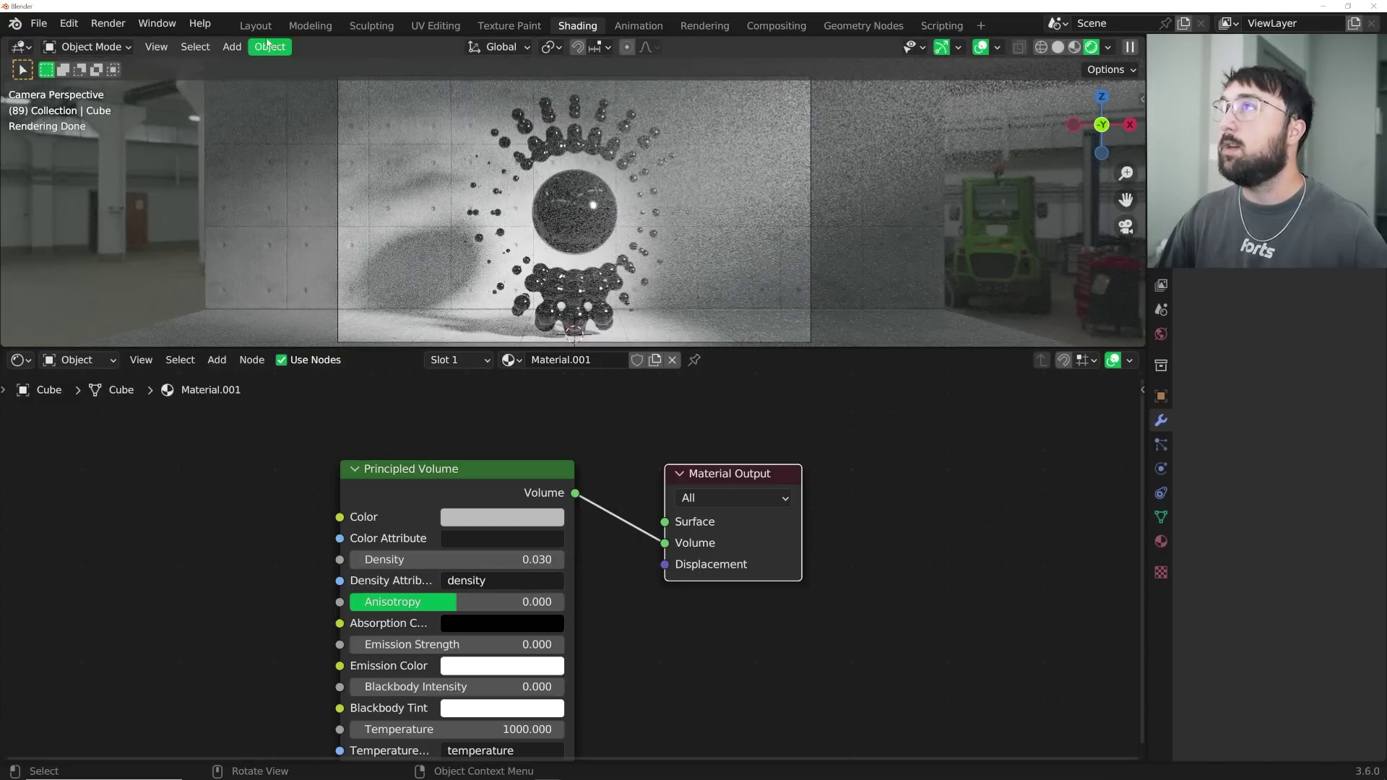
- Switch the Layout workspace's viewport to solid shading and set the Cycles render Max Samples to 500
click(259, 30)
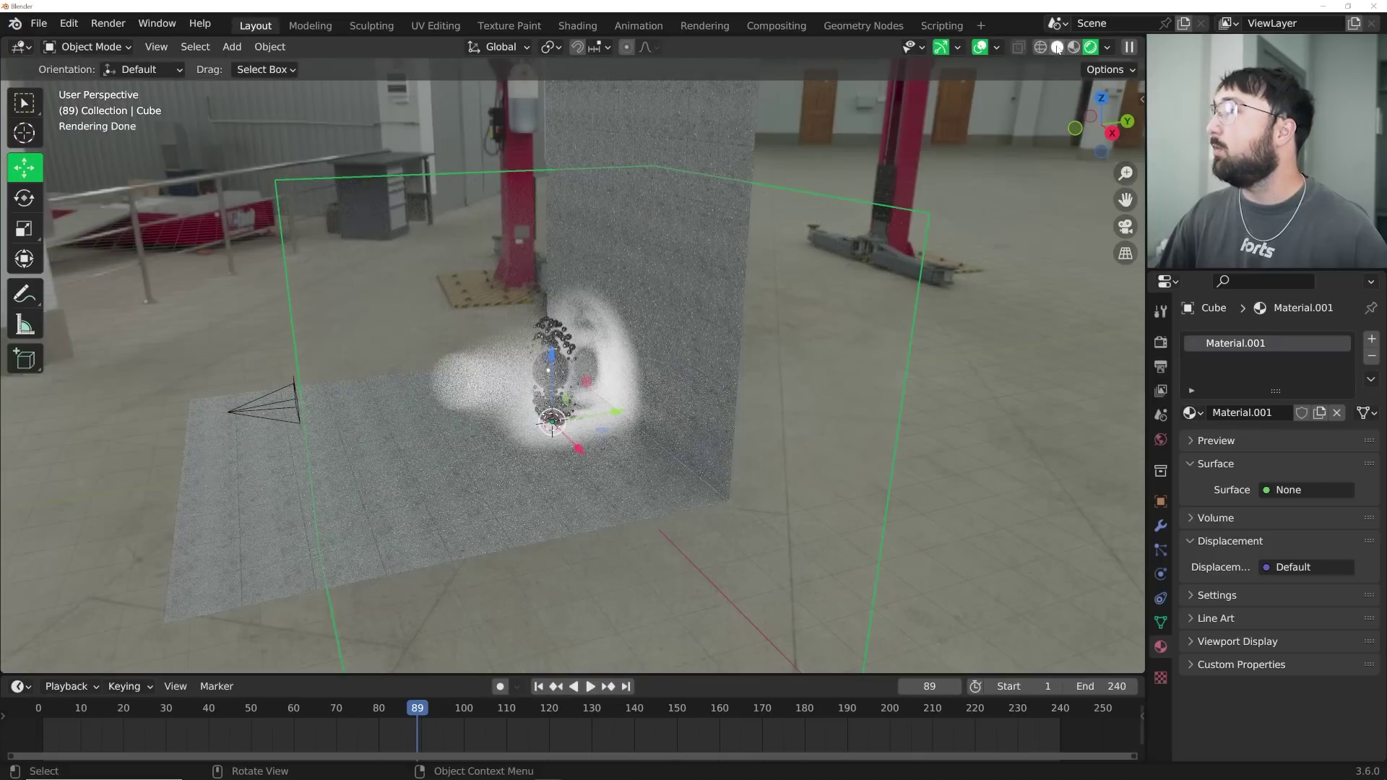
click(1056, 47)
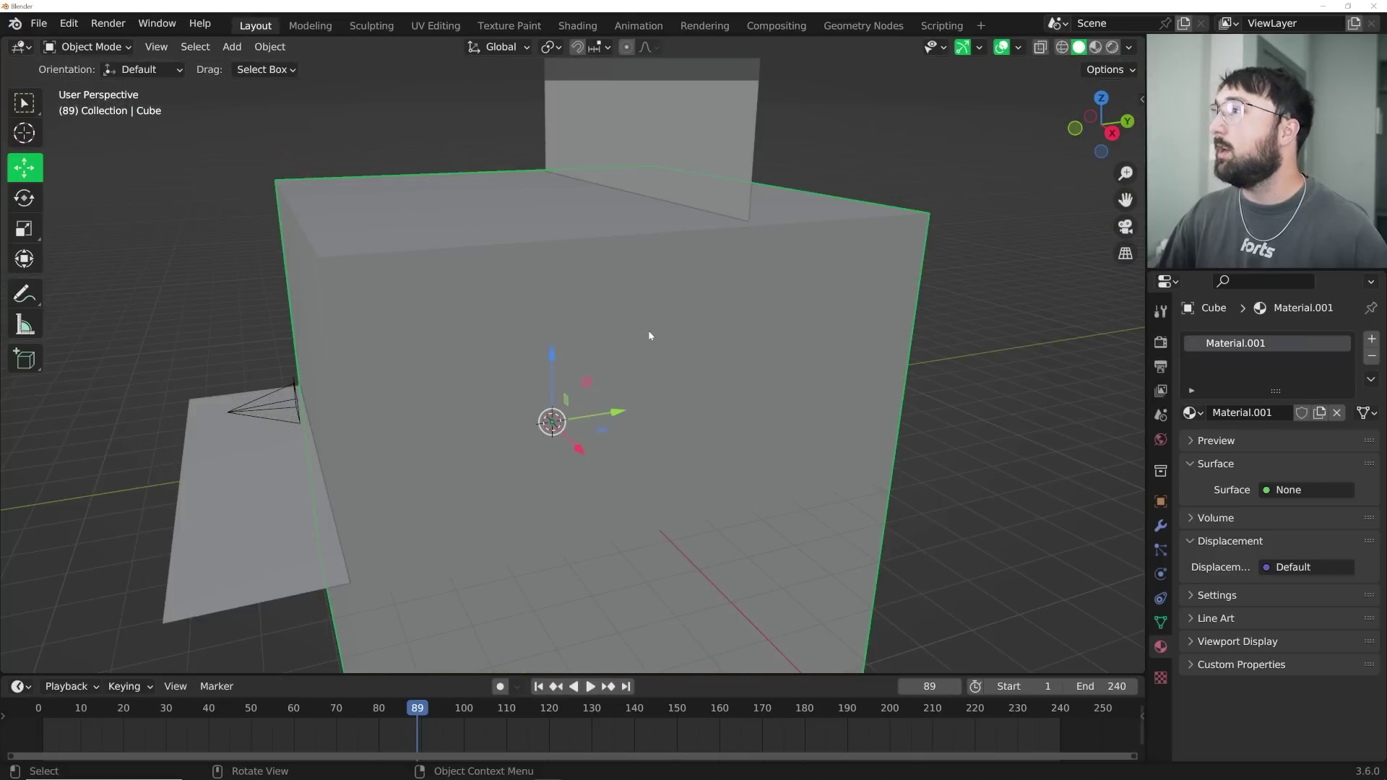
click(1161, 366)
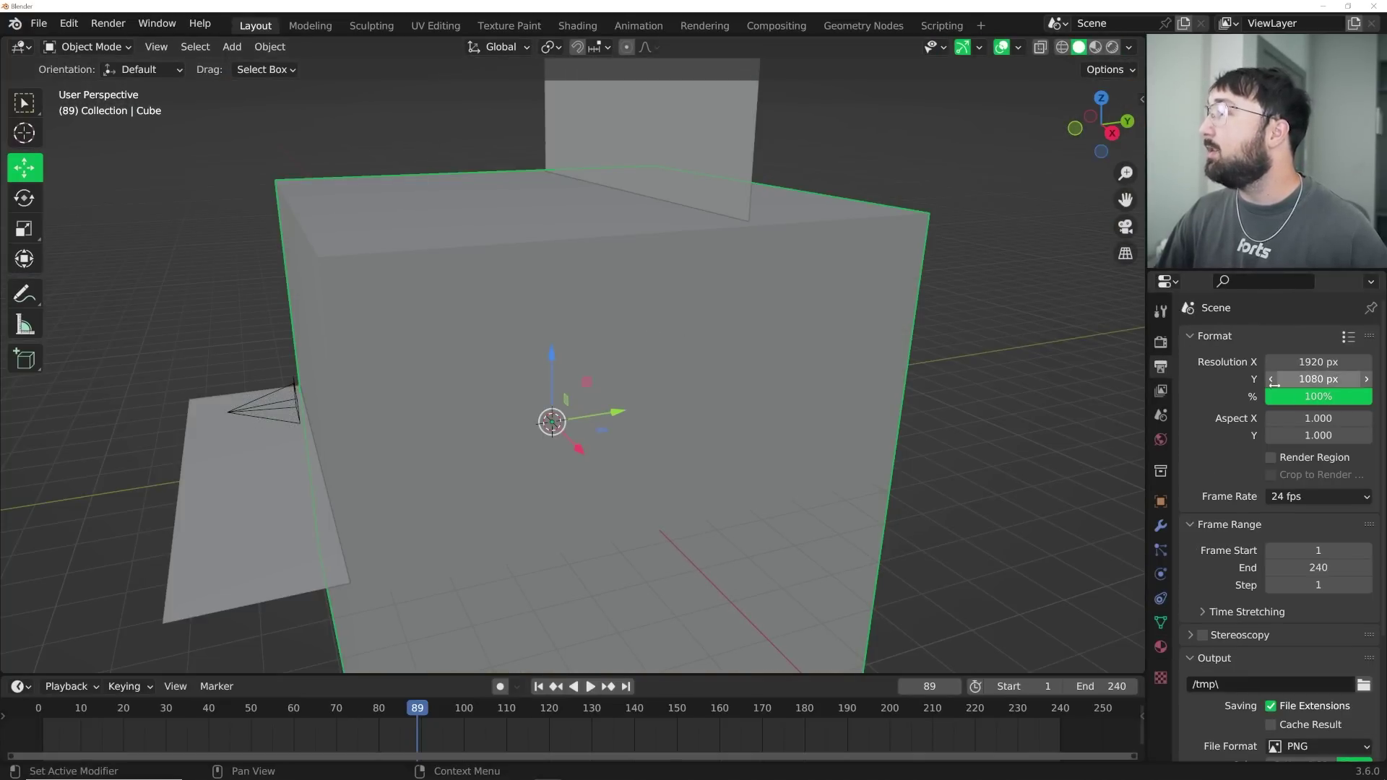
click(1161, 341)
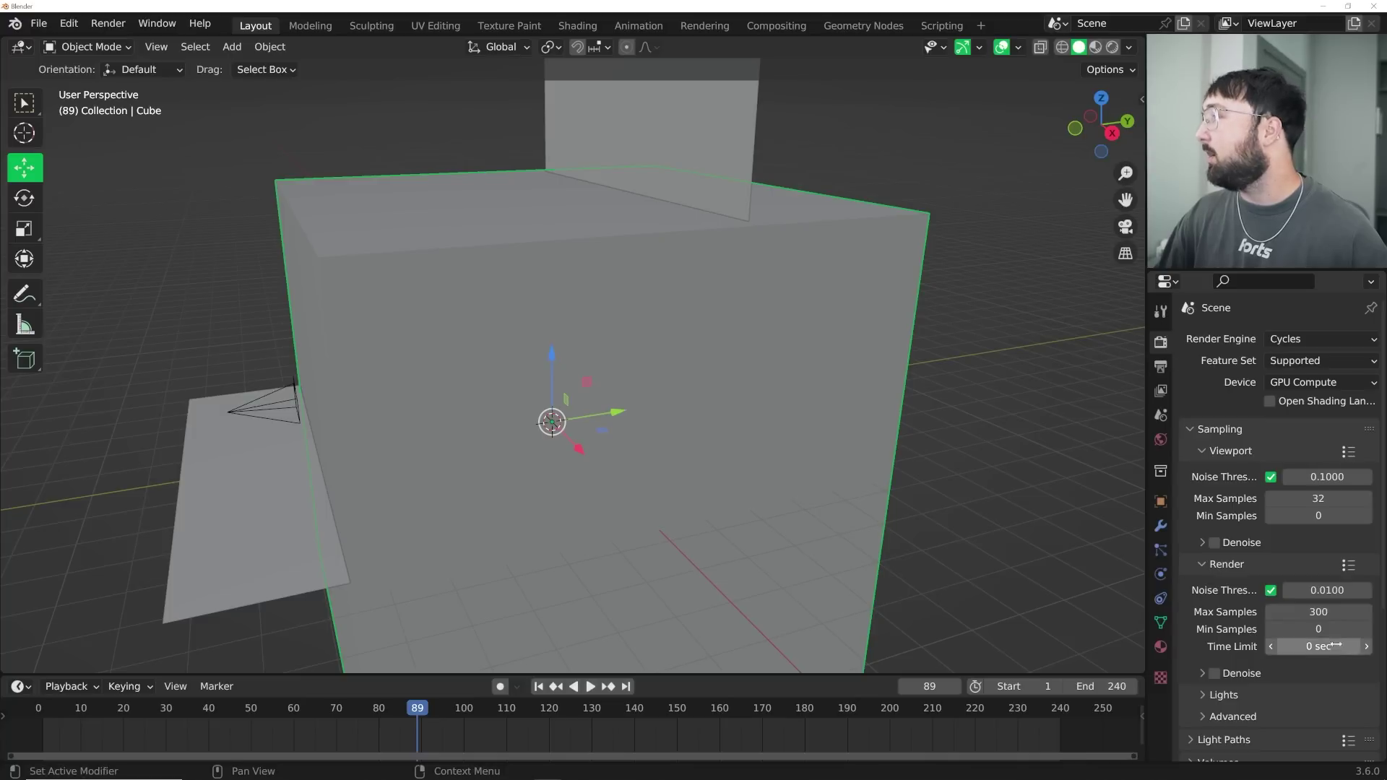
text(500)
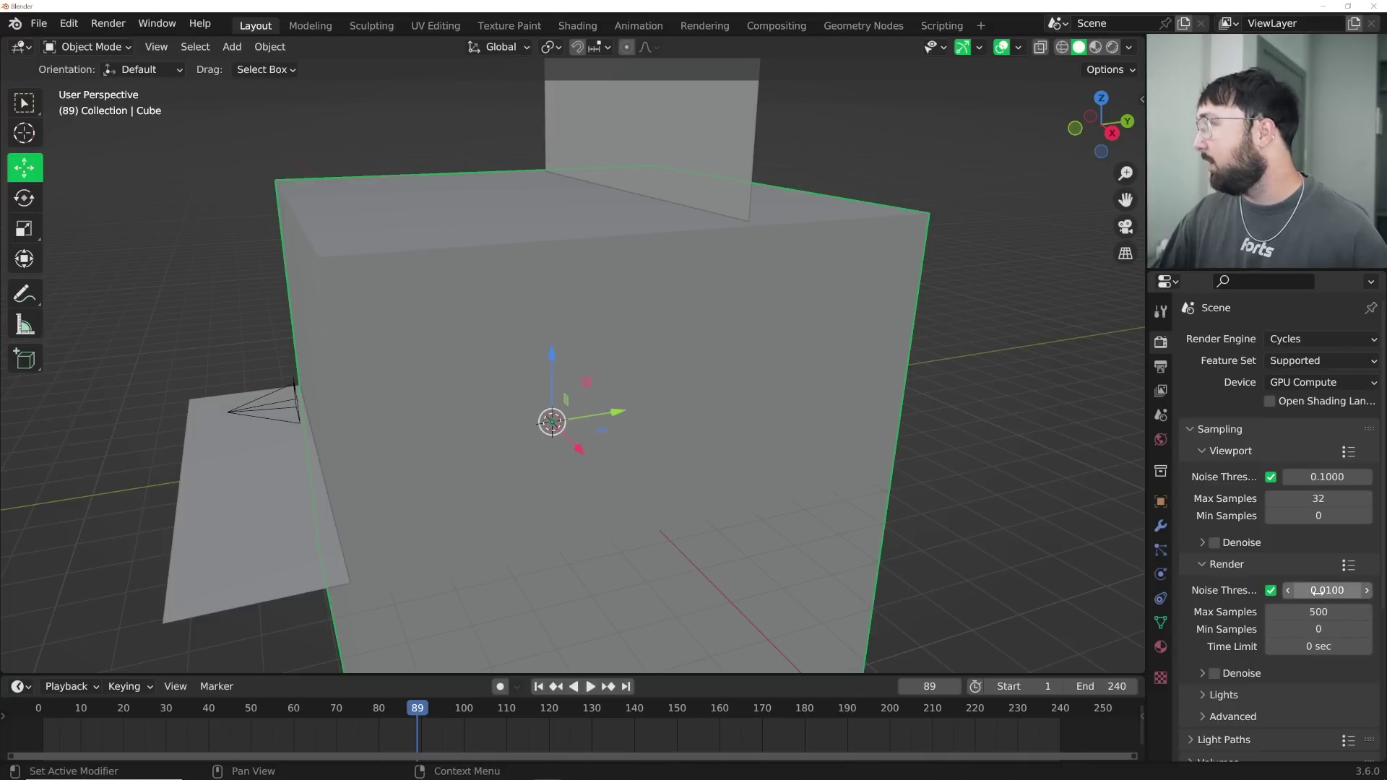
key(Return)
- Set all light path Max Bounces values to 1 and disable reflective and refractive caustics
scroll(1293, 649, down, 4)
click(1224, 624)
scroll(1257, 628, down, 3)
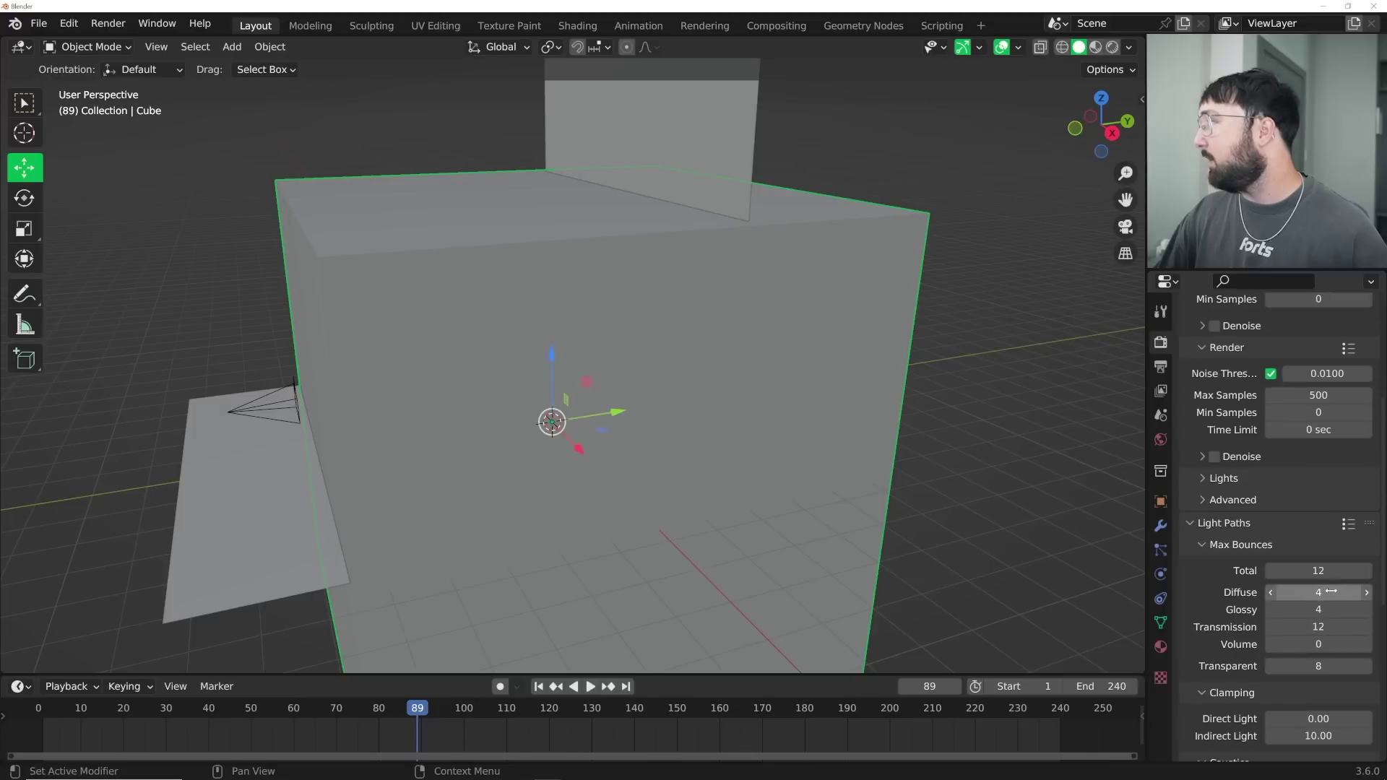
drag(1300, 571, 1301, 666)
text(1)
key(Return)
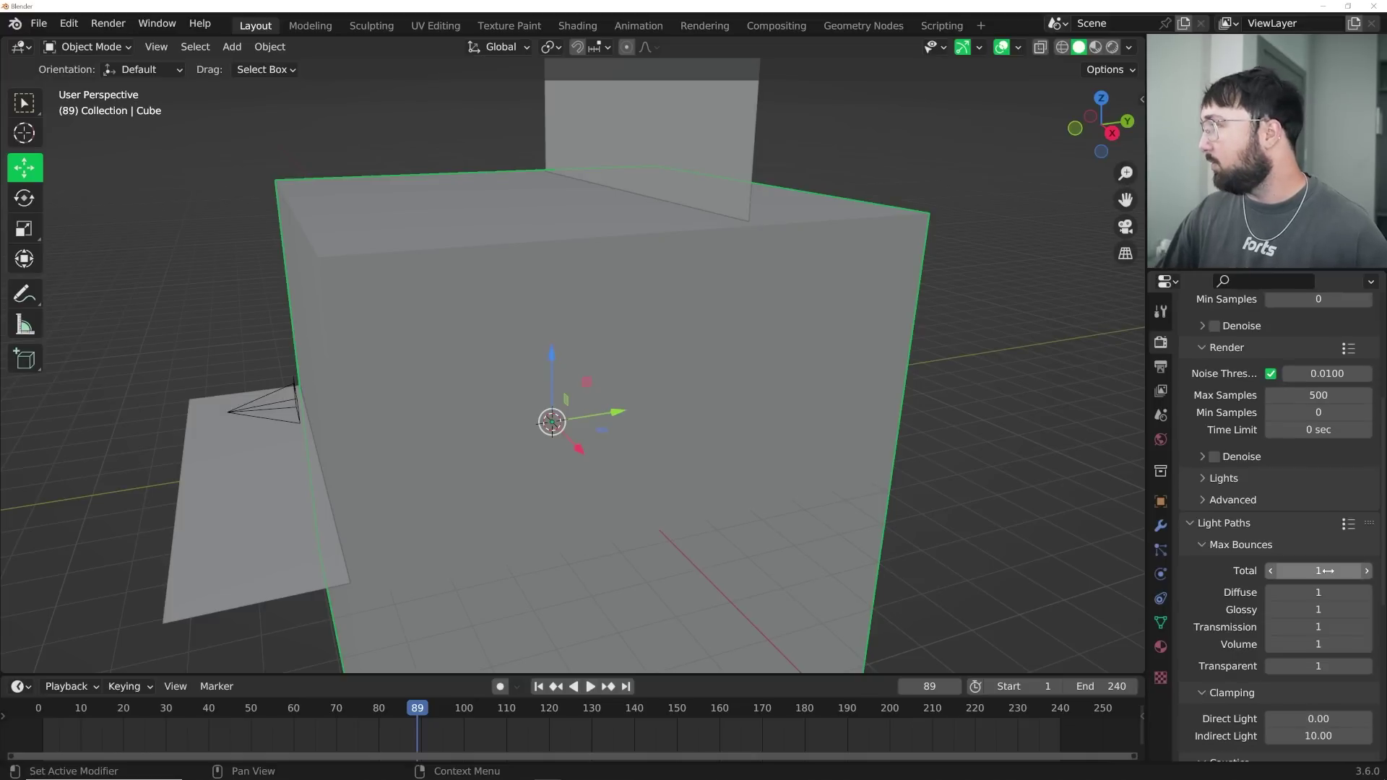
scroll(1300, 679, down, 3)
drag(1271, 711, 1271, 726)
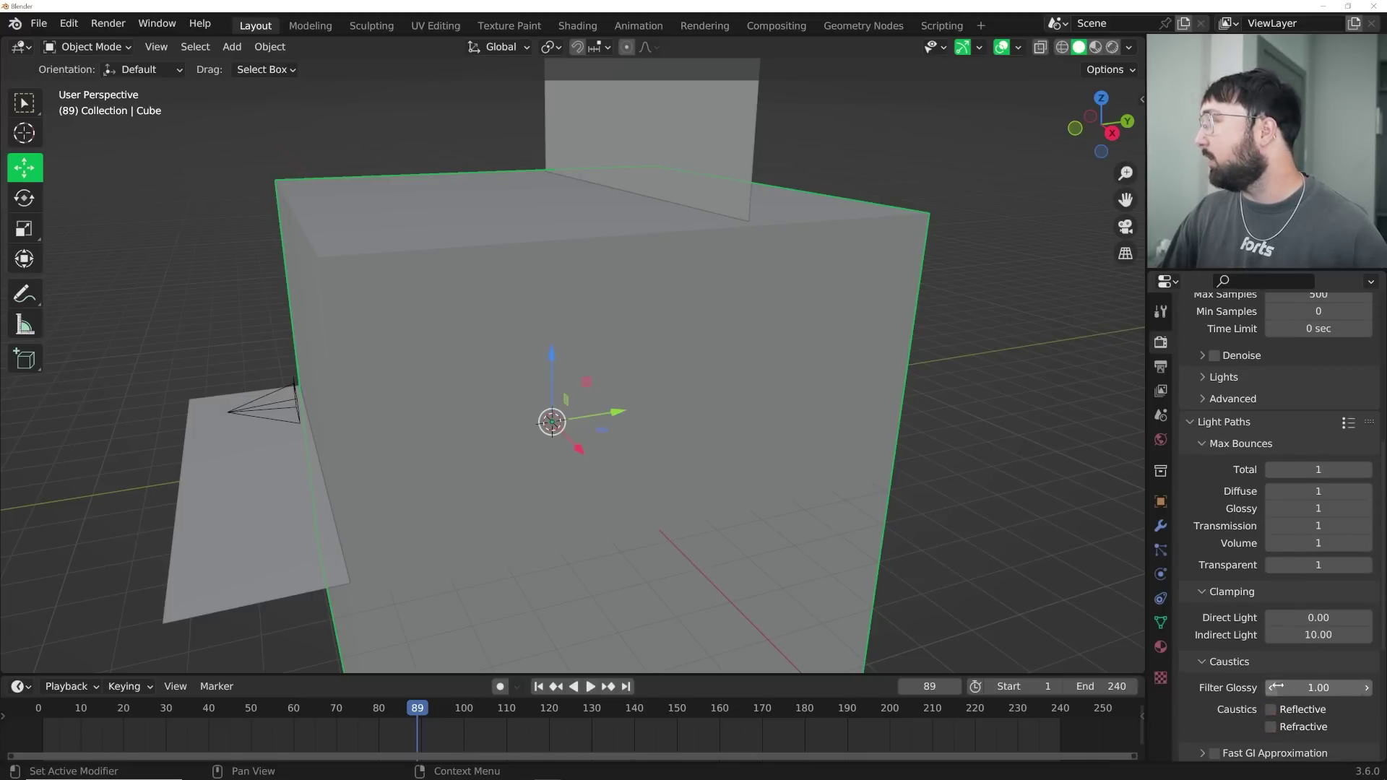
- Set the Color Management look to High Contrast
scroll(1277, 669, down, 4)
scroll(1276, 670, down, 4)
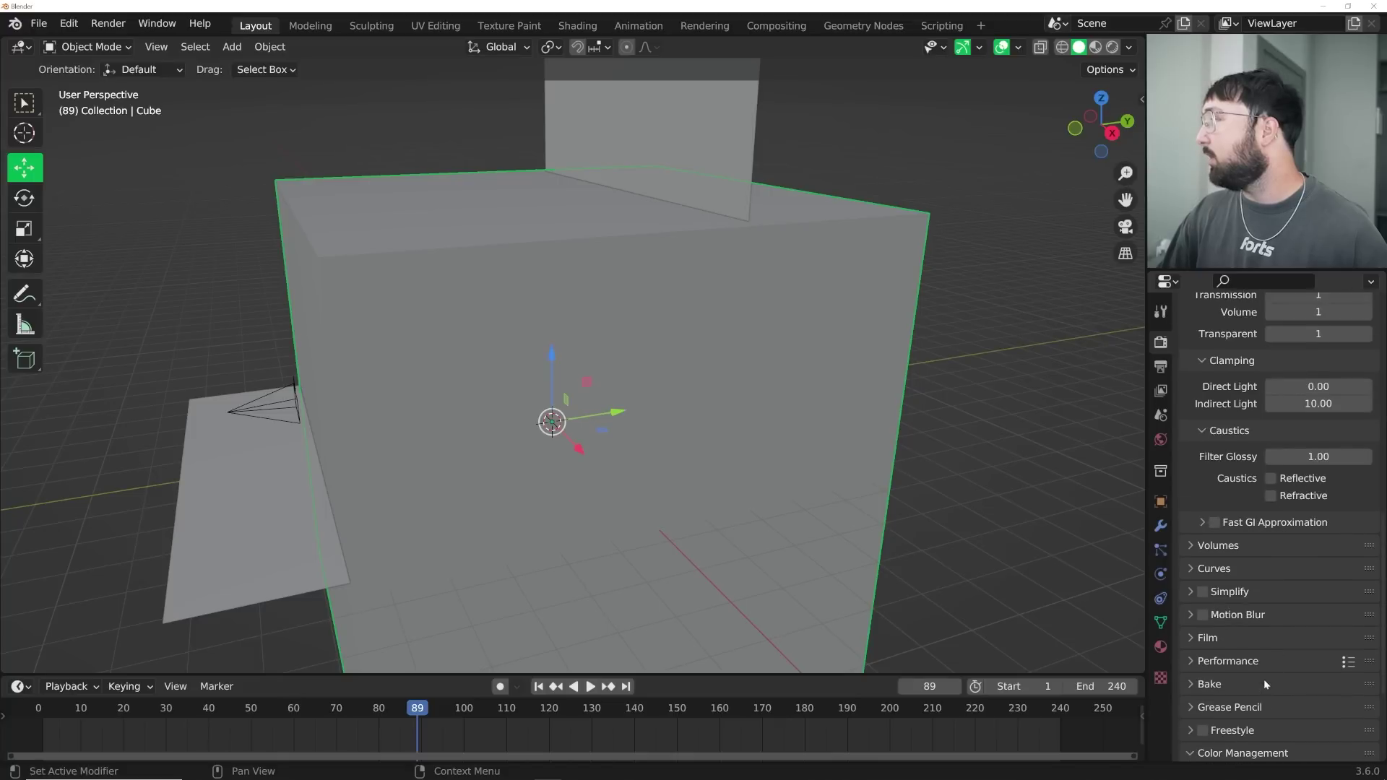
scroll(1266, 684, down, 4)
click(1301, 706)
click(1301, 710)
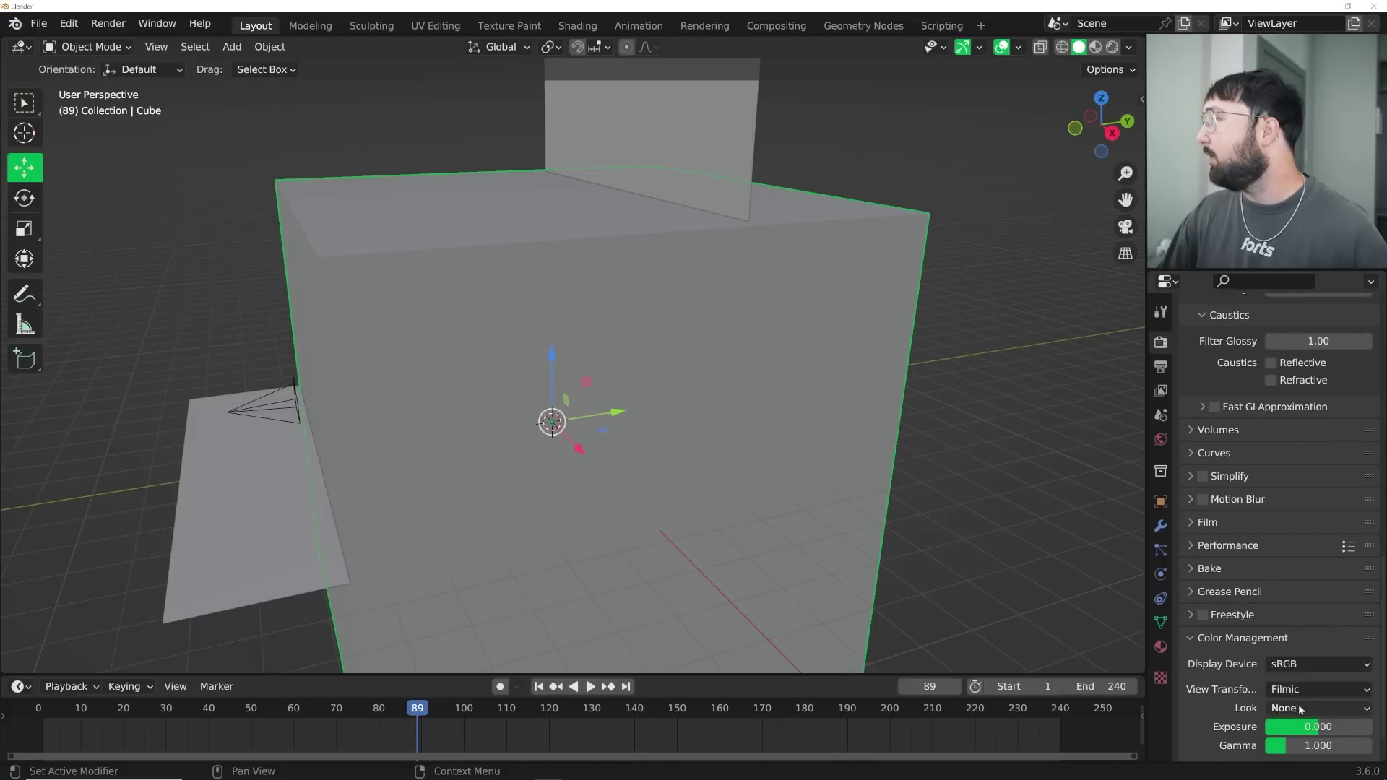
click(1301, 710)
click(1289, 650)
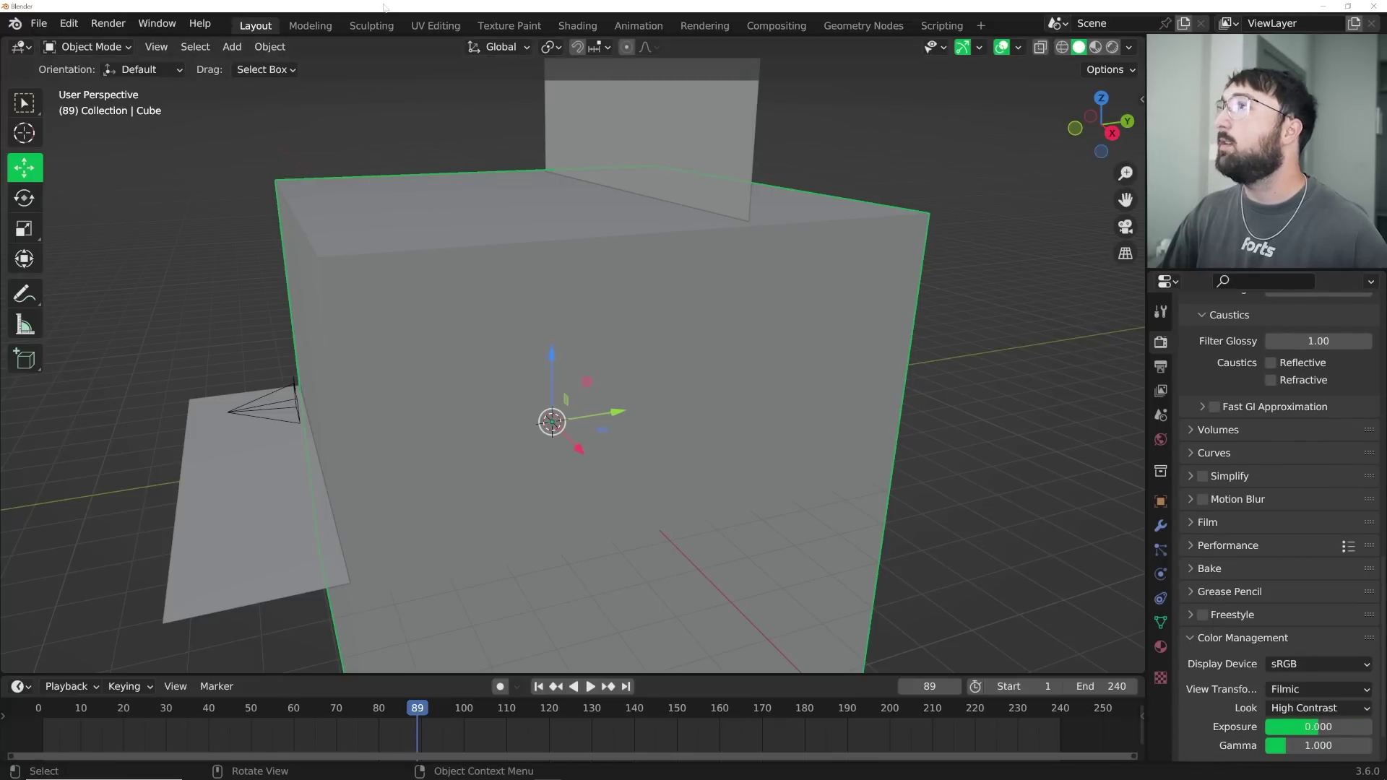
- Render frame 89 as a still, examine the whole image, and close the render window
click(104, 23)
click(130, 42)
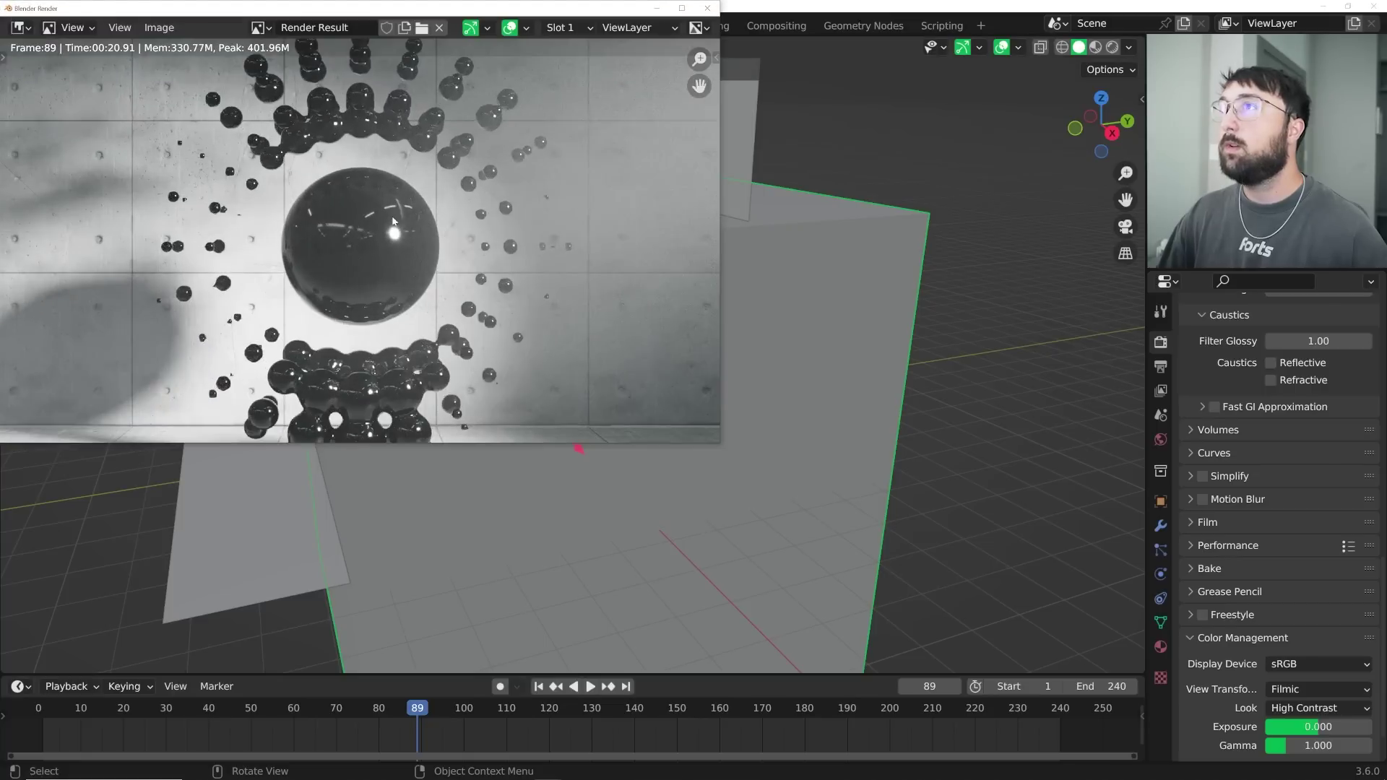
scroll(404, 266, down, 4)
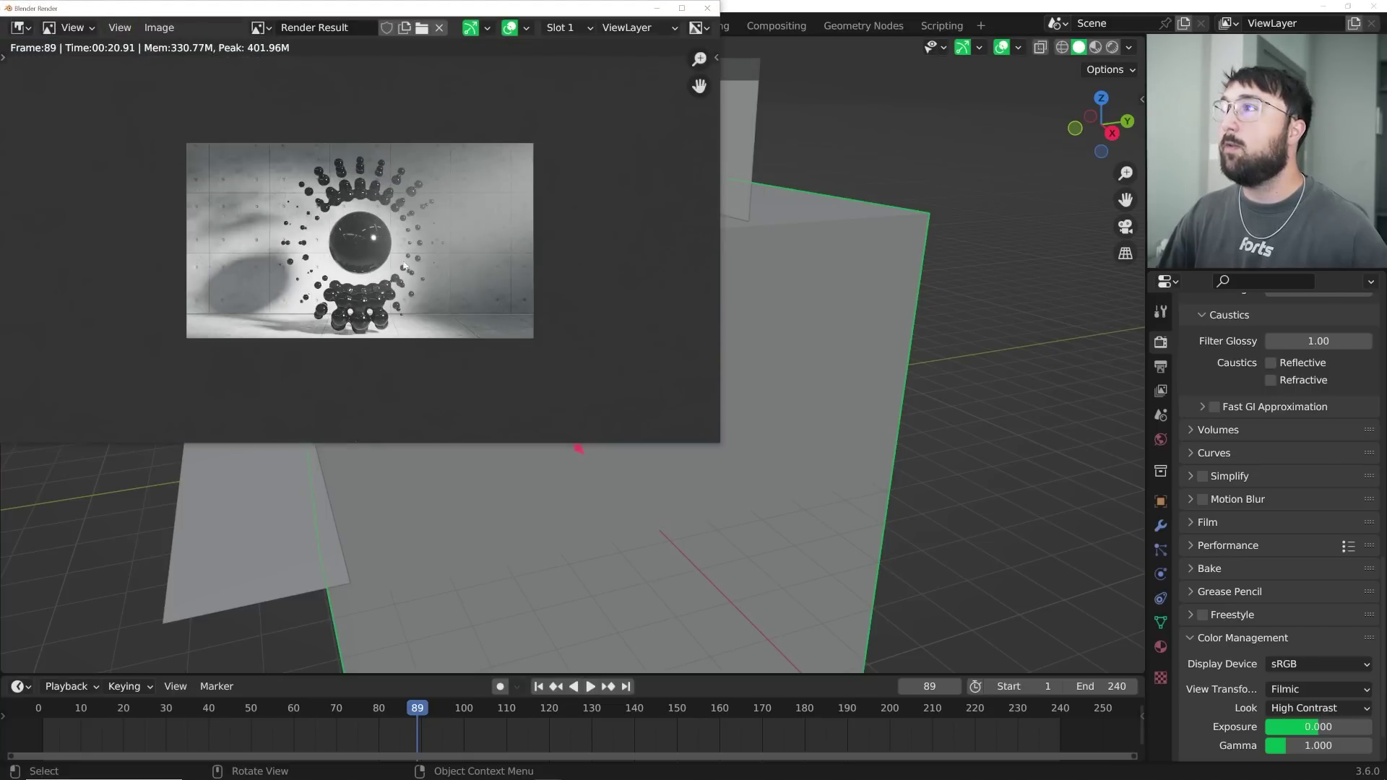
click(707, 8)
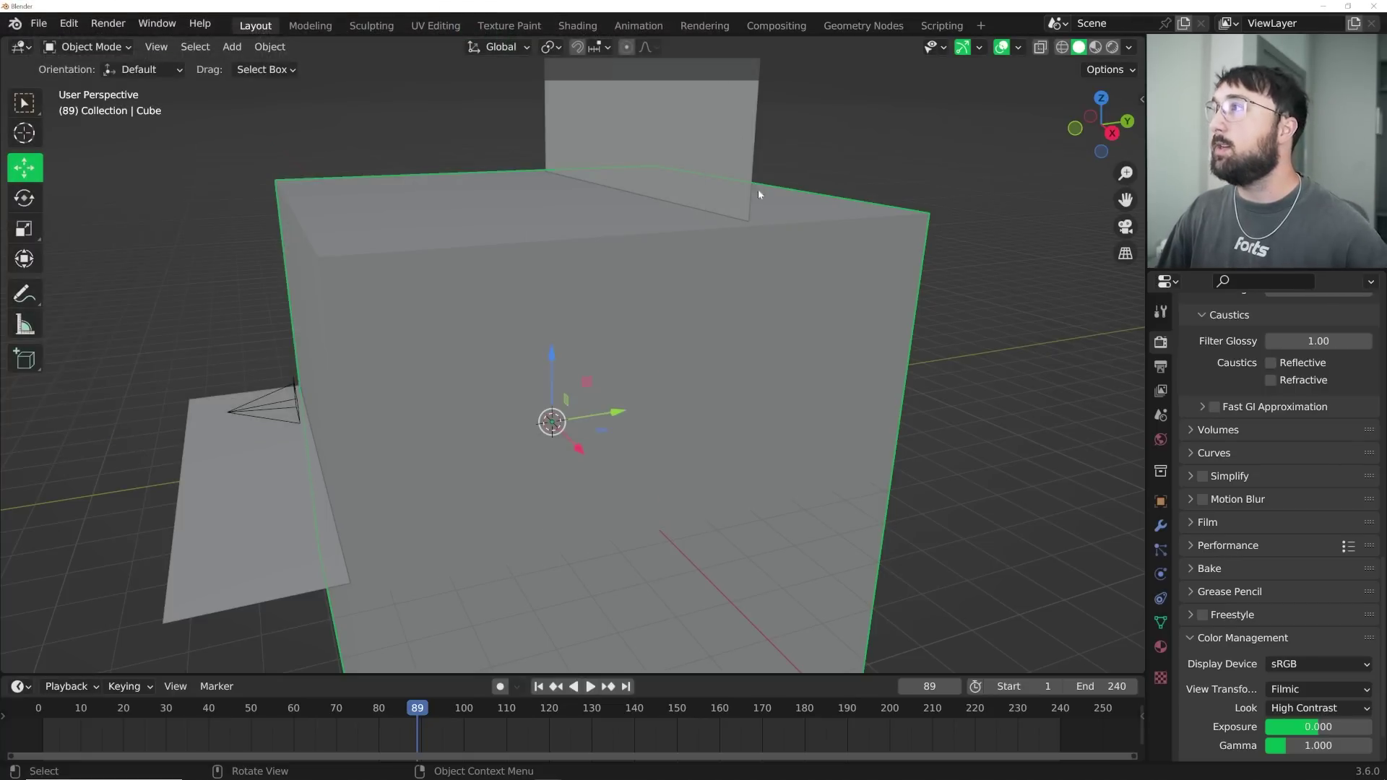
- Hide the volume cube in the viewport and lower the camera slightly along the Z axis
key(h)
key(KP_0)
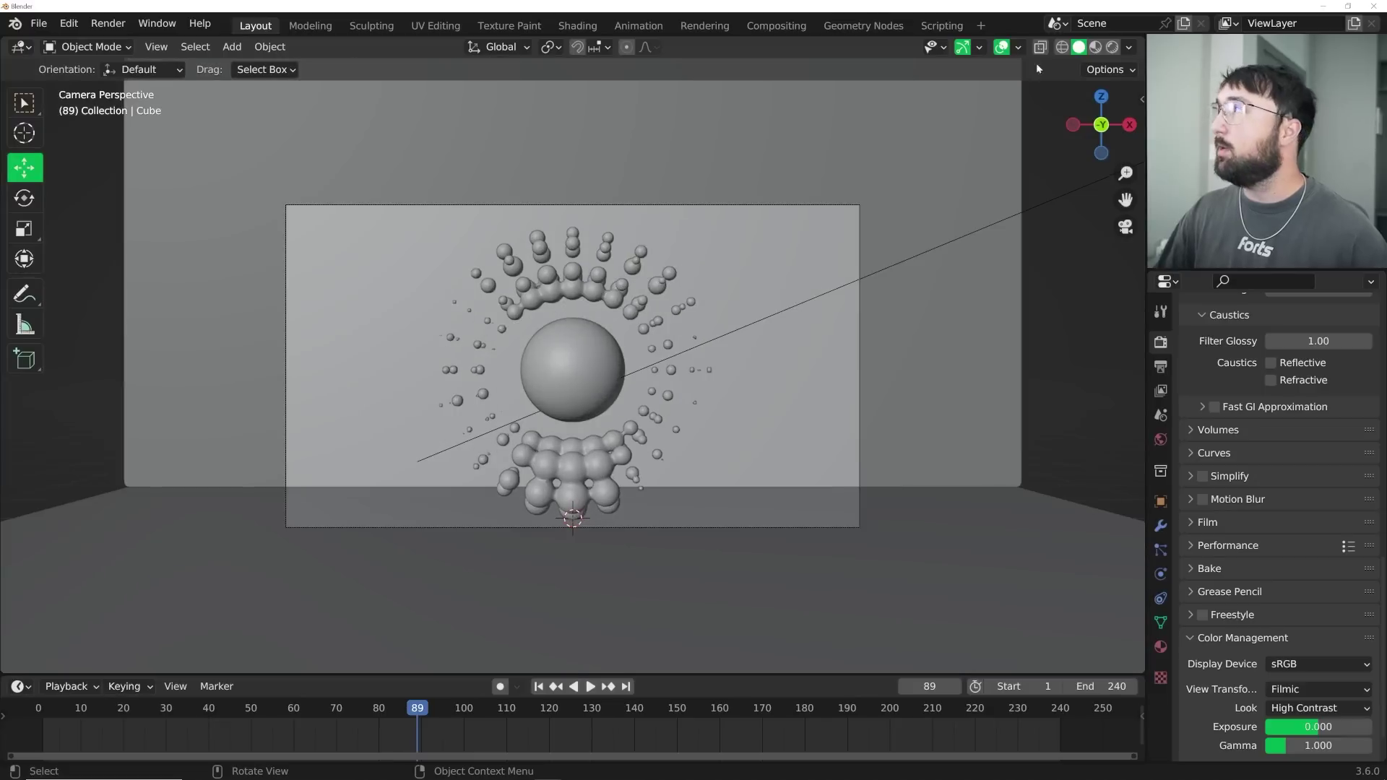
click(859, 211)
key(g)
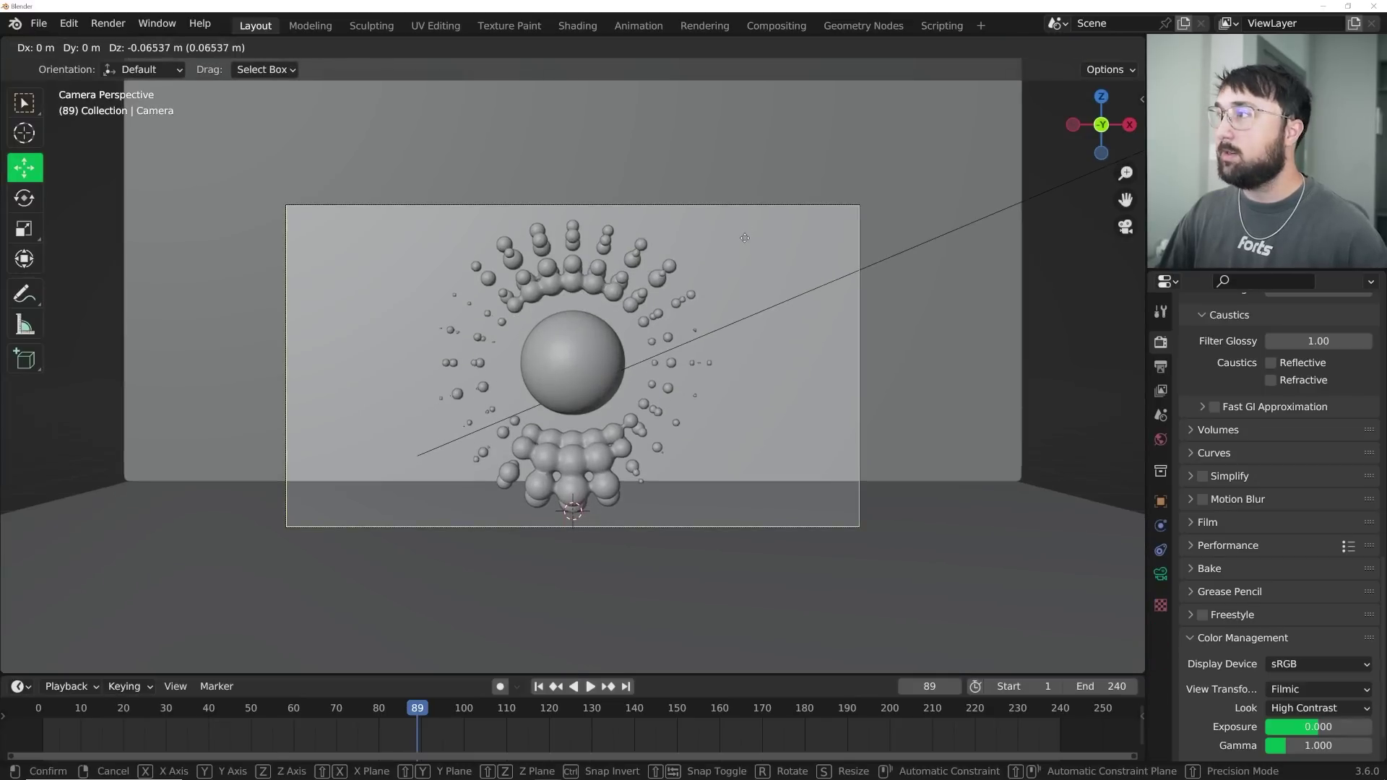
click(738, 244)
- Move the camera slightly back along its local Z axis to leave more space around the spheres
key(g)
key(z)
key(z)
click(741, 302)
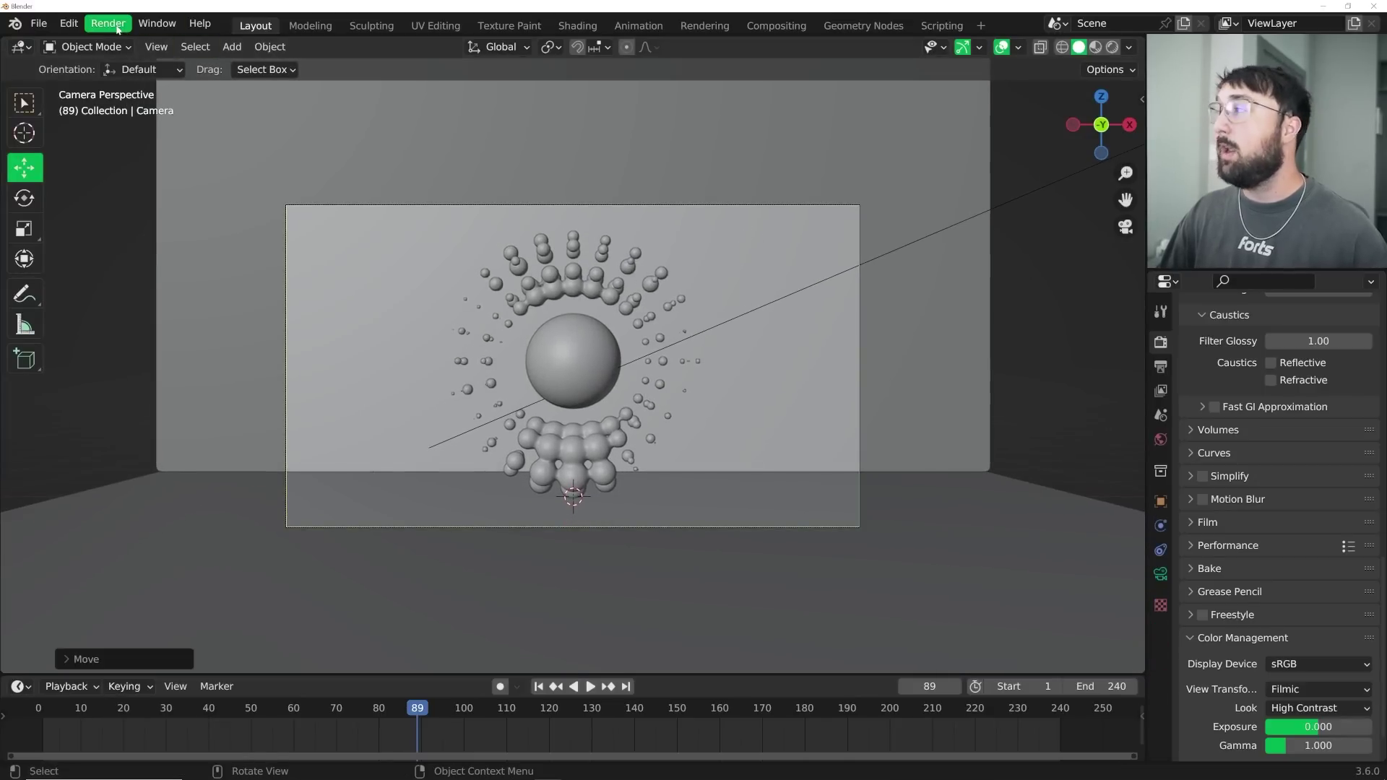
- Review the frame range and output file settings and look at the available render commands
click(1161, 367)
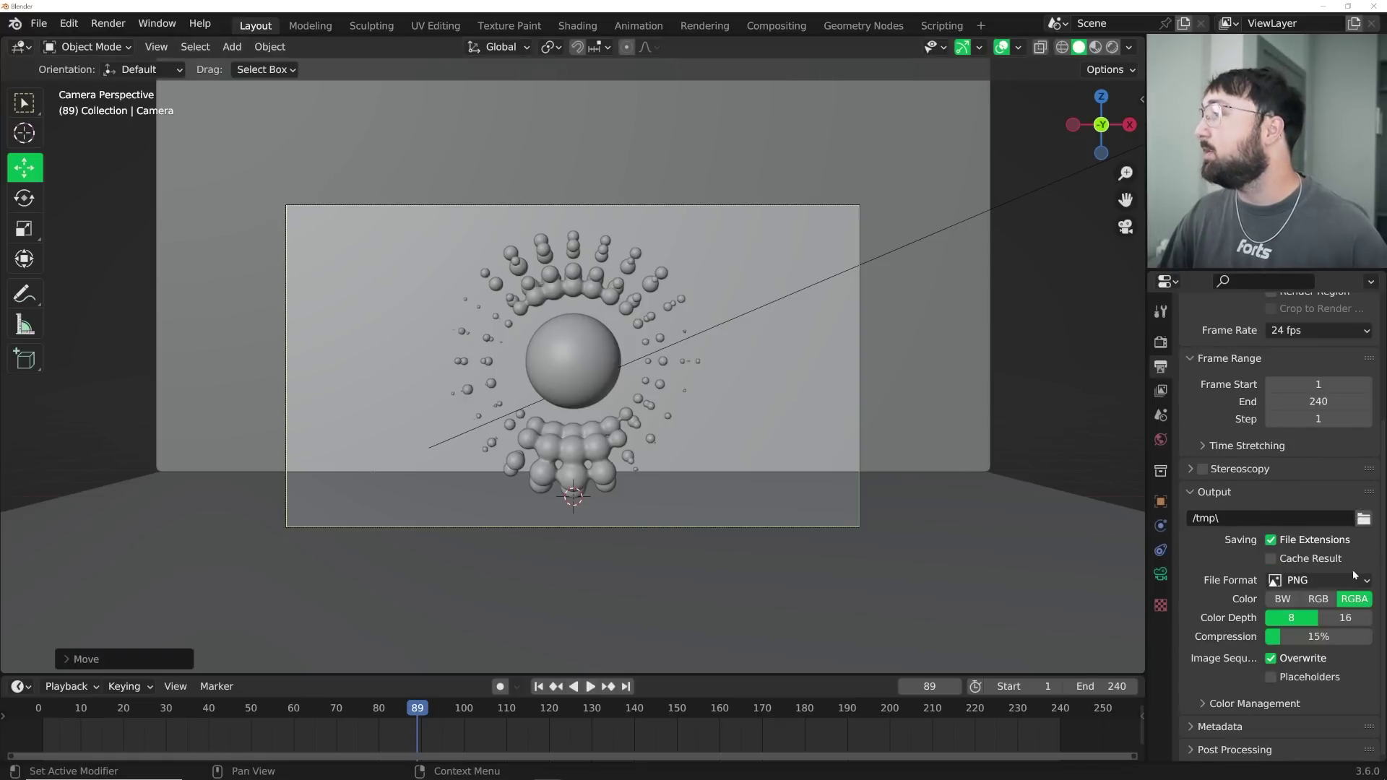
click(94, 24)
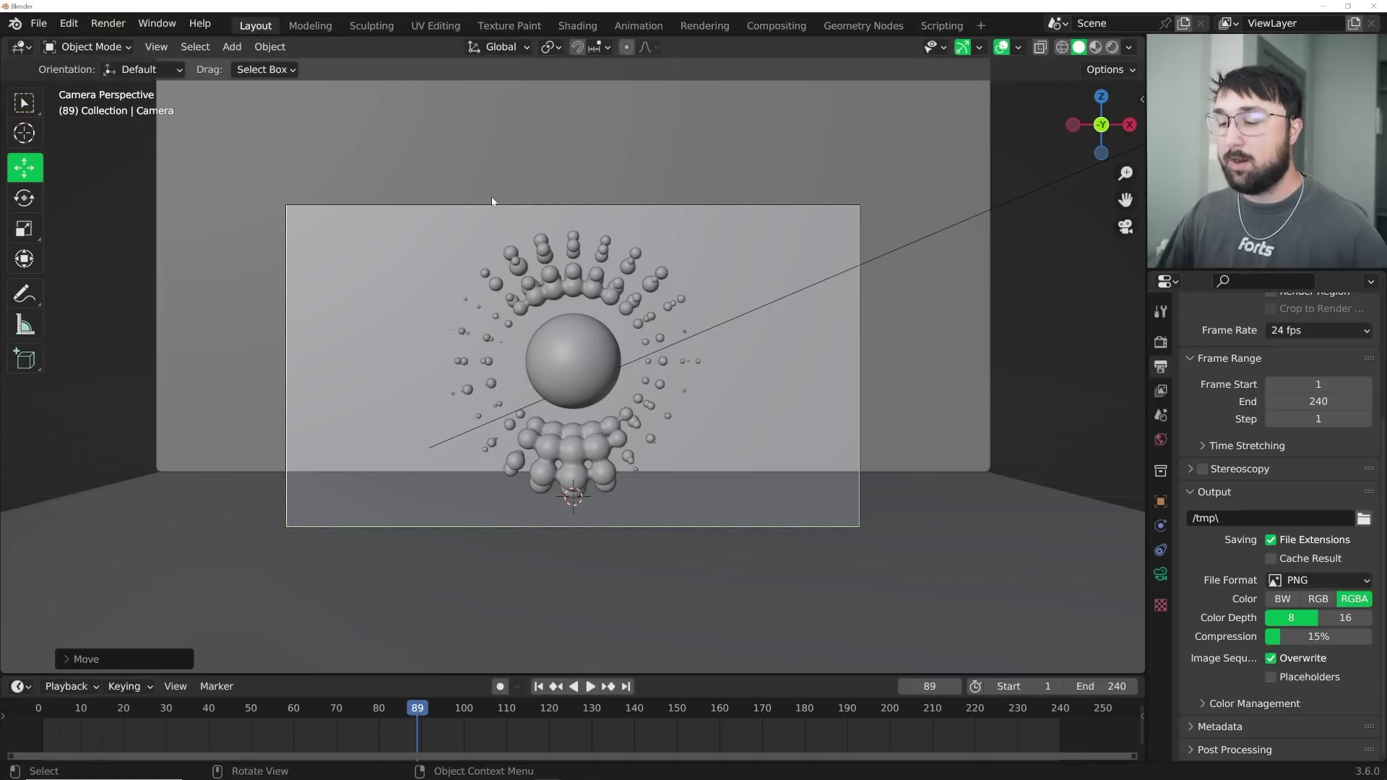